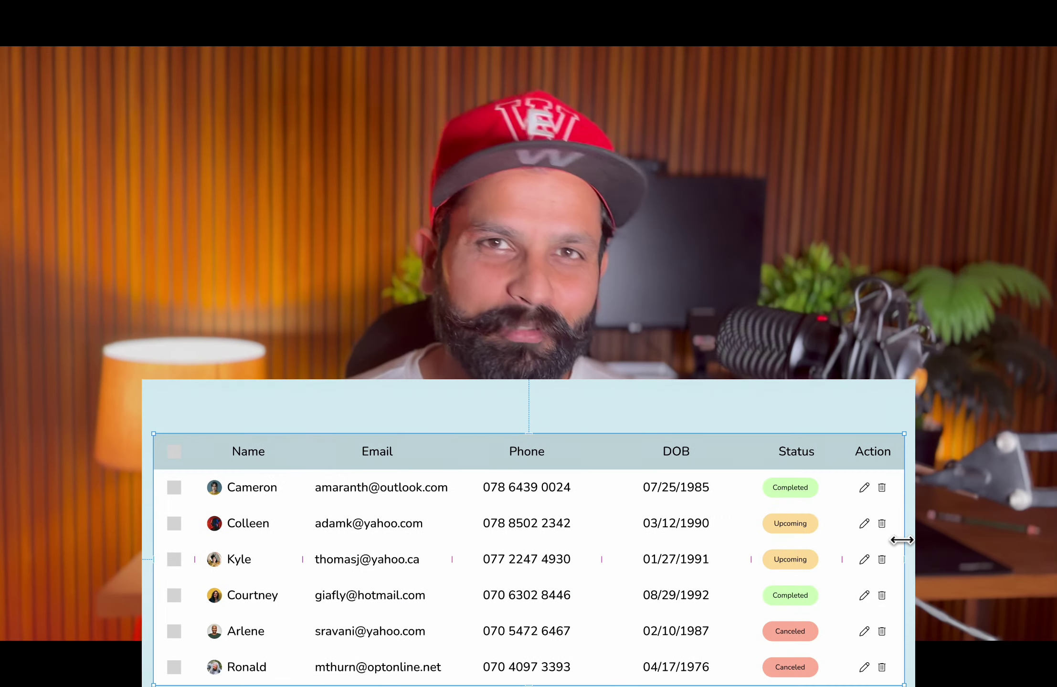
- Narrow the table to test responsiveness, then shift the Phone column right and back
mouse_move(901, 539)
mouse_down()
mouse_move(826, 544)
mouse_move(900, 545)
mouse_up()
click(514, 556)
key(Right)
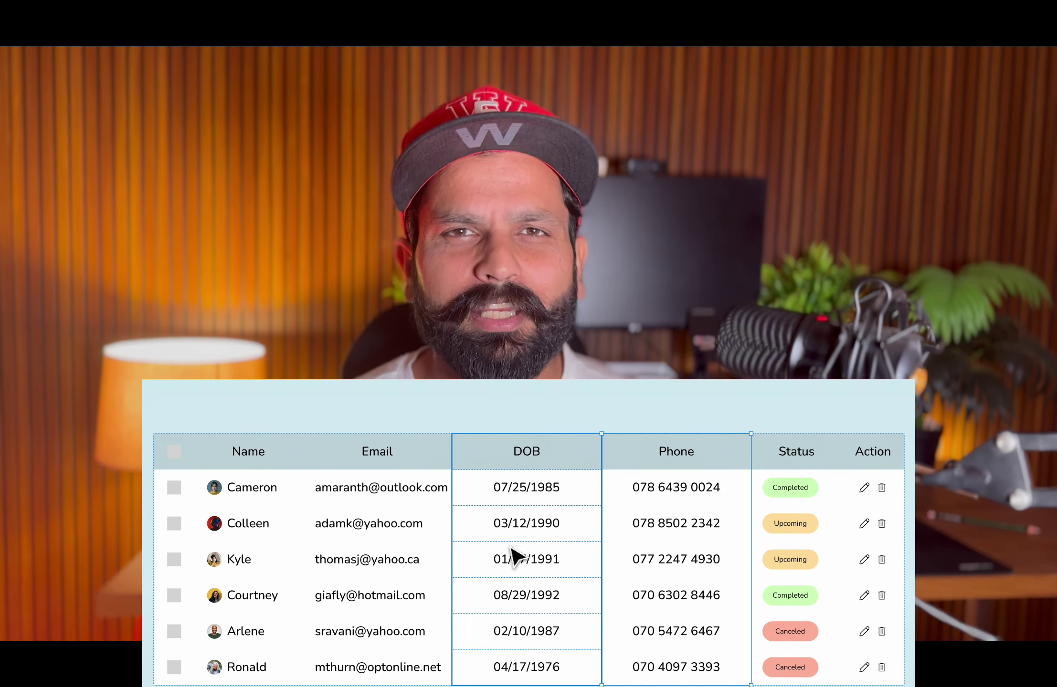
key(Right)
key(Left)
key(Right)
key(Right)
key(Left)
key(Left)
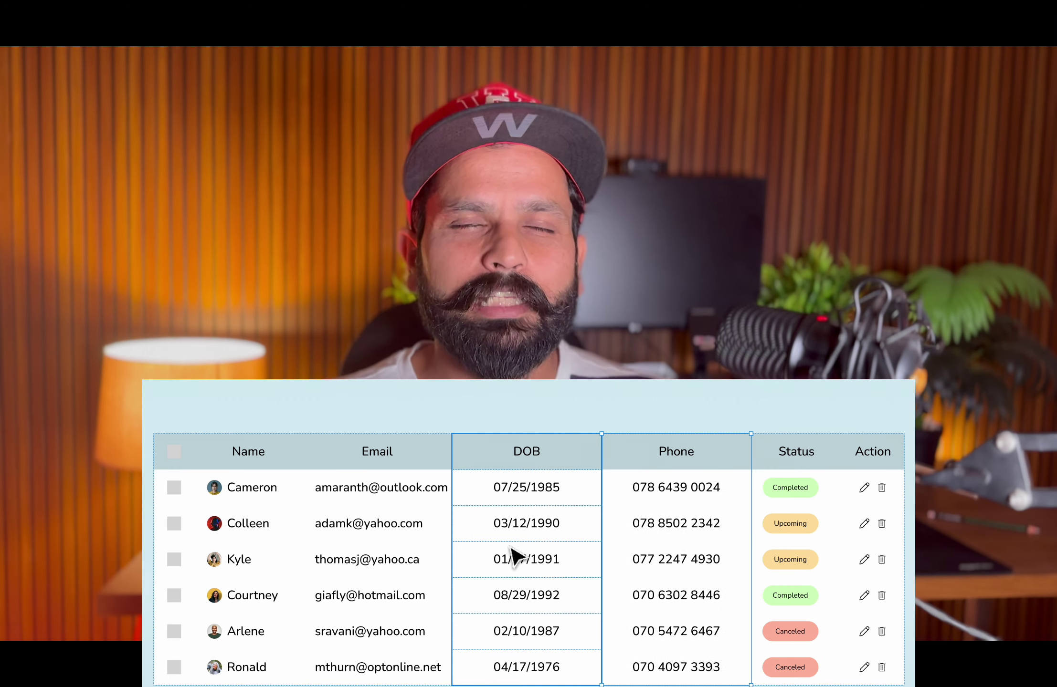
key(Left)
- Test duplicating the DOB column and deleting the Status column, undoing each change
click(653, 545)
key(ctrl+d)
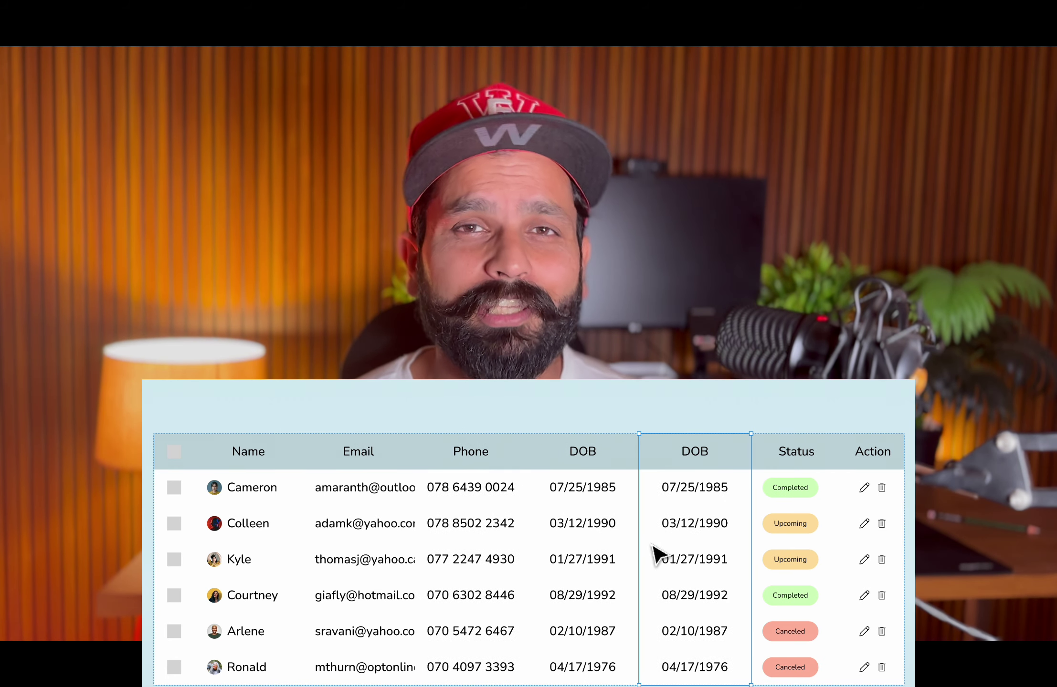
key(ctrl+d)
key(ctrl+z)
key(ctrl+z)
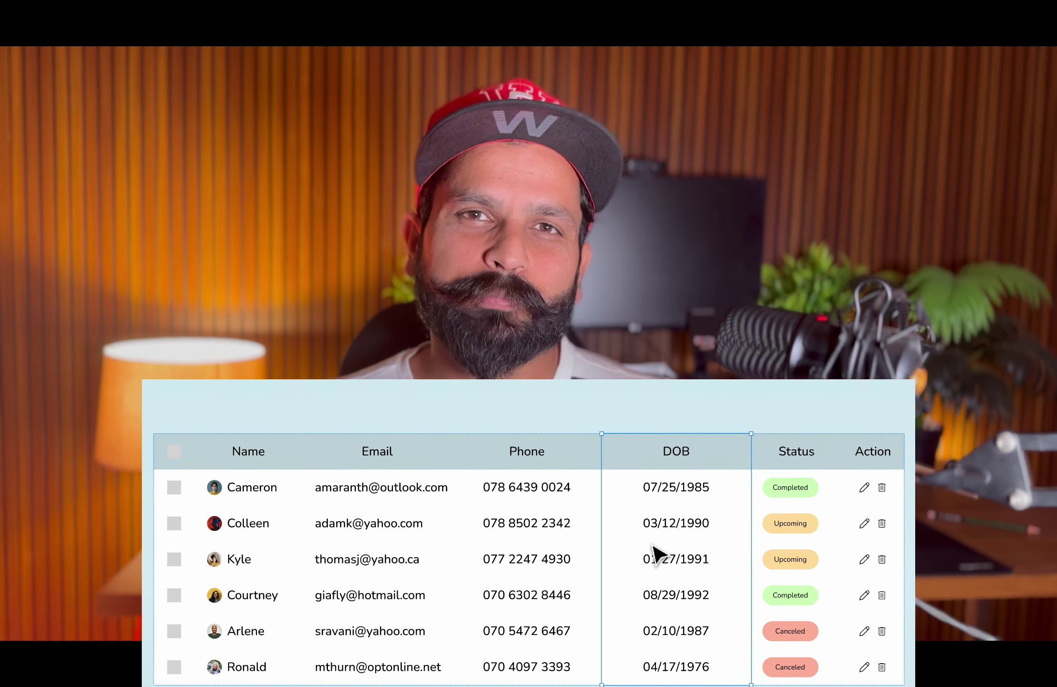
click(776, 551)
key(Delete)
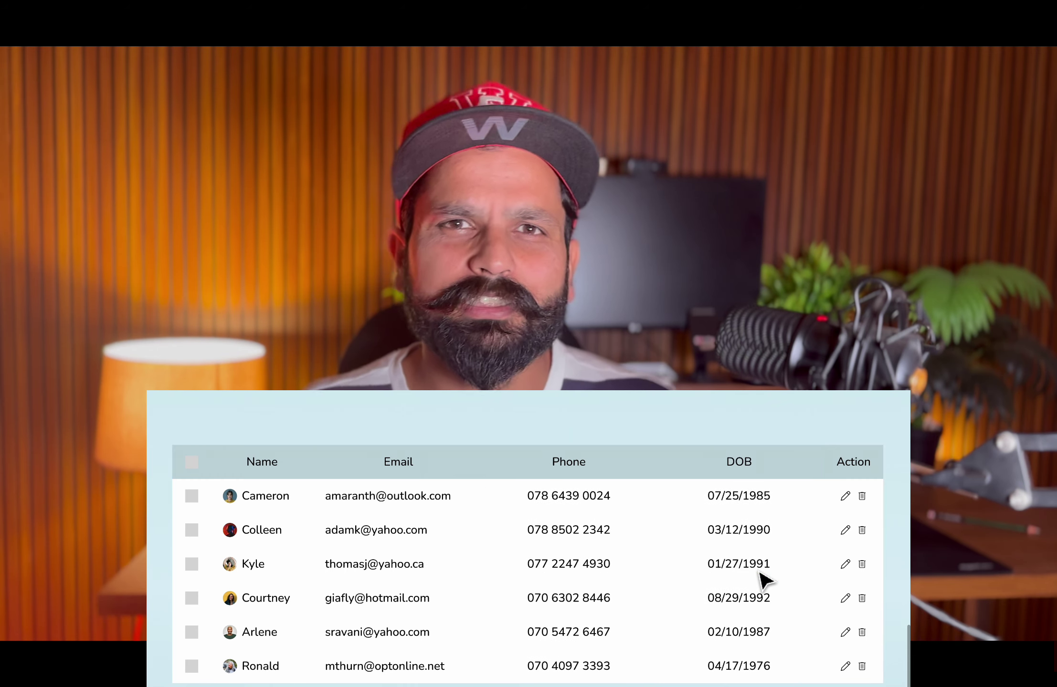
key(ctrl+z)
click(724, 568)
key(ctrl+d)
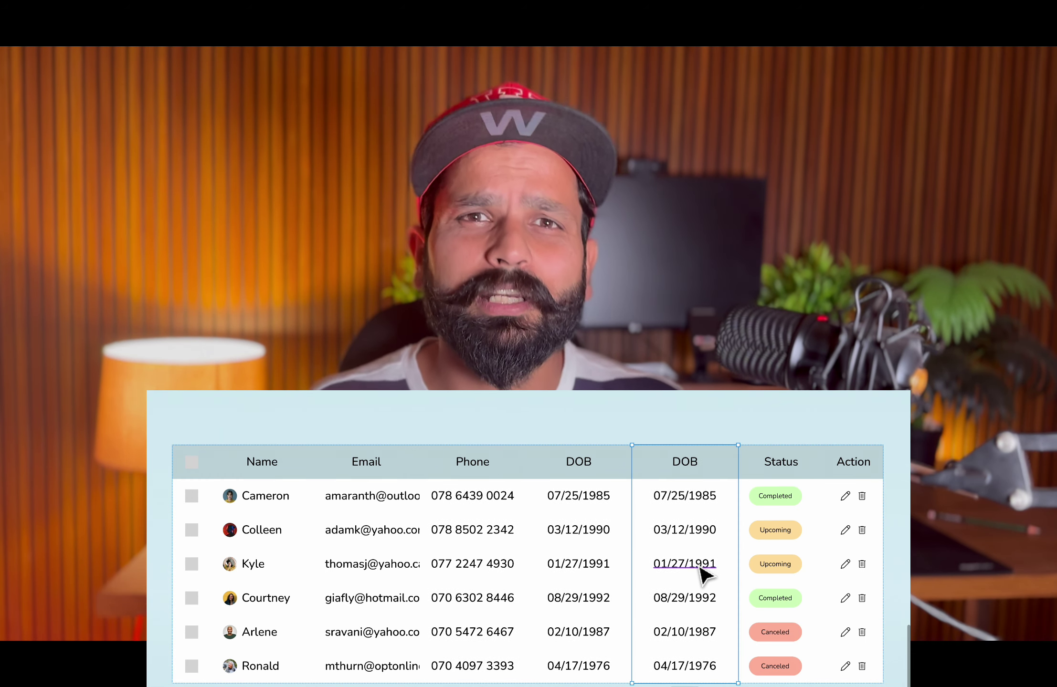
key(ctrl+d)
key(ctrl+z)
key(ctrl+z)
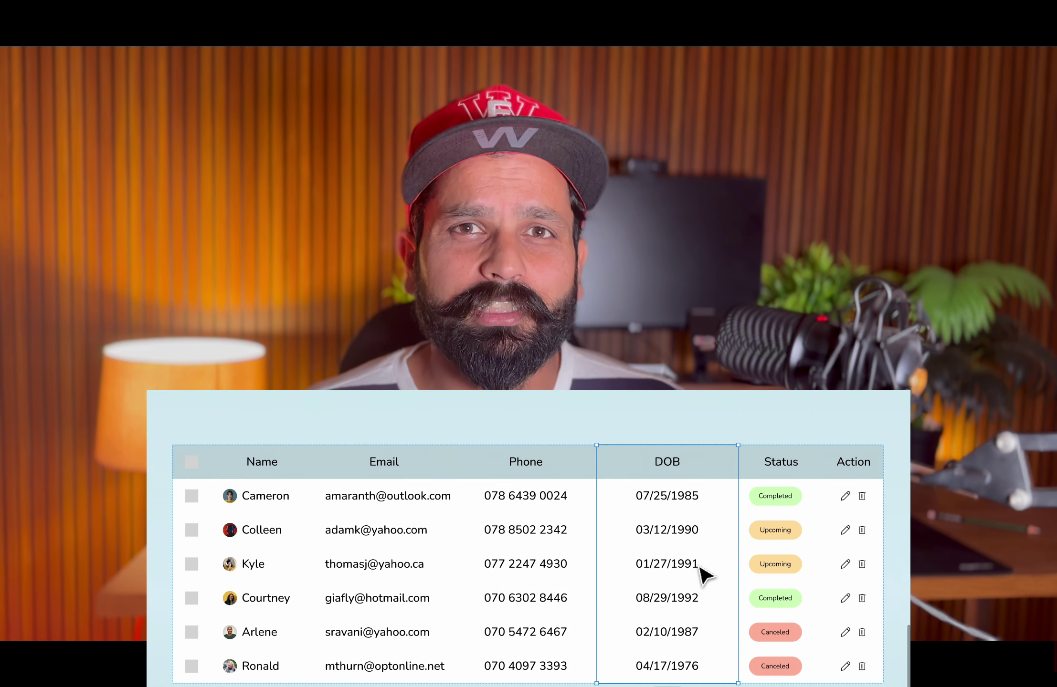
- Switch the first status badge's Property 1 to Upcoming, then to Completed
click(790, 620)
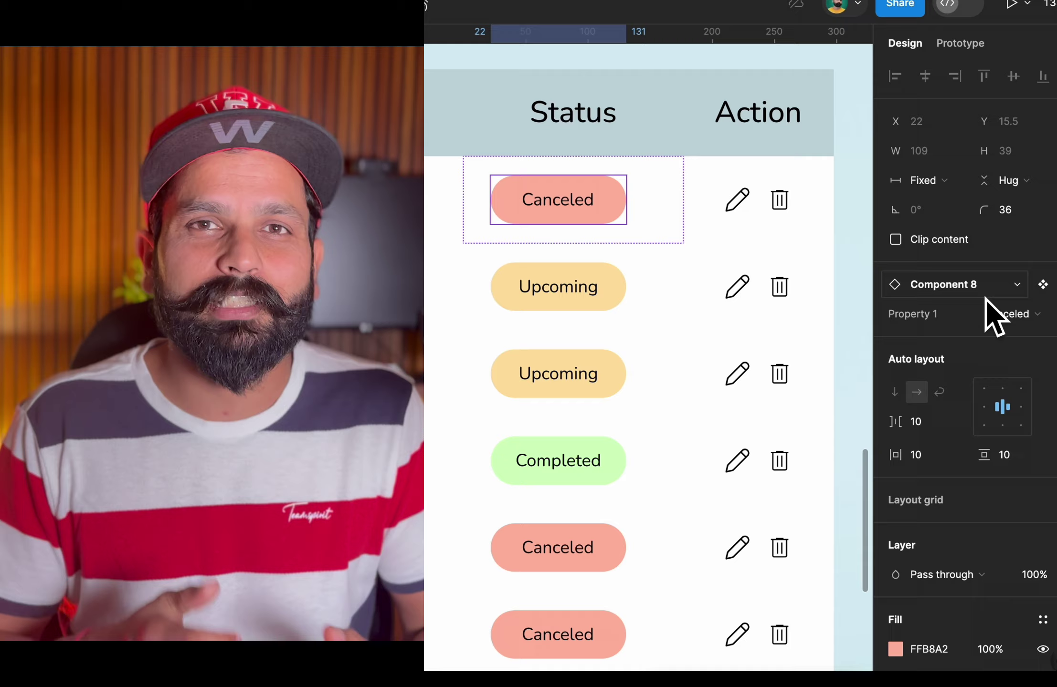
click(1000, 314)
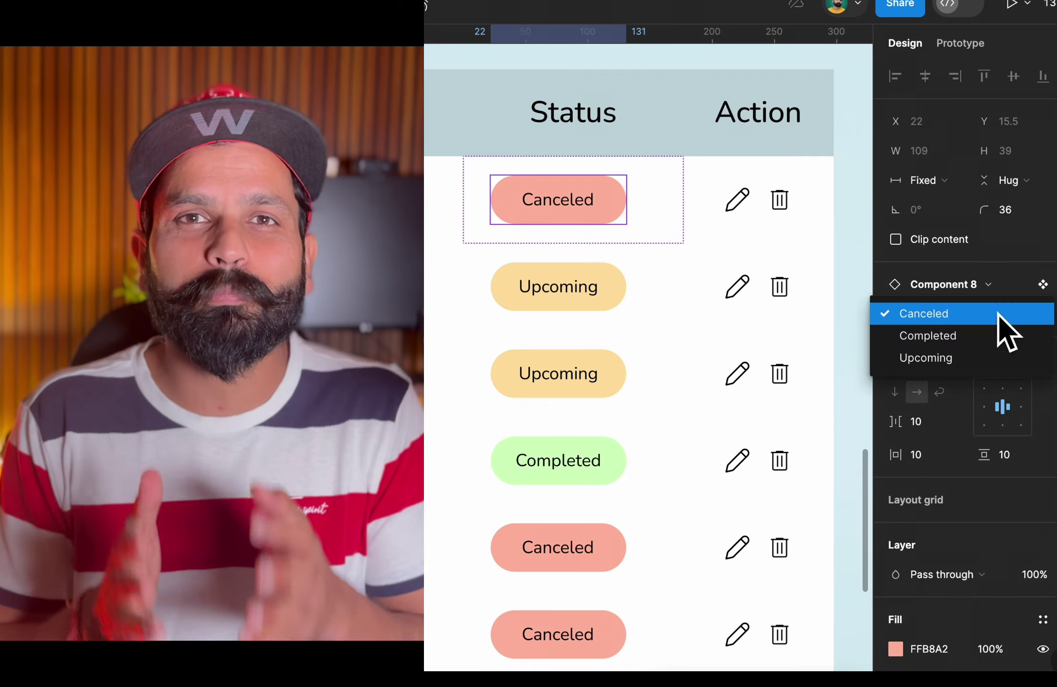
click(1003, 336)
click(1007, 337)
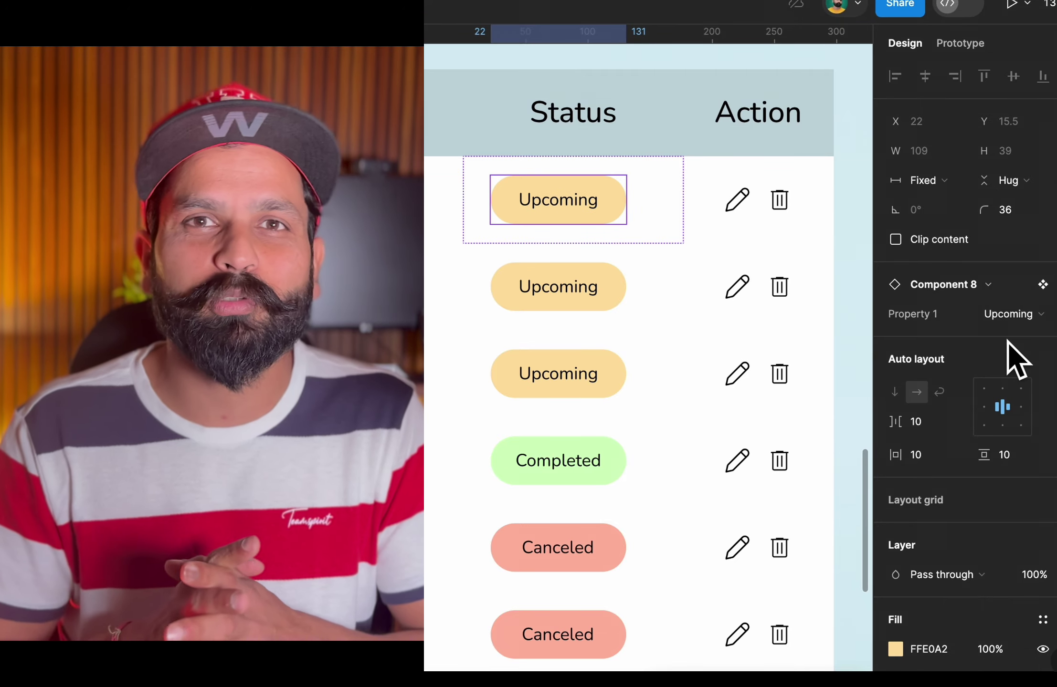
click(1014, 300)
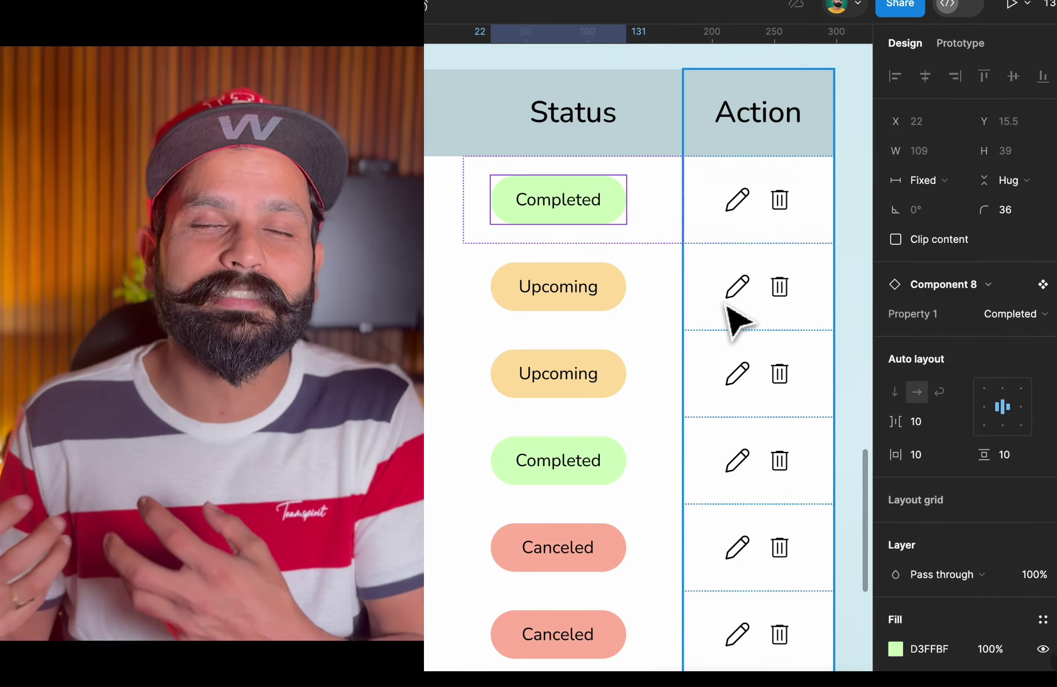
click(706, 312)
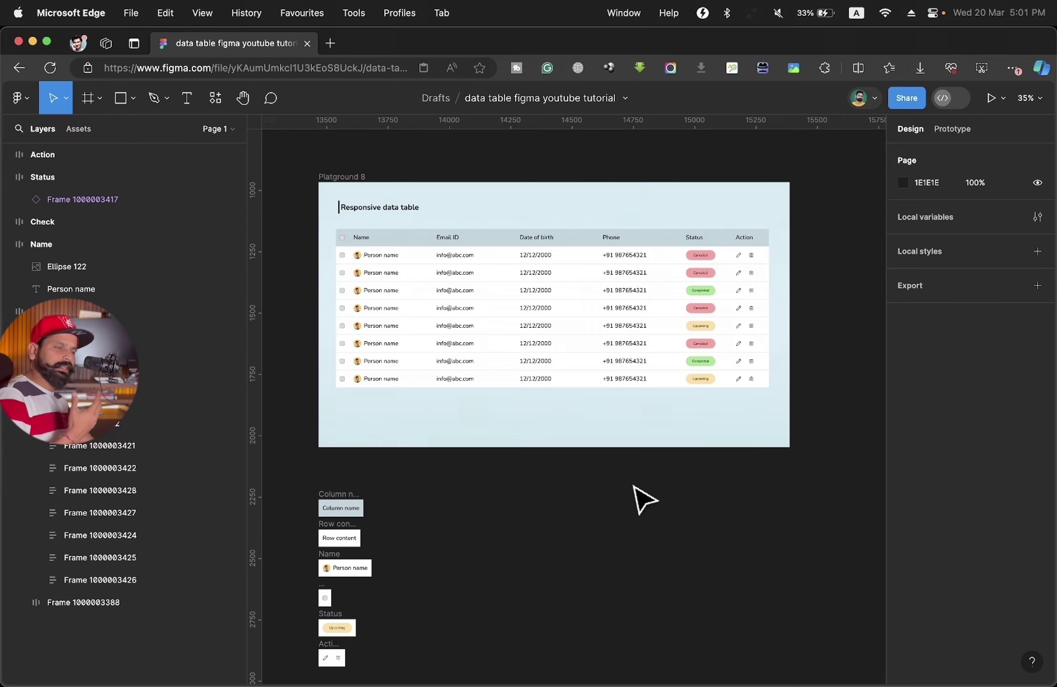
scroll(488, 236, up, 3)
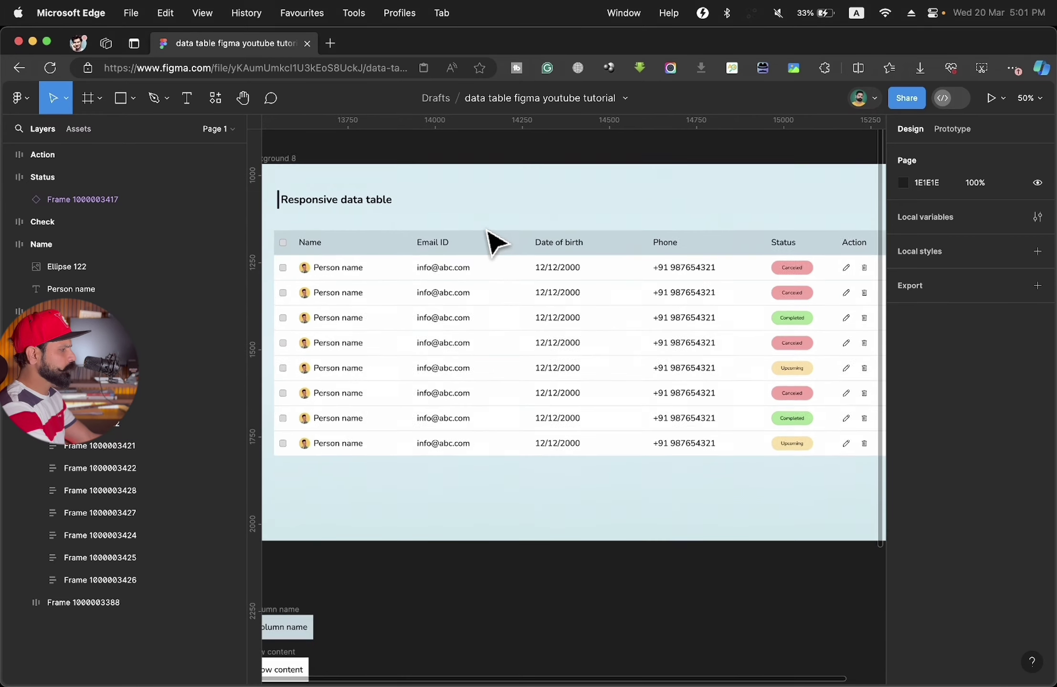
key(ctrl+backslash)
scroll(492, 241, up, 3)
scroll(492, 241, right, 2)
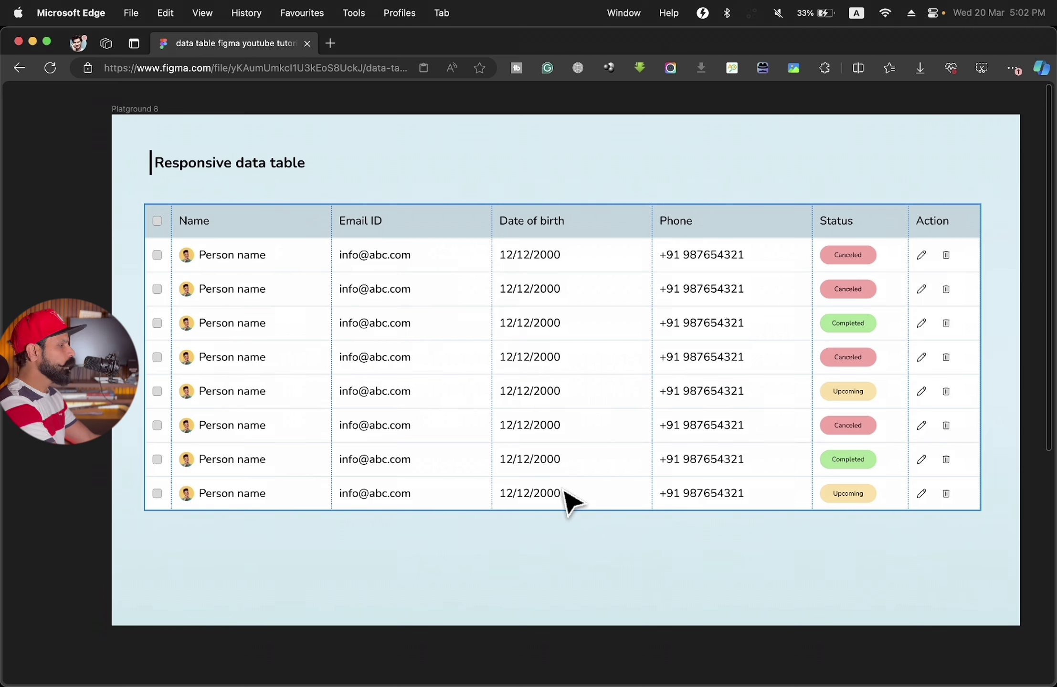
scroll(570, 501, down, 1)
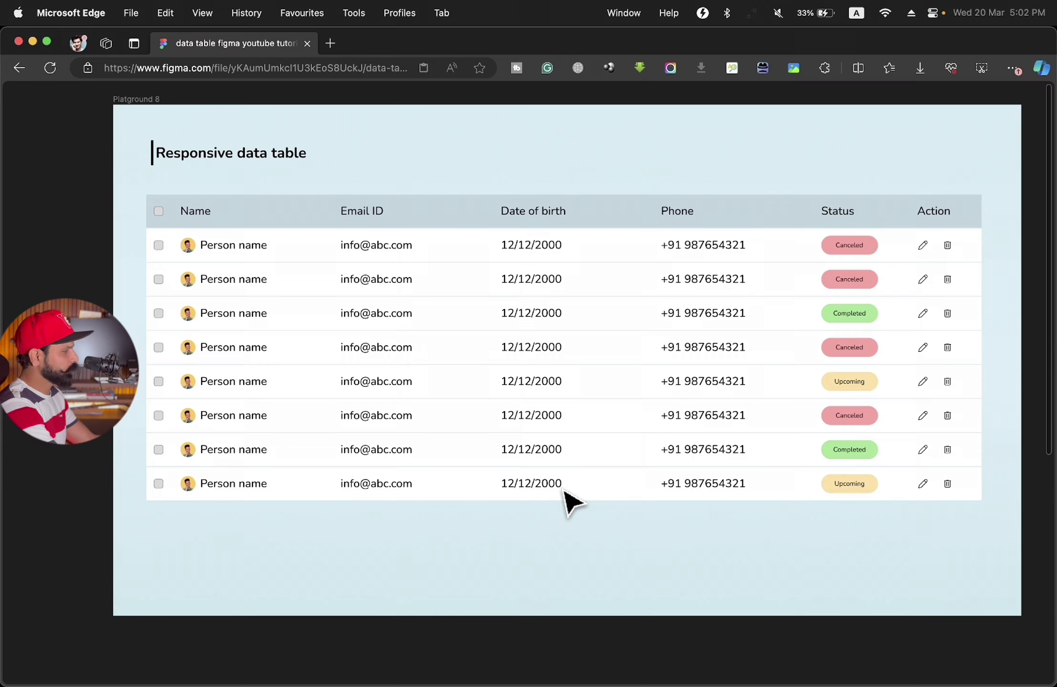
scroll(571, 502, down, 2)
scroll(567, 500, down, 5)
scroll(477, 496, down, 2)
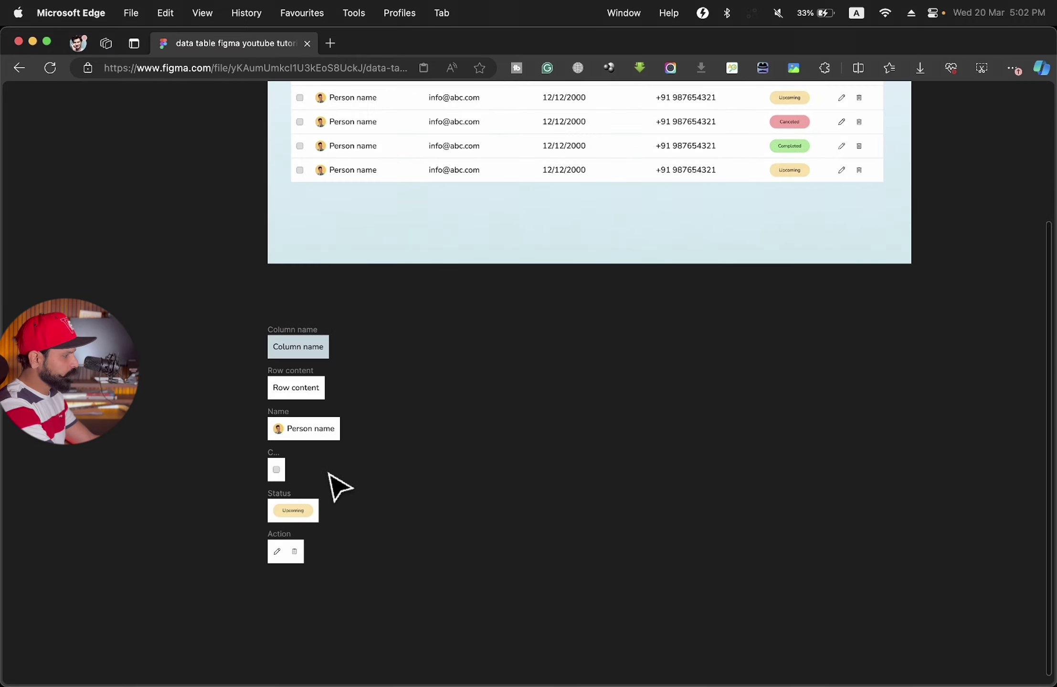
scroll(329, 474, up, 2)
scroll(330, 474, up, 2)
scroll(329, 474, up, 2)
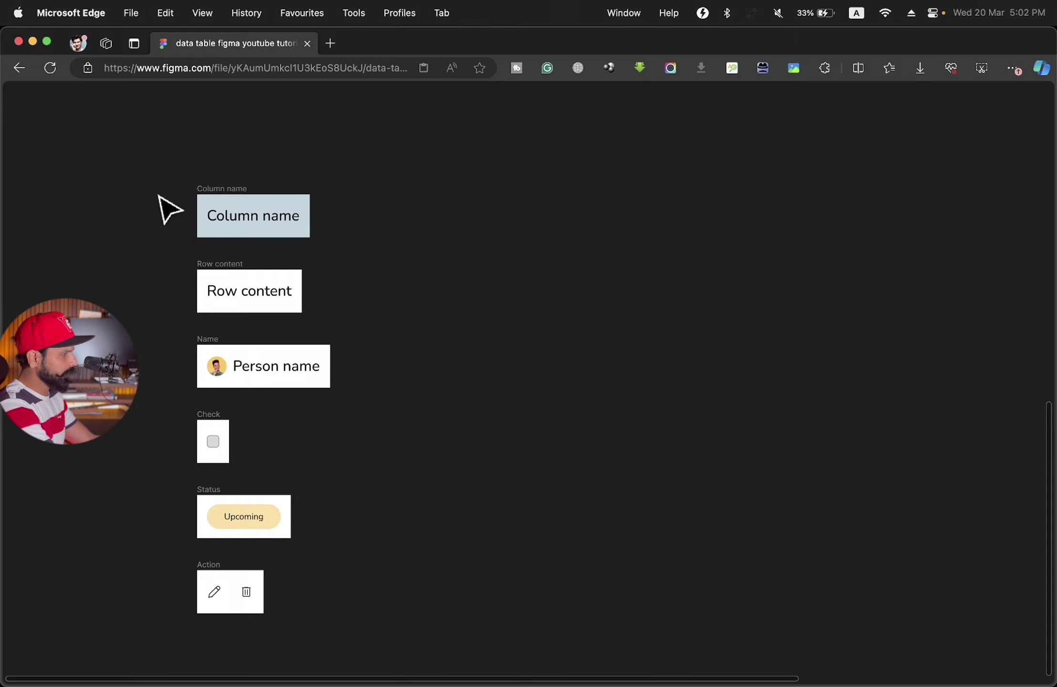
drag(157, 167, 372, 647)
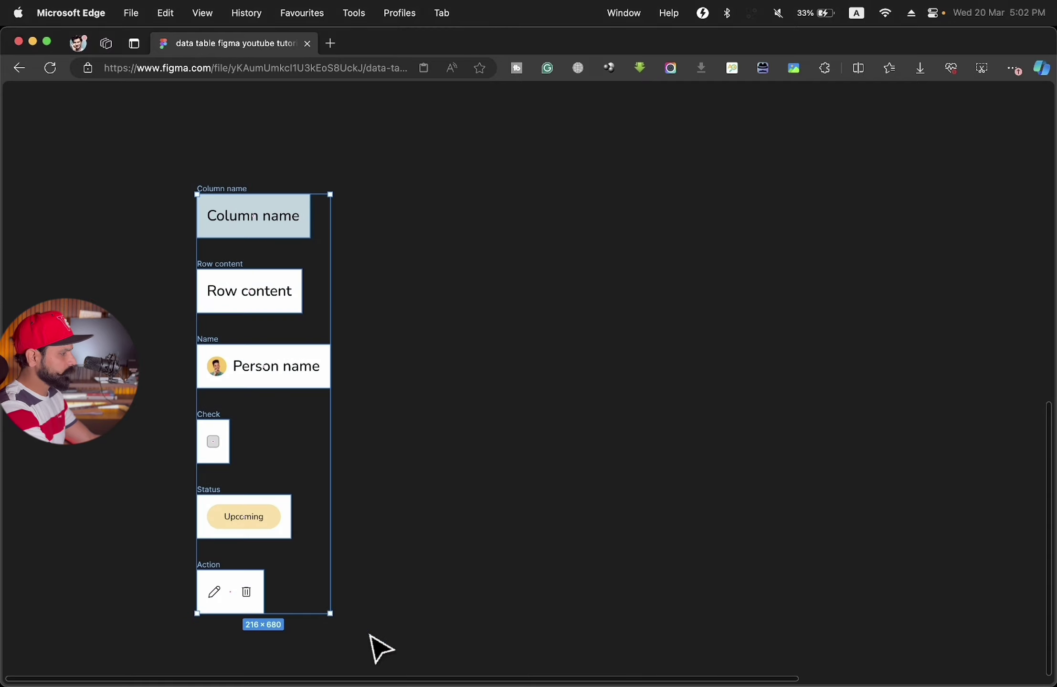
click(377, 650)
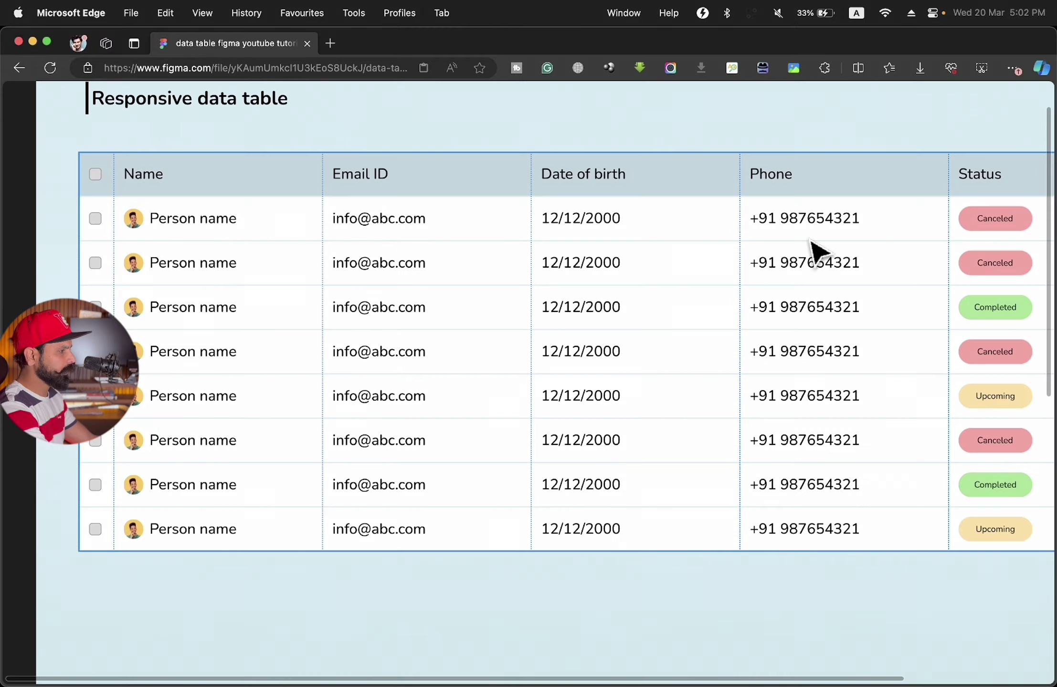
scroll(424, 545, down, 5)
scroll(424, 544, down, 5)
scroll(424, 545, left, 2)
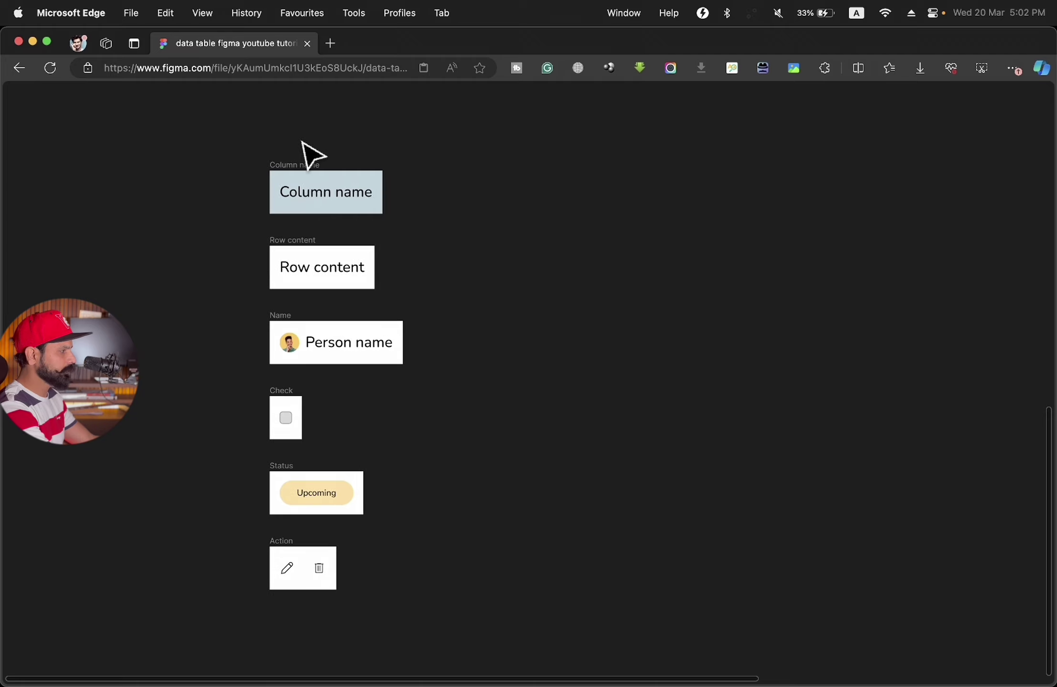
scroll(308, 175, right, 3)
scroll(308, 176, down, 2)
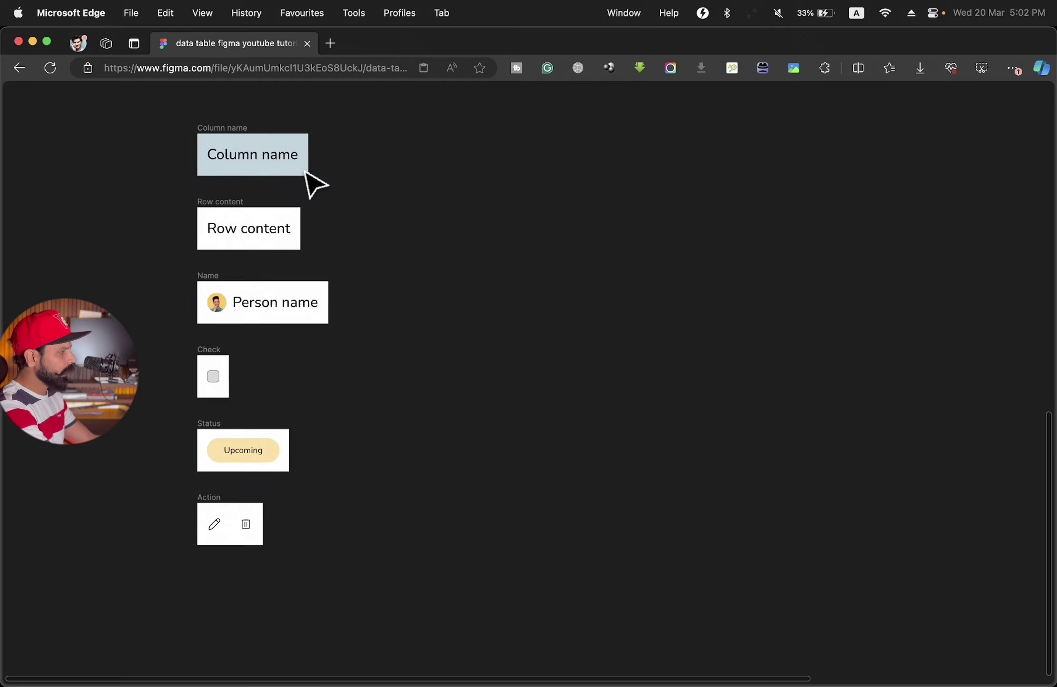
key(super+backslash)
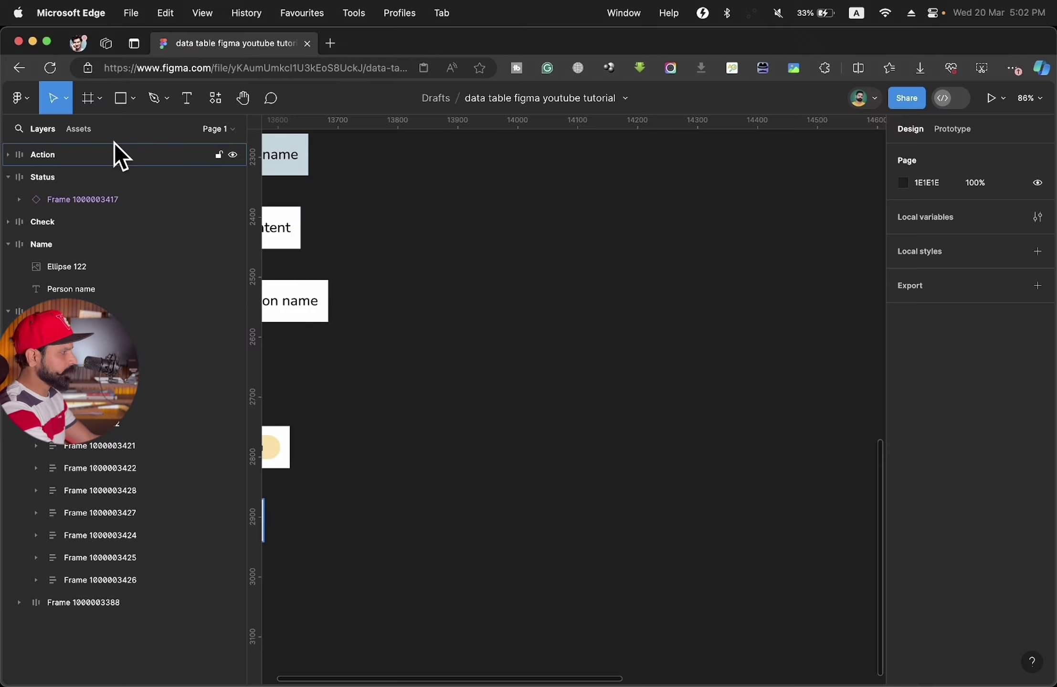
- Draw a new frame and give the auto-layout Column name cell the header's blue-grey fill
click(89, 98)
scroll(378, 167, down, 3)
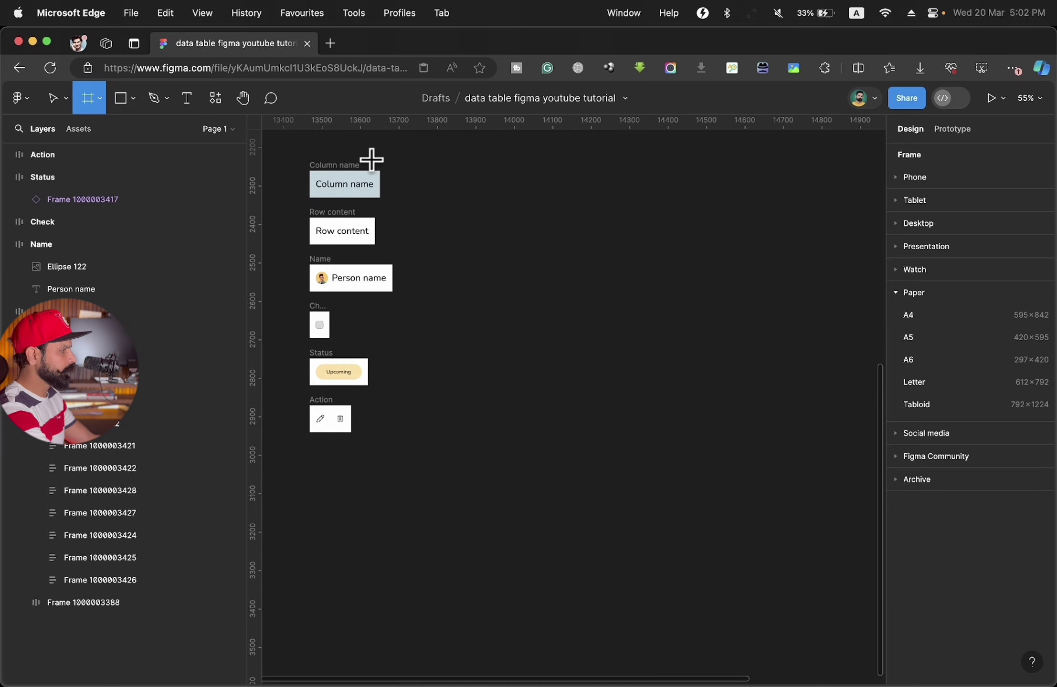
mouse_move(409, 158)
mouse_down()
mouse_move(674, 450)
mouse_move(708, 448)
mouse_up()
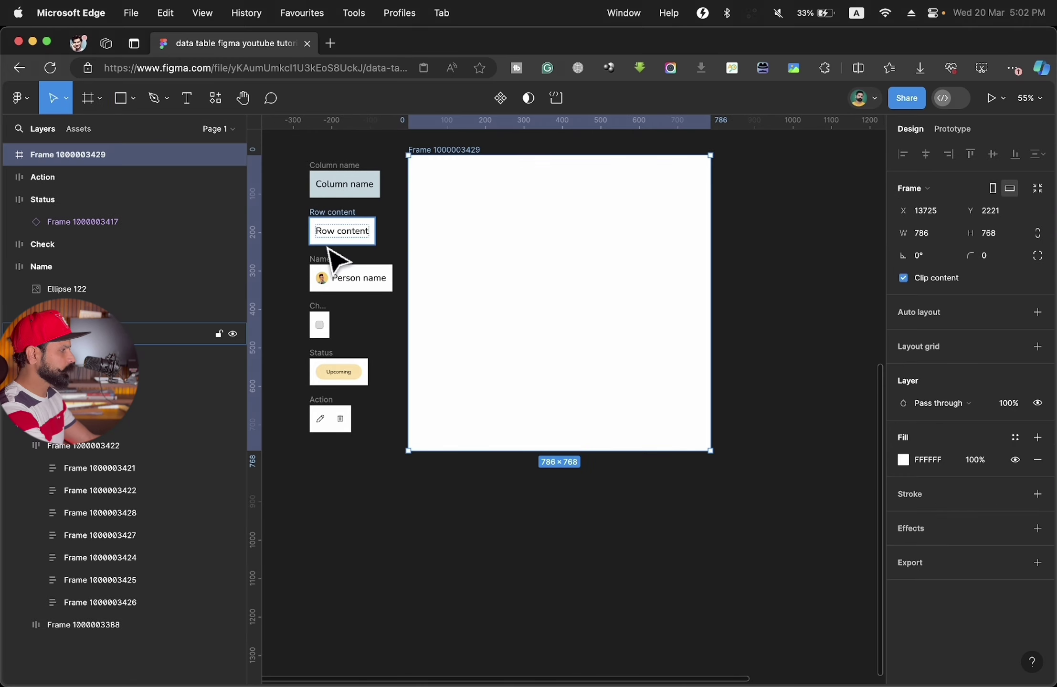
key(shift+a)
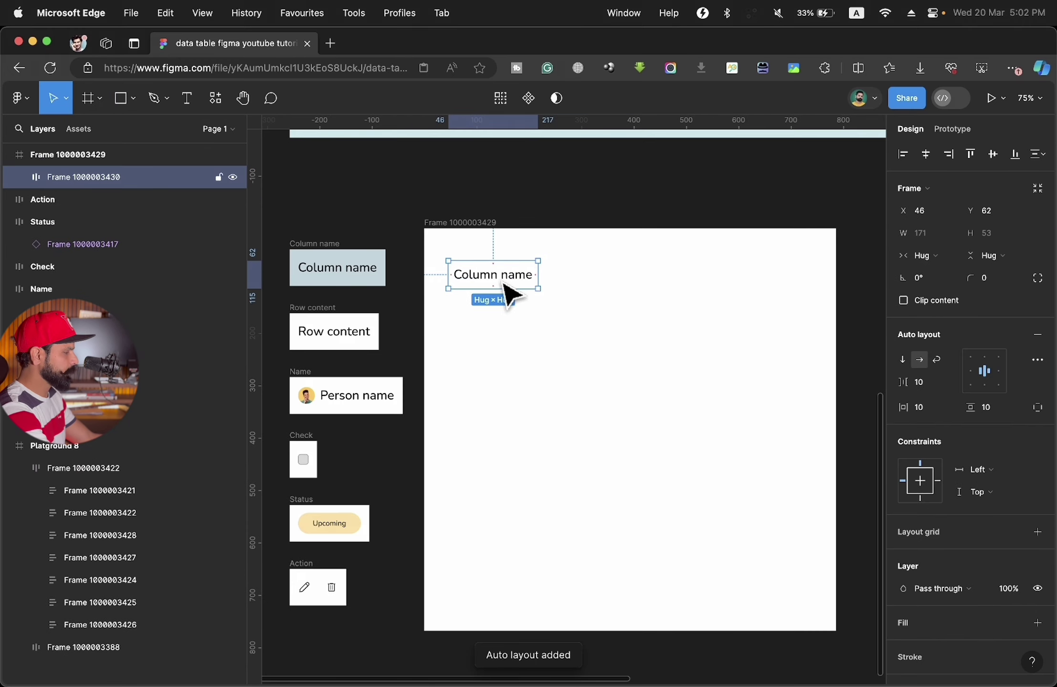
scroll(969, 478, down, 3)
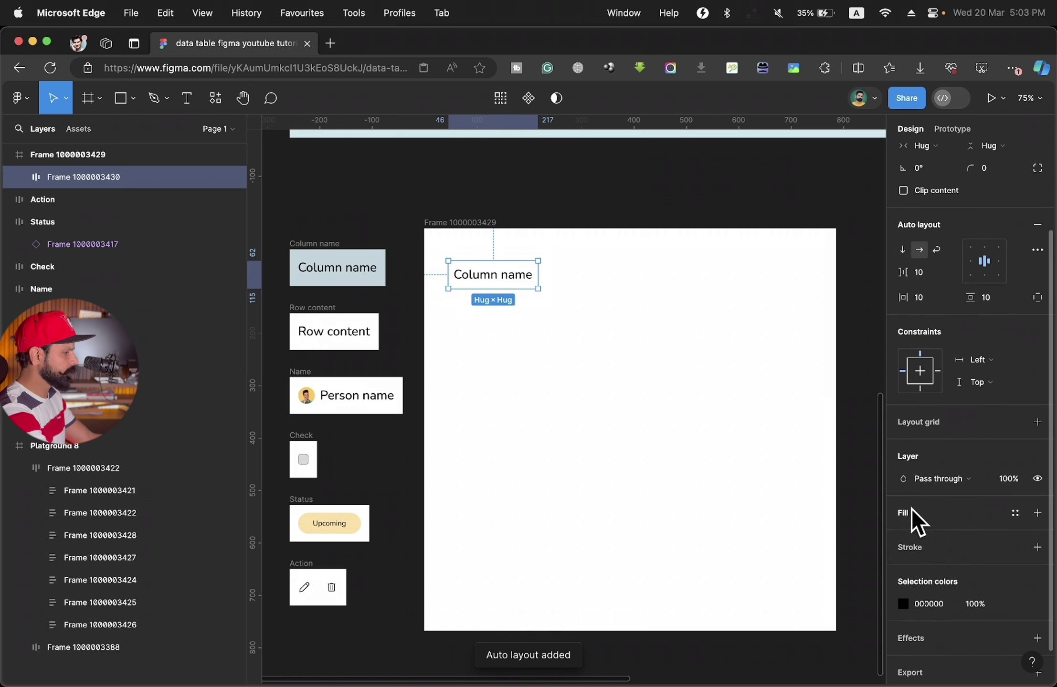
click(904, 520)
click(736, 518)
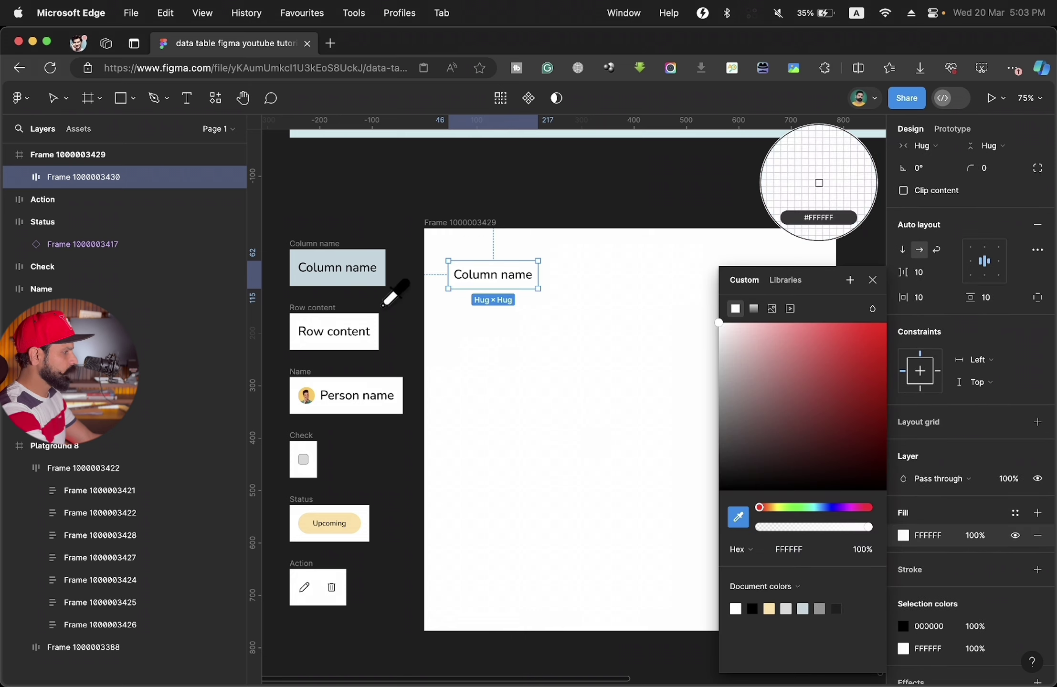
click(370, 266)
click(625, 396)
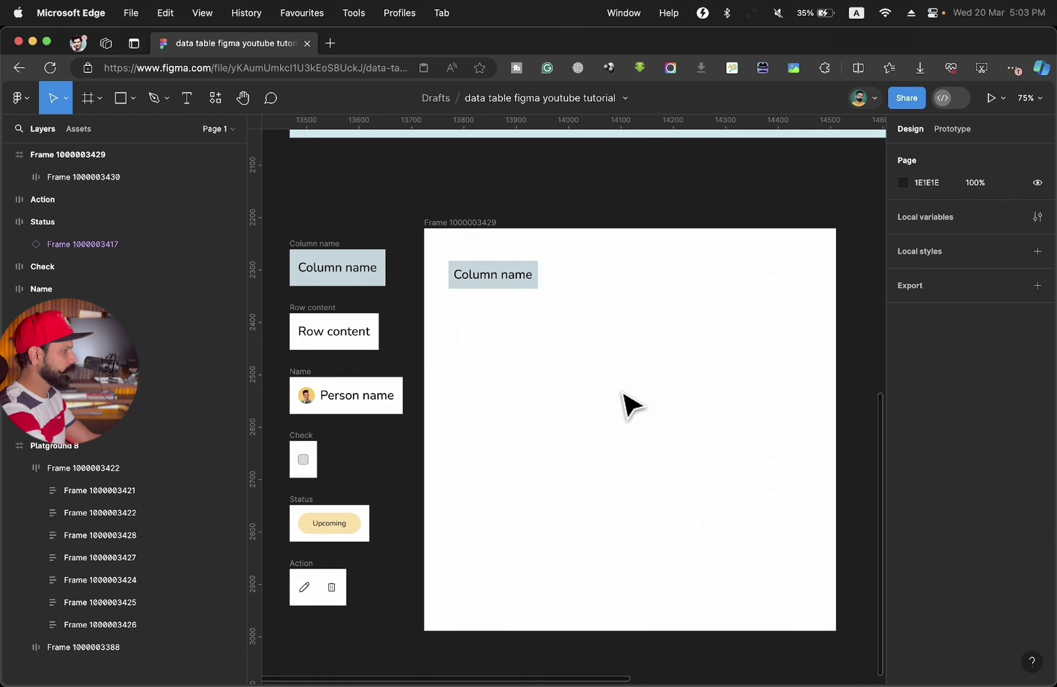
- Set the Column name cell to a fixed 70 height with 24 horizontal padding
click(528, 285)
click(380, 260)
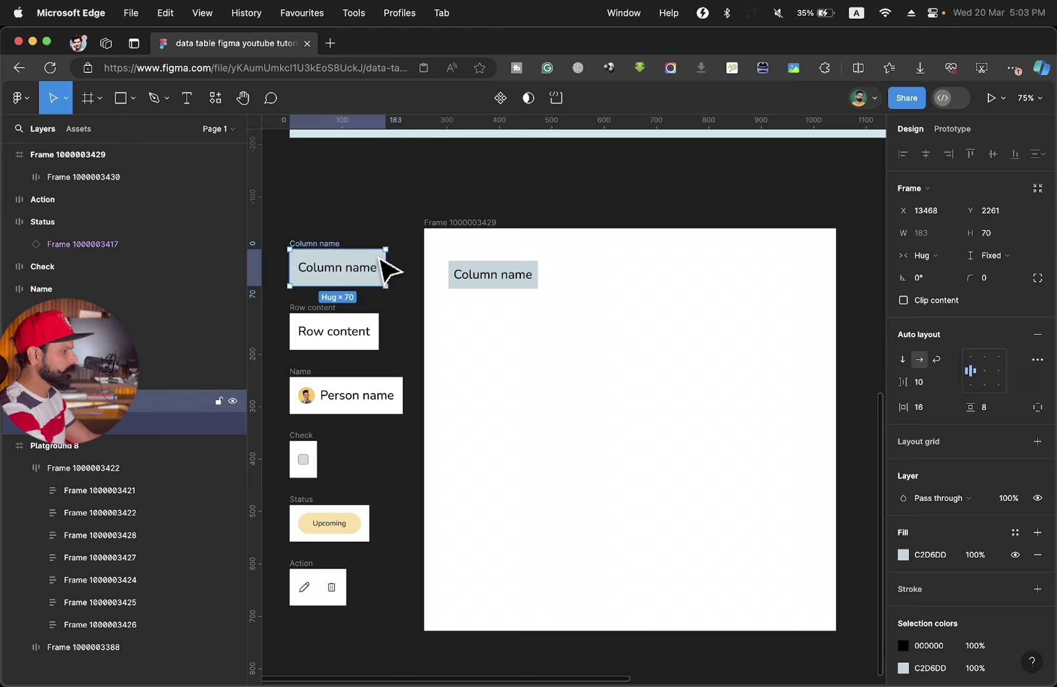
click(481, 282)
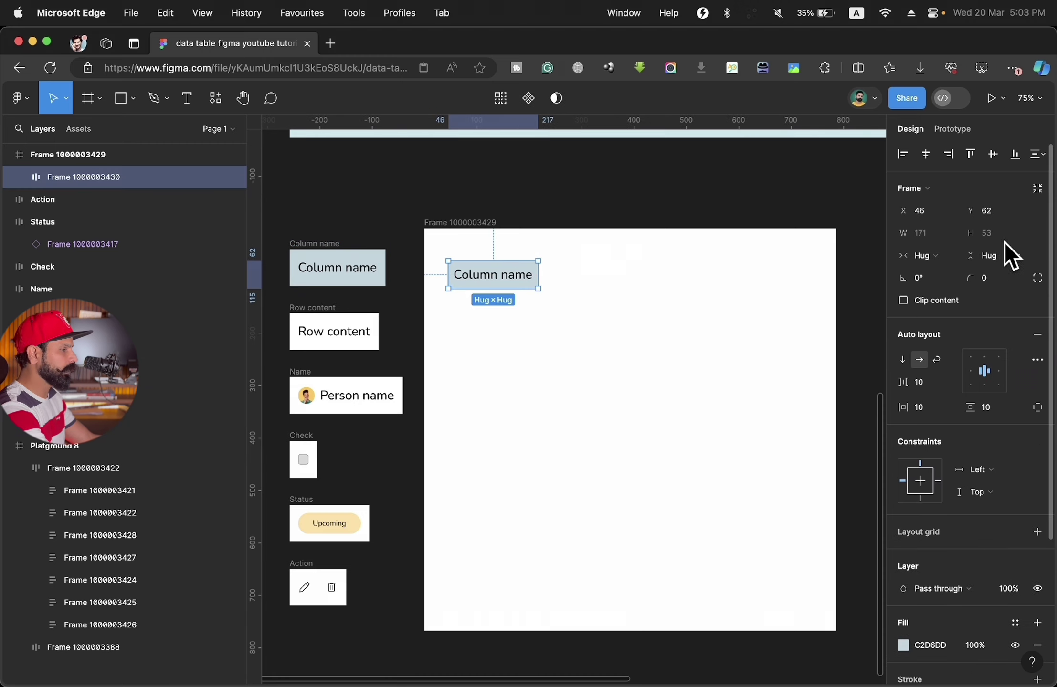
text(70)
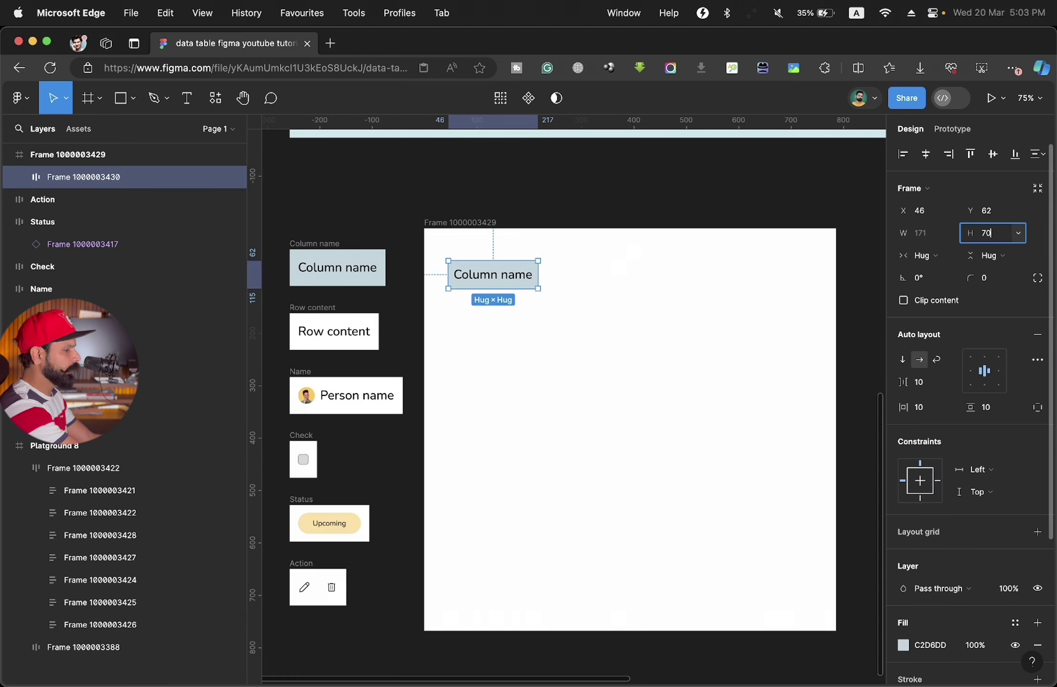
key(Return)
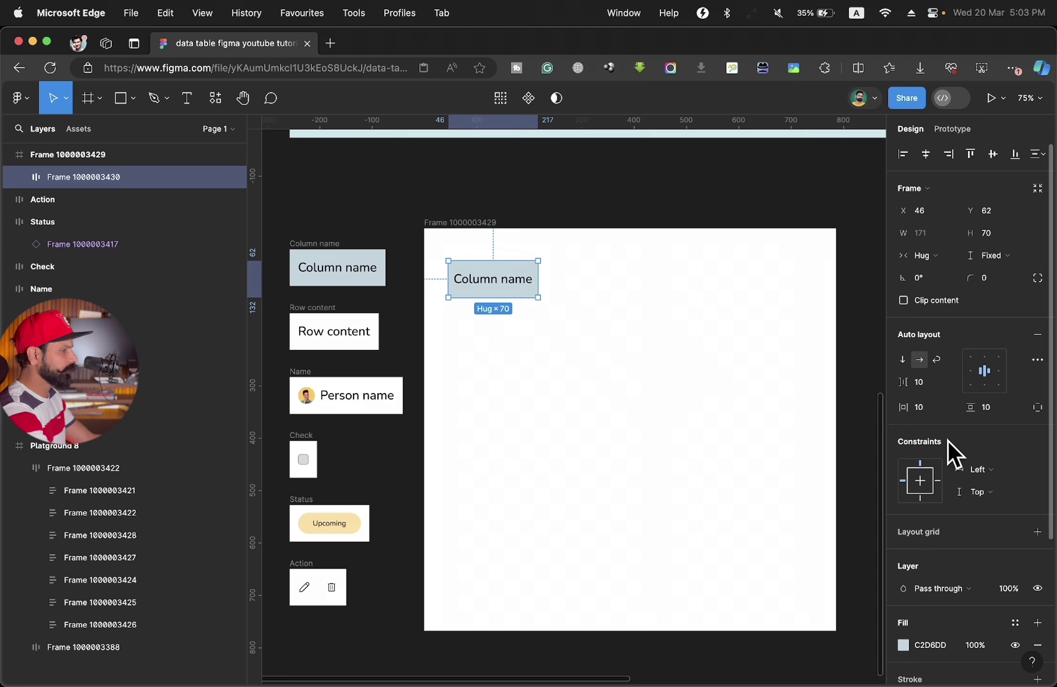
mouse_move(908, 408)
mouse_down()
mouse_move(927, 410)
mouse_move(911, 407)
mouse_up()
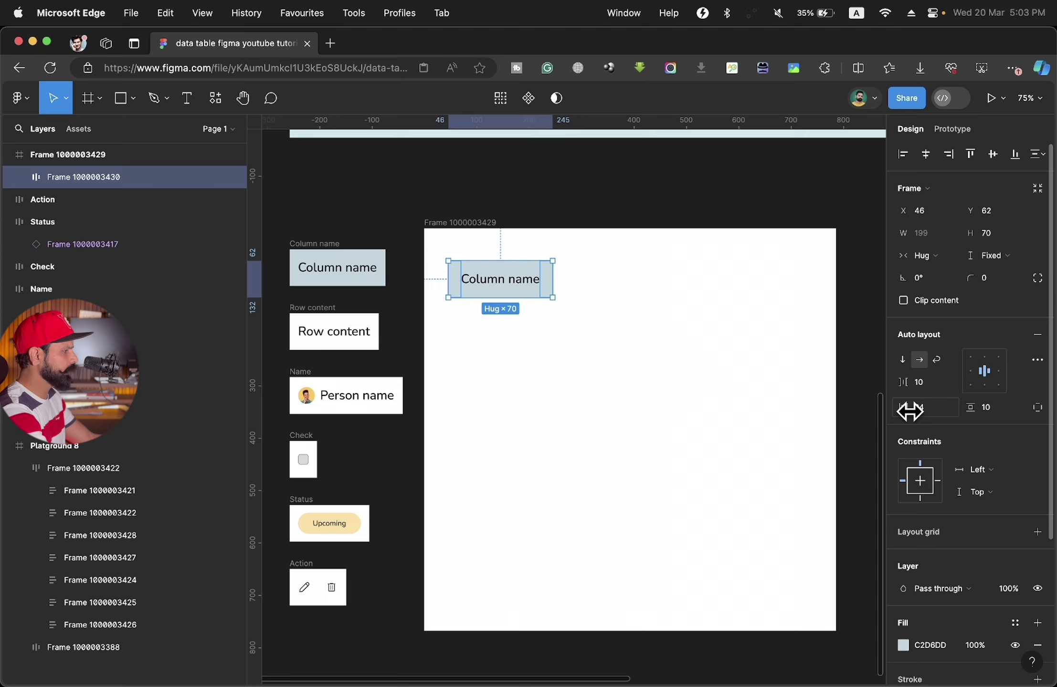
click(566, 405)
- Move the Column name cell up within the frame and review the layout
mouse_move(491, 295)
mouse_down()
mouse_move(492, 282)
mouse_move(501, 293)
mouse_up()
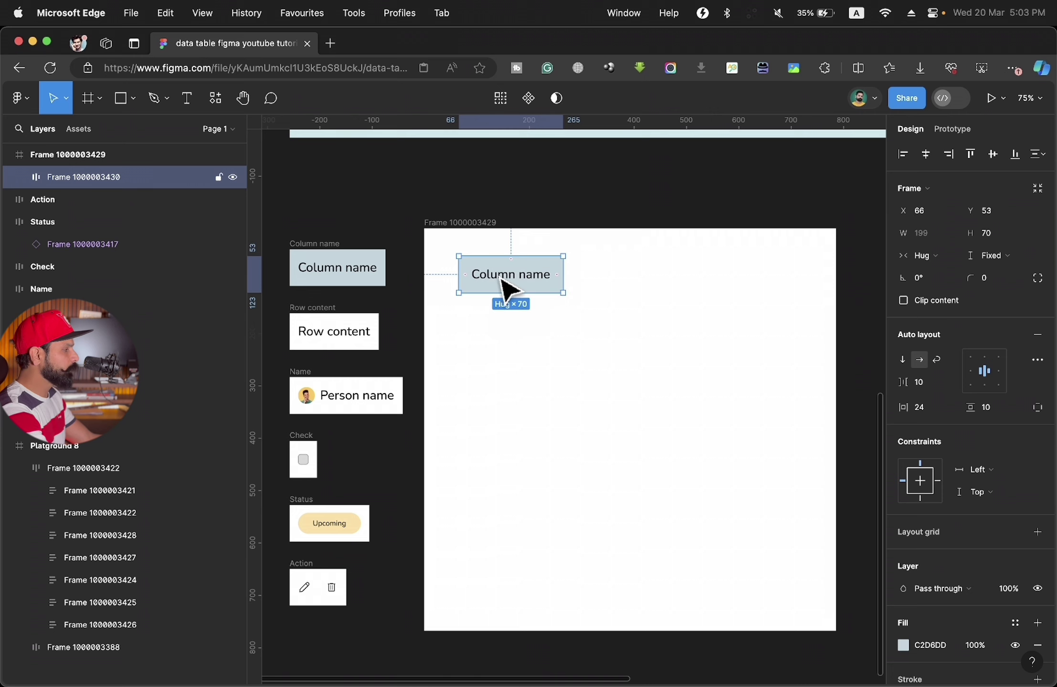
scroll(501, 294, up, 10)
scroll(502, 288, up, 10)
ctrl+scroll(502, 288, down, 3)
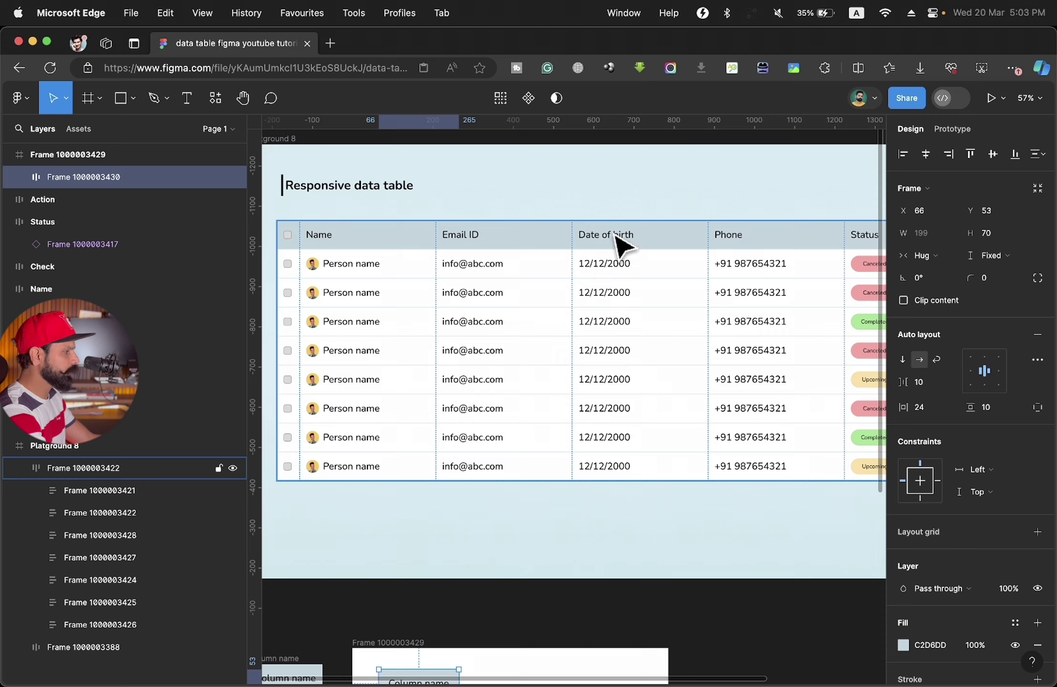
scroll(611, 397, down, 5)
scroll(608, 397, down, 3)
ctrl+scroll(609, 396, up, 3)
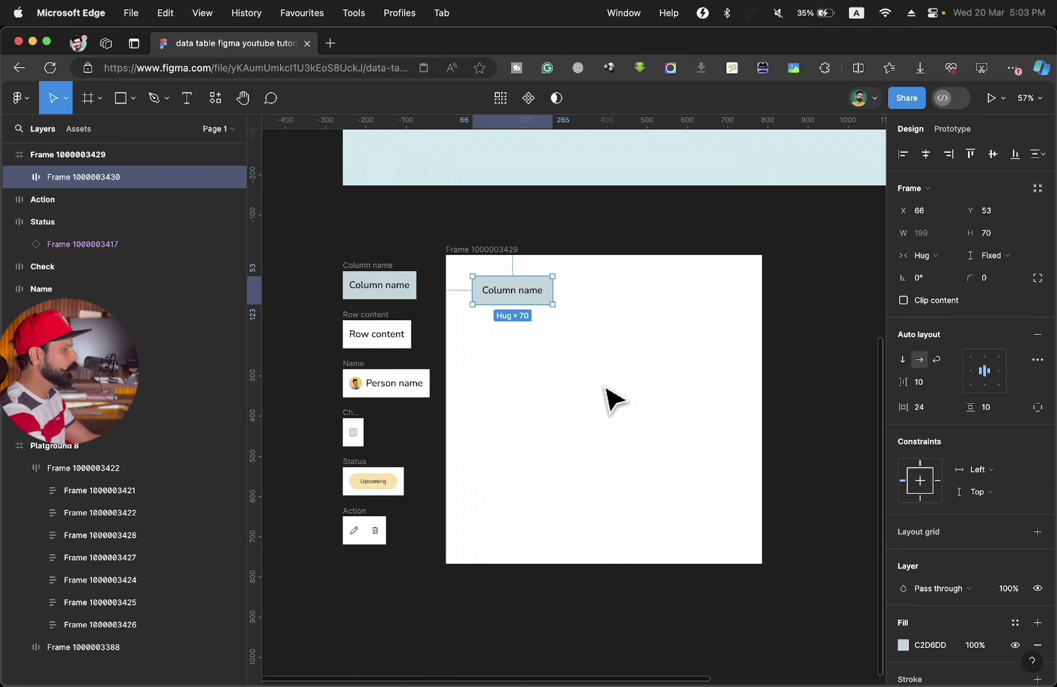
ctrl+scroll(411, 340, up, 3)
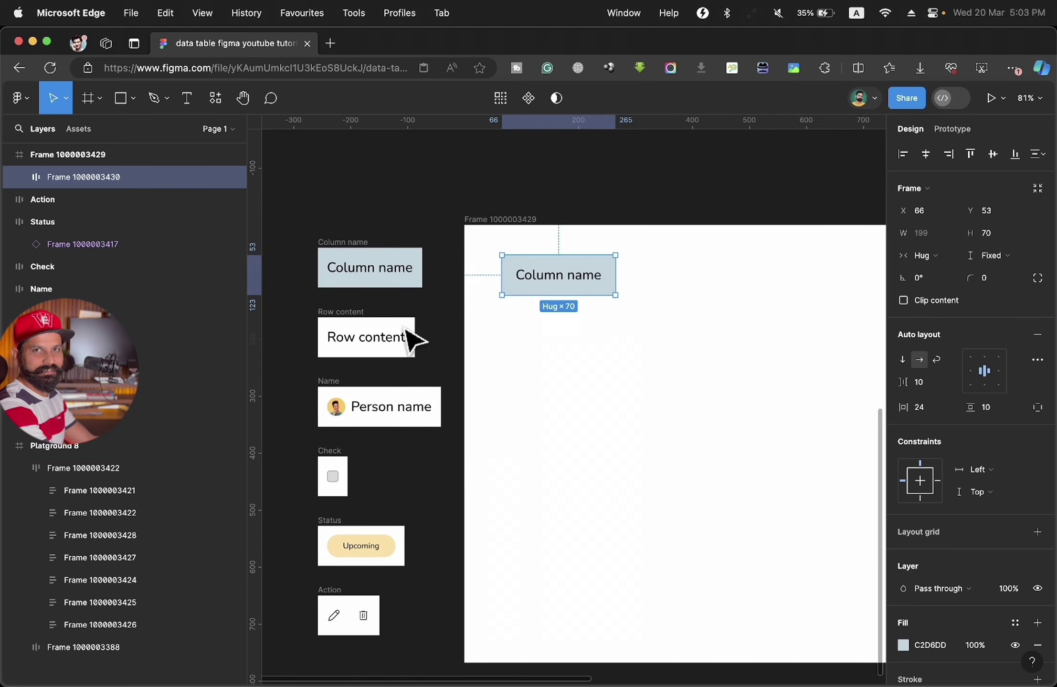
scroll(411, 340, down, 1)
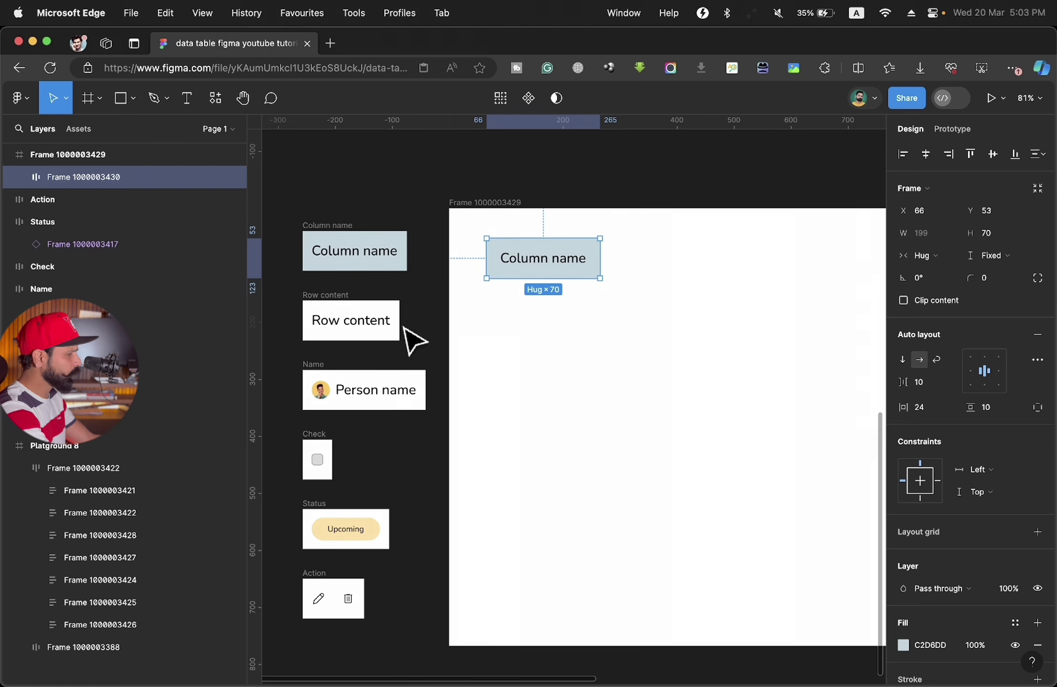
click(484, 361)
- Duplicate the Column name cell below and turn it into a white Row content cell
click(545, 268)
alt+drag(544, 269, 544, 330)
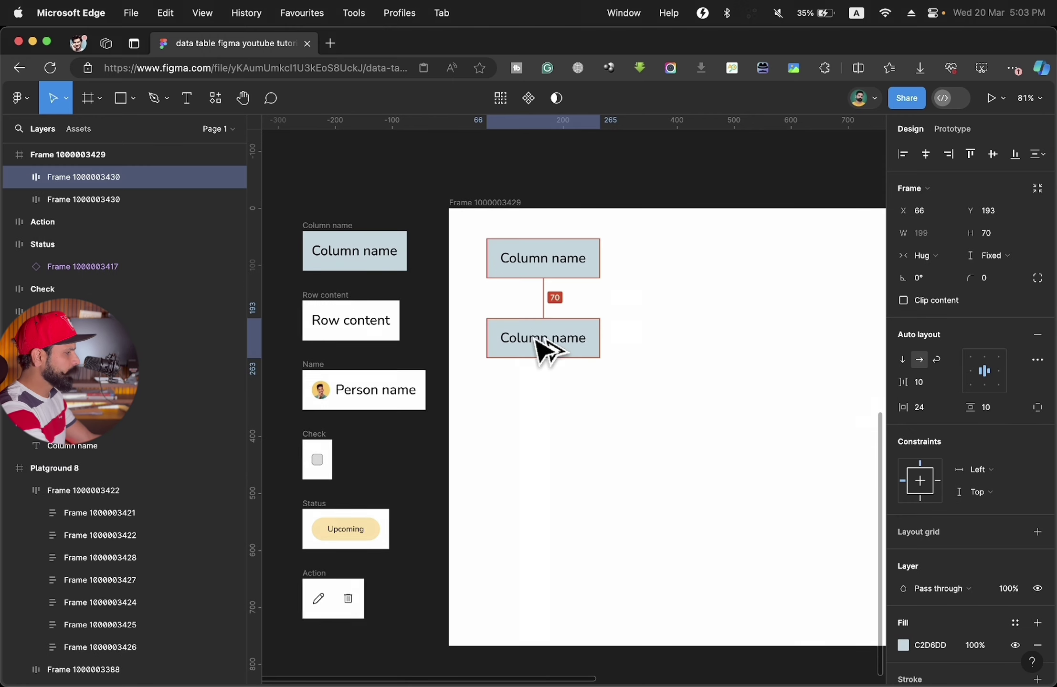
double_click(544, 319)
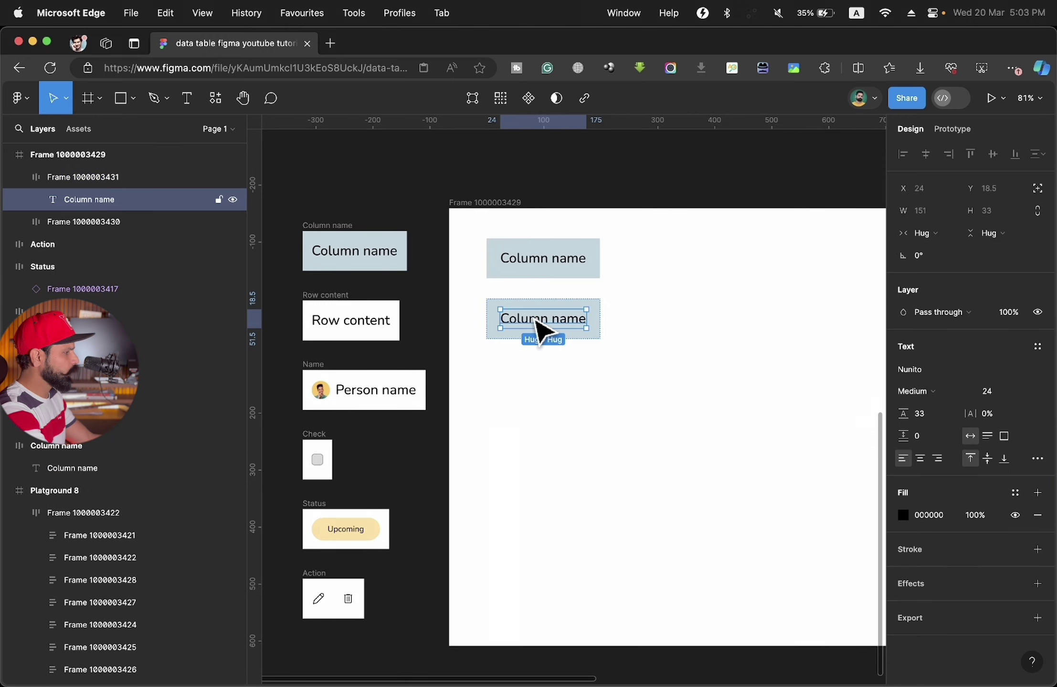
text(Row content)
key(Escape)
key(Escape)
scroll(939, 534, down, 1)
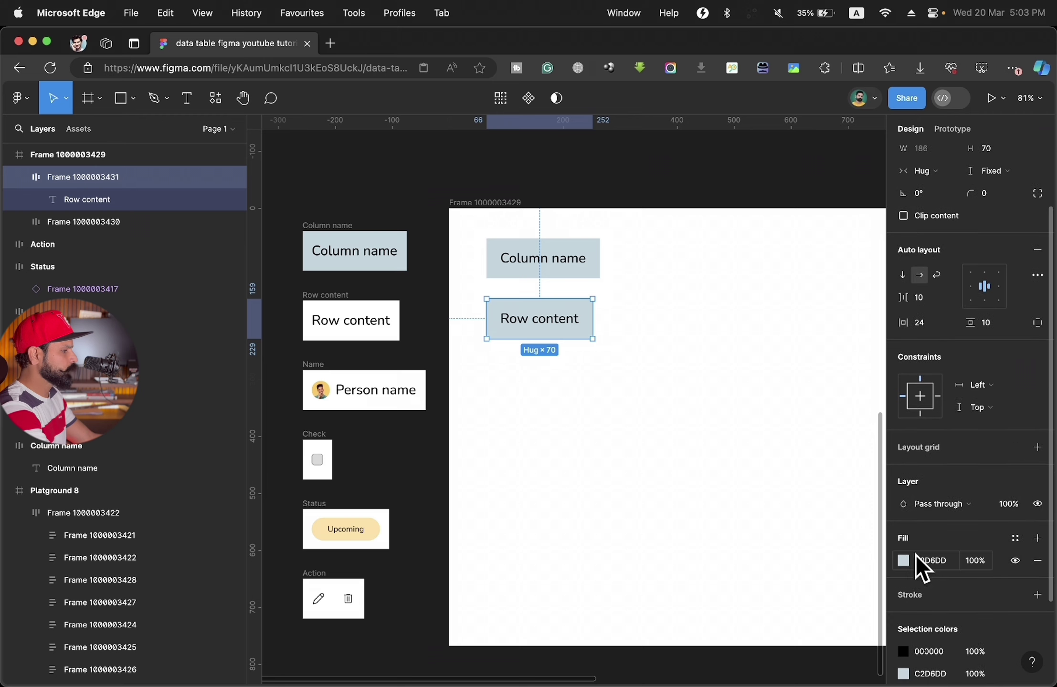
click(903, 562)
drag(785, 396, 689, 301)
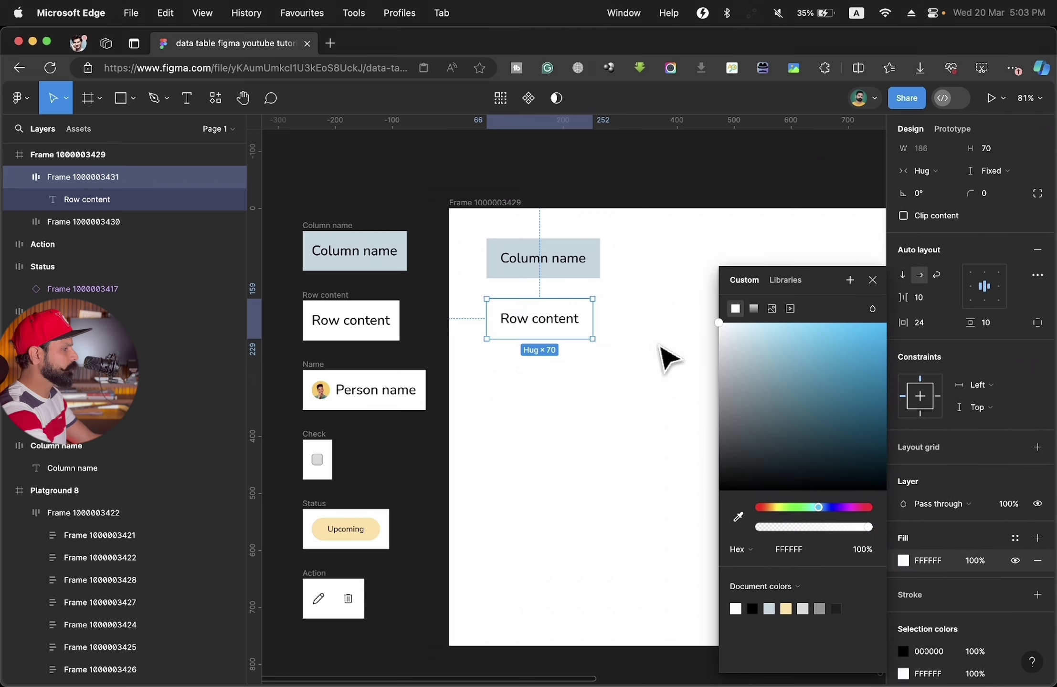
click(668, 357)
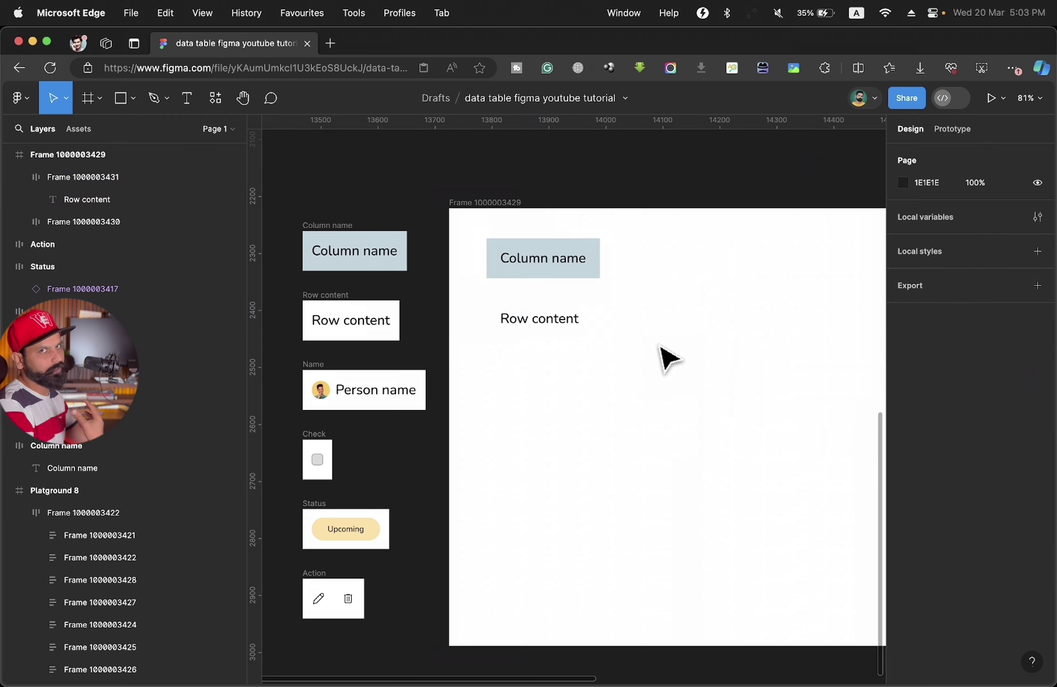
- Make the large background frame's fill mid grey
click(669, 346)
key(i)
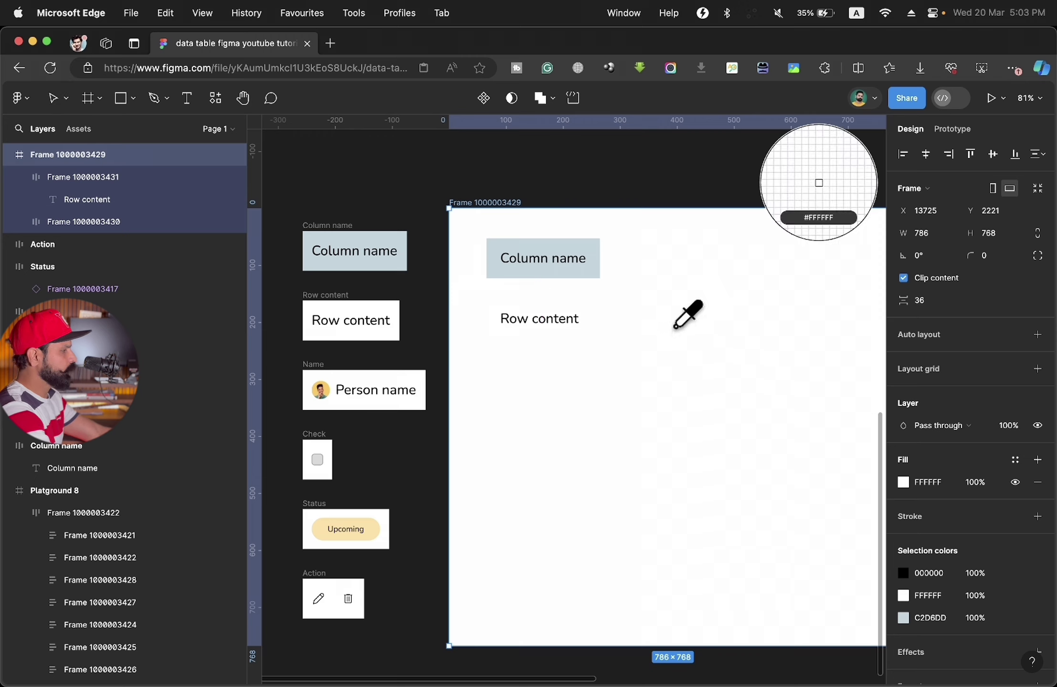
key(Escape)
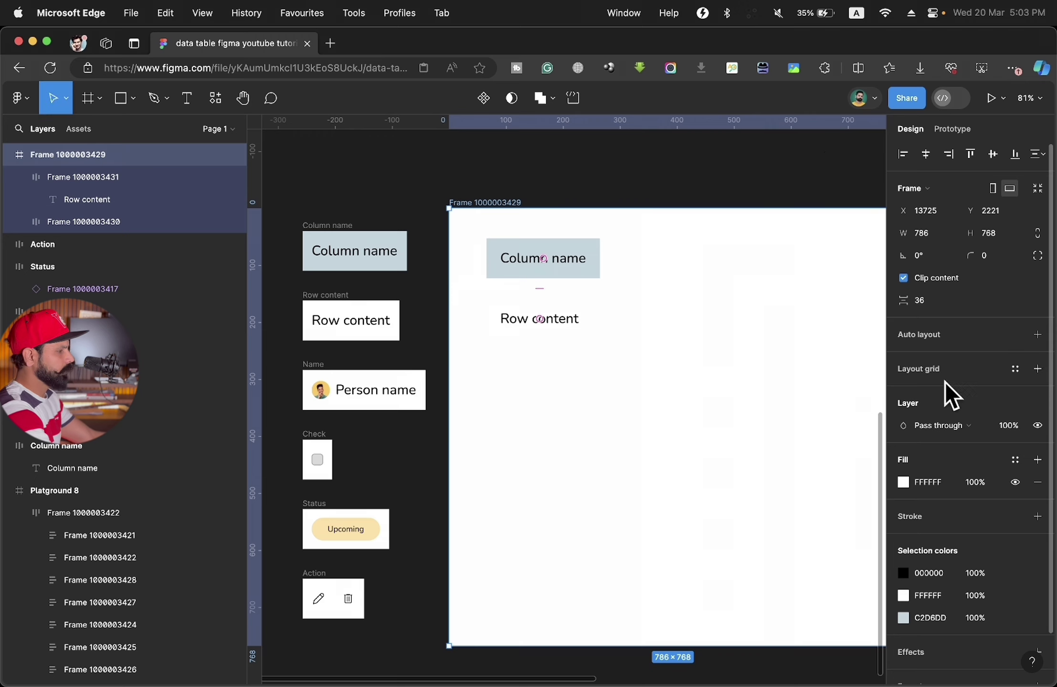
click(903, 482)
mouse_move(738, 351)
mouse_down()
mouse_move(707, 362)
mouse_move(698, 401)
mouse_up()
click(613, 420)
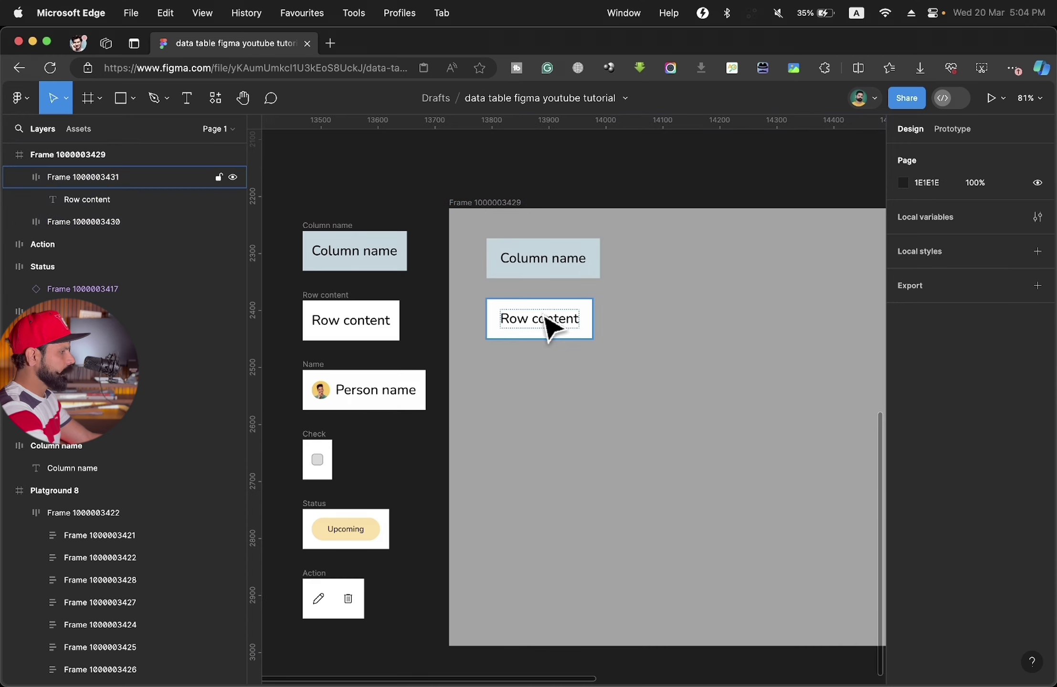
- Duplicate the Row content cell below and relabel it Person name
drag(547, 325, 552, 386)
double_click(548, 382)
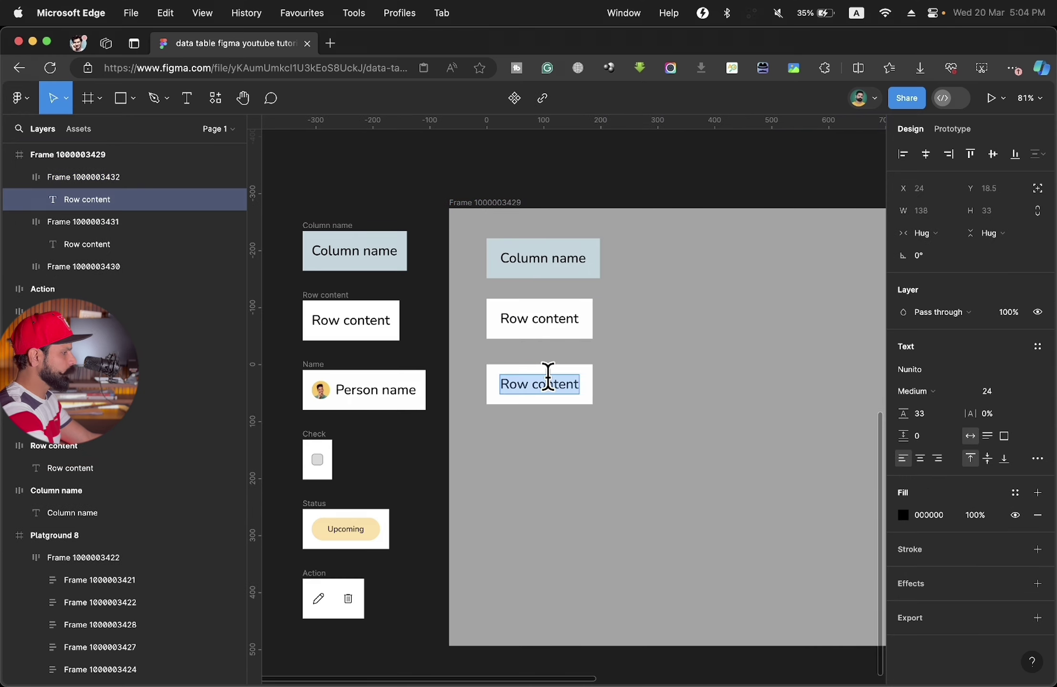
text(Person)
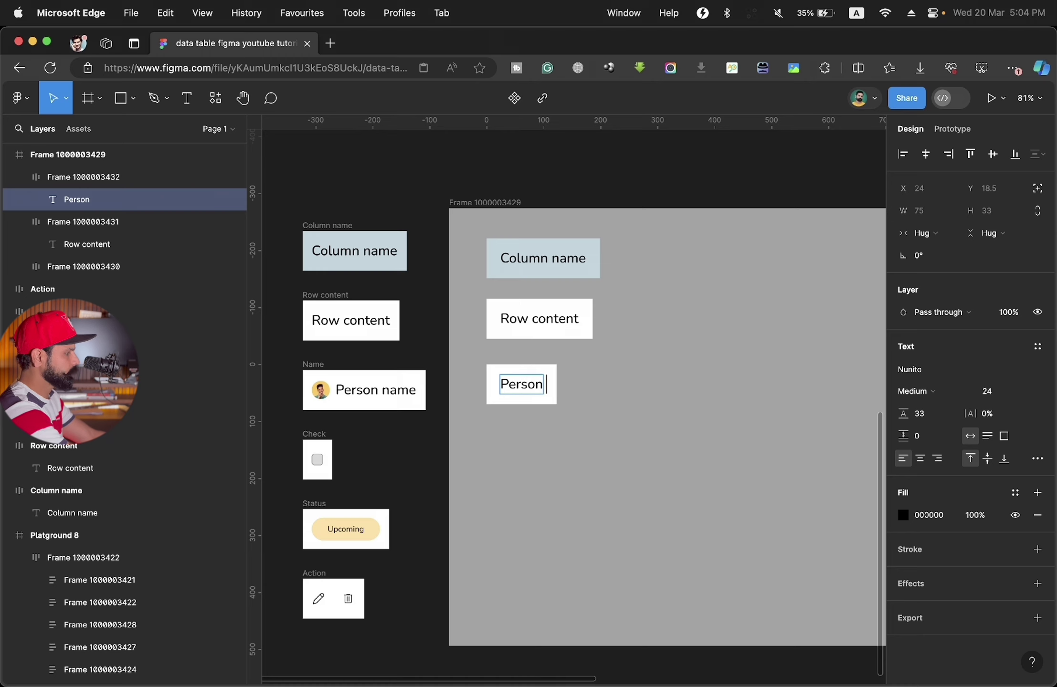
text( name)
click(484, 420)
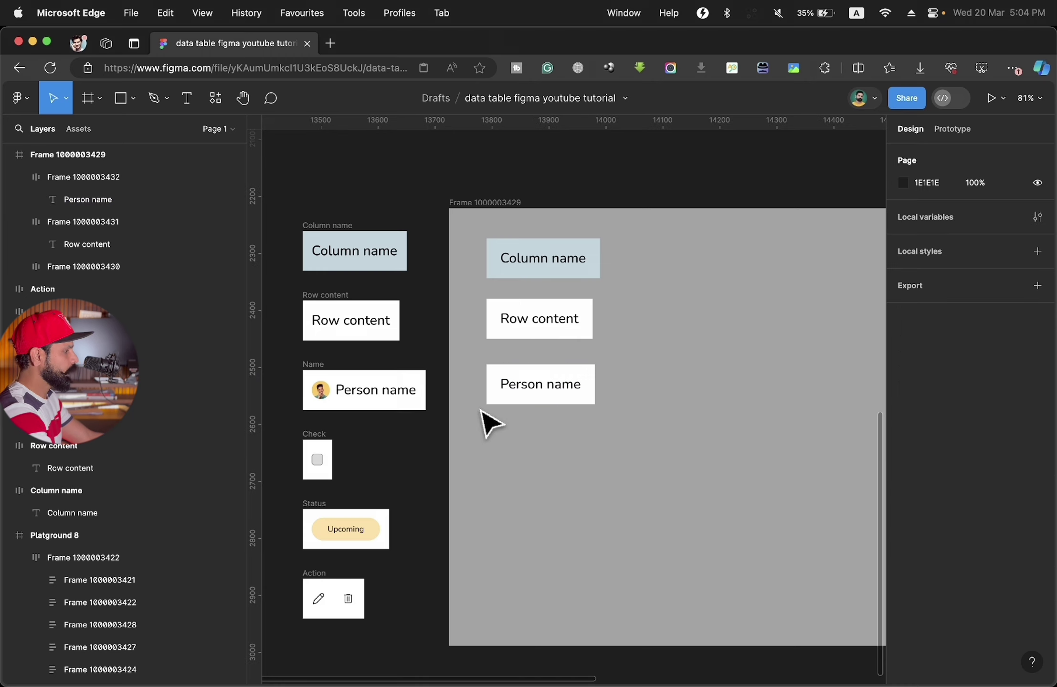
scroll(483, 420, up, 3)
scroll(438, 398, left, 2)
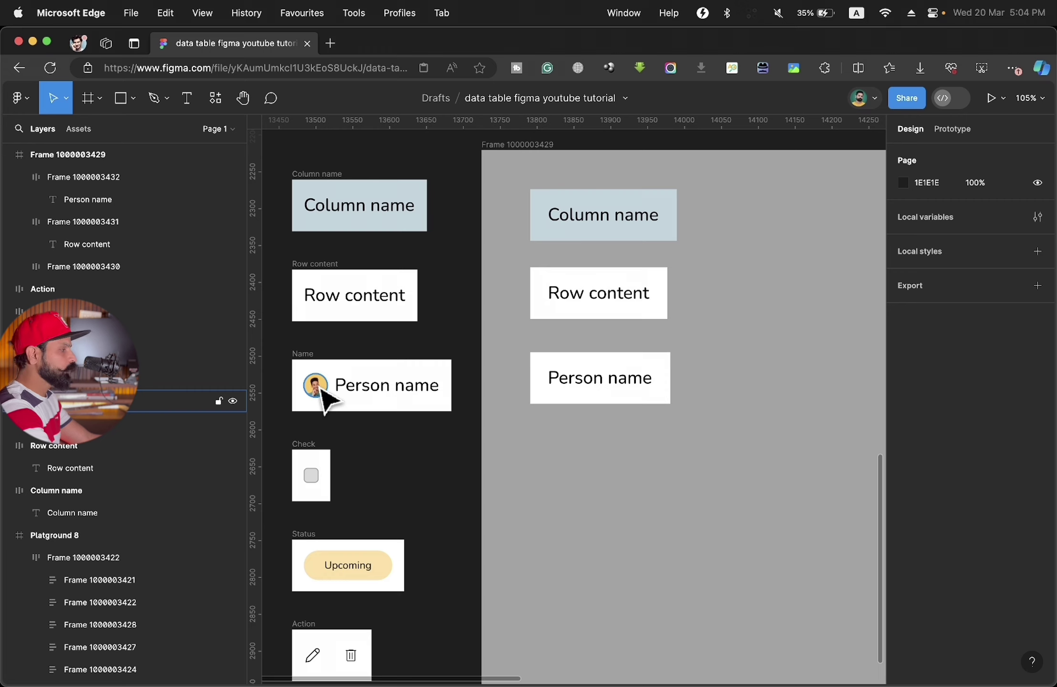
- Draw a small grey circle avatar beside the Person name text
click(133, 98)
click(103, 183)
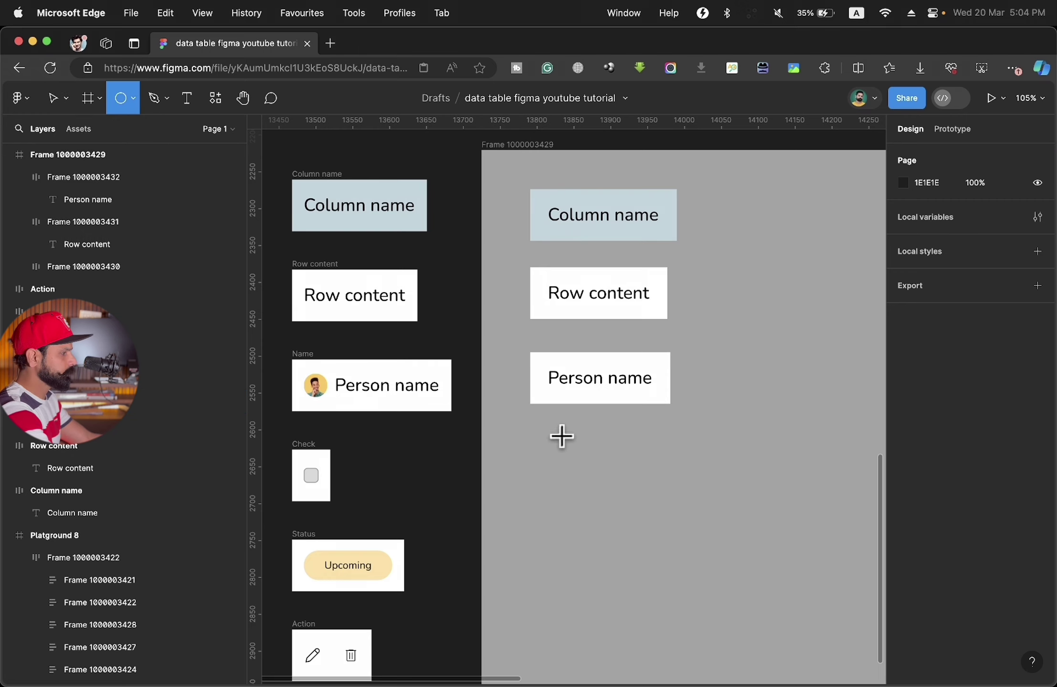
mouse_move(562, 436)
mouse_down()
mouse_move(583, 456)
mouse_move(549, 380)
mouse_up()
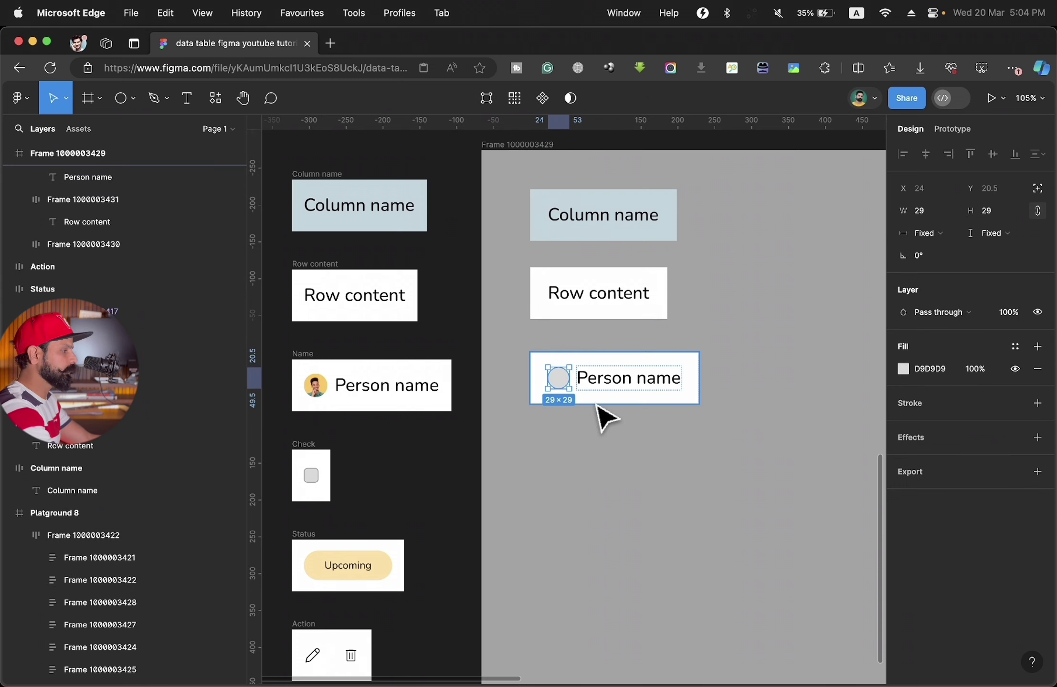
click(596, 435)
click(599, 393)
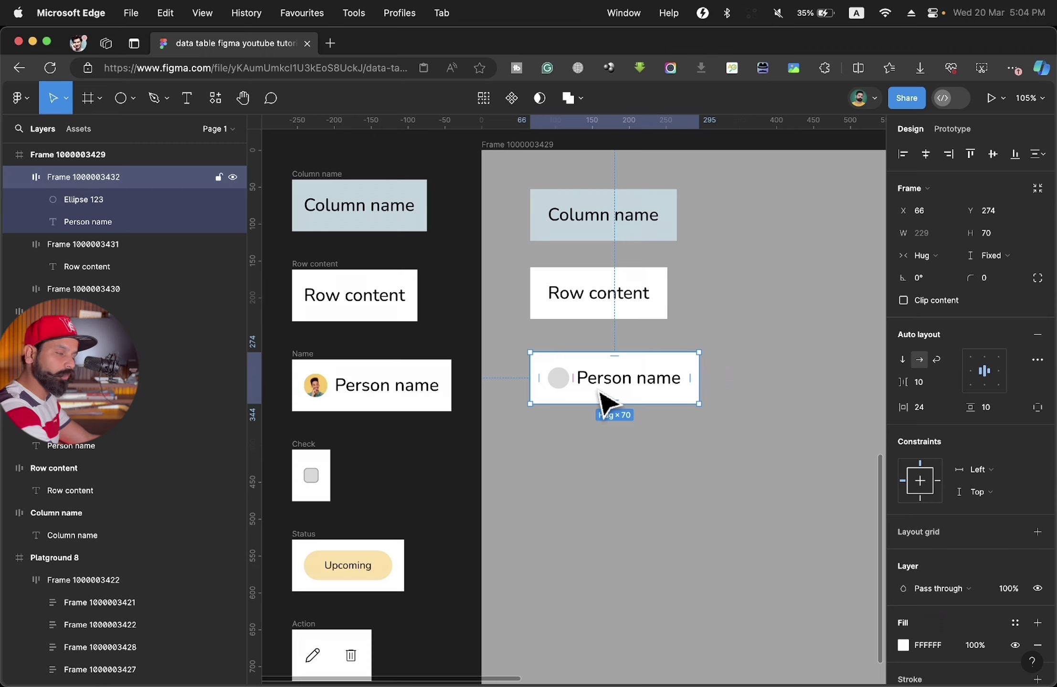
click(583, 434)
- Duplicate the Person name cell below itself
click(561, 395)
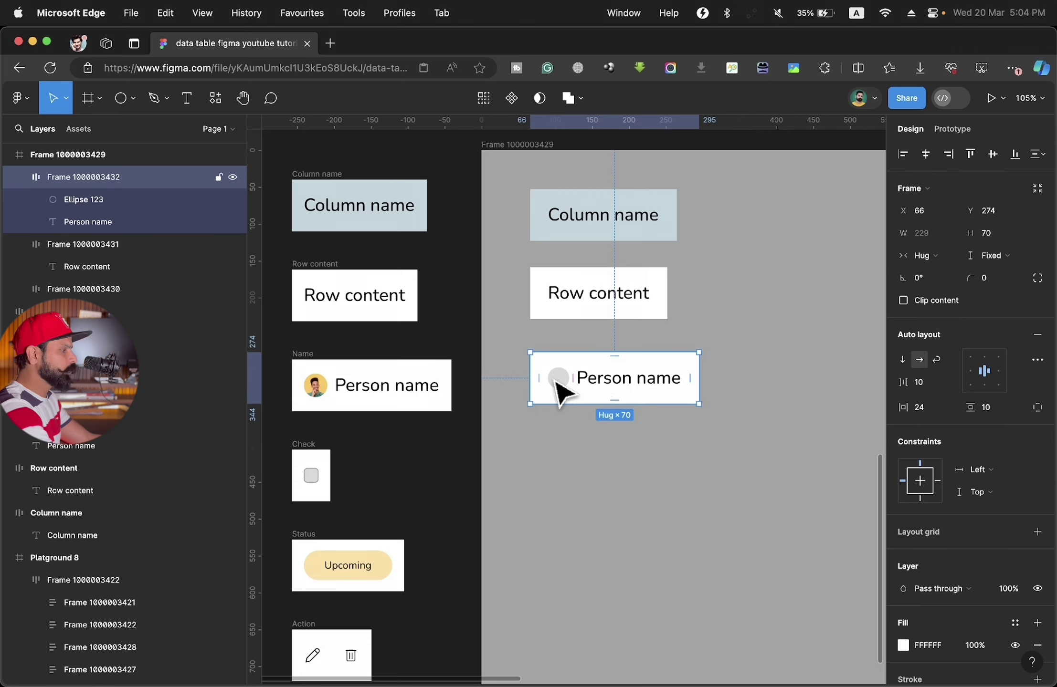
scroll(561, 391, down, 2)
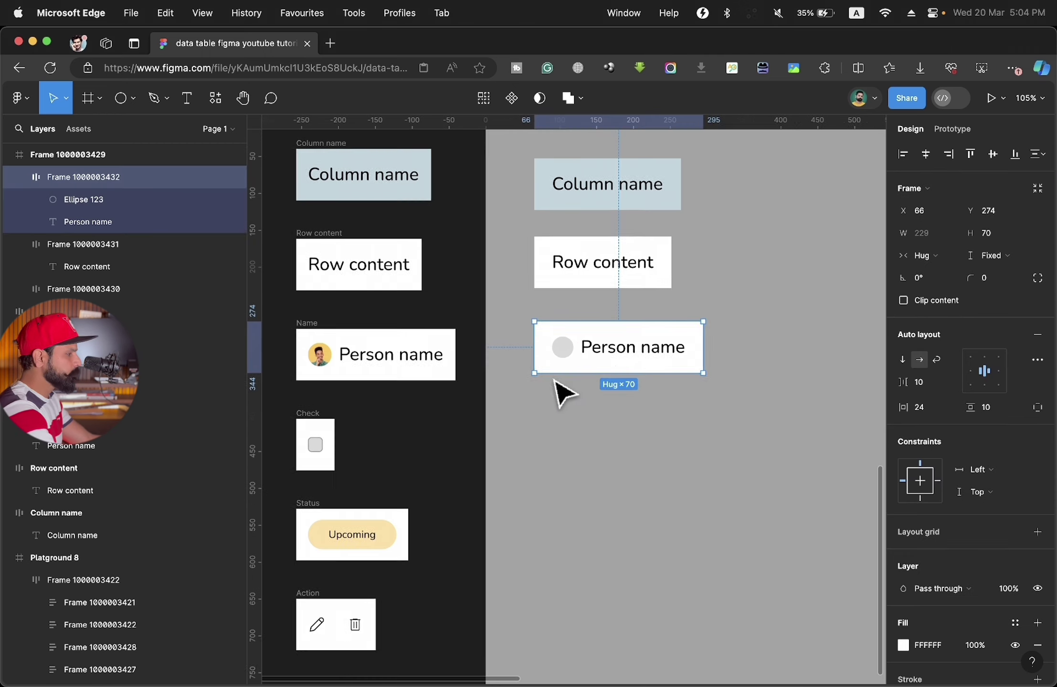
click(562, 389)
drag(597, 336, 563, 416)
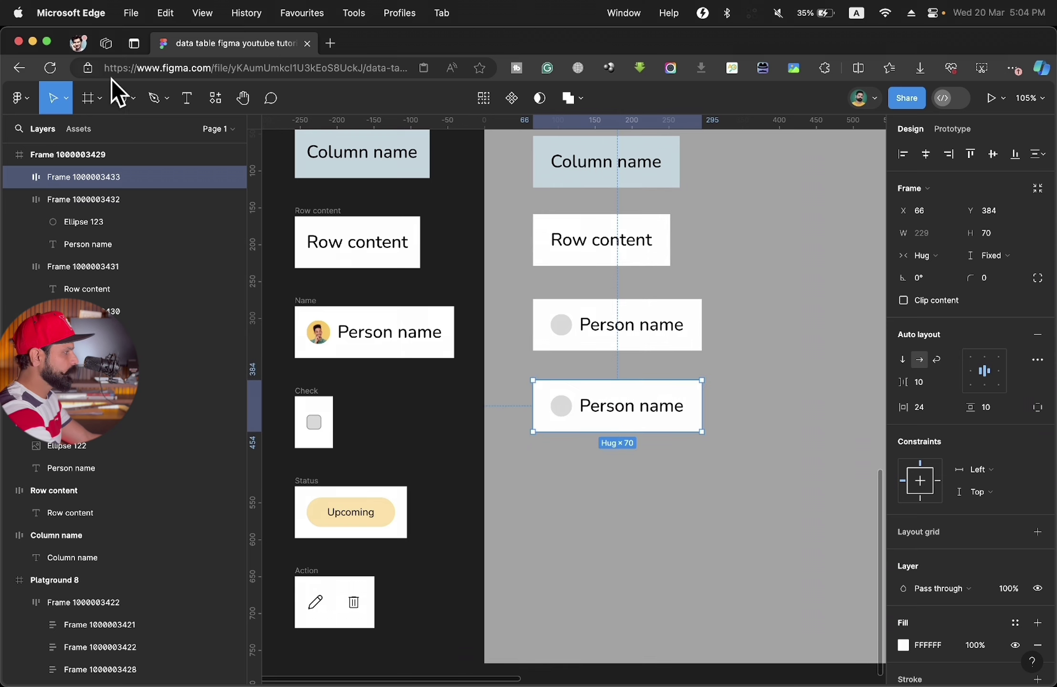
- Draw a small grey square in the copied cell and delete its circle and Person name text
click(133, 99)
click(103, 138)
mouse_move(554, 461)
mouse_down()
mouse_move(573, 477)
mouse_move(573, 426)
mouse_up()
click(562, 416)
key(BackSpace)
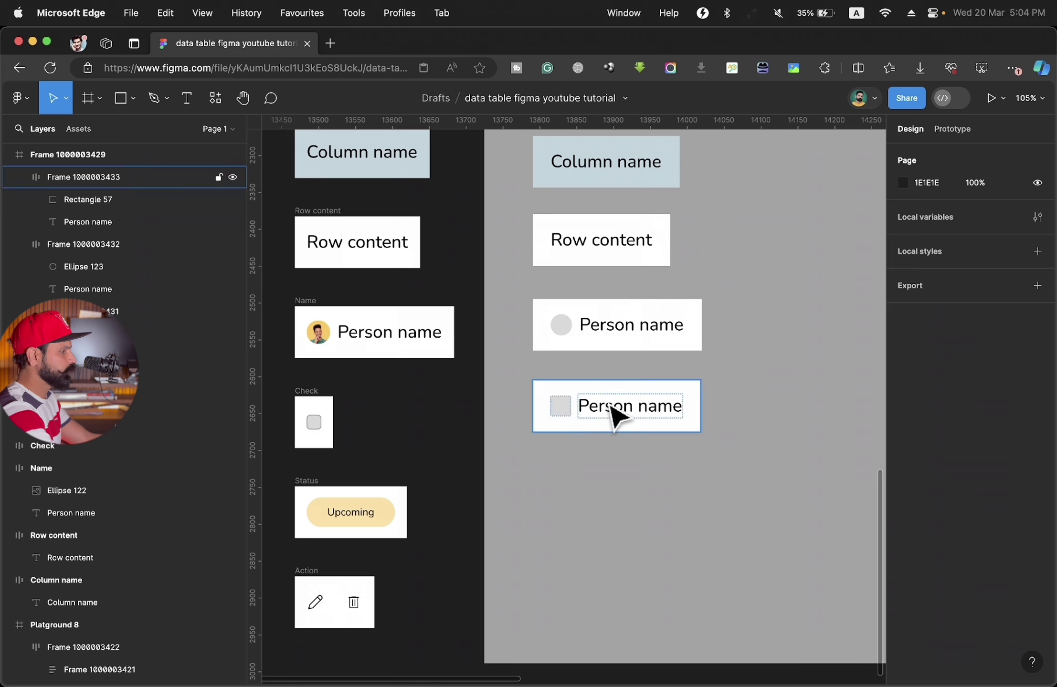
click(616, 416)
click(616, 417)
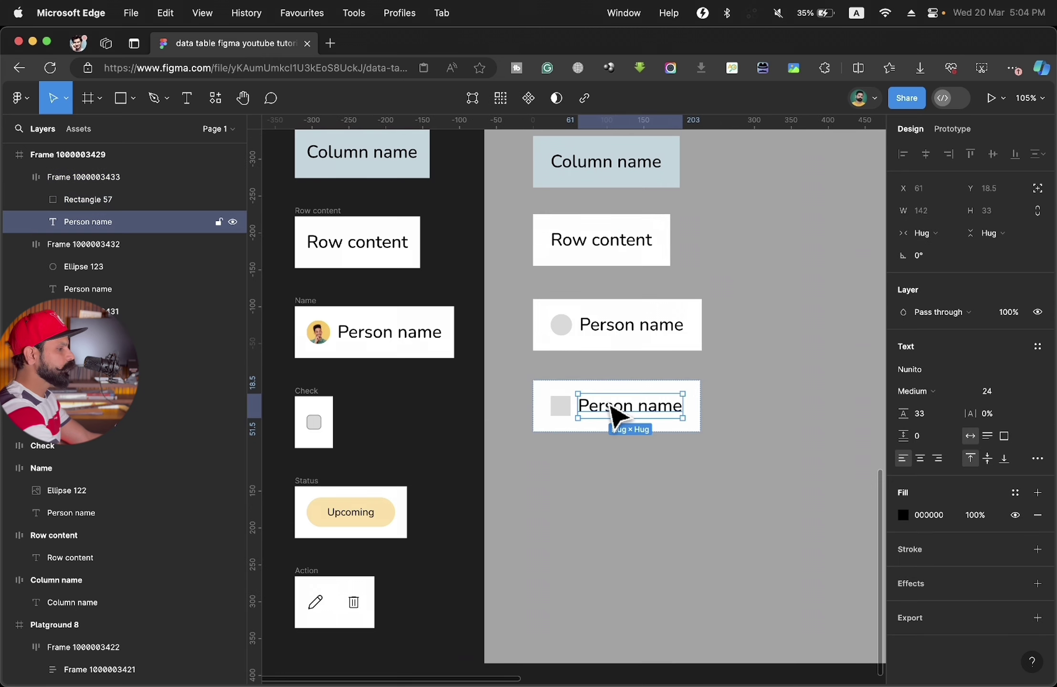
key(BackSpace)
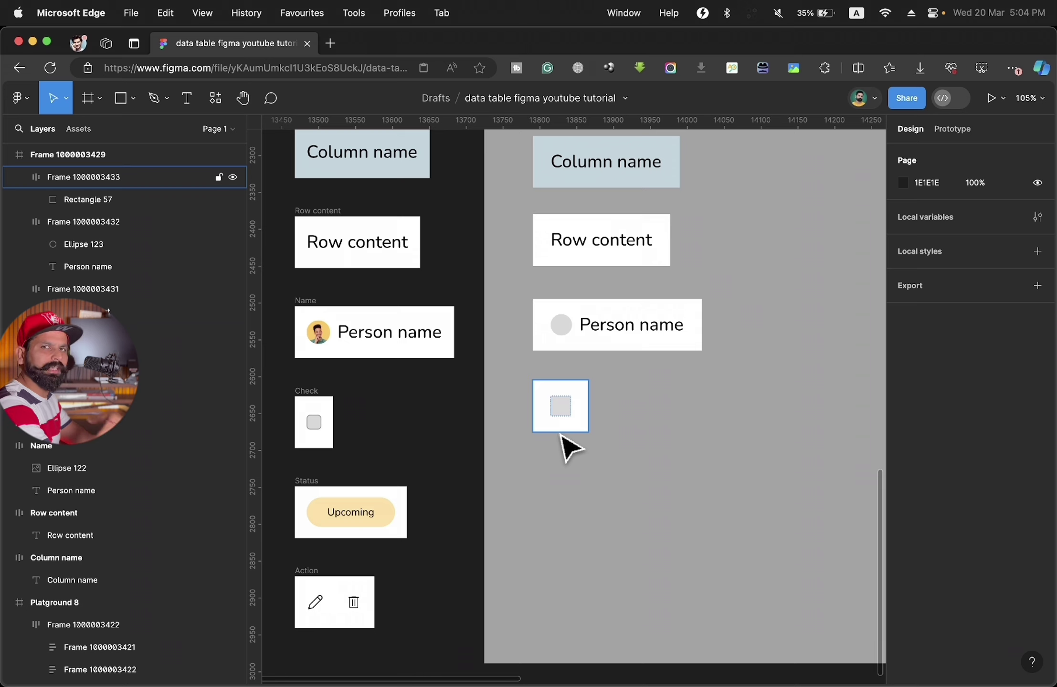
scroll(566, 449, down, 2)
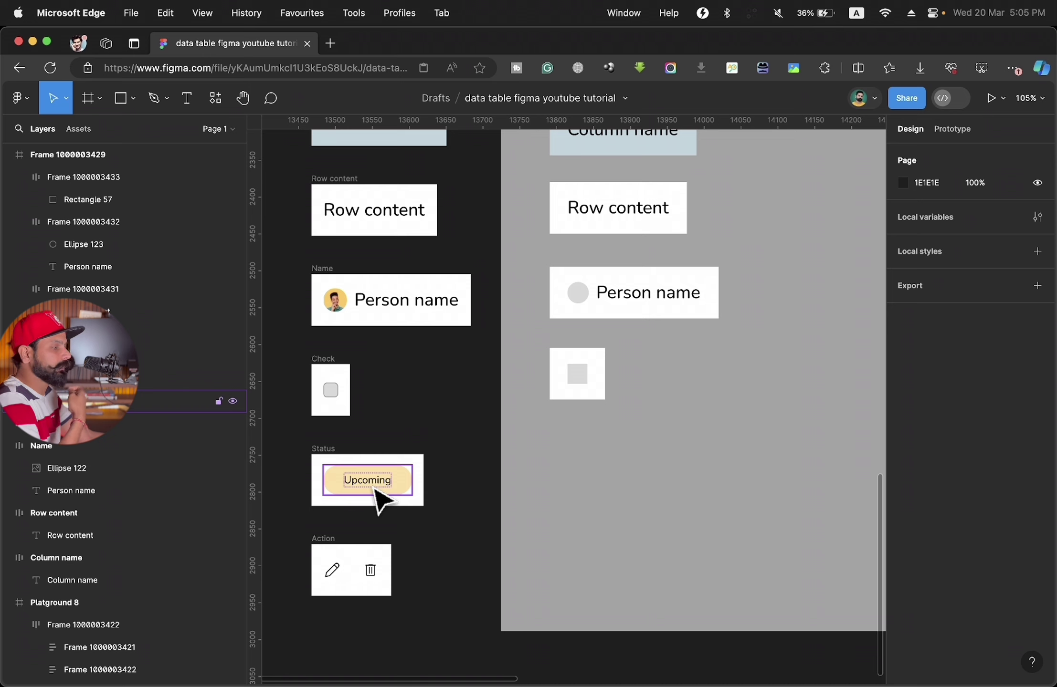
- Wrap the Upcoming label in auto layout and fill it pale yellow FFE0A2
scroll(677, 483, up, 3)
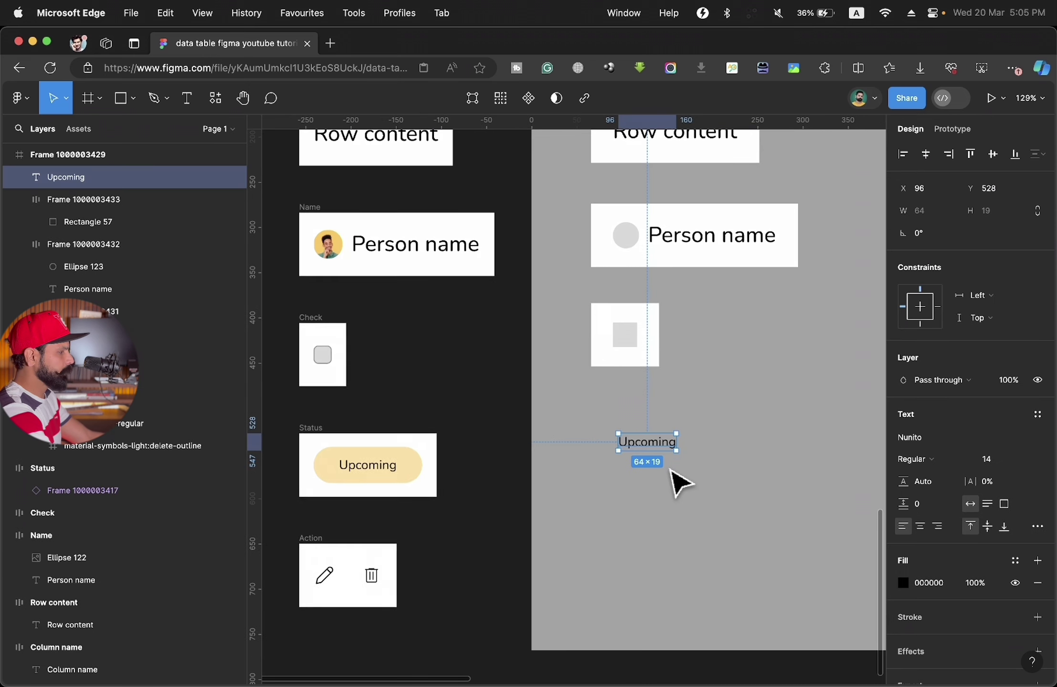
key(shift+a)
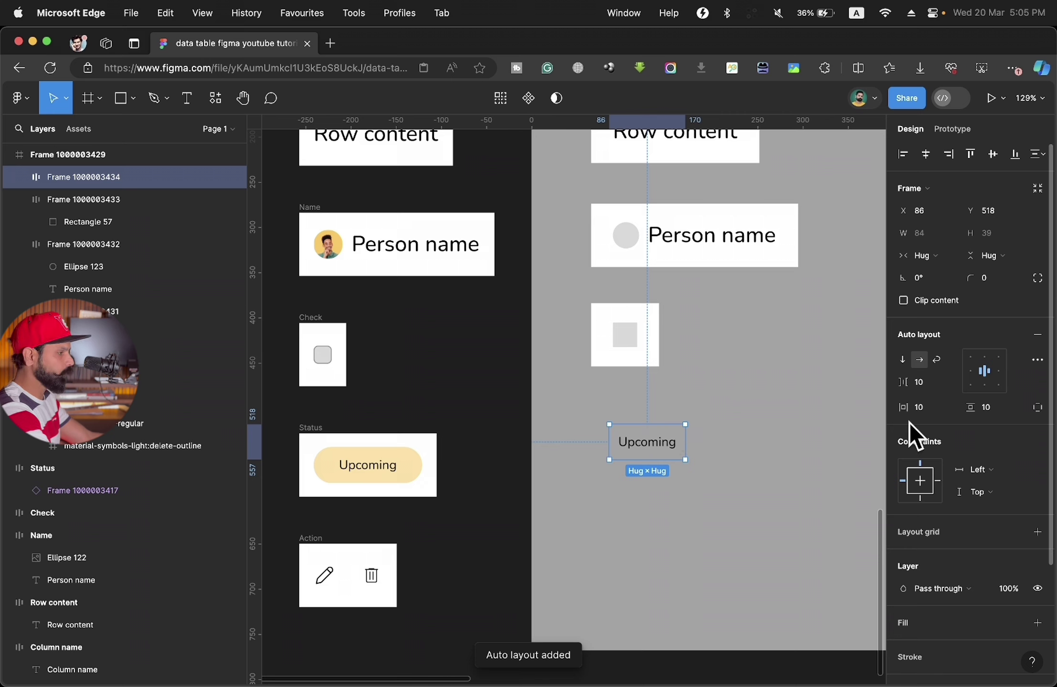
scroll(908, 421, down, 3)
scroll(901, 587, down, 3)
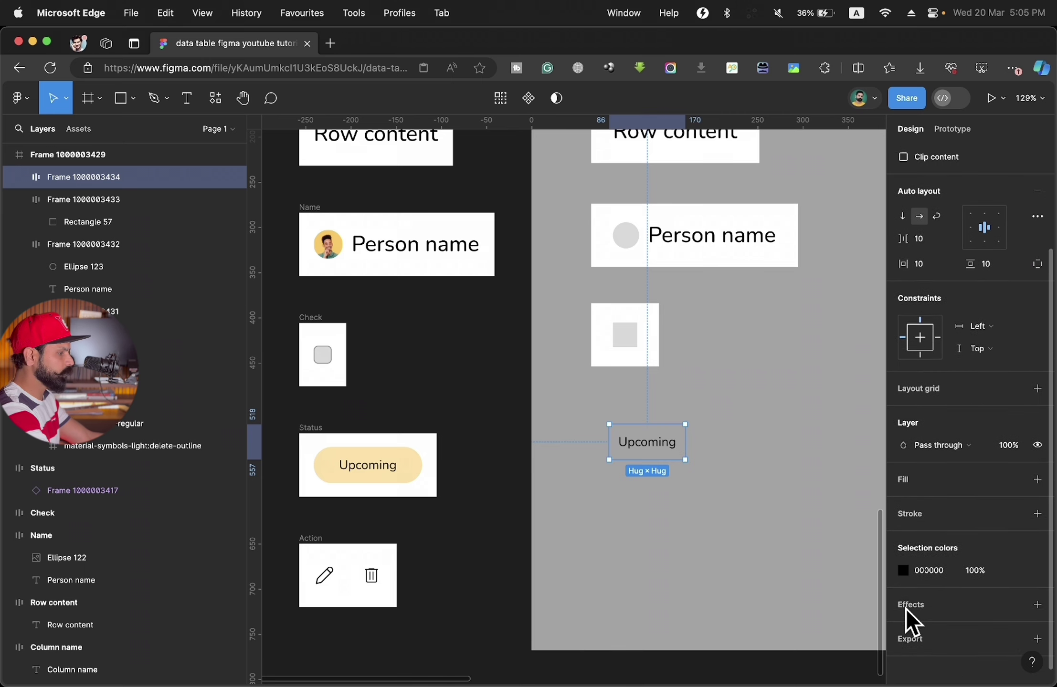
click(903, 472)
click(903, 495)
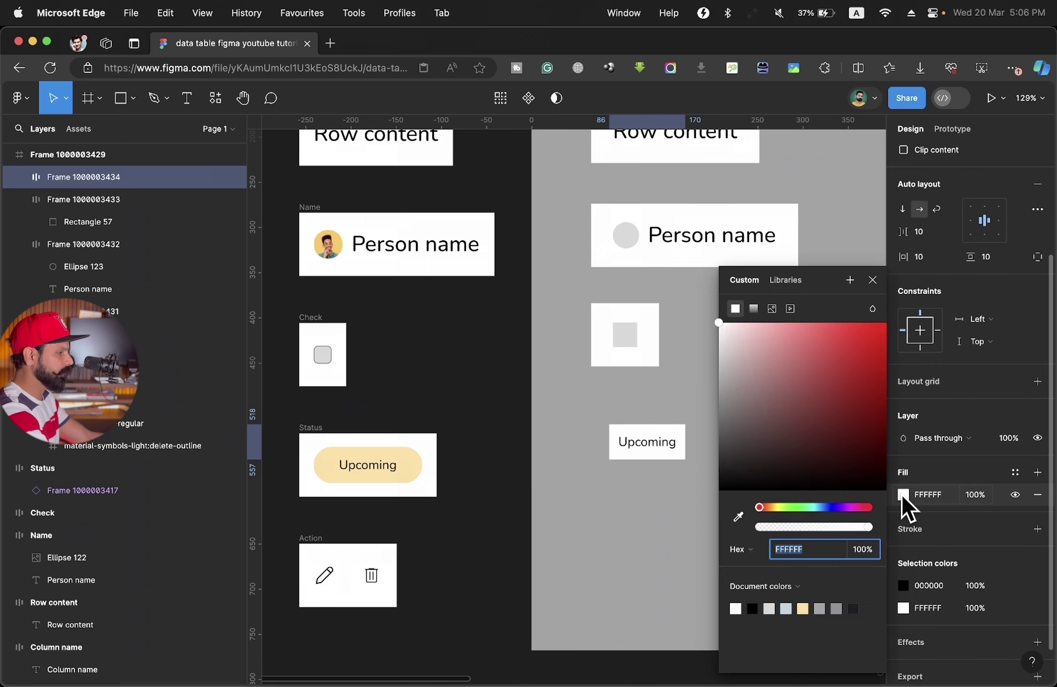
click(803, 609)
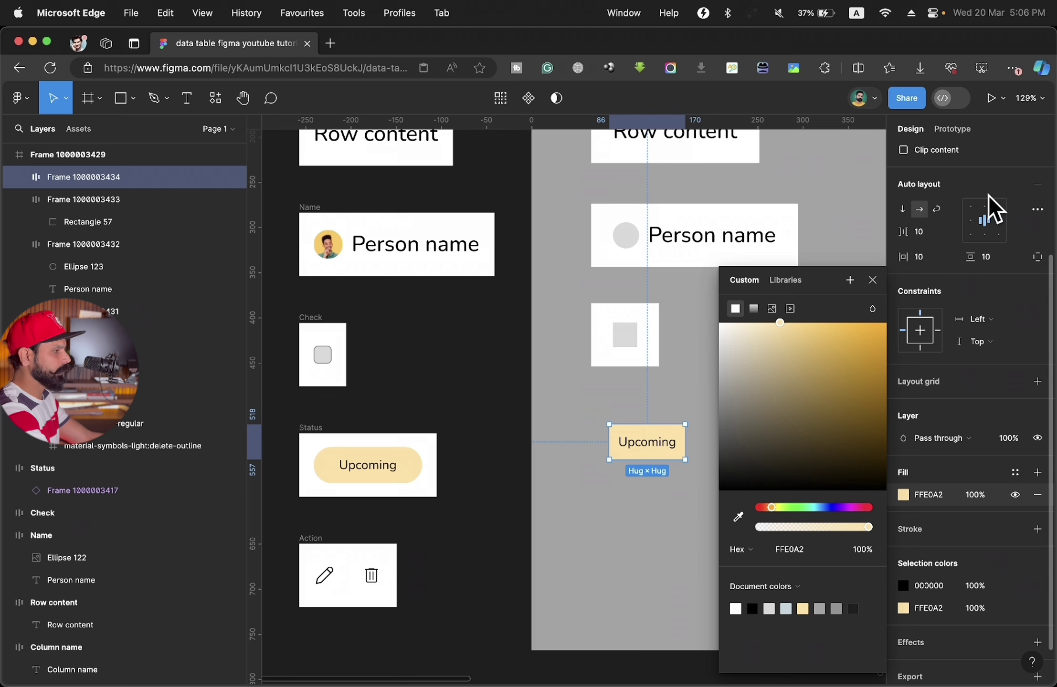
- Round the pill's corners, widen it, and wrap it in its own auto-layout frame
scroll(987, 191, up, 3)
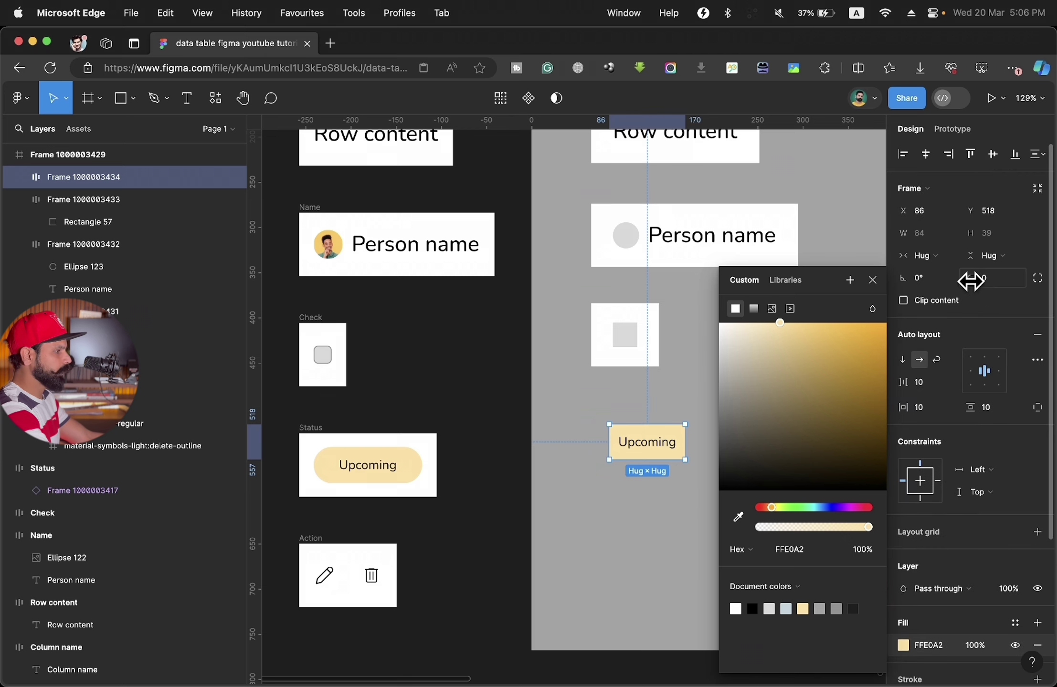
drag(980, 274, 140, 281)
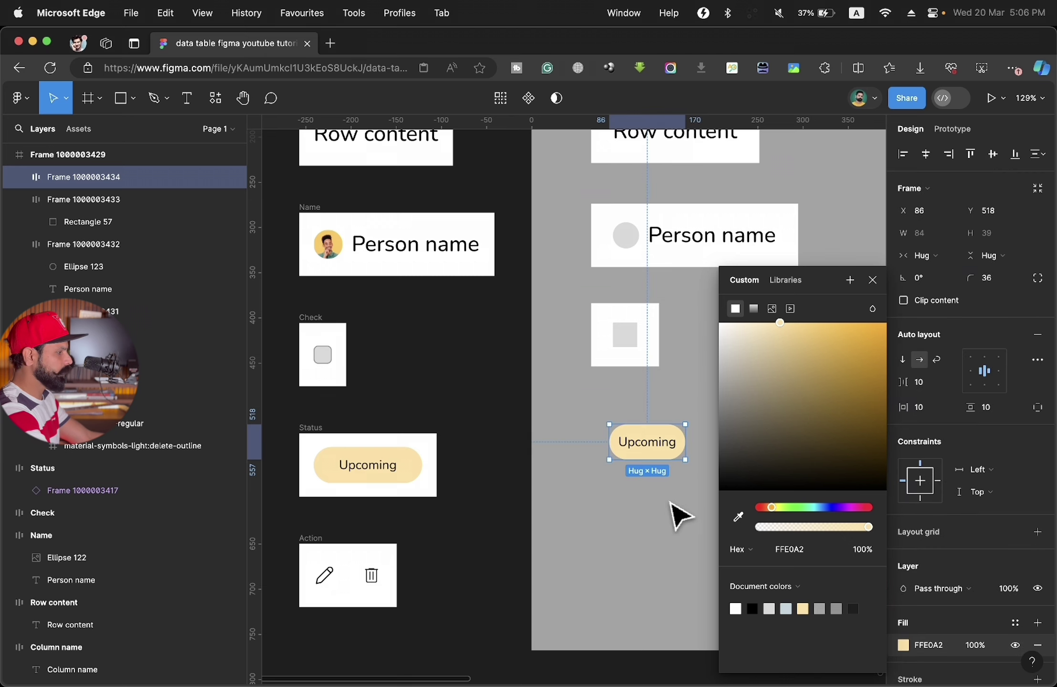
click(687, 477)
click(686, 444)
mouse_move(686, 442)
mouse_down()
mouse_move(708, 441)
mouse_move(655, 439)
mouse_up()
click(723, 502)
key(shift+a)
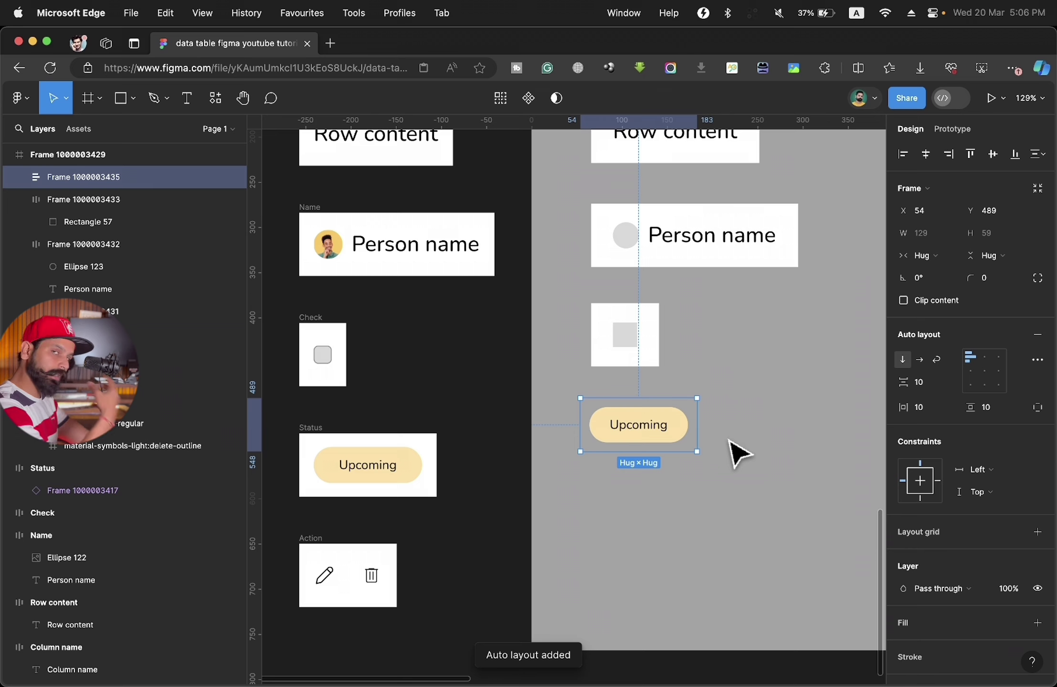
- Give the Upcoming cell frame a white fill and a fixed height of 70
scroll(950, 515, down, 2)
scroll(950, 515, down, 3)
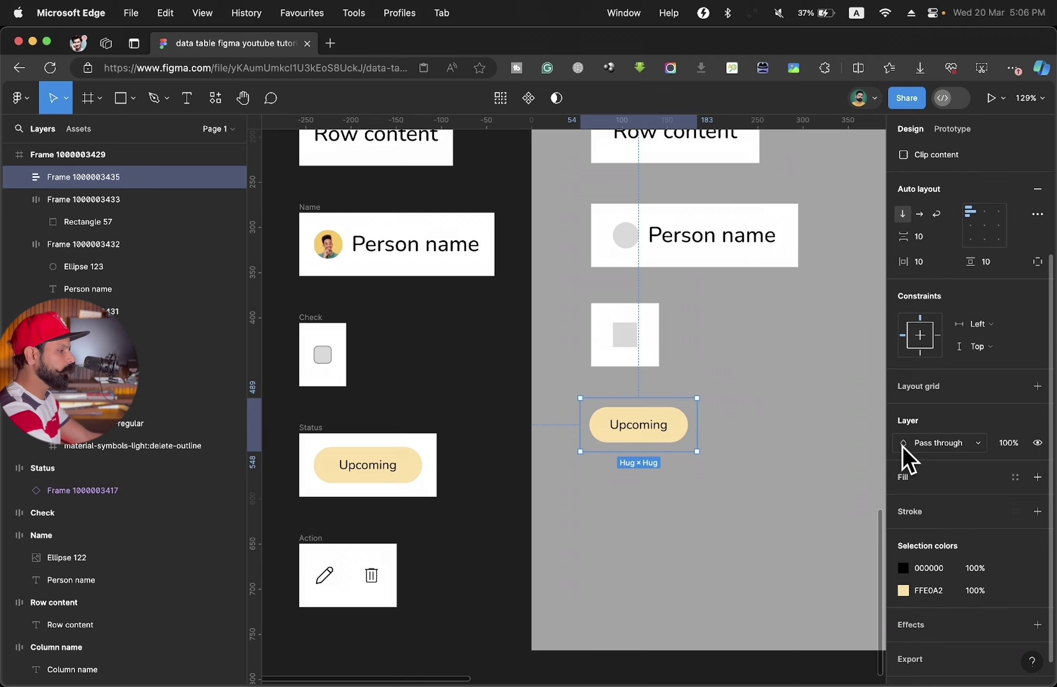
click(903, 479)
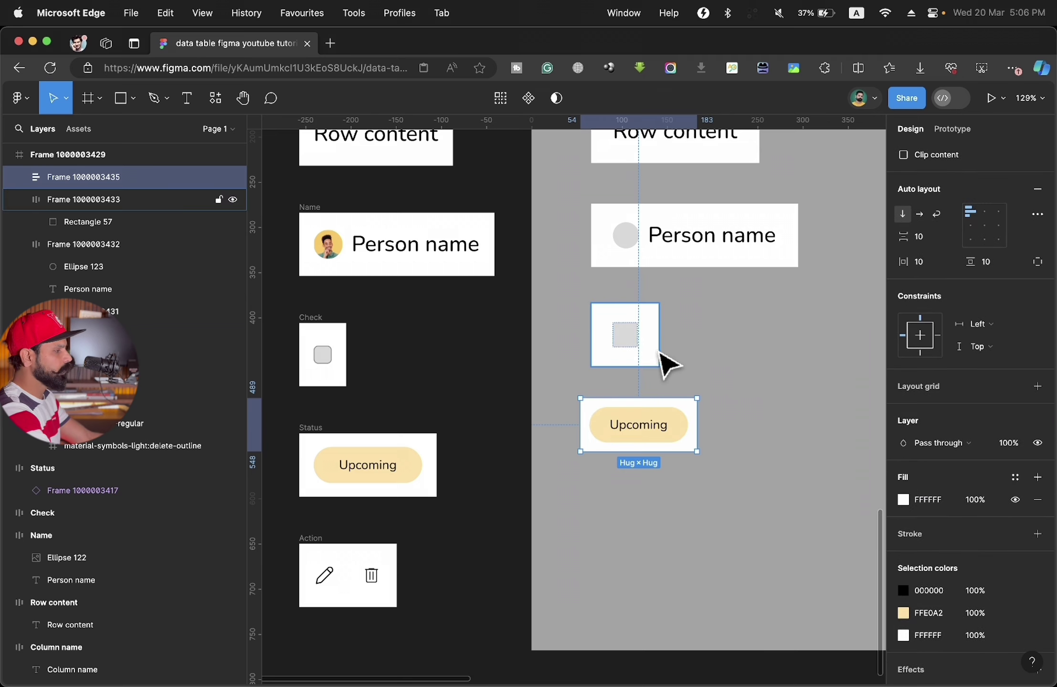
click(777, 251)
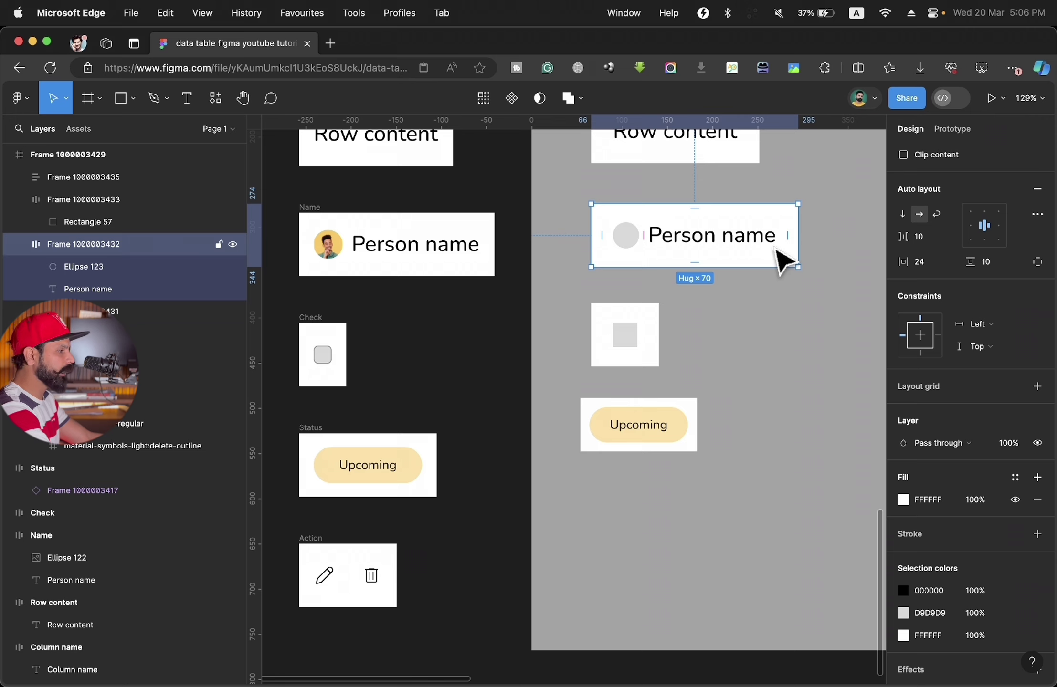
scroll(964, 272, up, 1)
scroll(965, 274, up, 4)
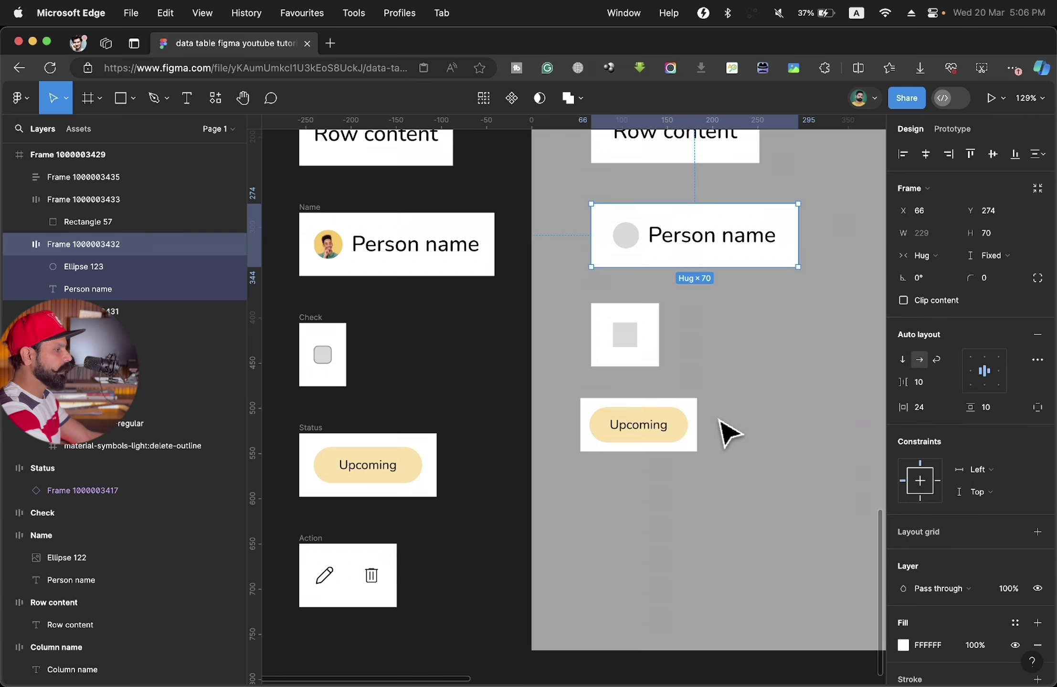
click(695, 434)
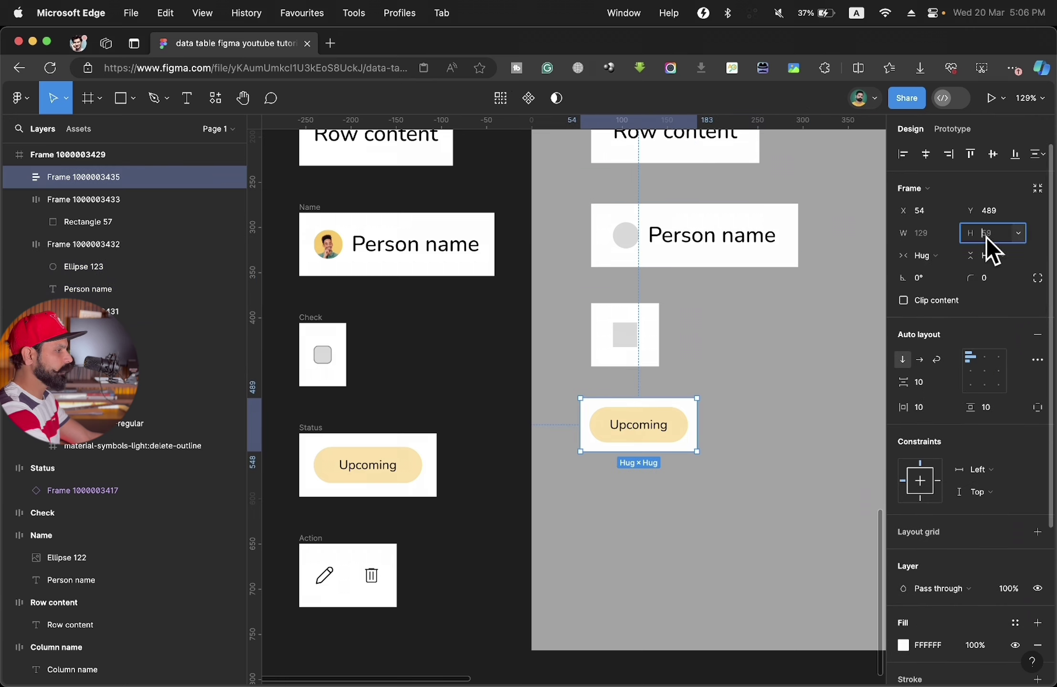
text(70)
key(Return)
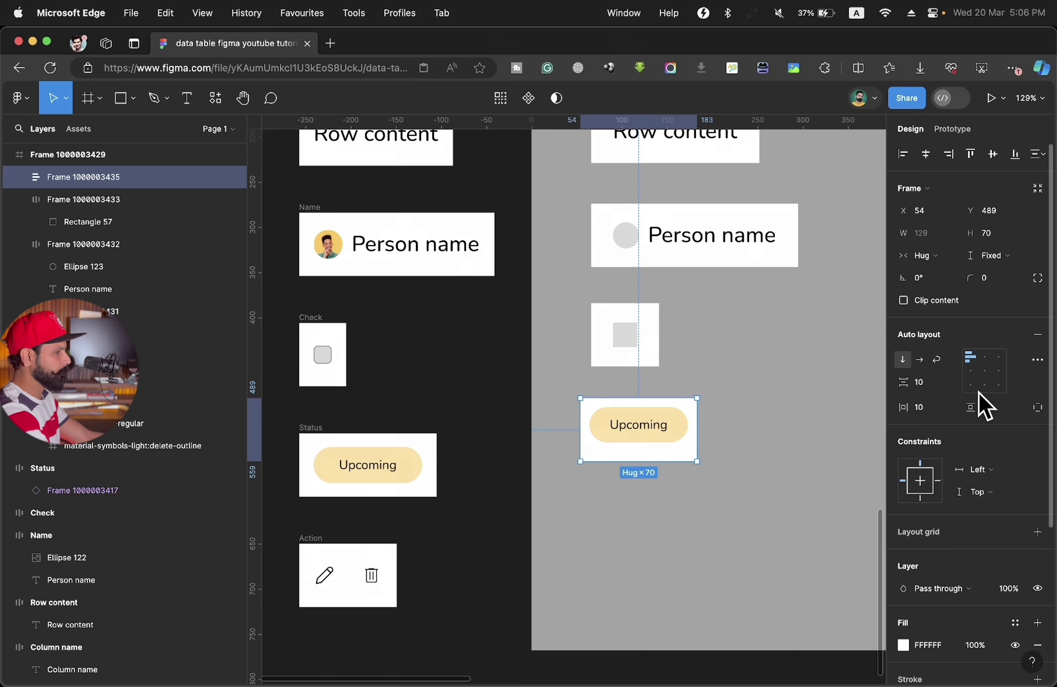
- Centre the pill vertically, nudge the cell into place, and widen its horizontal padding
click(970, 373)
click(755, 431)
scroll(764, 444, right, 1)
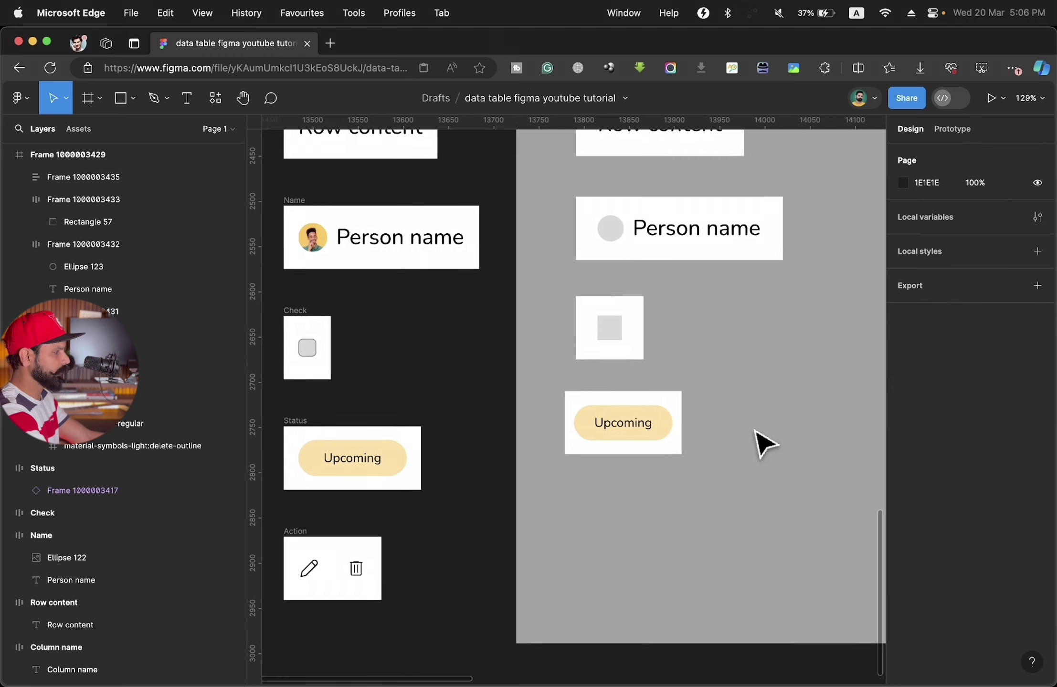
click(596, 421)
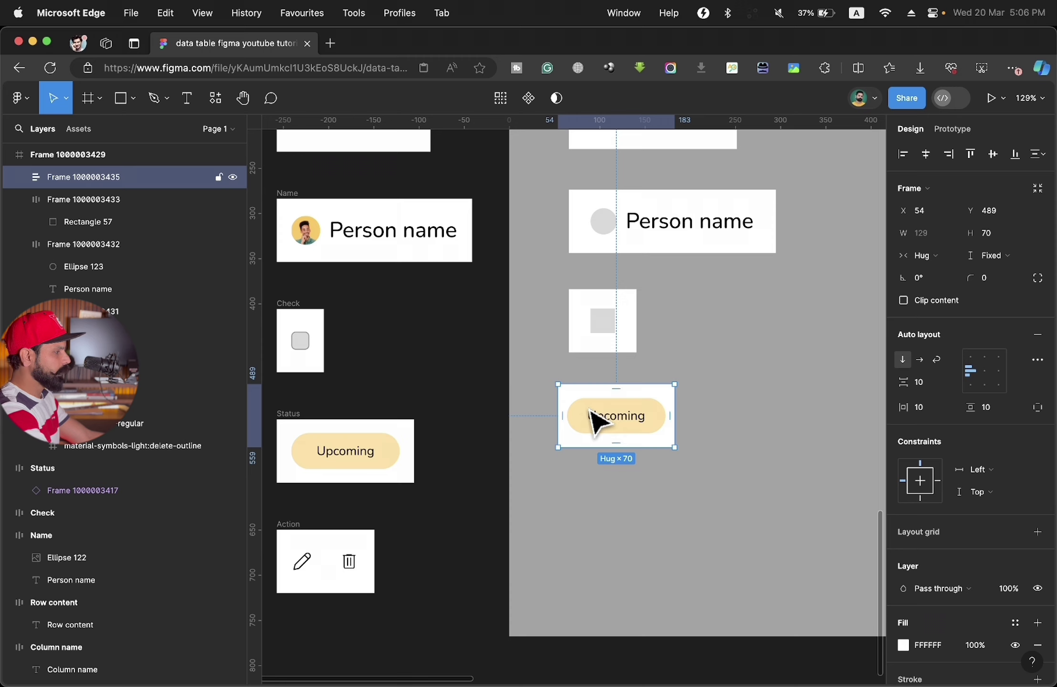
drag(594, 420, 603, 413)
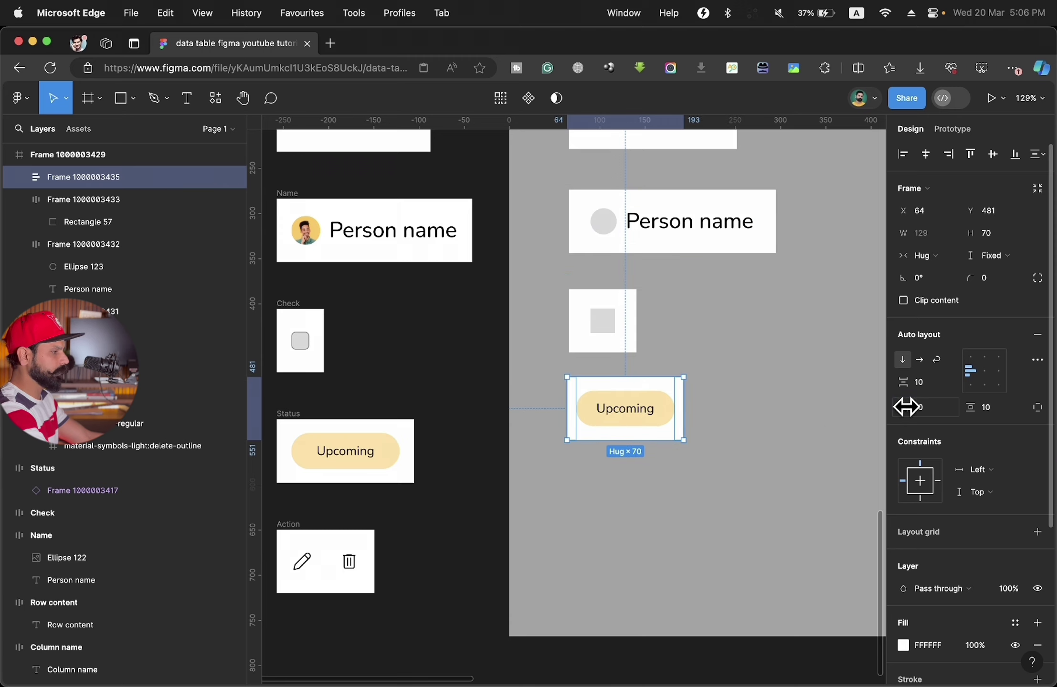
drag(907, 407, 921, 407)
click(776, 480)
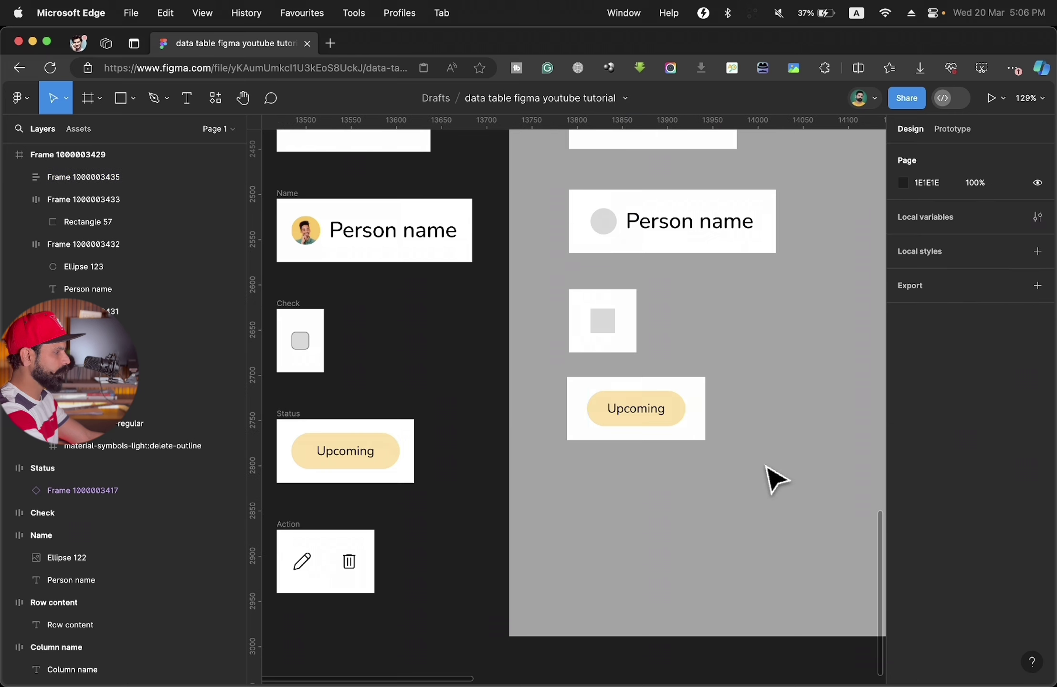
scroll(773, 479, down, 3)
scroll(773, 479, left, 2)
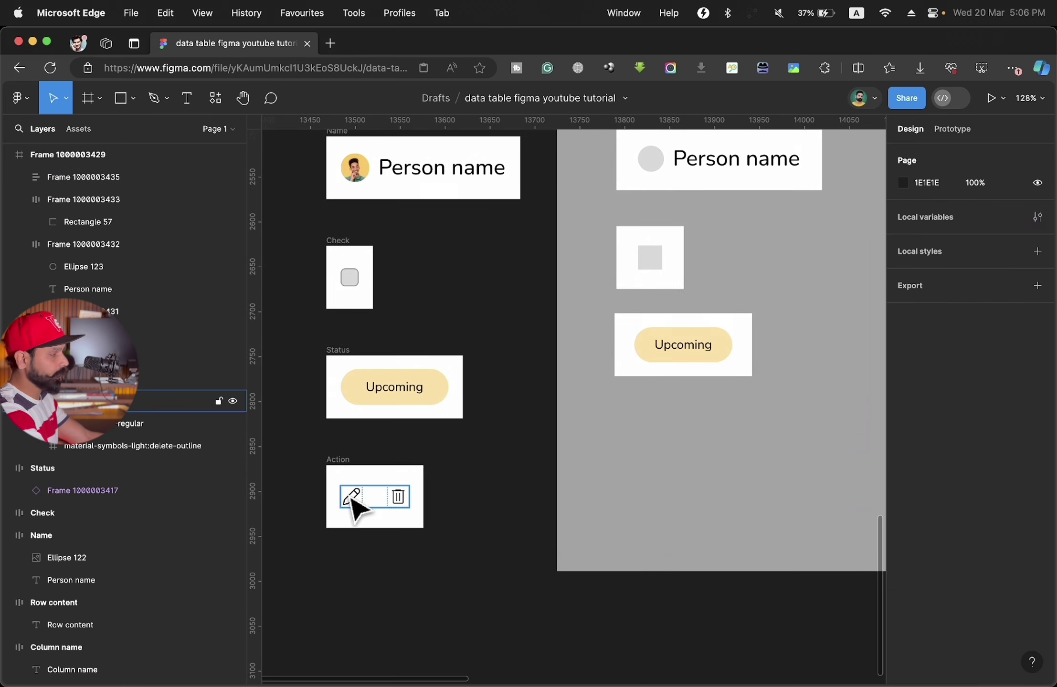
- Copy the pencil and trash icons into the grey frame and duplicate the checkbox cell below Upcoming
click(354, 505)
drag(409, 510, 645, 536)
click(725, 523)
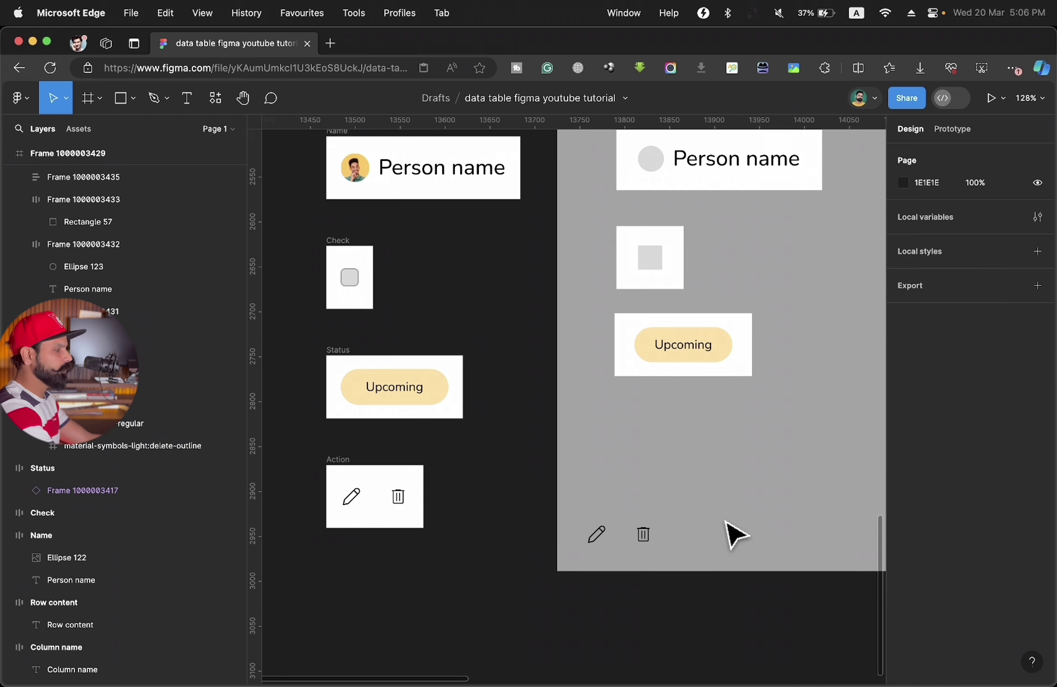
click(651, 261)
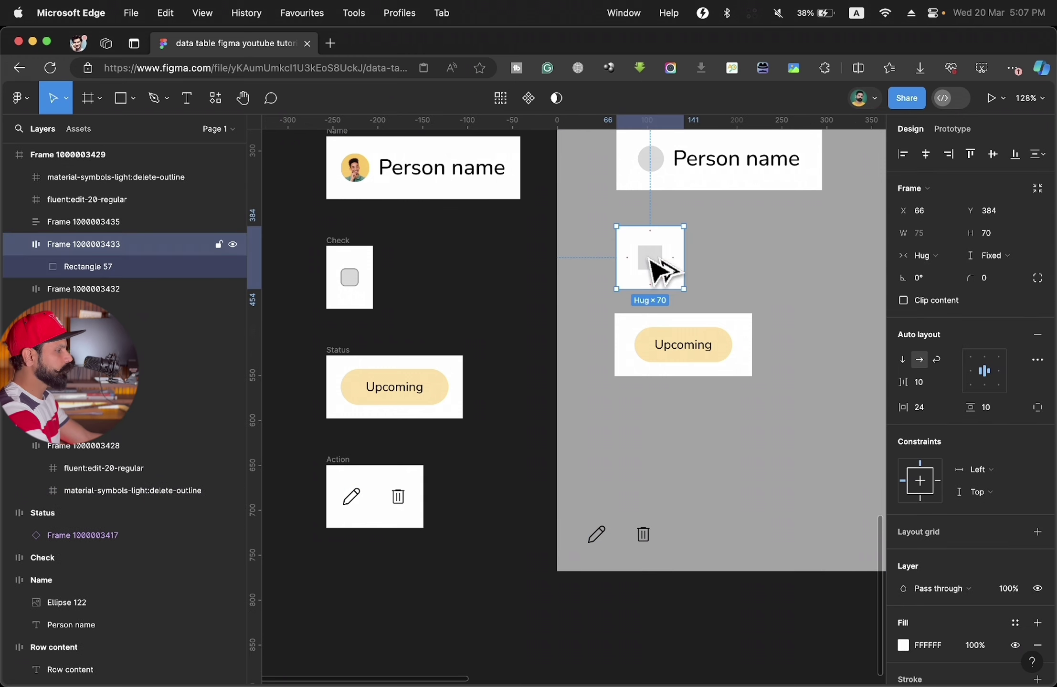
mouse_move(660, 271)
mouse_down()
mouse_move(664, 437)
mouse_move(653, 436)
mouse_up()
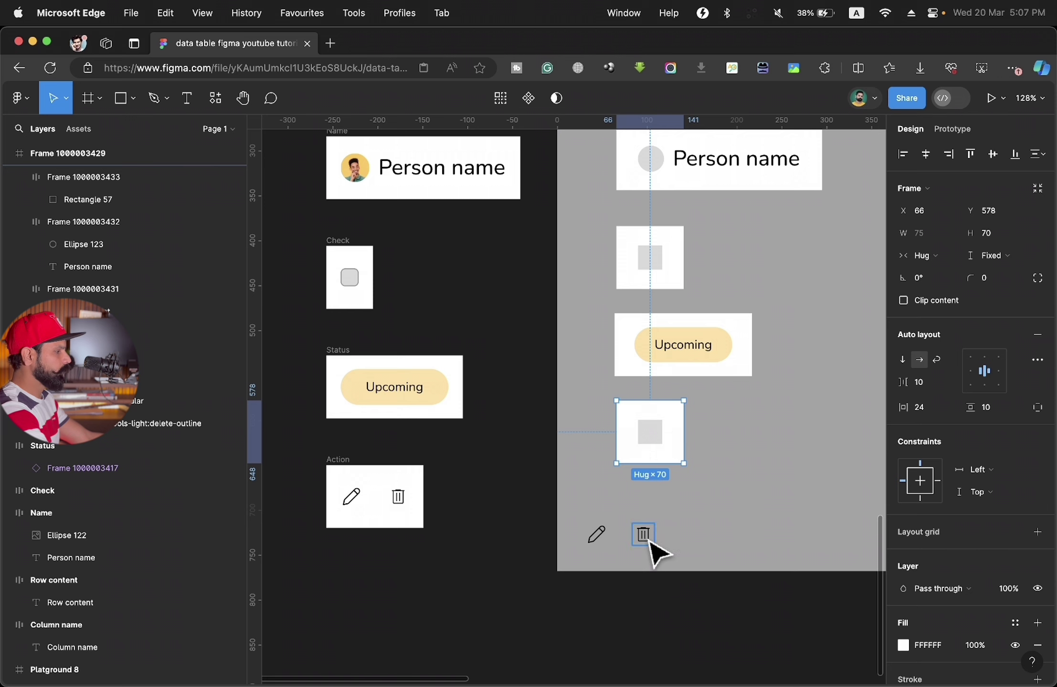
- Move the trash and pencil icons into the new cell and delete leftover Rectangle 57
drag(644, 536, 674, 457)
mouse_move(596, 535)
mouse_down()
mouse_move(678, 444)
mouse_move(666, 443)
mouse_up()
click(657, 436)
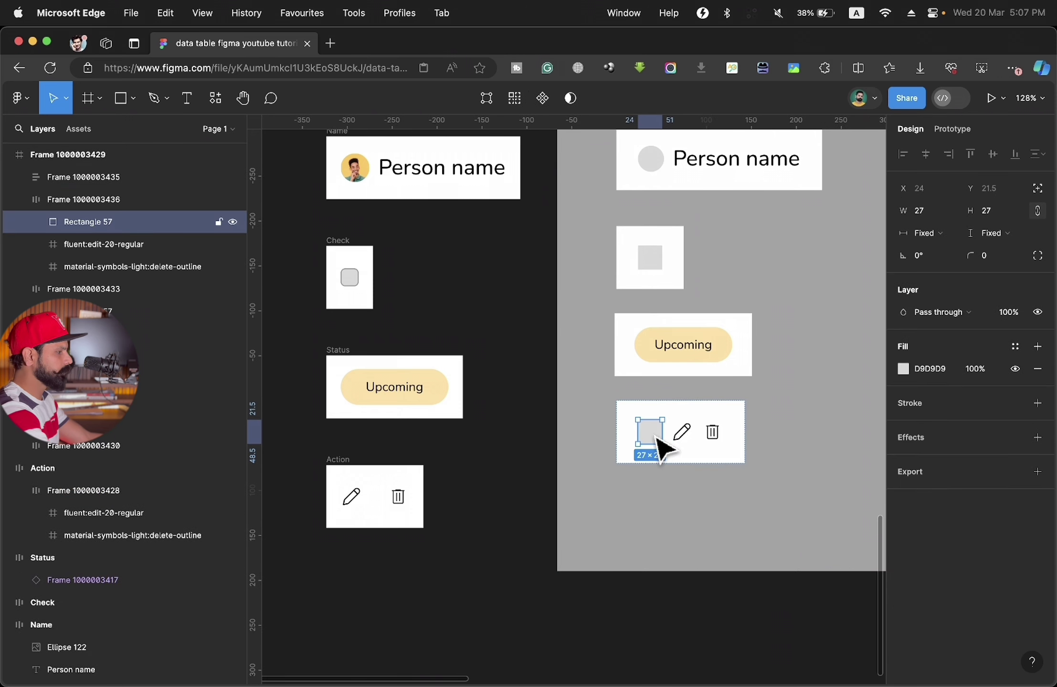
key(Delete)
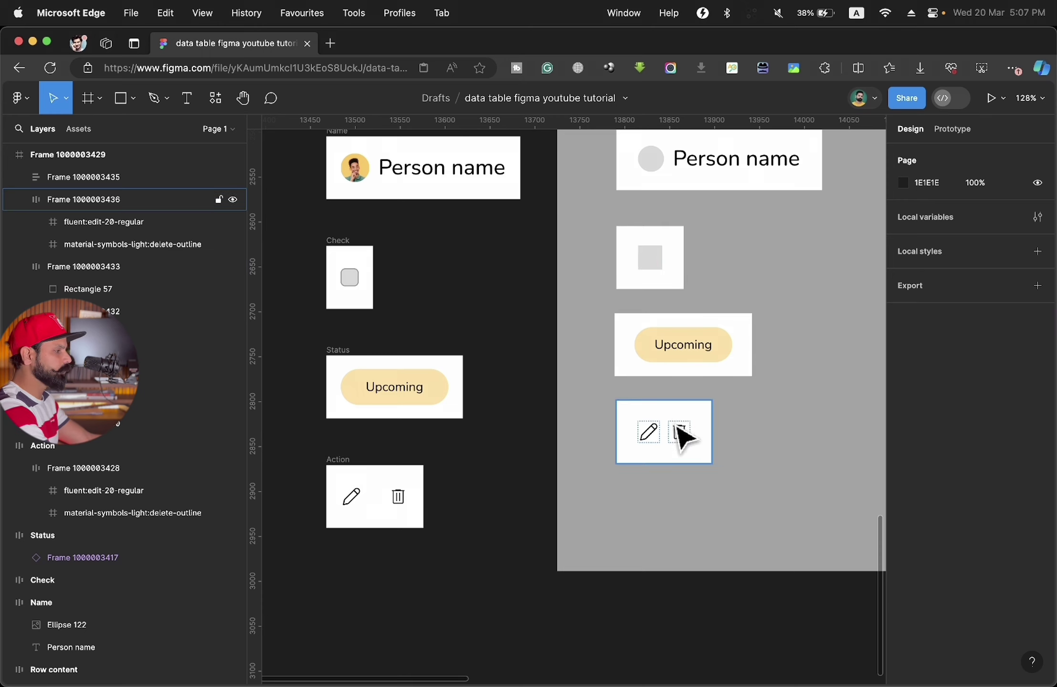
click(702, 435)
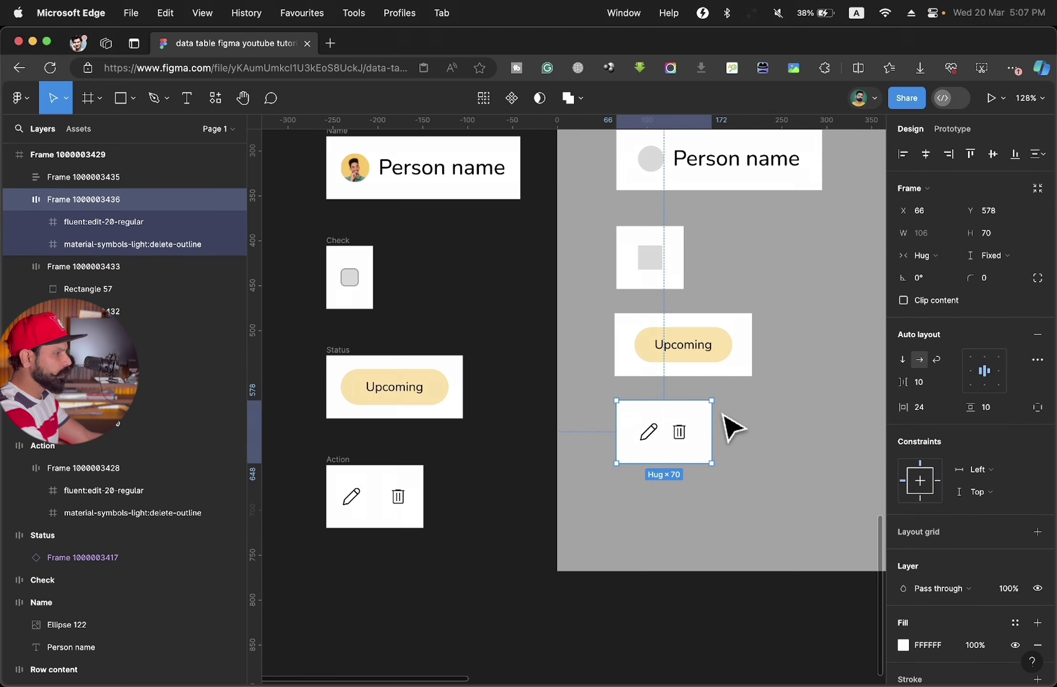
click(740, 373)
scroll(738, 371, up, 3)
click(776, 309)
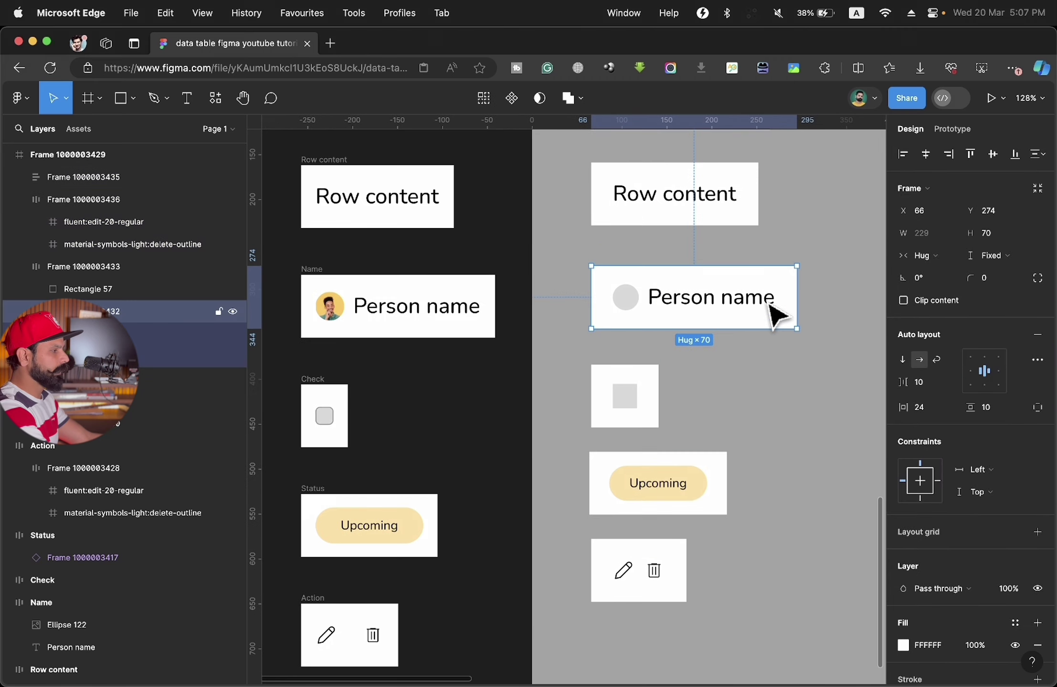
click(787, 393)
scroll(785, 397, down, 5)
- Duplicate the cells from inside the grey frame out into a separate standalone column
scroll(786, 395, up, 10)
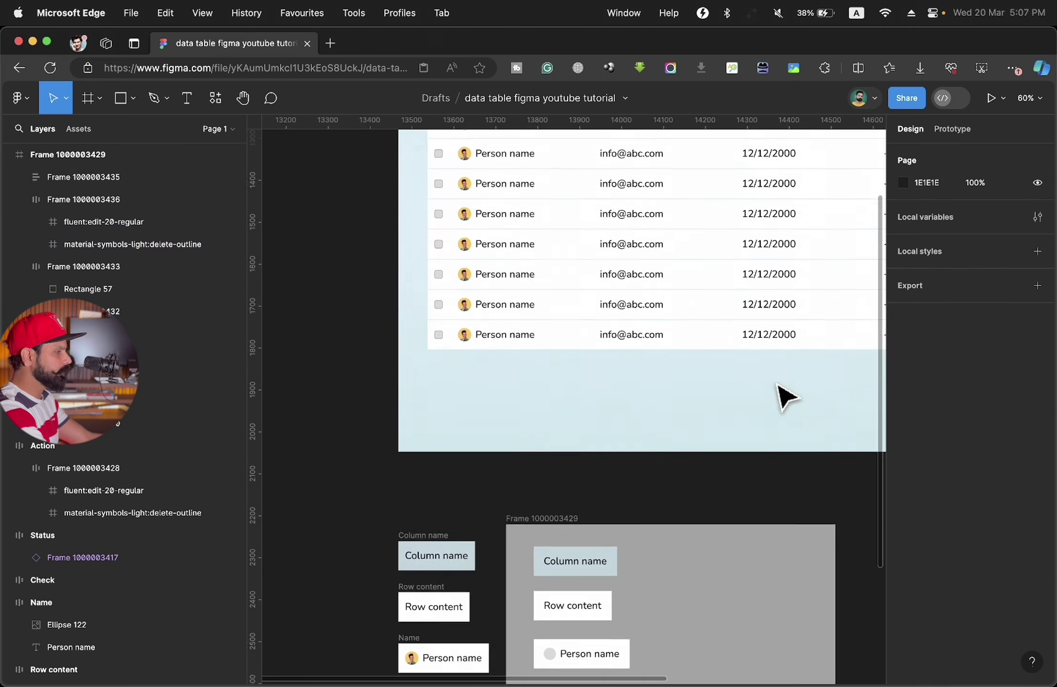
scroll(785, 396, right, 5)
scroll(559, 616, down, 10)
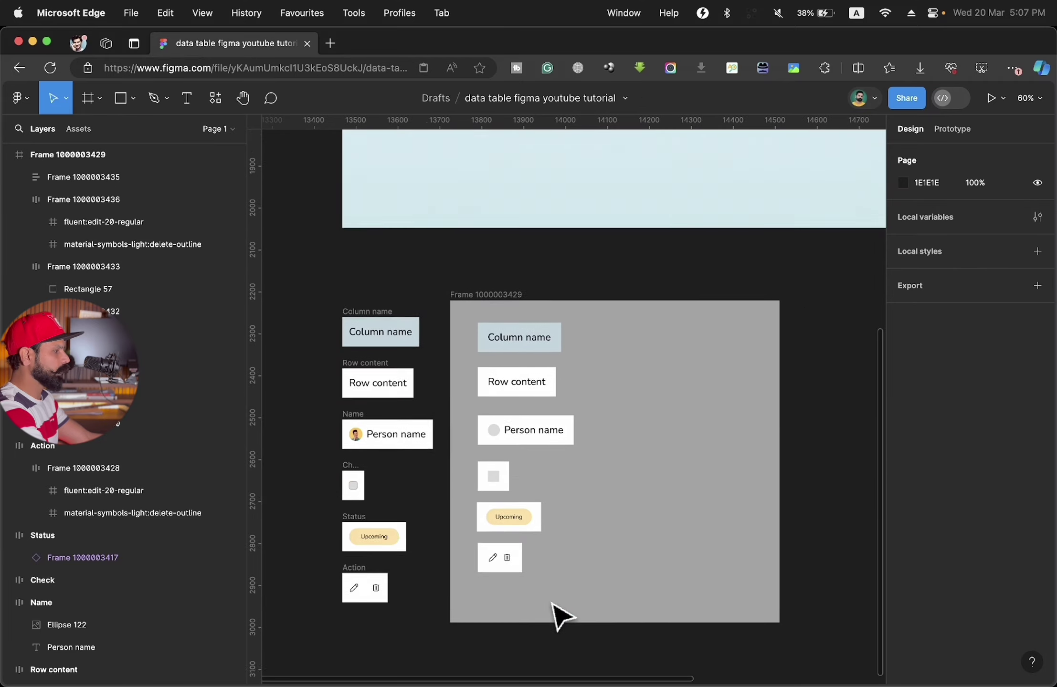
scroll(508, 505, up, 3)
scroll(508, 511, down, 3)
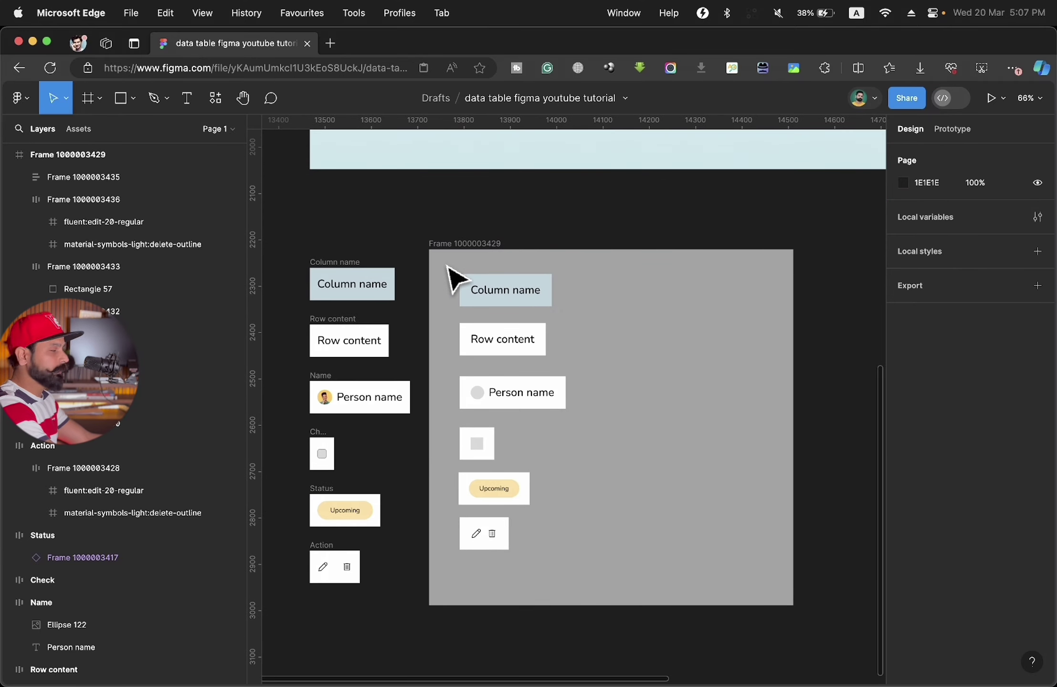
scroll(684, 255, down, 2)
drag(654, 229, 807, 538)
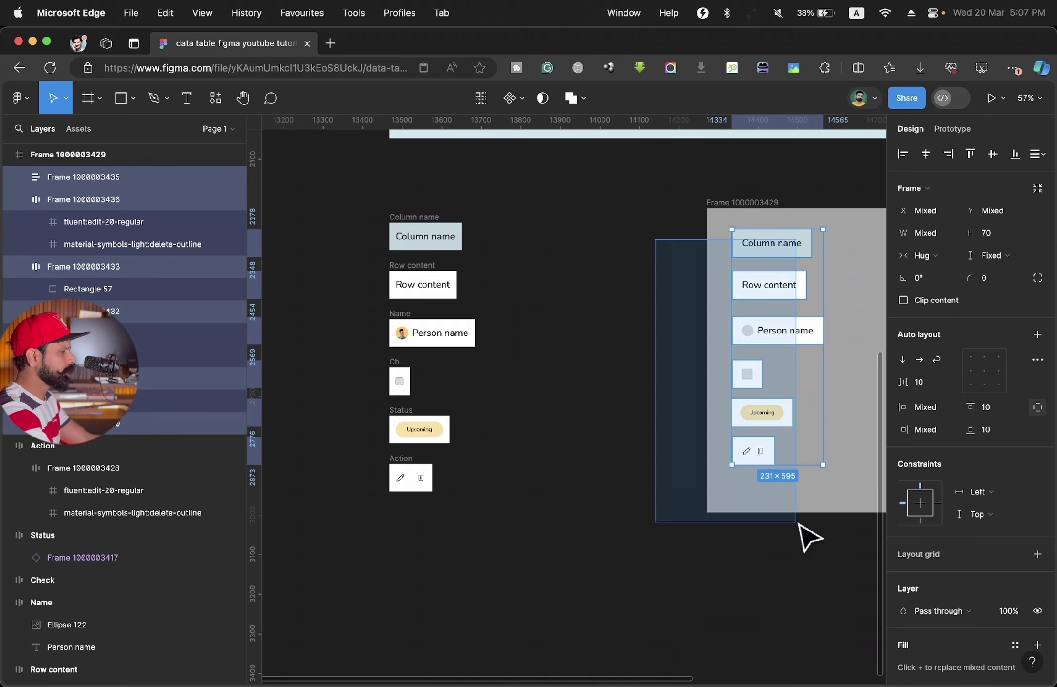
drag(762, 413, 559, 412)
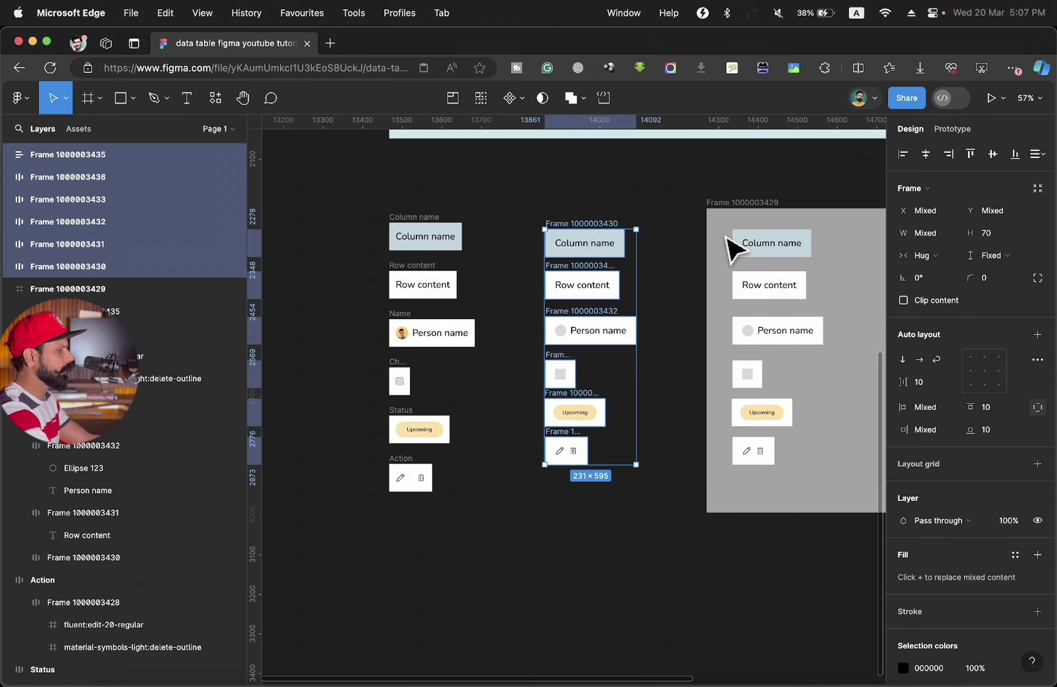
- Delete the grey frame and select the top Column name cell
click(739, 204)
key(Delete)
scroll(578, 236, up, 3)
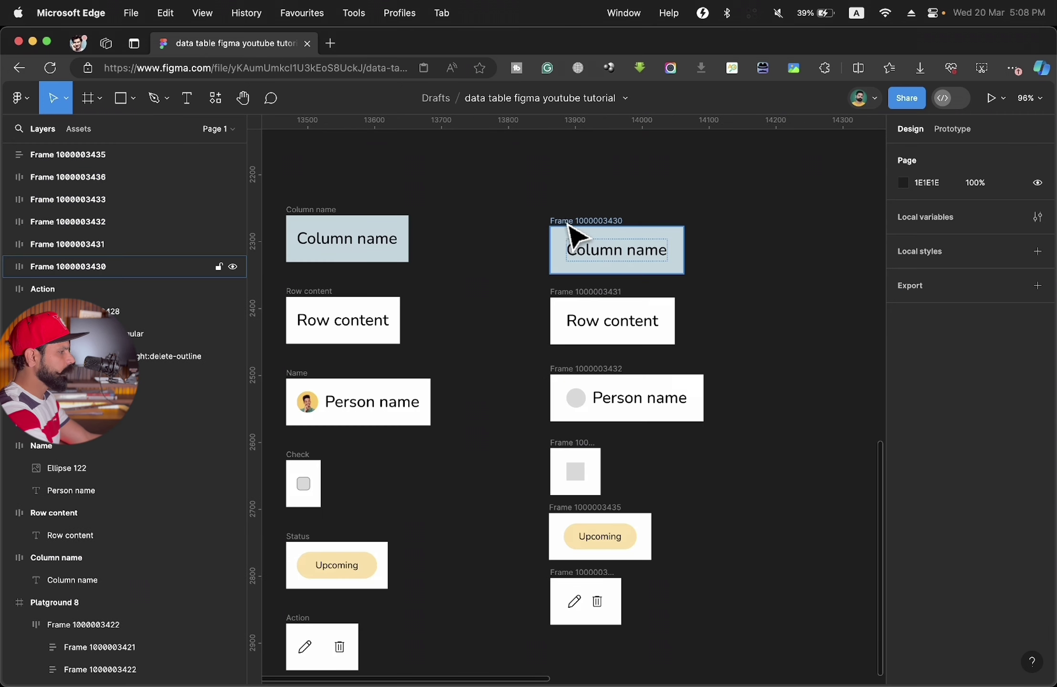
click(567, 220)
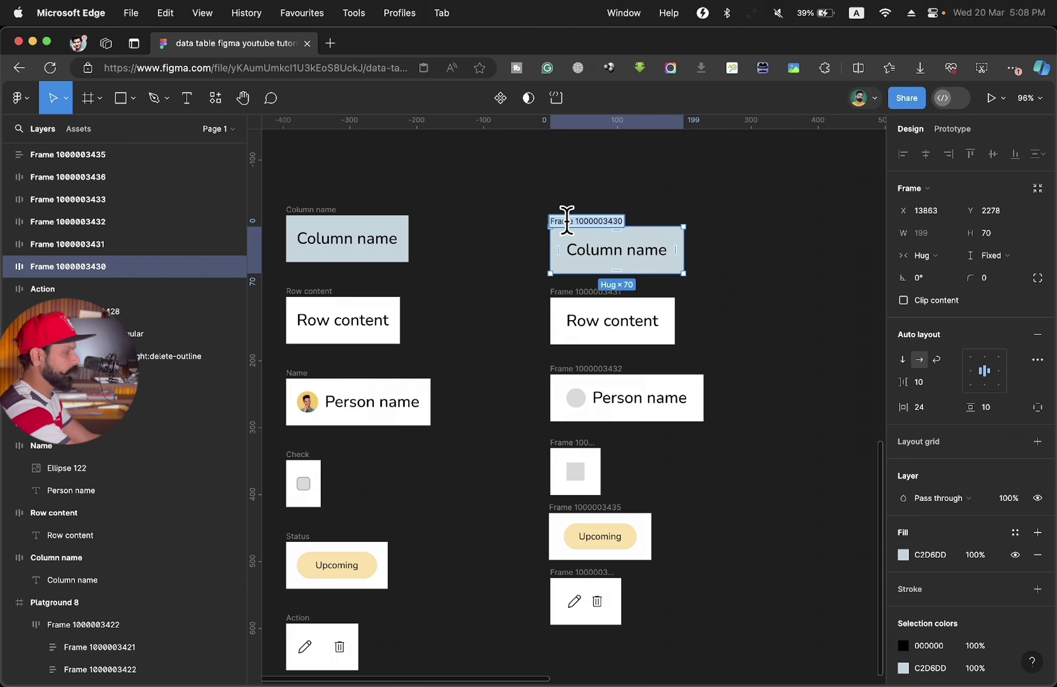
- Name the frames Column name, Row content and Name, then select all six frames
text(Column name)
key(Tab)
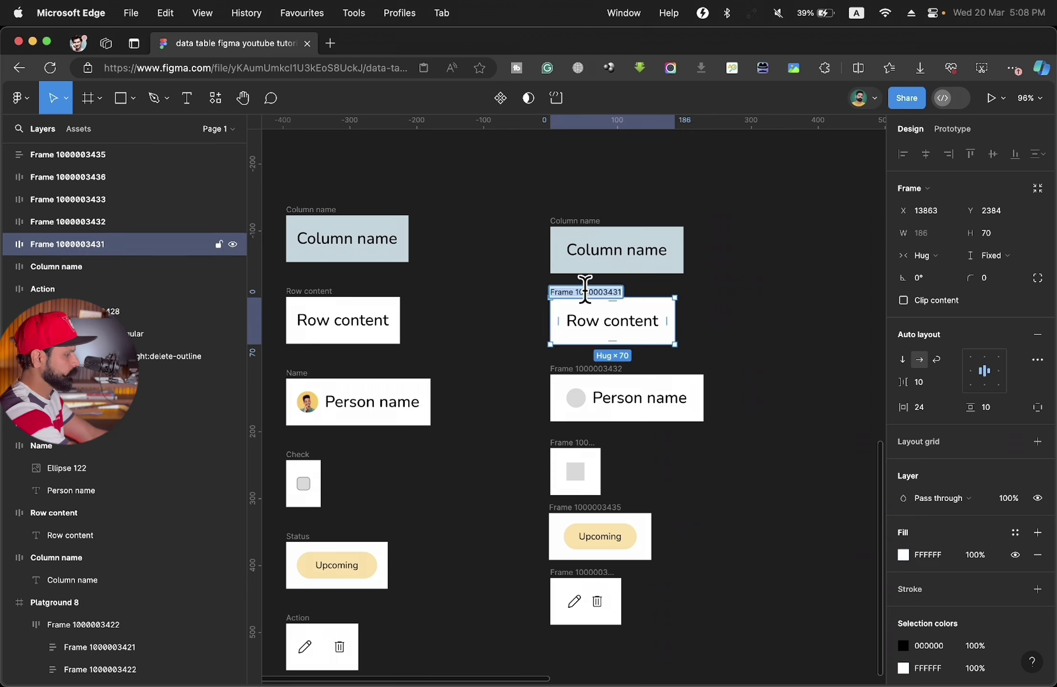
text(Row content)
key(Tab)
text(Name)
key(Escape)
key(Escape)
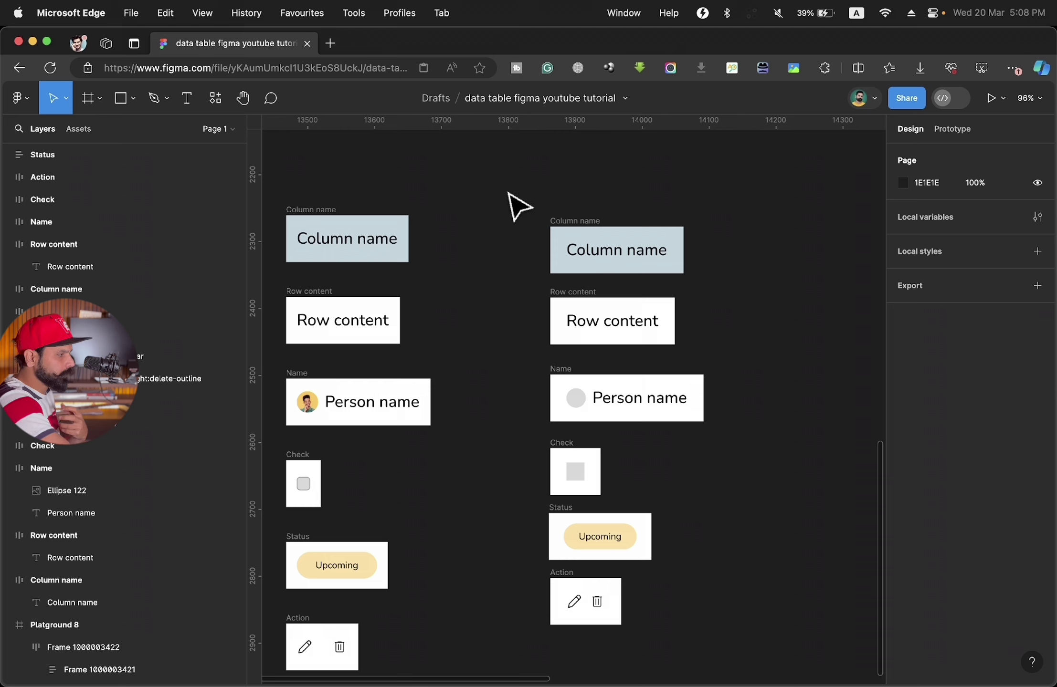
mouse_move(509, 194)
mouse_down()
mouse_move(700, 502)
mouse_move(743, 637)
mouse_up()
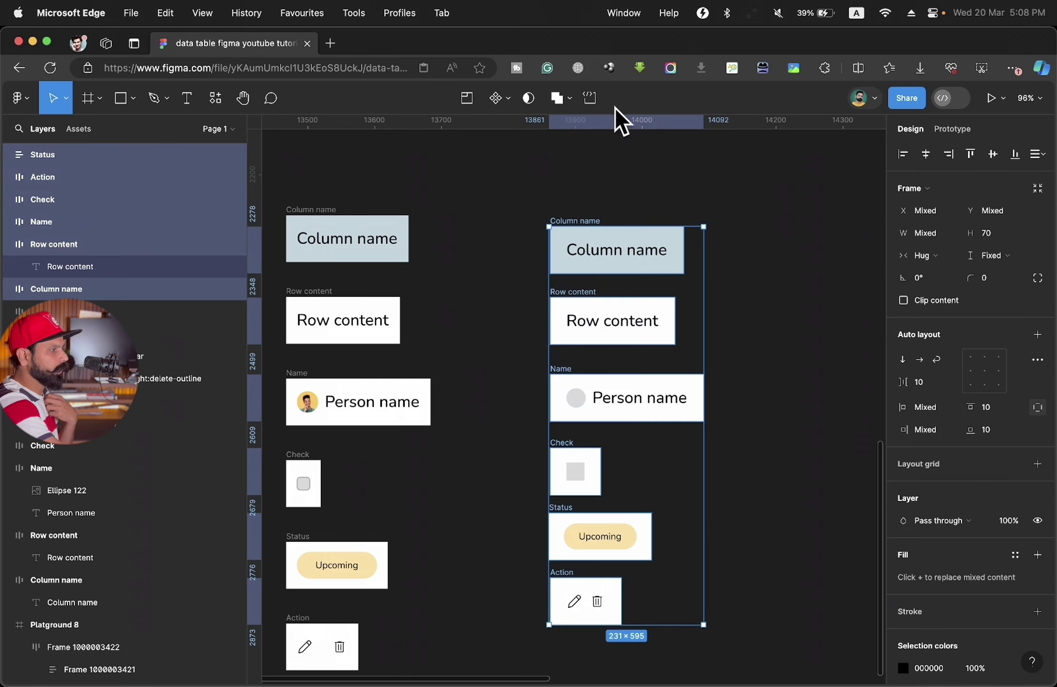
- Combine the six frames into one component set and nudge it up-left
click(509, 99)
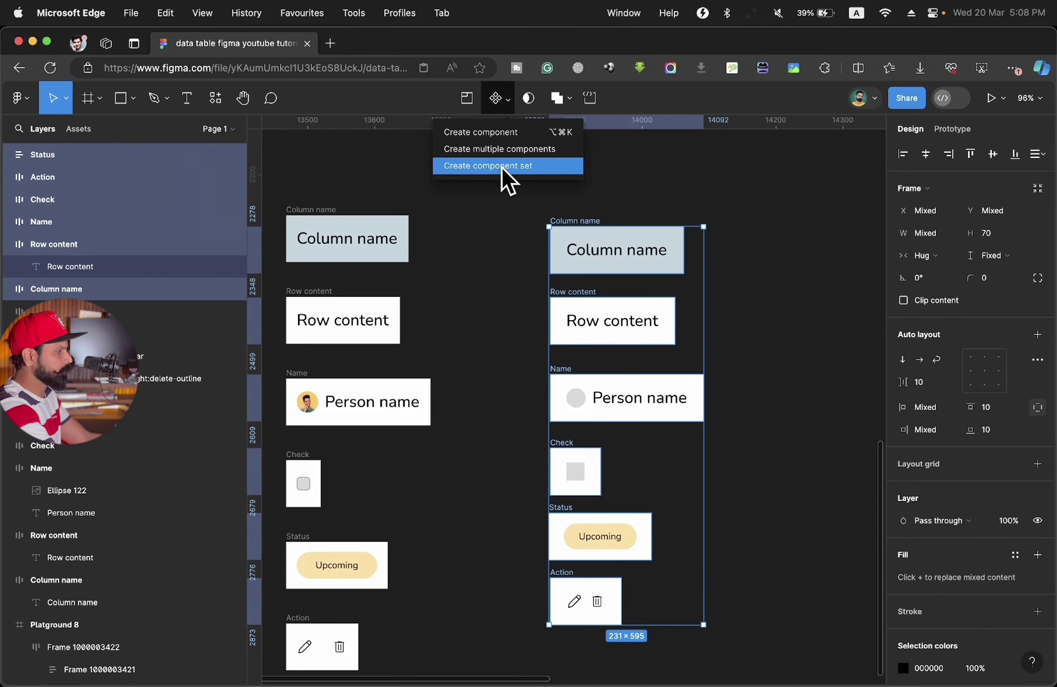
click(500, 166)
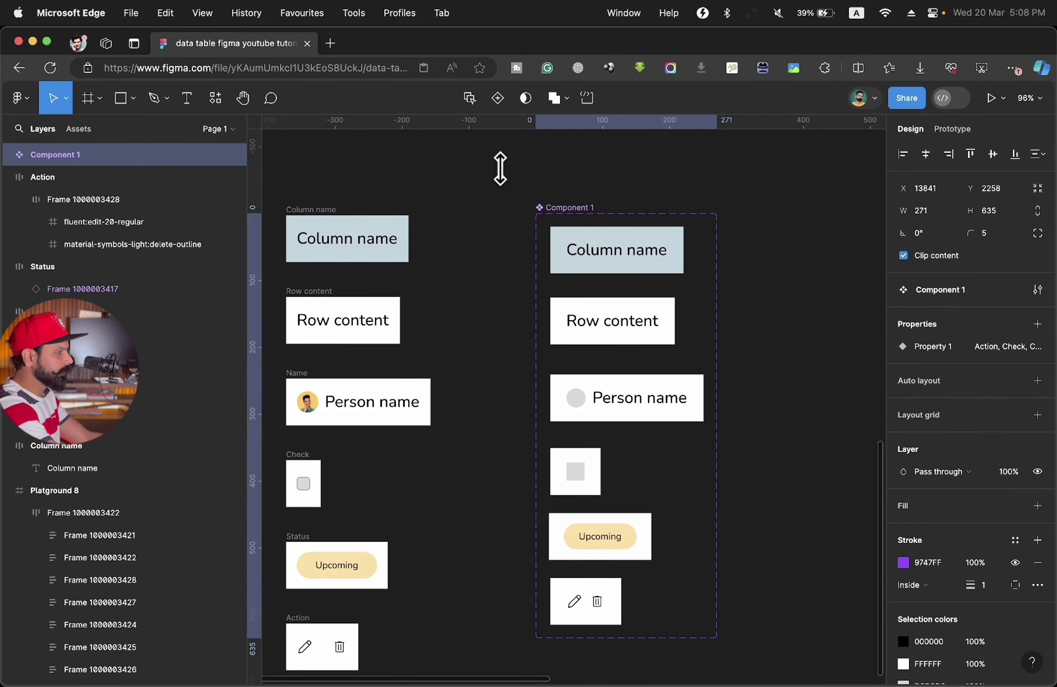
drag(586, 207, 576, 194)
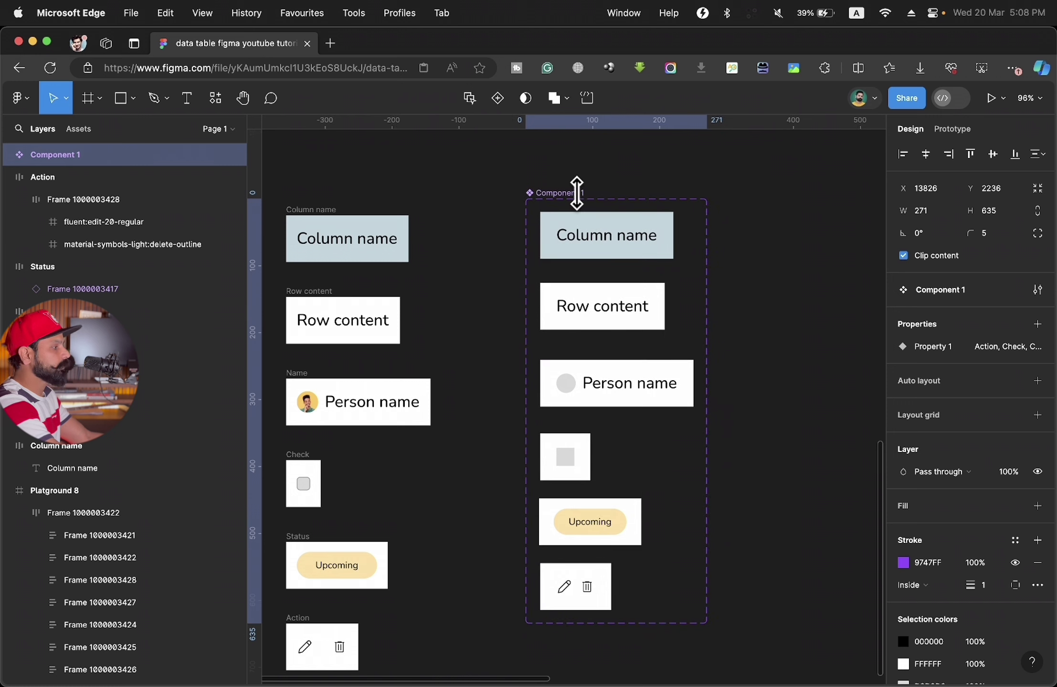
- Check each variant in turn: Column name, Row content, Name, Check, Status, Action
click(594, 235)
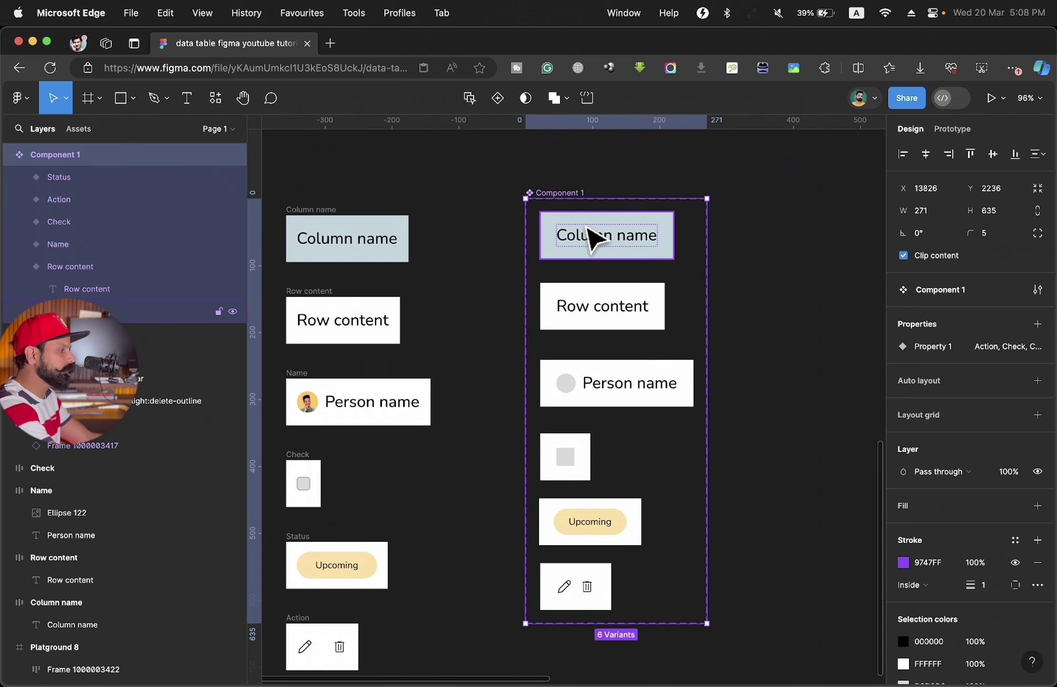
click(648, 301)
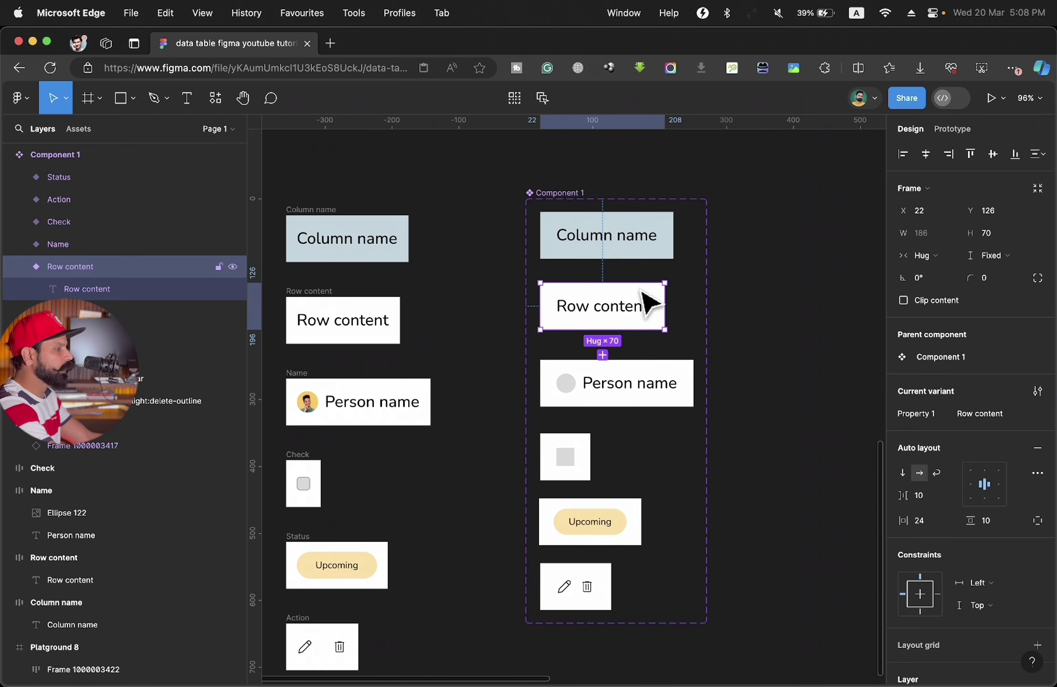
click(632, 377)
click(576, 469)
click(594, 518)
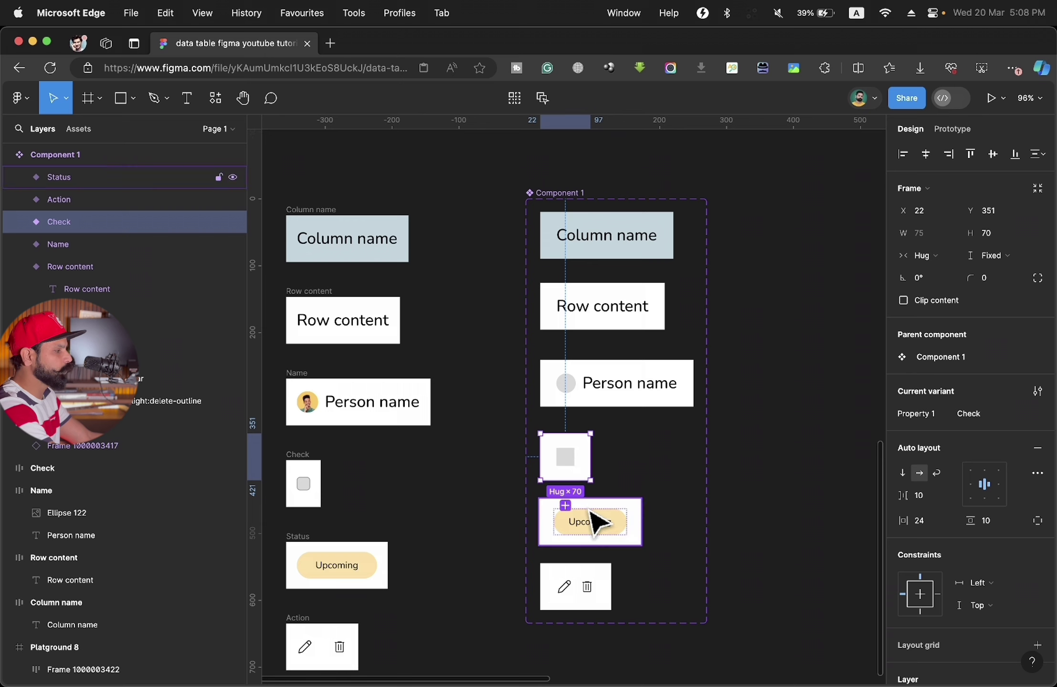
click(592, 580)
scroll(584, 597, right, 3)
- Place a Component 1 instance from local components and switch it to the Check variant
click(731, 424)
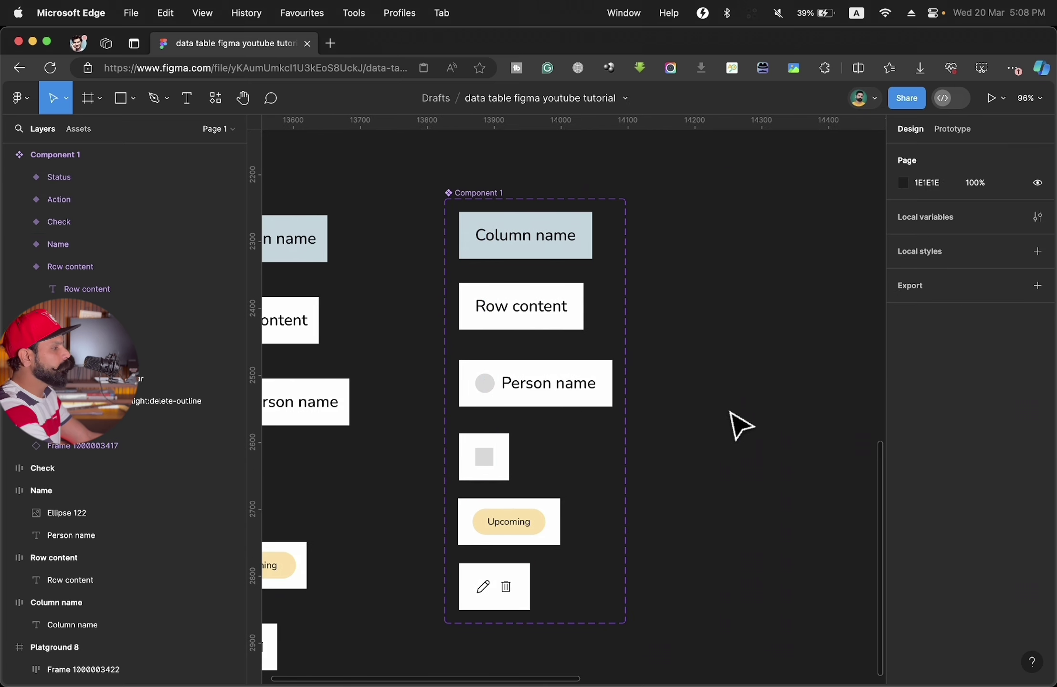
click(80, 128)
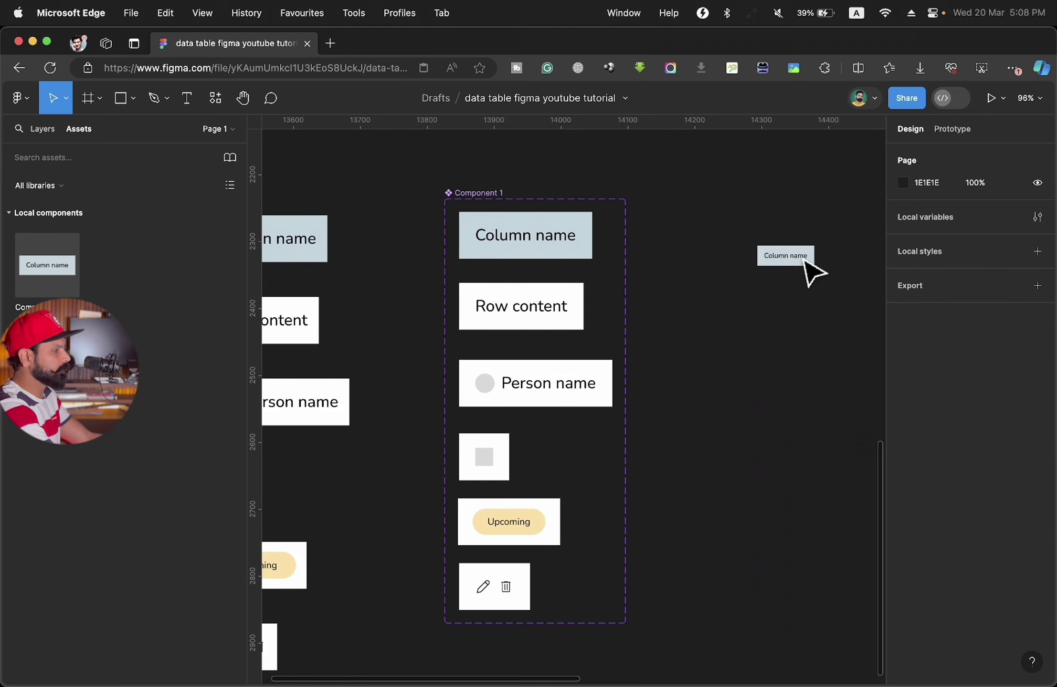
drag(60, 268, 741, 278)
scroll(744, 287, left, 1)
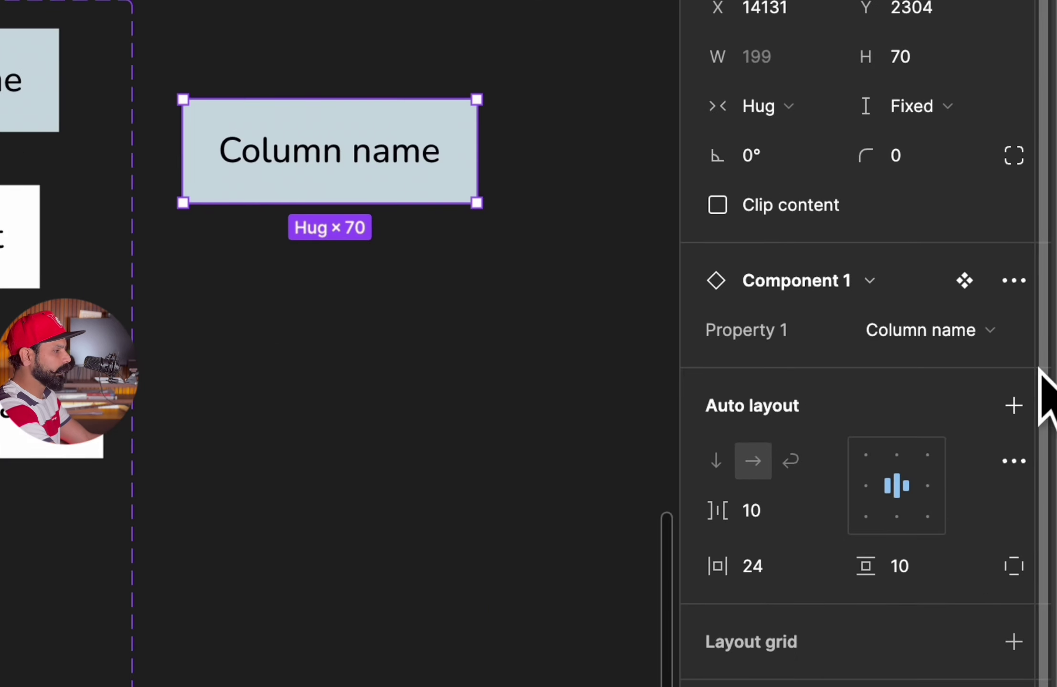
click(1019, 358)
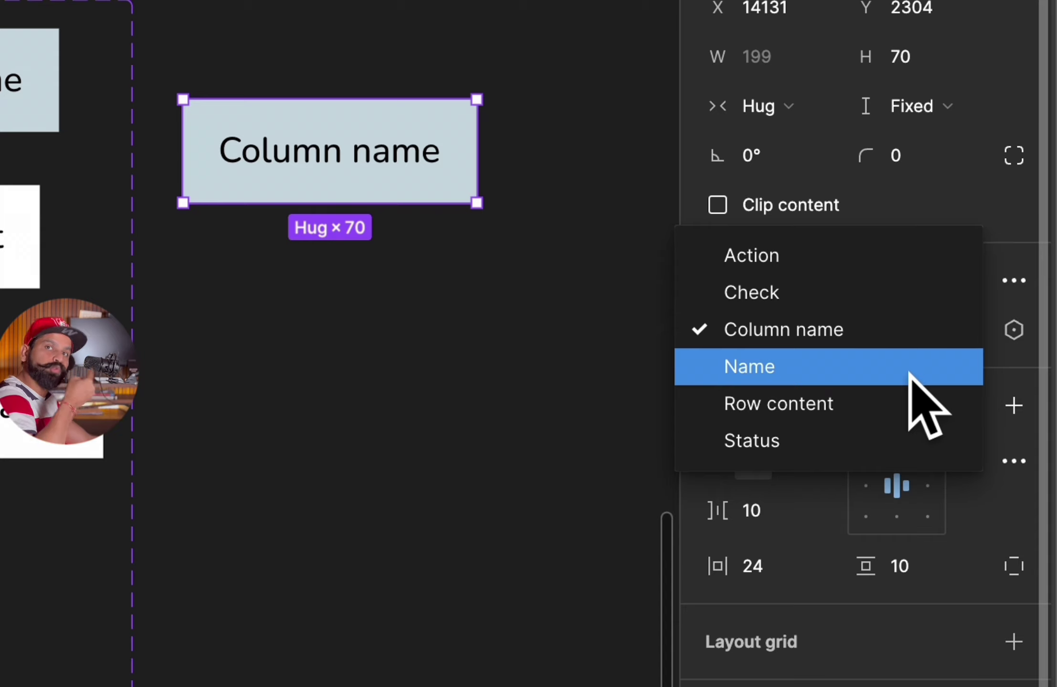
click(862, 293)
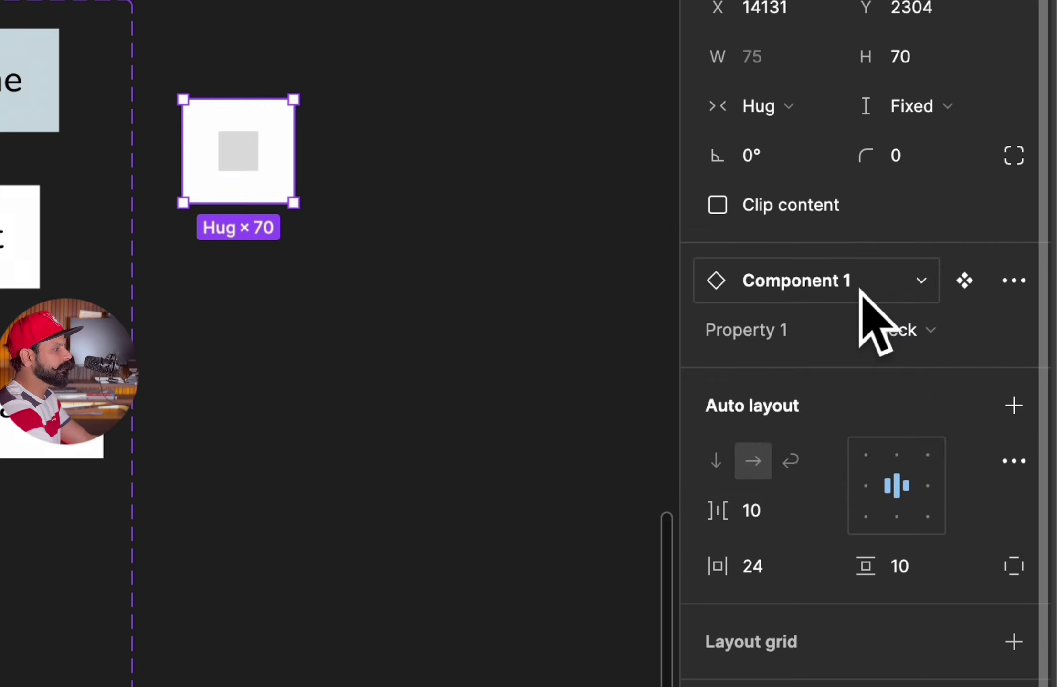
click(860, 292)
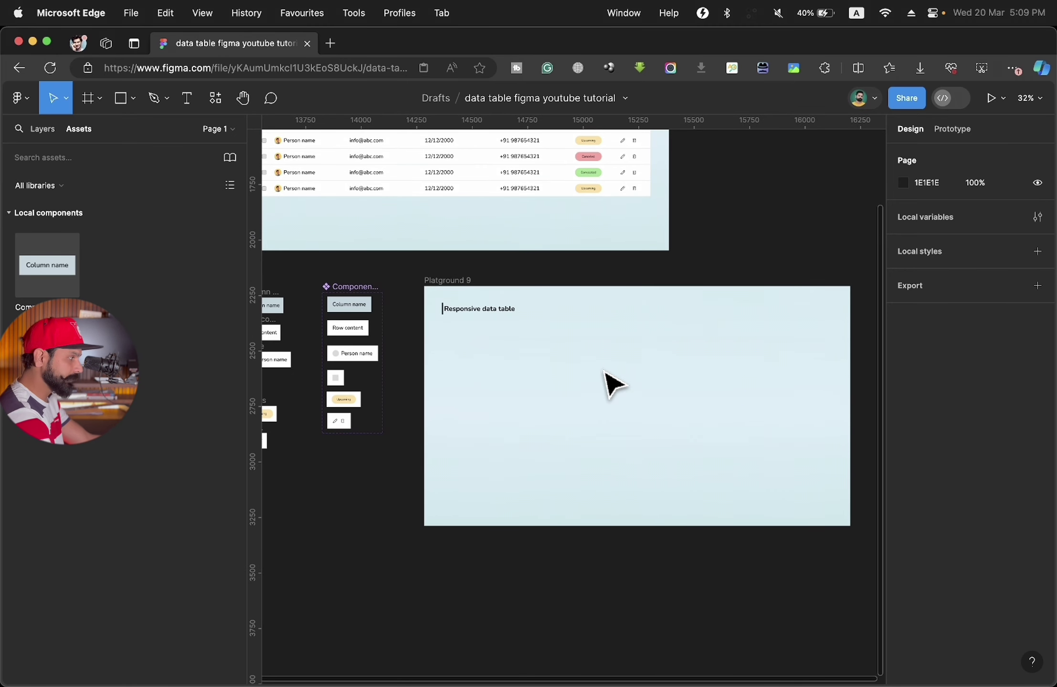
- Place a Column name cell in Platground 9 and duplicate it into stacked copies
mouse_move(34, 272)
mouse_down()
mouse_move(461, 358)
mouse_move(489, 352)
mouse_up()
scroll(465, 363, up, 5)
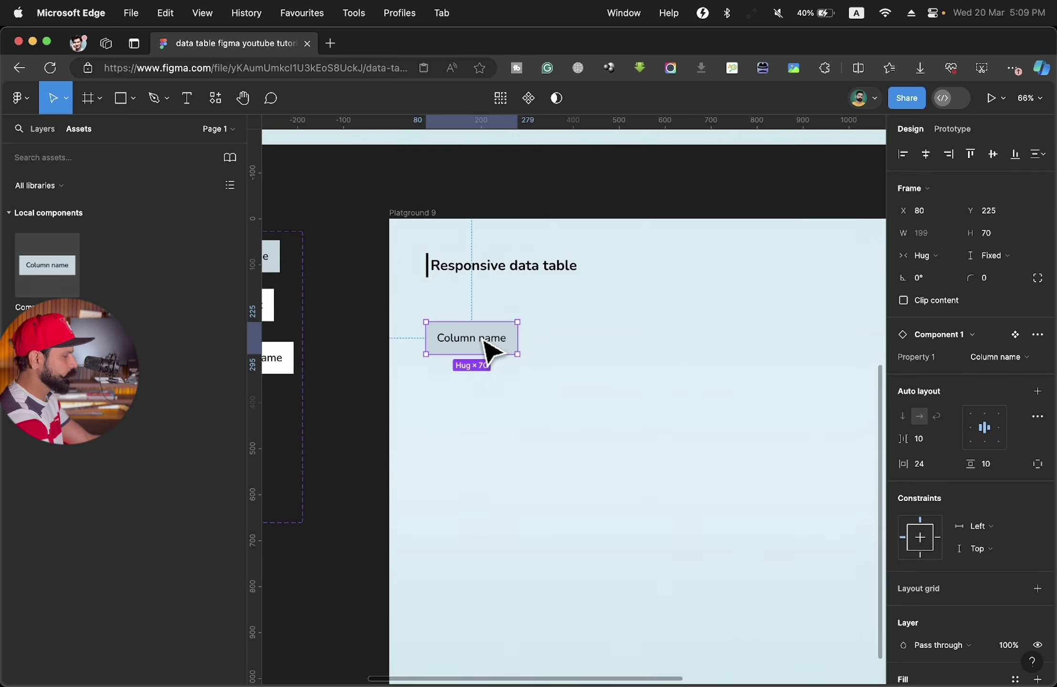
scroll(489, 350, down, 3)
scroll(479, 336, up, 1)
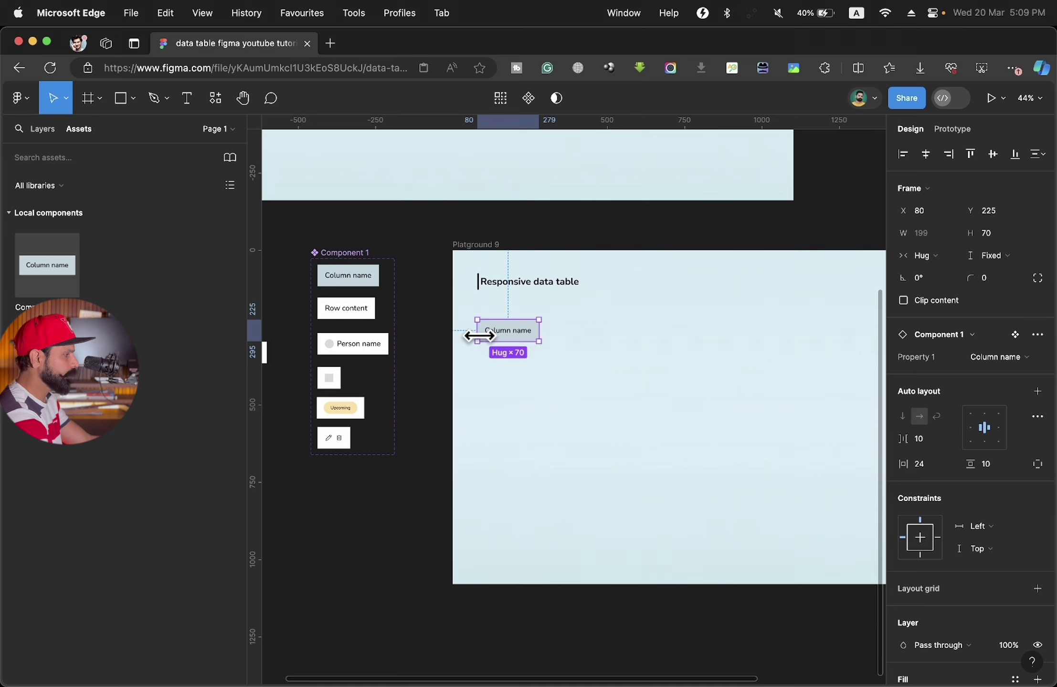
drag(507, 341, 509, 362)
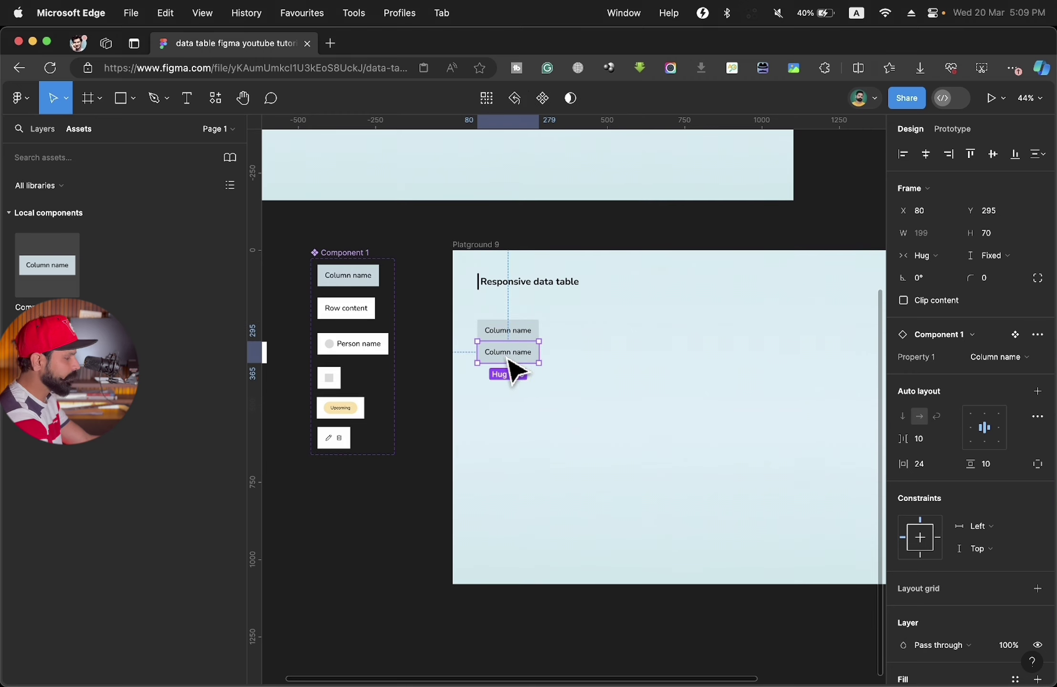
key(super+d)
key(super+d)
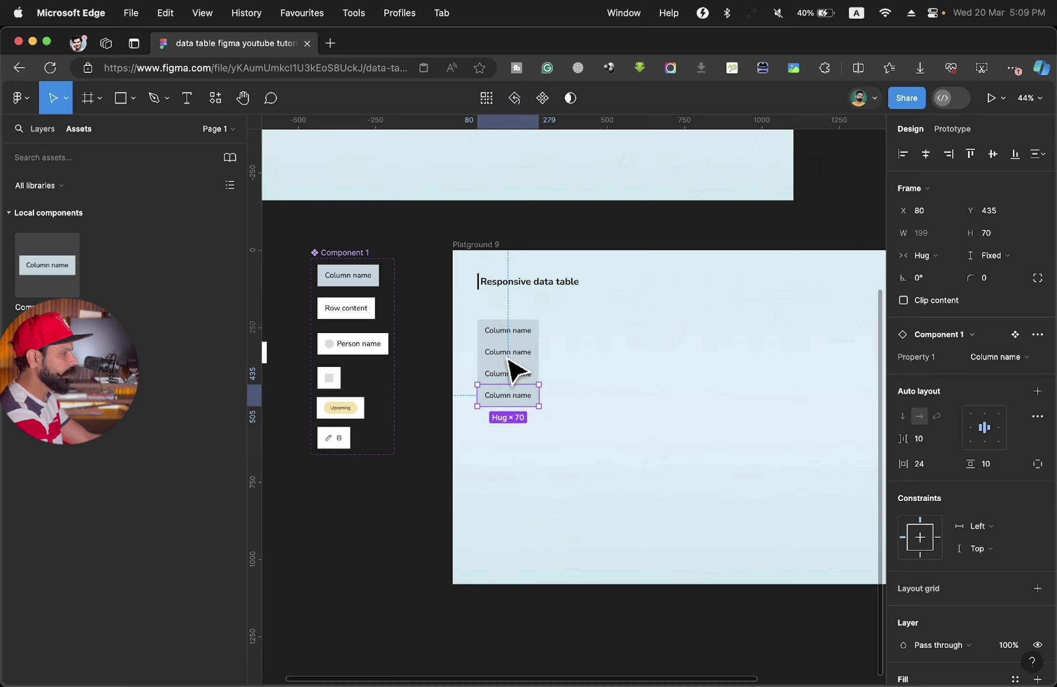
key(super+d)
key(super+d)
key(super+d)
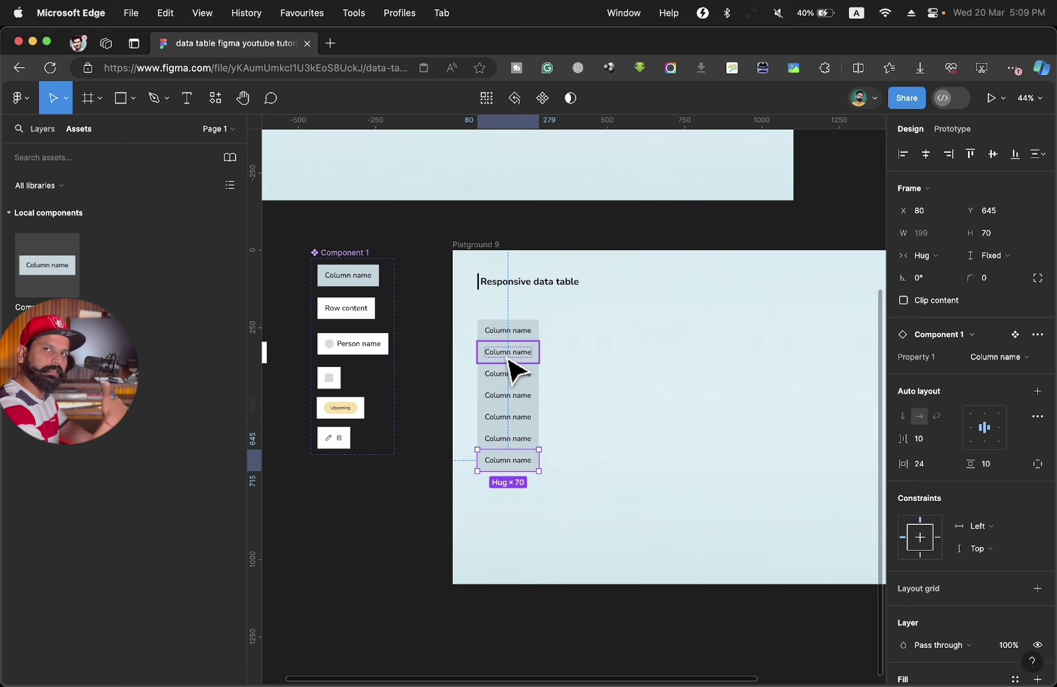
- Wrap the seven cells in a vertical auto-layout frame and move it down-right
click(583, 372)
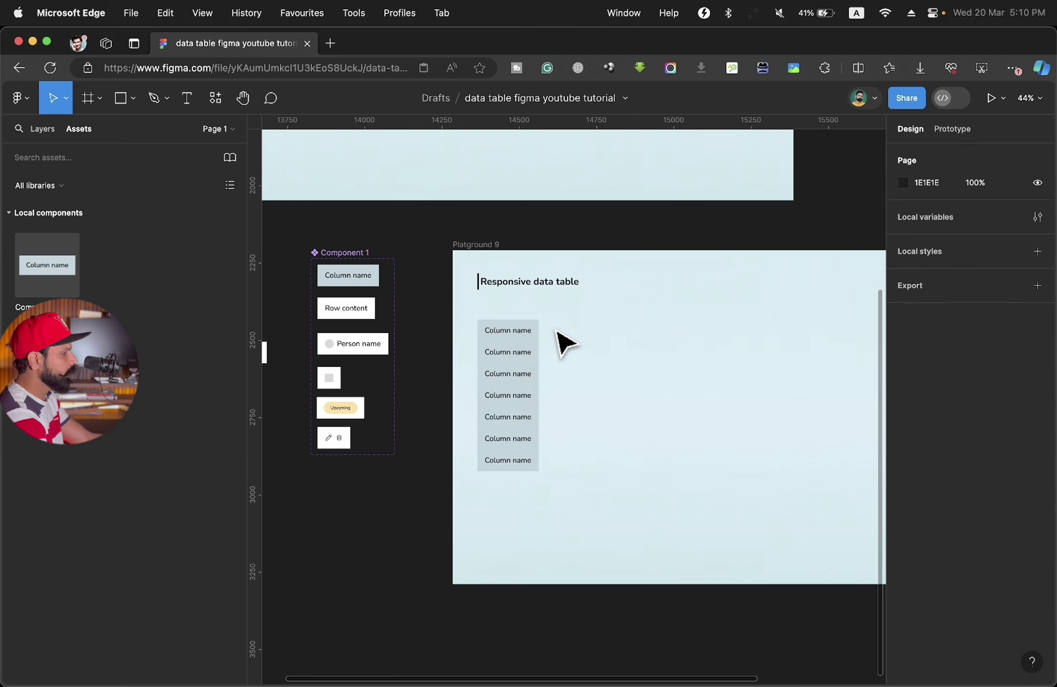
drag(552, 324, 492, 473)
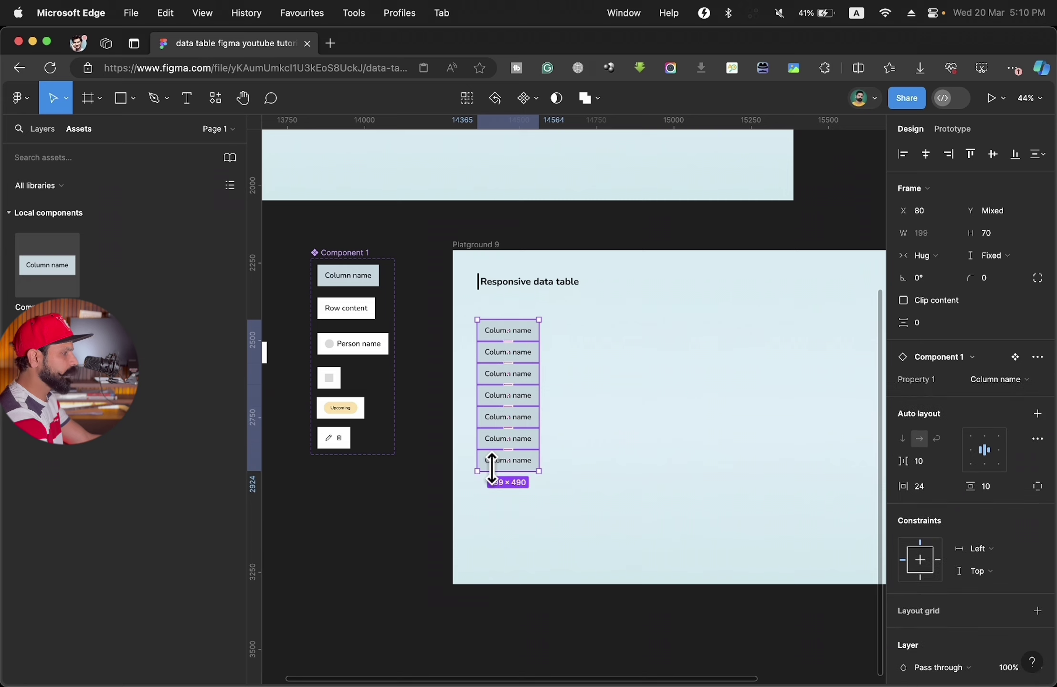
key(shift+a)
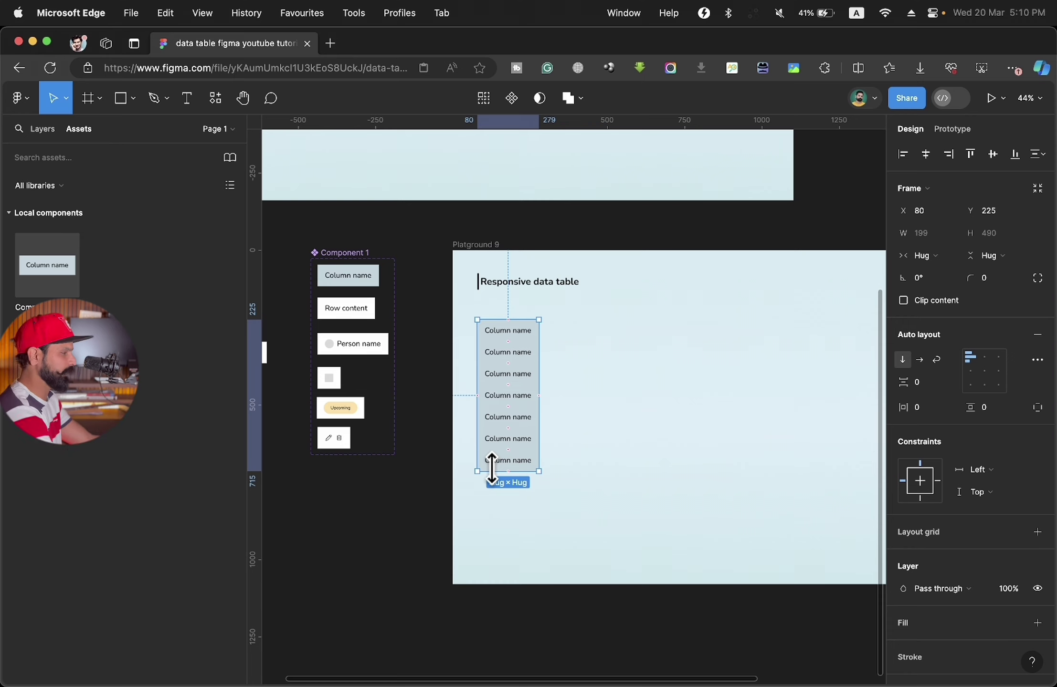
click(566, 459)
click(521, 345)
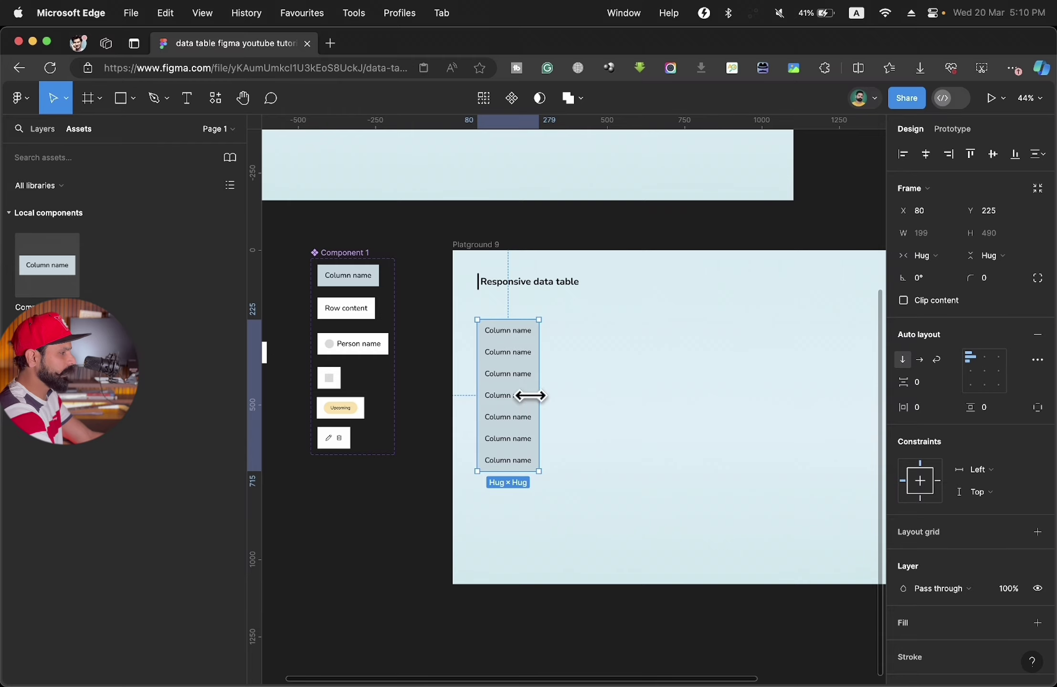
drag(518, 392, 533, 415)
scroll(533, 415, up, 6)
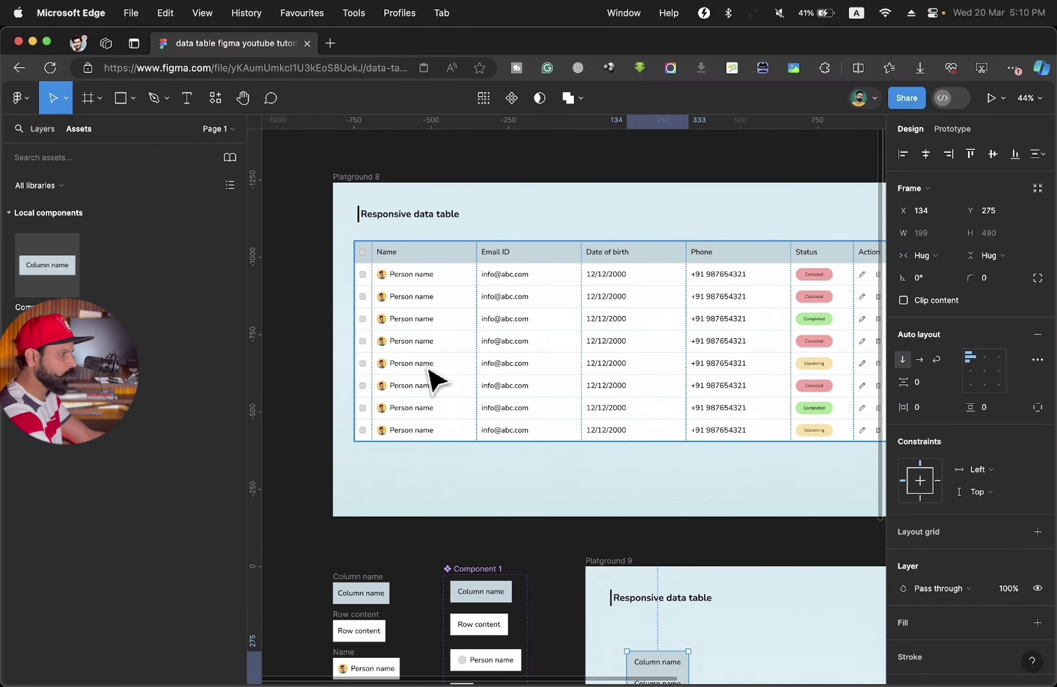
scroll(430, 382, down, 5)
scroll(731, 531, down, 2)
scroll(731, 531, down, 3)
scroll(731, 531, right, 3)
scroll(739, 537, up, 3)
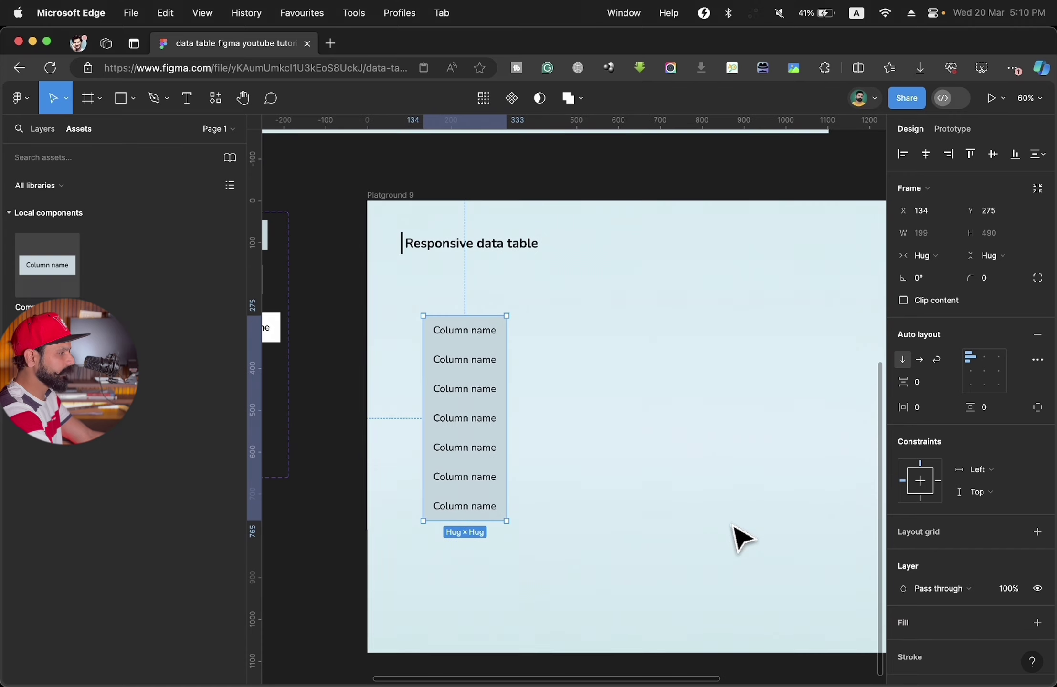
double_click(485, 338)
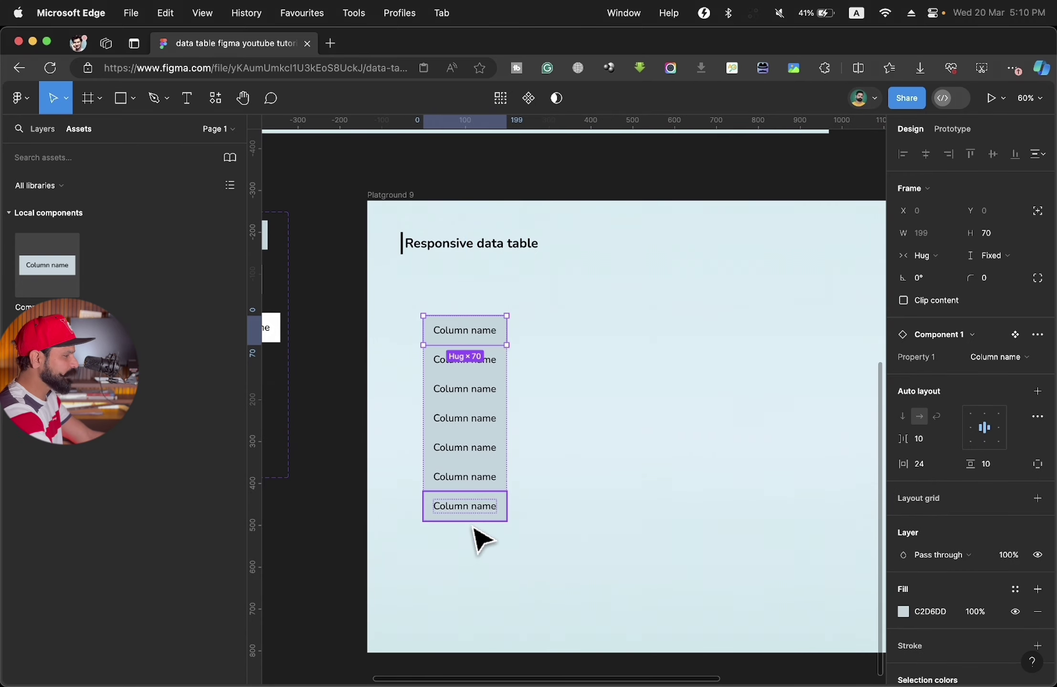
drag(474, 526, 469, 361)
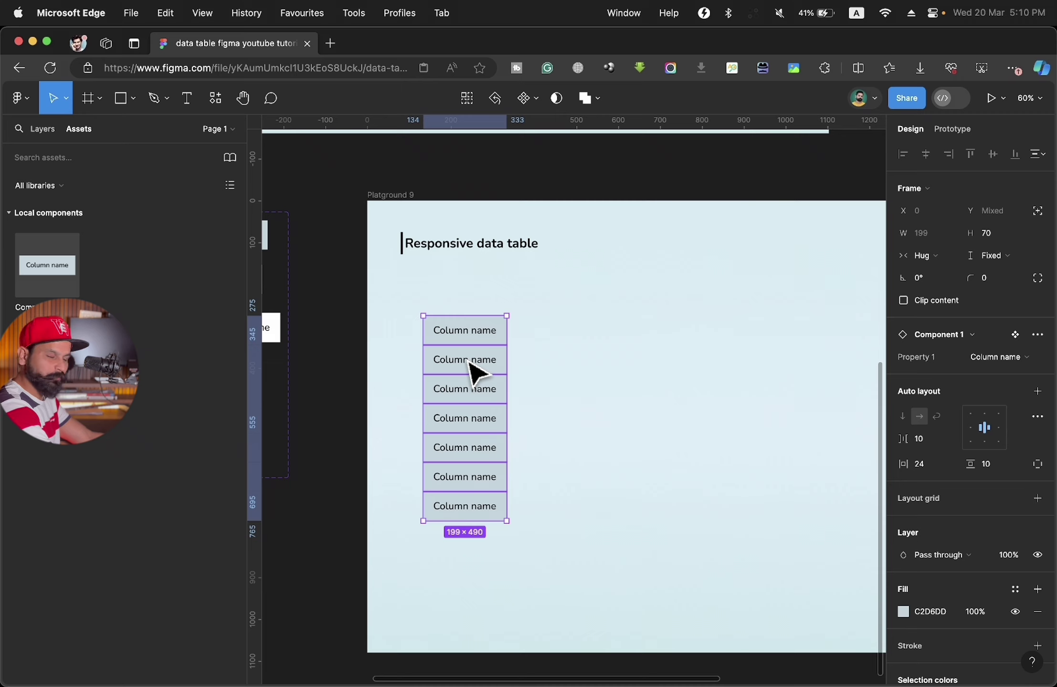
click(954, 258)
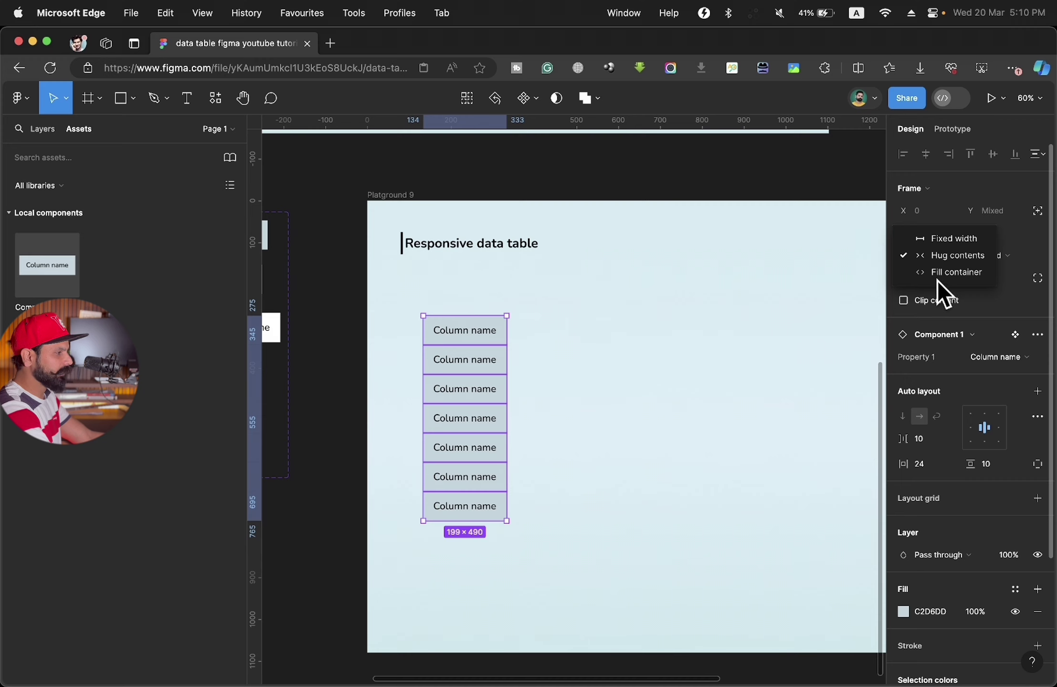
click(936, 272)
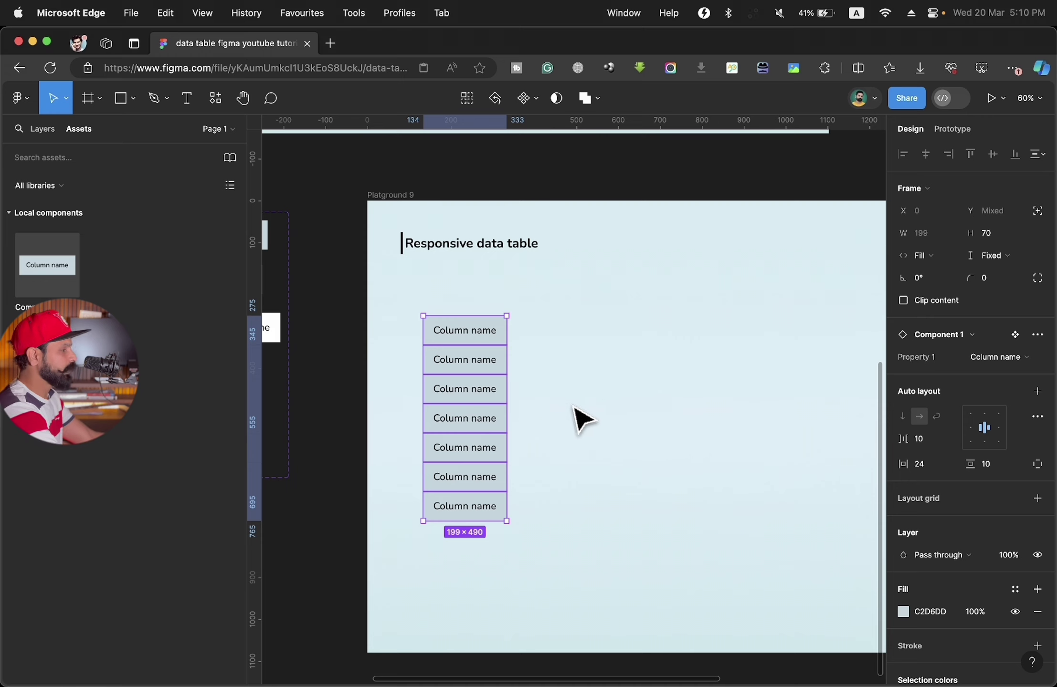
drag(508, 397, 530, 391)
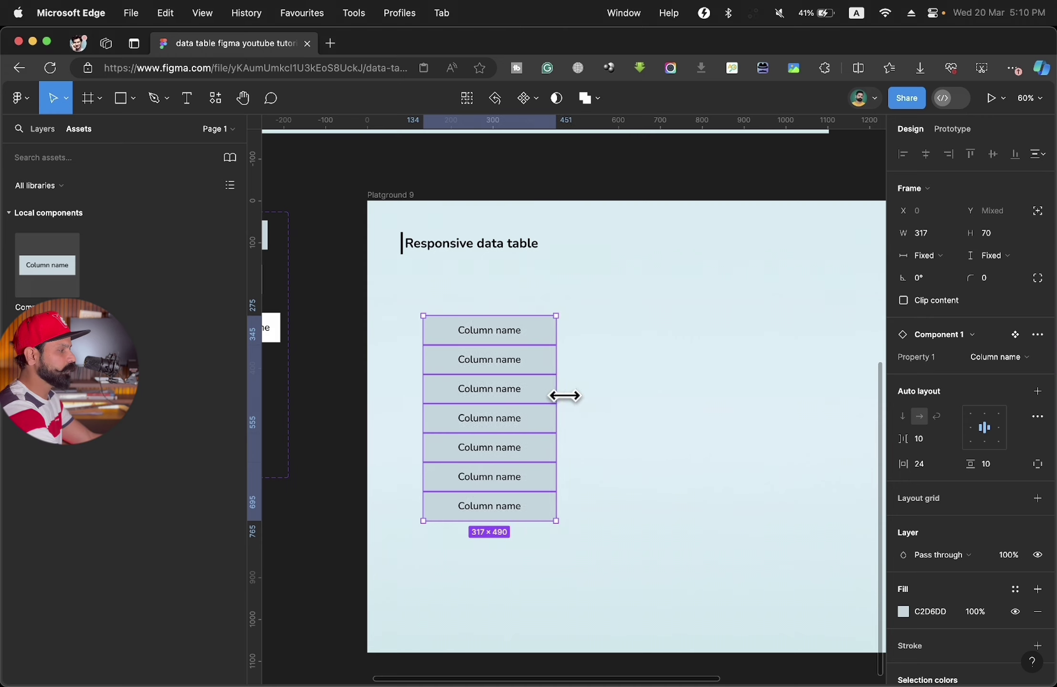
key(super+z)
click(578, 413)
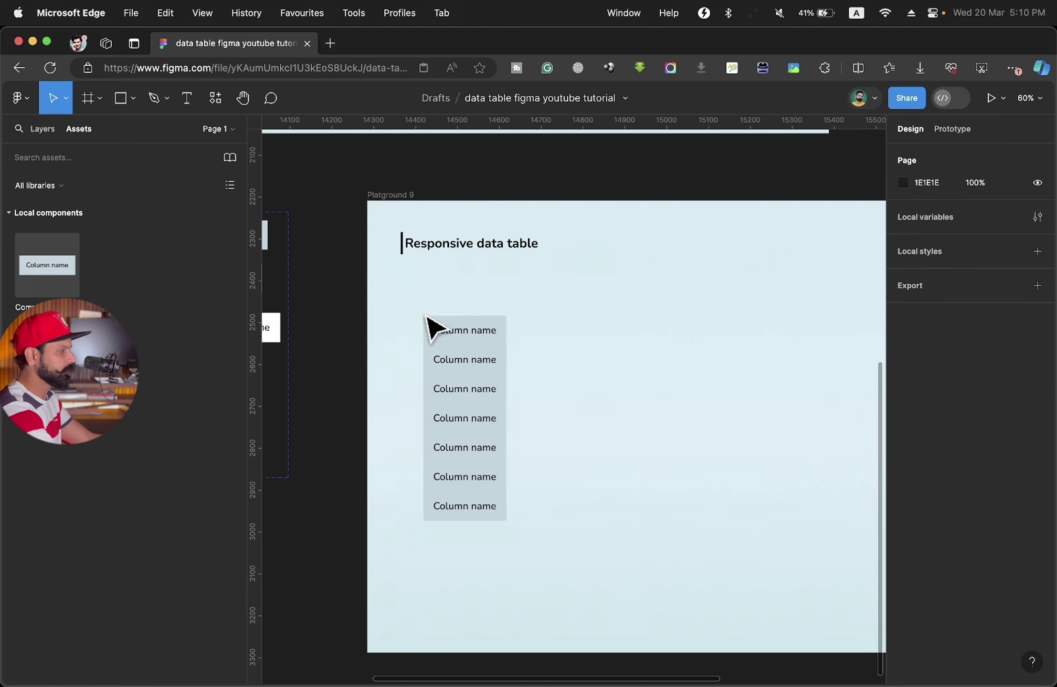
click(444, 330)
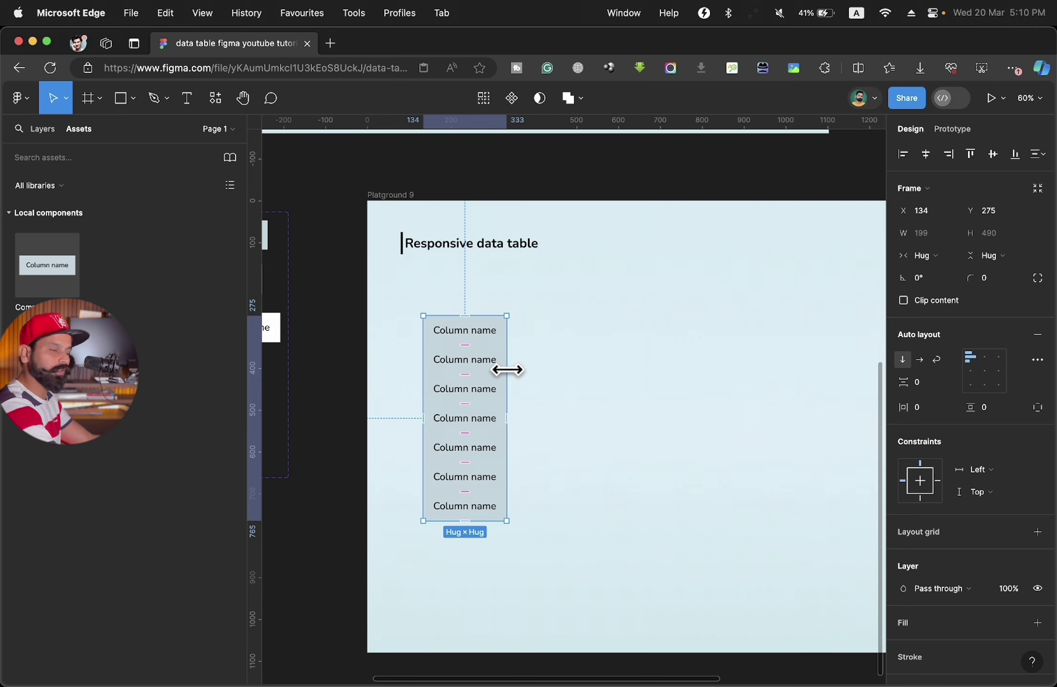
drag(508, 370, 573, 371)
key(super+z)
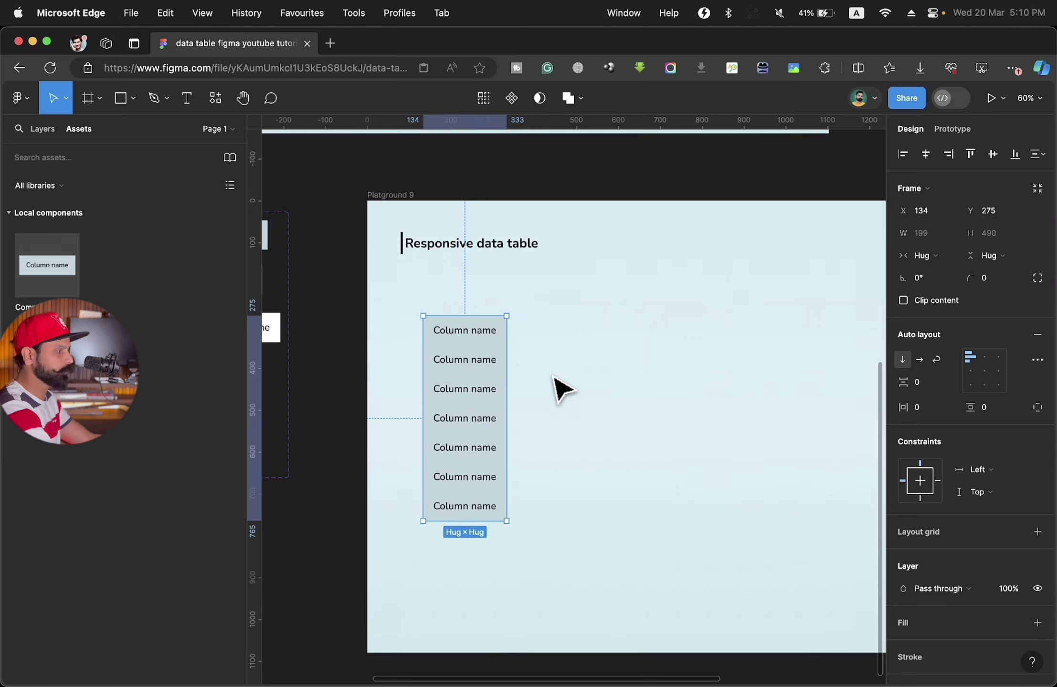
click(487, 342)
click(480, 368)
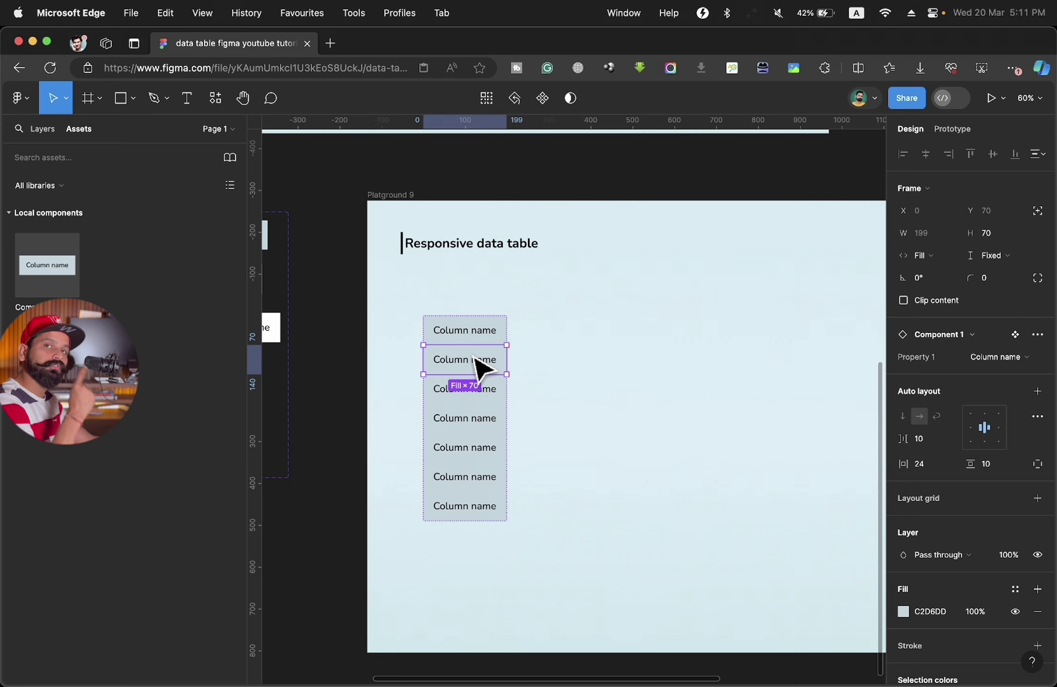
click(565, 384)
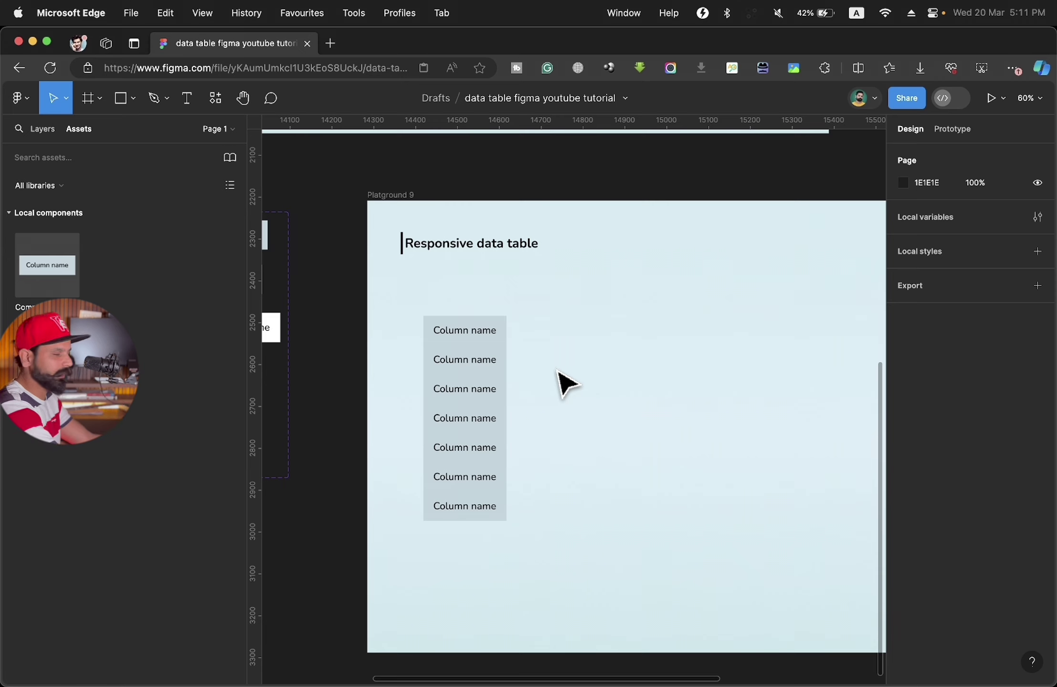
double_click(474, 343)
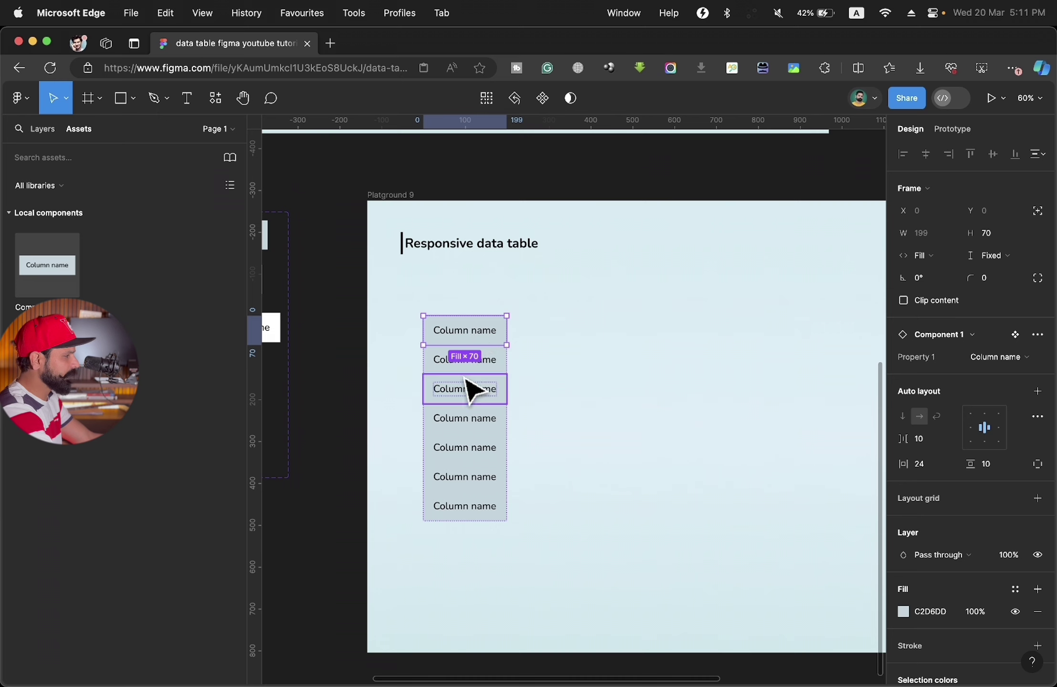
drag(458, 549, 460, 368)
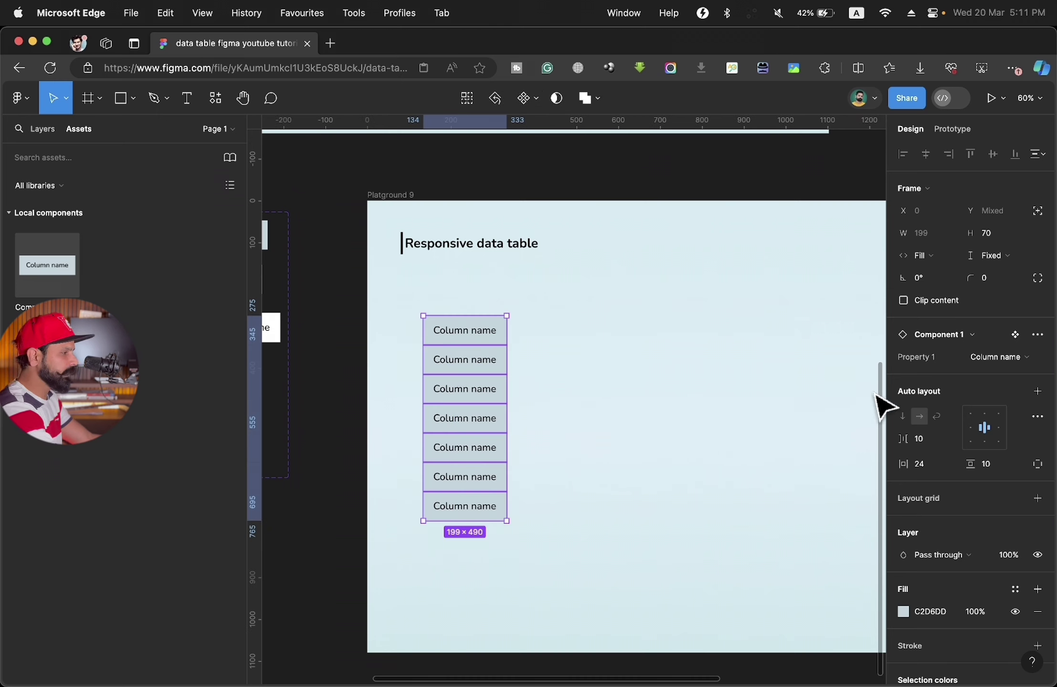
- Switch the column's cells to the Check variant
click(1006, 356)
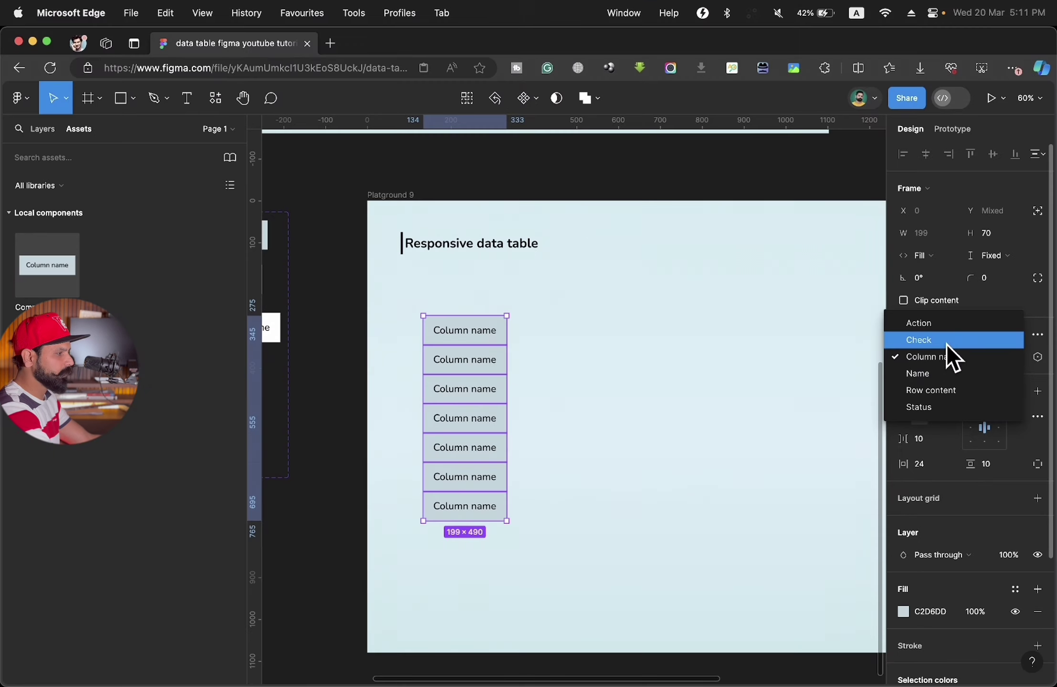
click(946, 344)
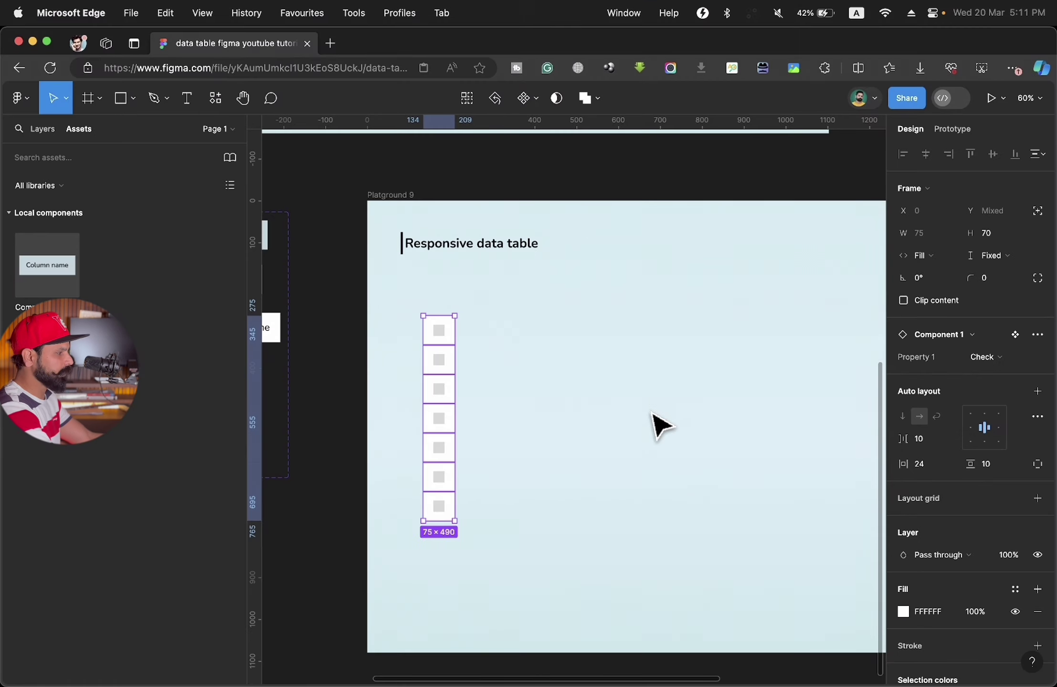
scroll(663, 427, up, 10)
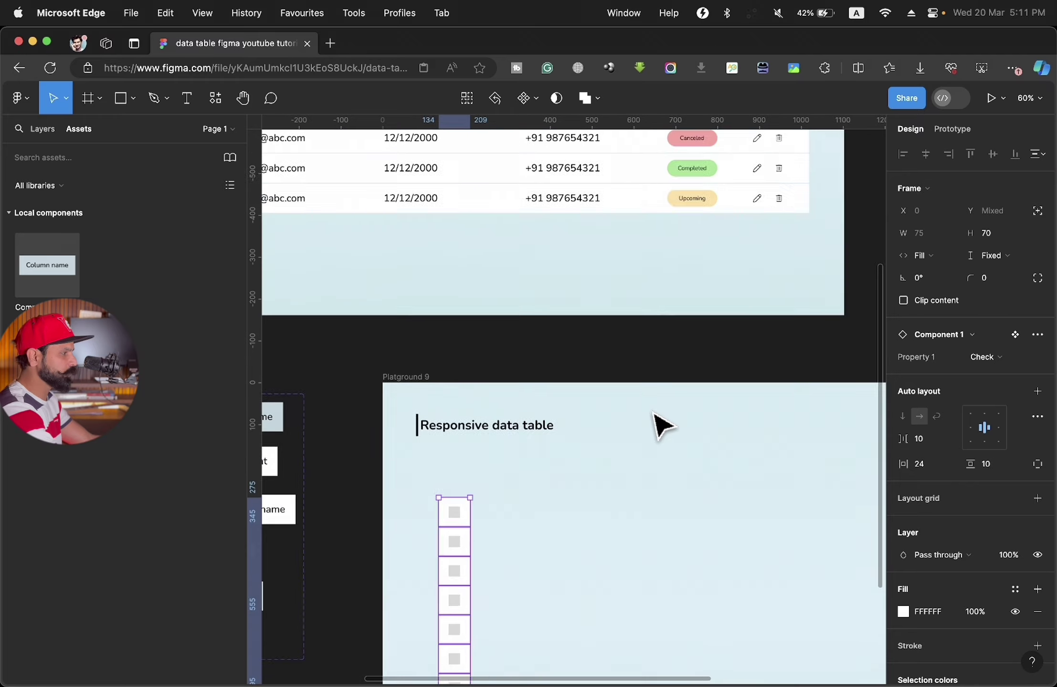
scroll(659, 422, left, 5)
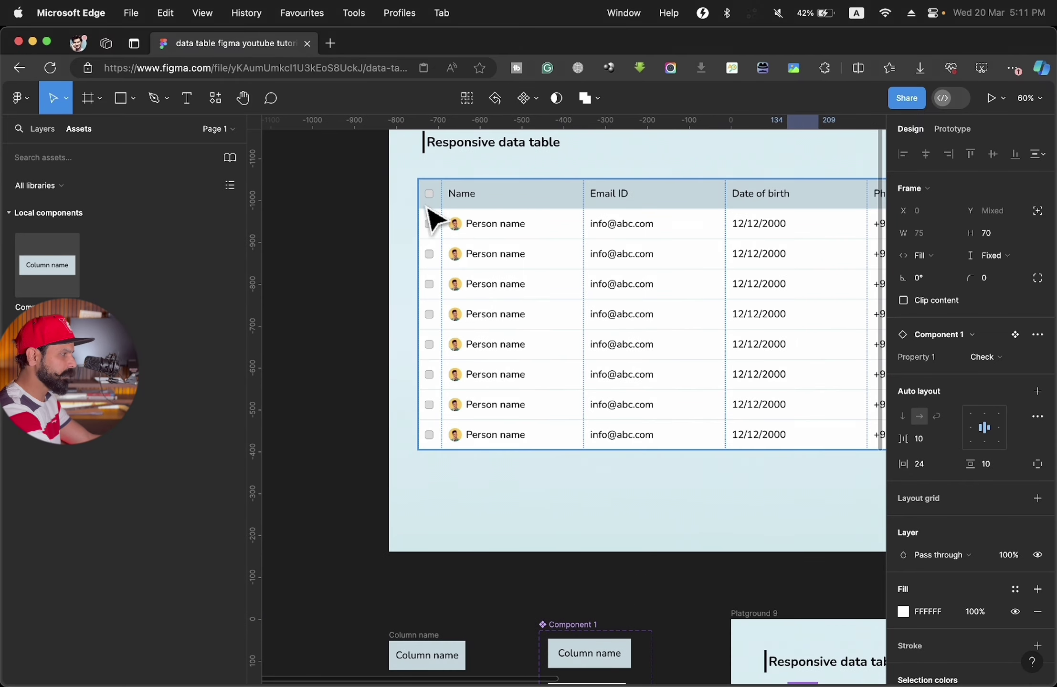
scroll(435, 426, down, 10)
scroll(433, 425, right, 7)
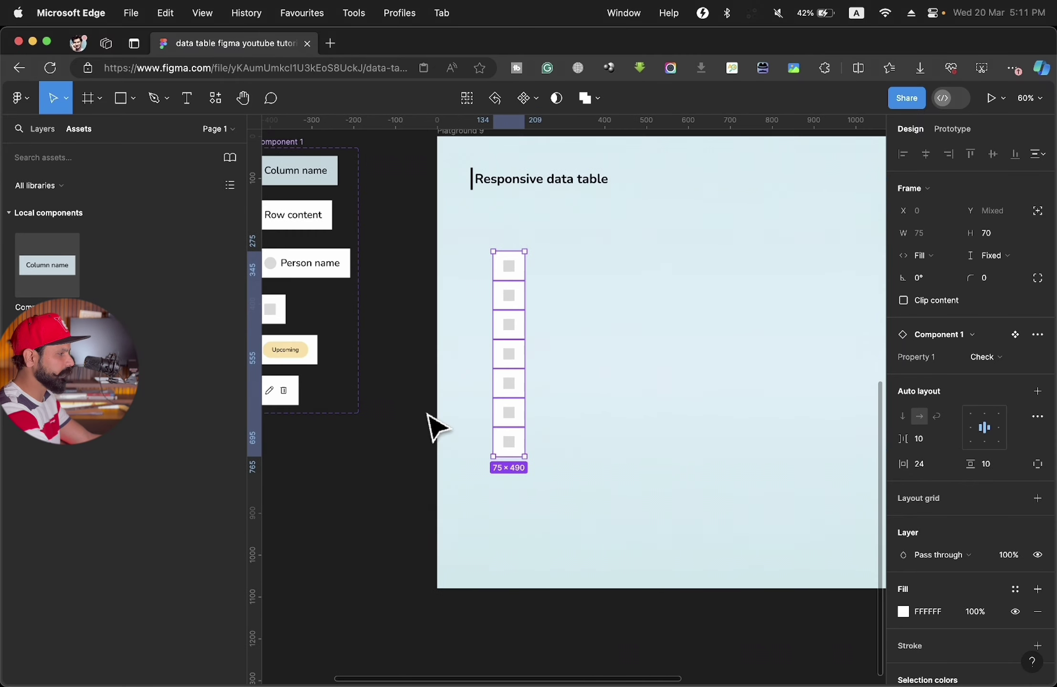
- Duplicate the checkbox column beside the original
click(559, 408)
click(490, 379)
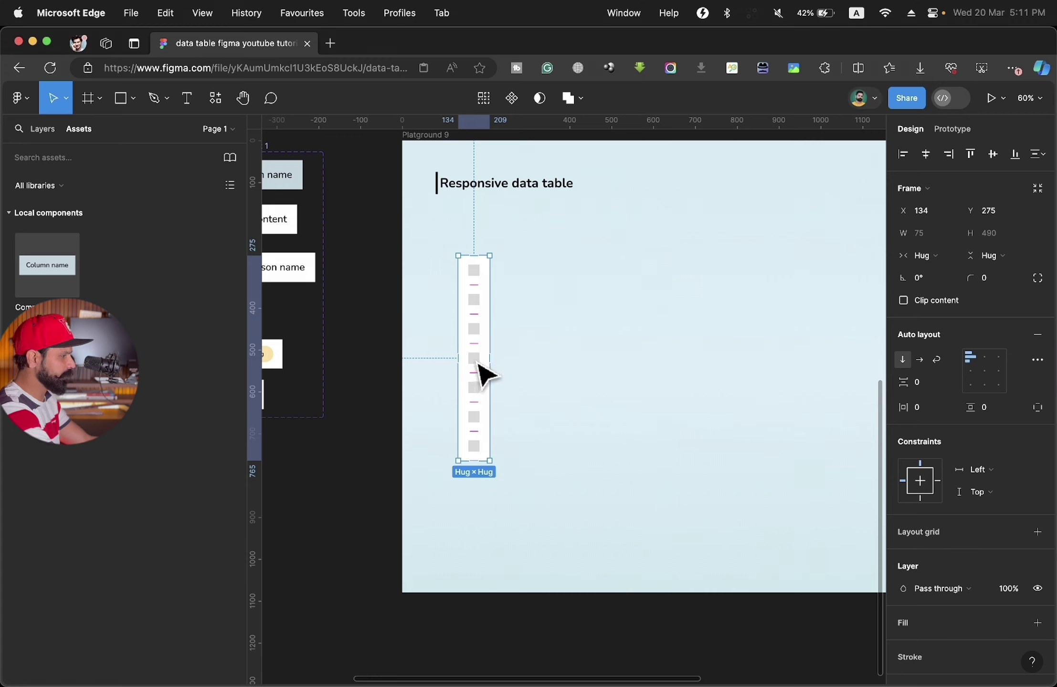
drag(477, 361, 509, 363)
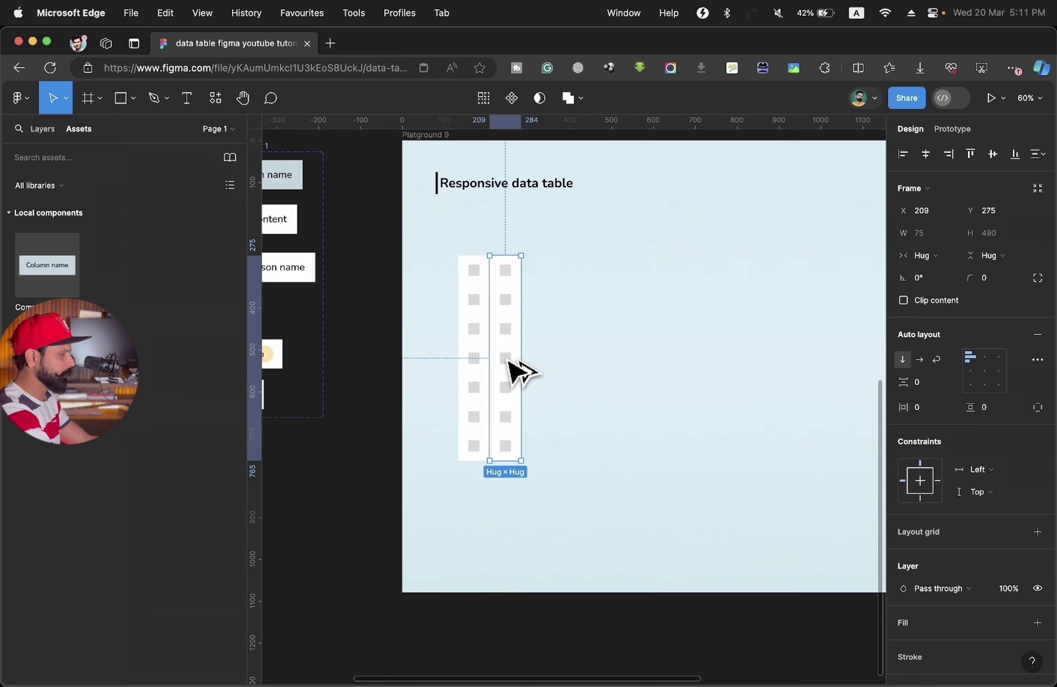
click(590, 385)
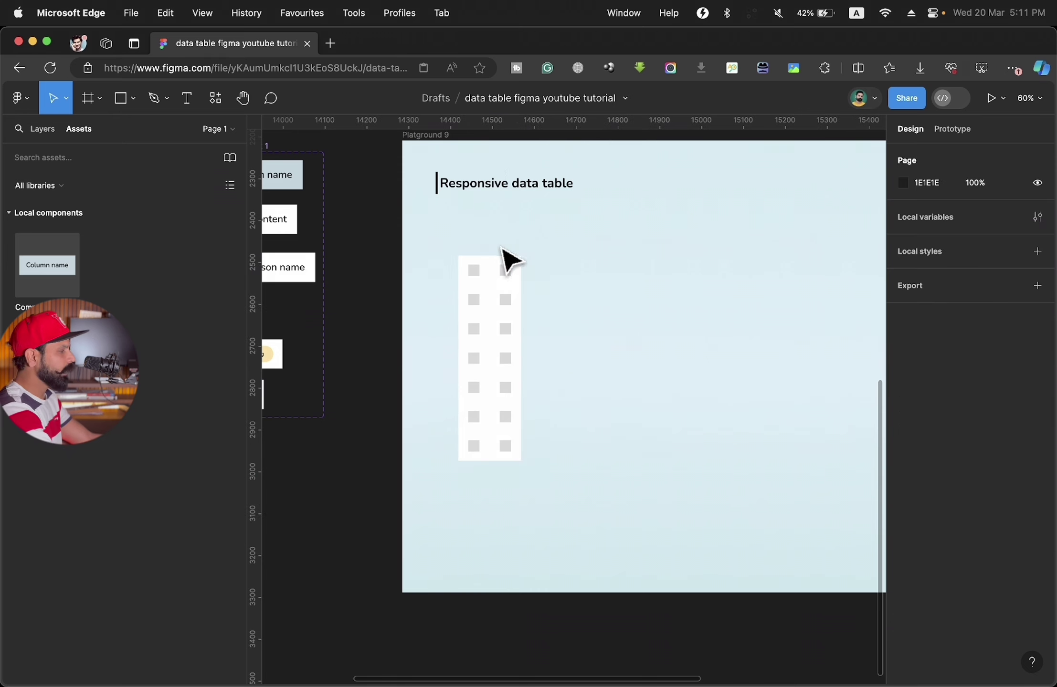
- Set all seven cells of the second column to the Name variant
double_click(503, 269)
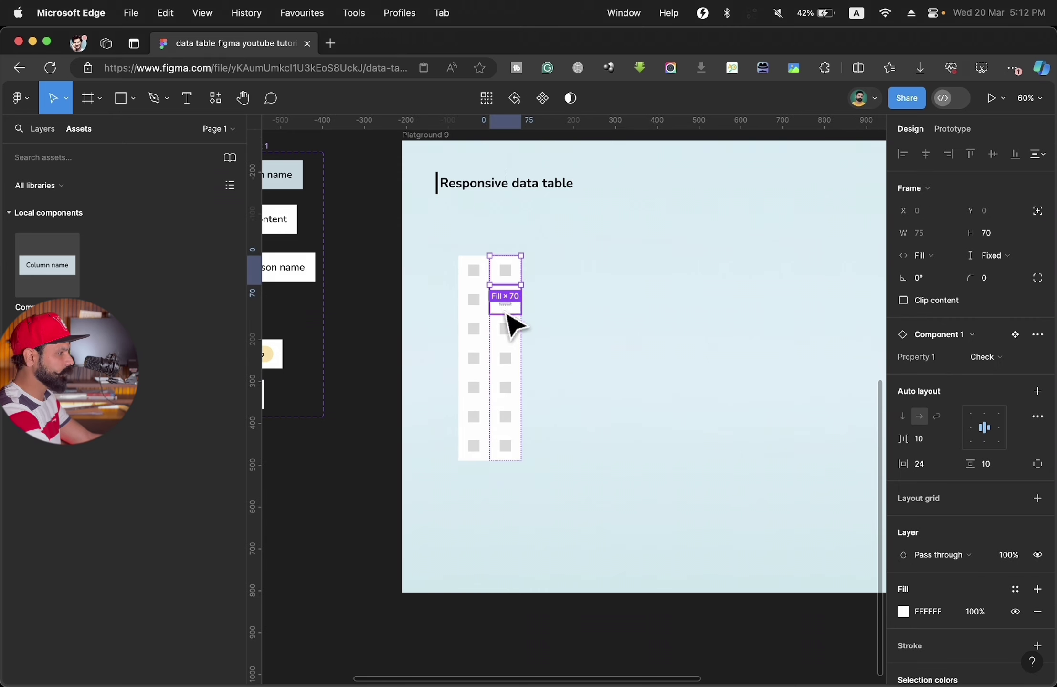
shift+click(506, 308)
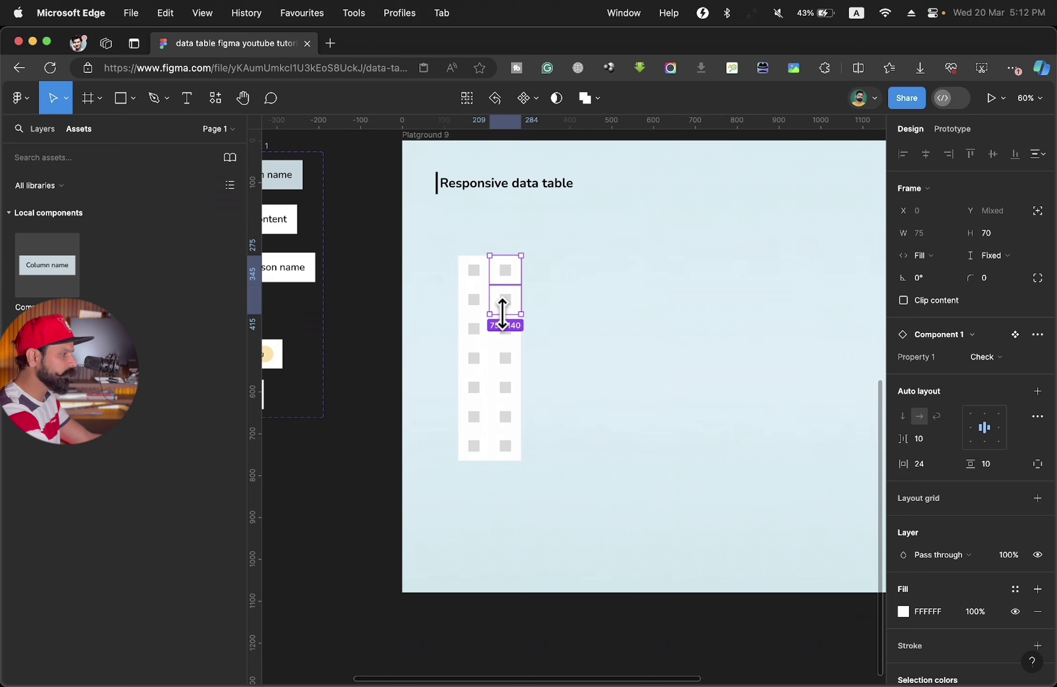
shift+click(508, 338)
shift+click(509, 367)
shift+click(510, 396)
shift+click(507, 419)
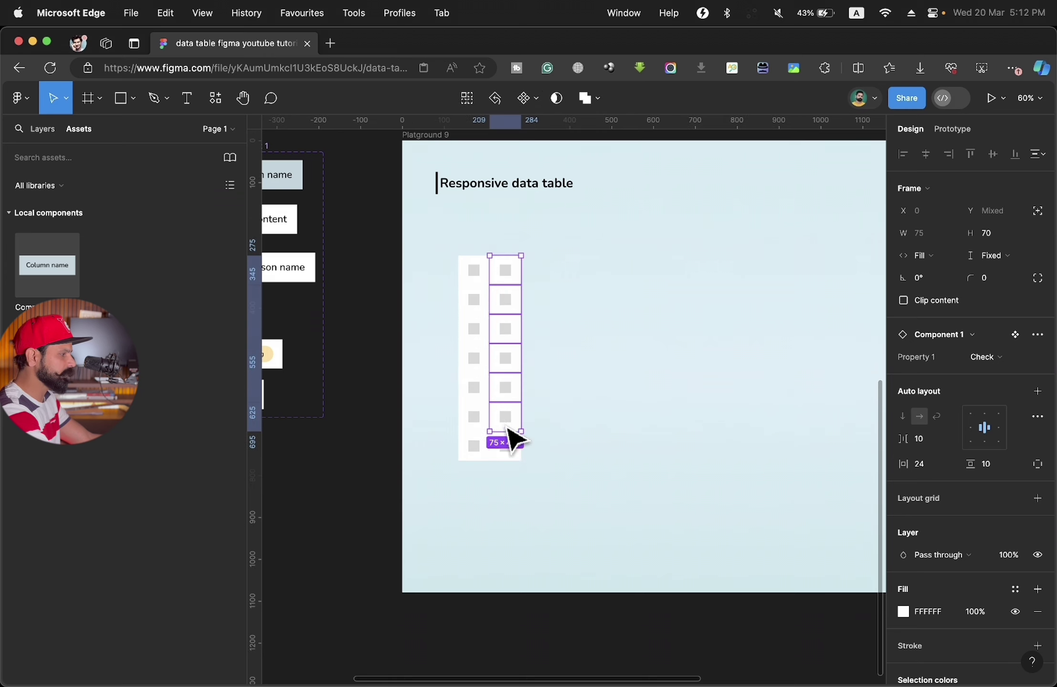
shift+click(509, 447)
click(979, 357)
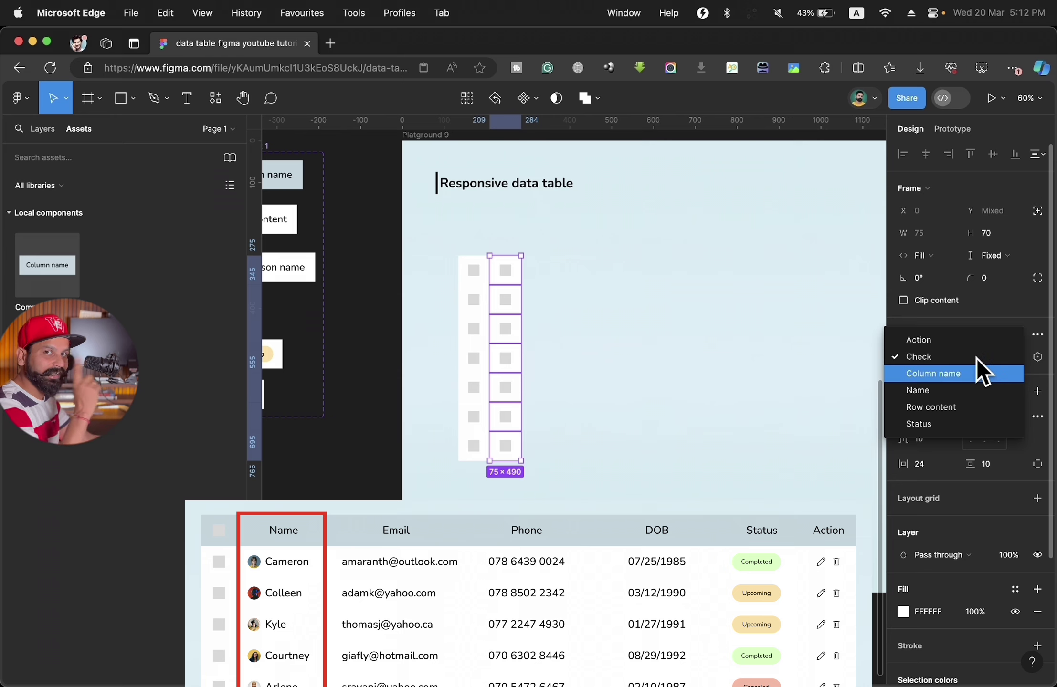
click(976, 358)
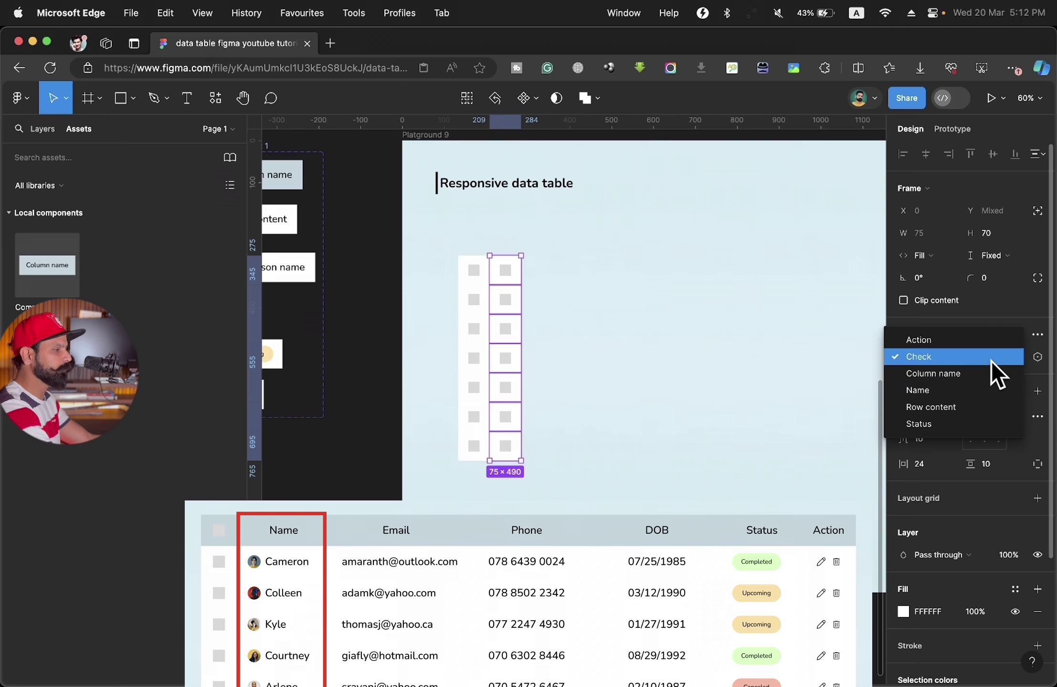
click(1010, 391)
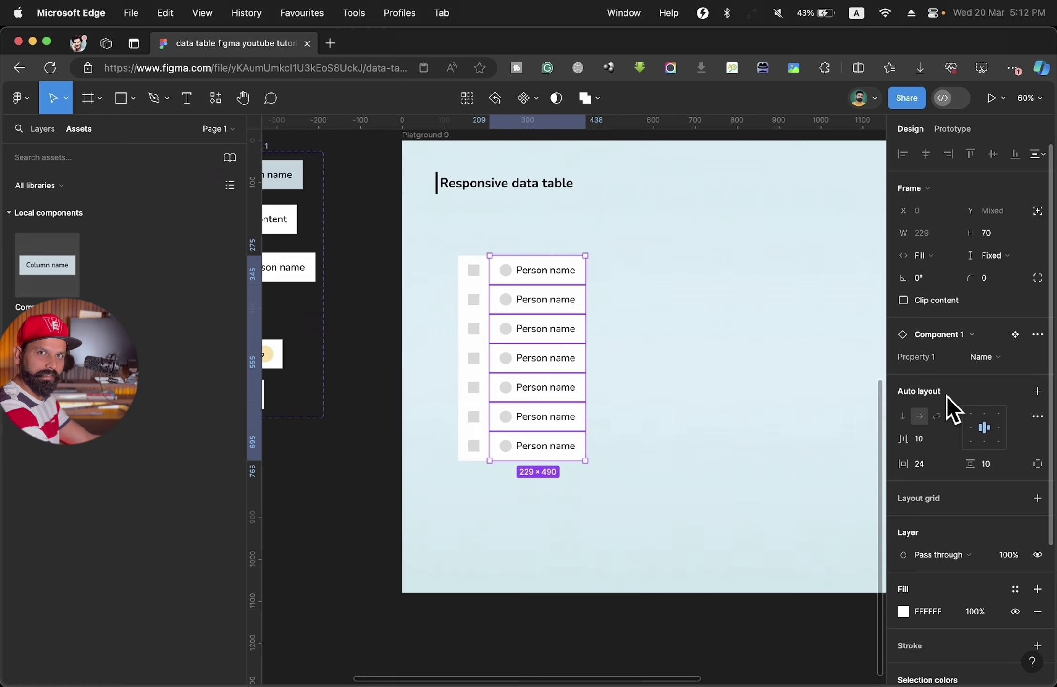
click(735, 383)
scroll(735, 383, right, 1)
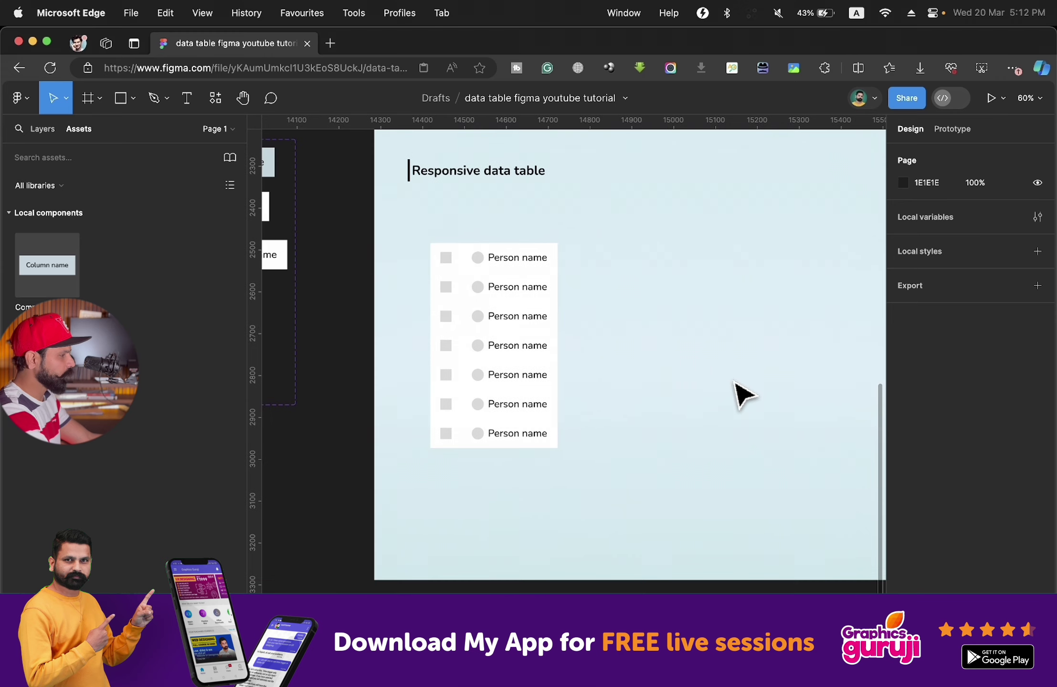
- Duplicate the Person name column to its right, repeating with Cmd+D for more columns
click(527, 335)
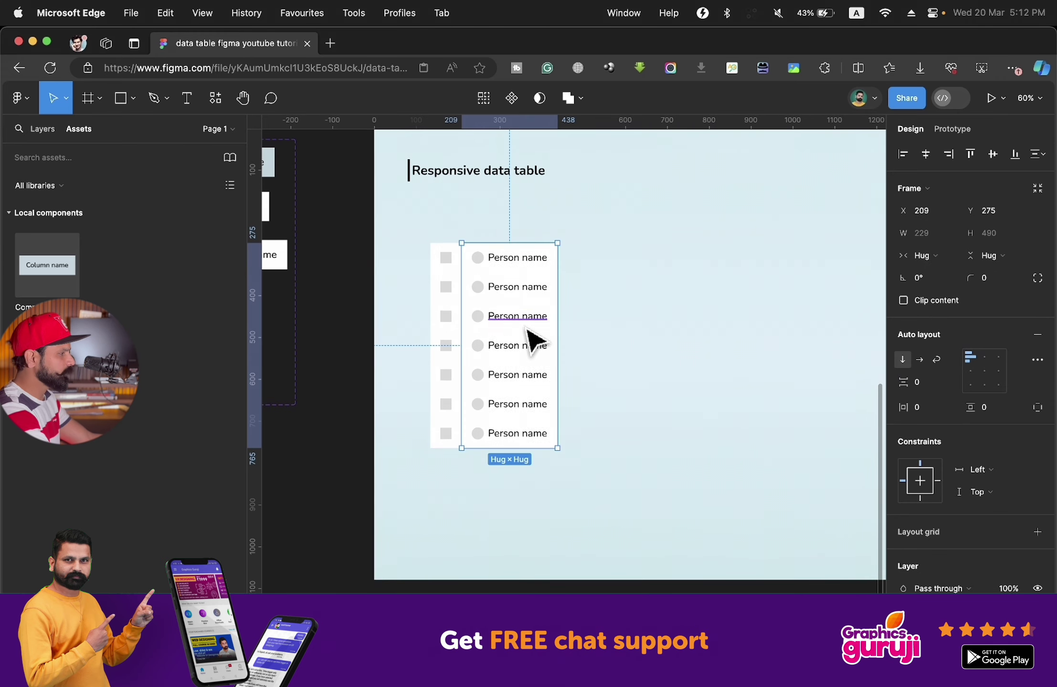
scroll(527, 334, up, 10)
scroll(528, 334, down, 5)
scroll(530, 337, up, 3)
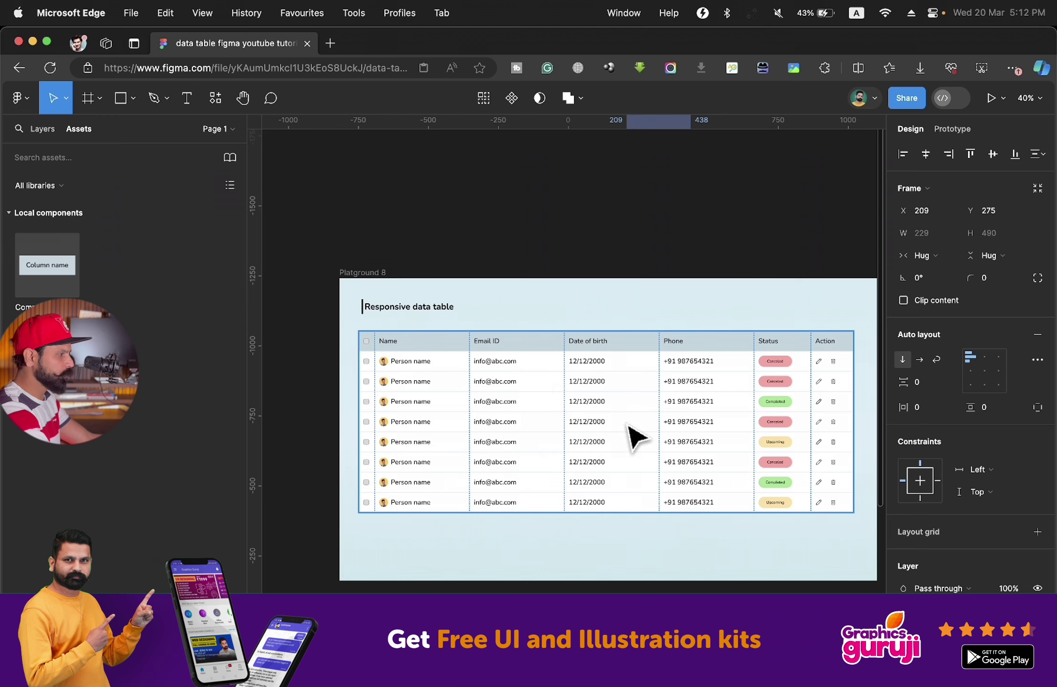
scroll(847, 453, down, 3)
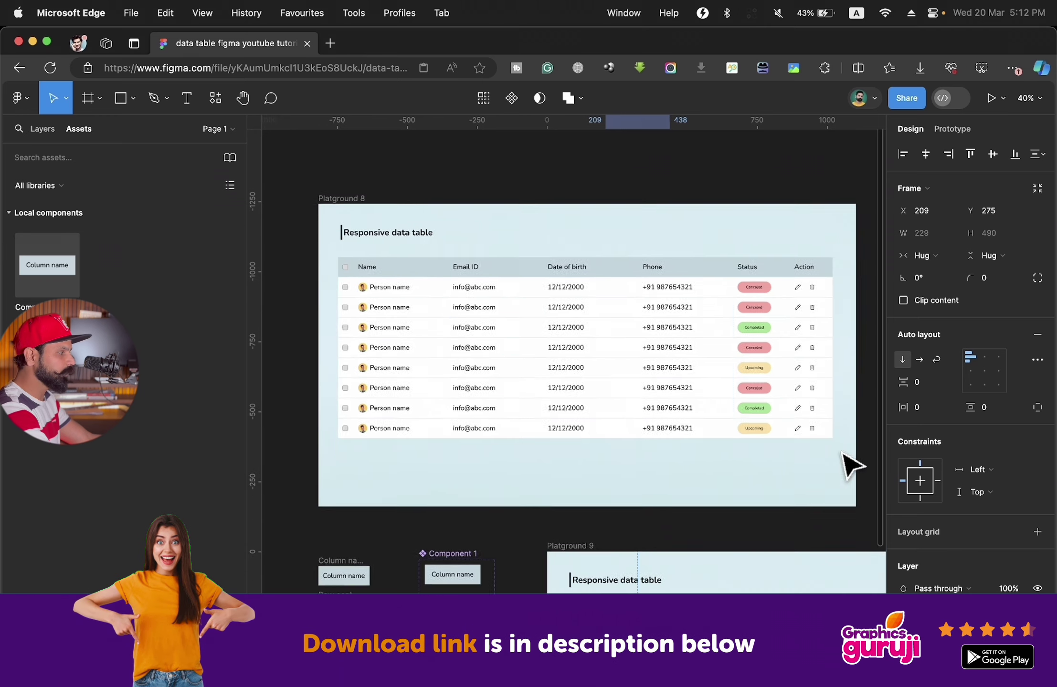
scroll(845, 461, down, 3)
scroll(811, 460, down, 5)
scroll(749, 425, up, 4)
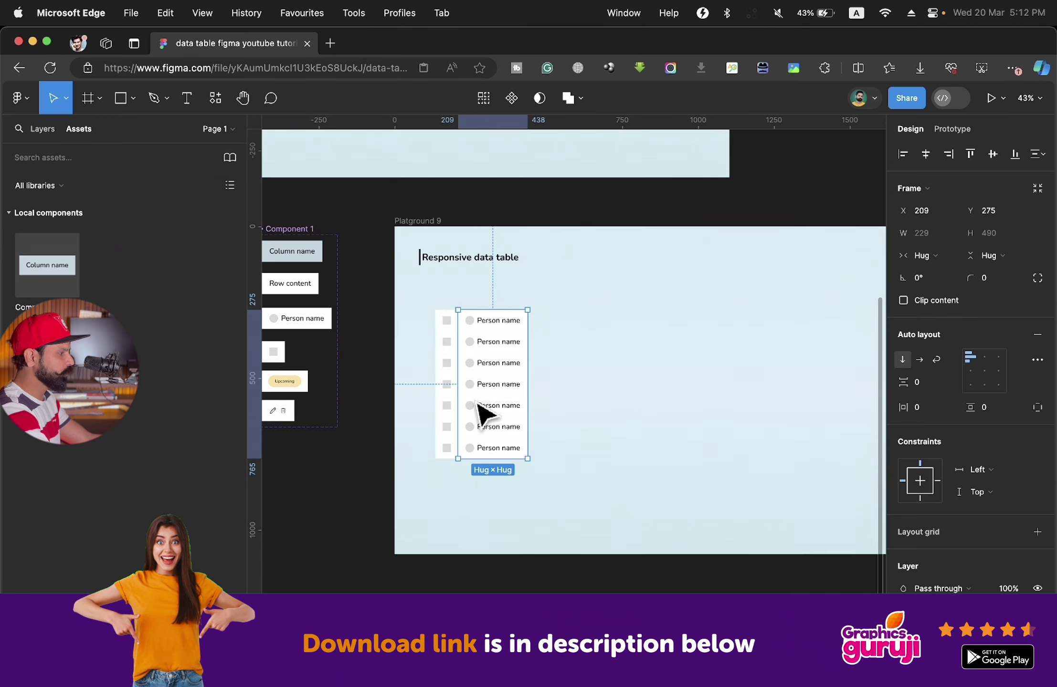
alt+drag(484, 413, 560, 413)
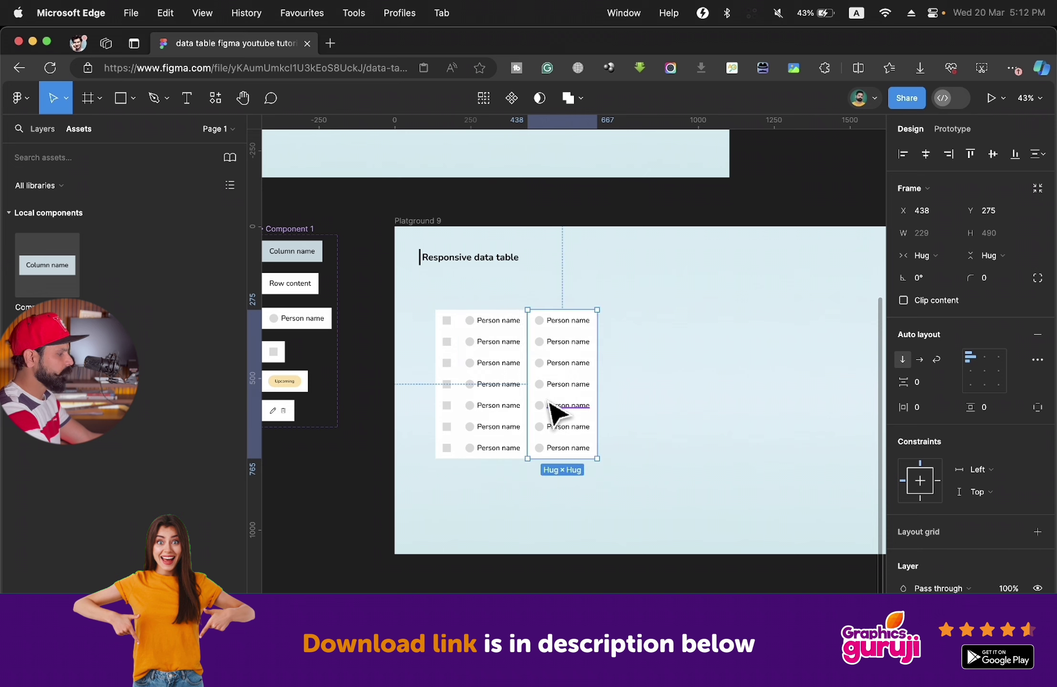
key(super+d)
key(super+d)
key(super+d)
key(super+d)
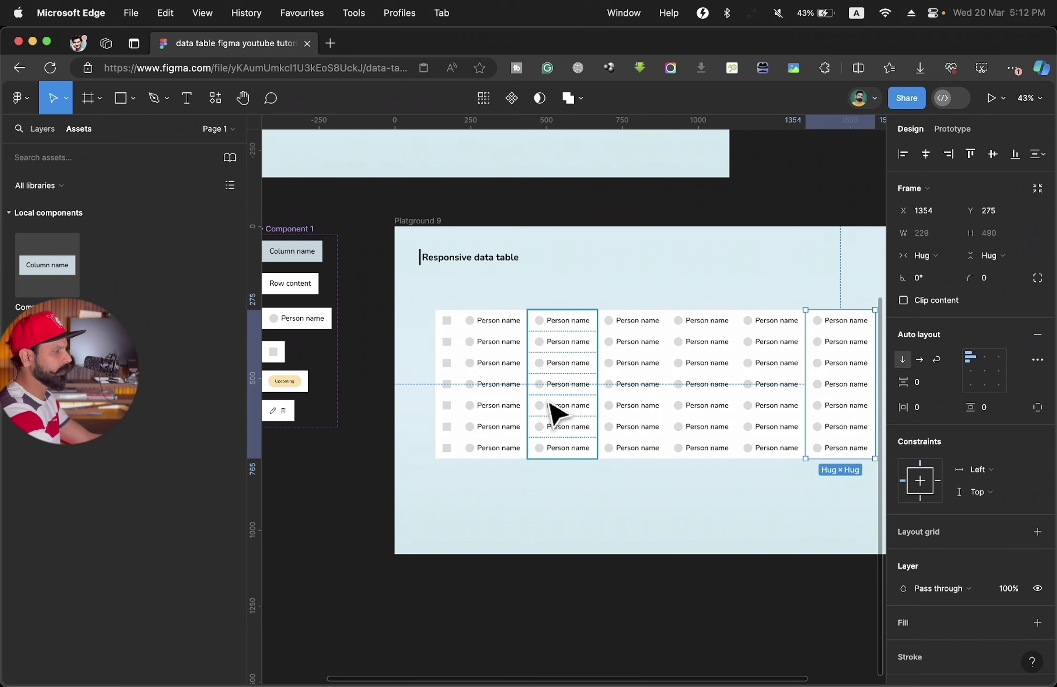
- Select all seven columns and wrap them in a horizontal auto-layout frame
scroll(556, 413, down, 1)
scroll(556, 413, right, 1)
ctrl+scroll(553, 413, down, 3)
mouse_move(762, 296)
mouse_down()
mouse_move(439, 425)
mouse_move(435, 415)
mouse_up()
key(shift+a)
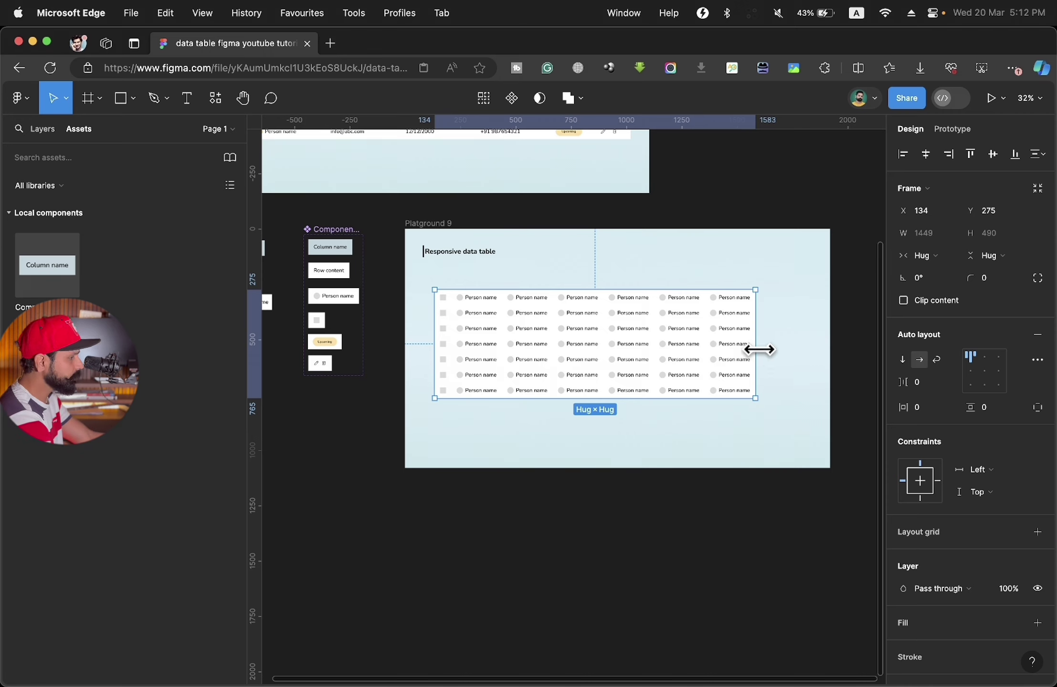
- Select all table columns and set their horizontal resizing to Fill container
drag(759, 350, 792, 365)
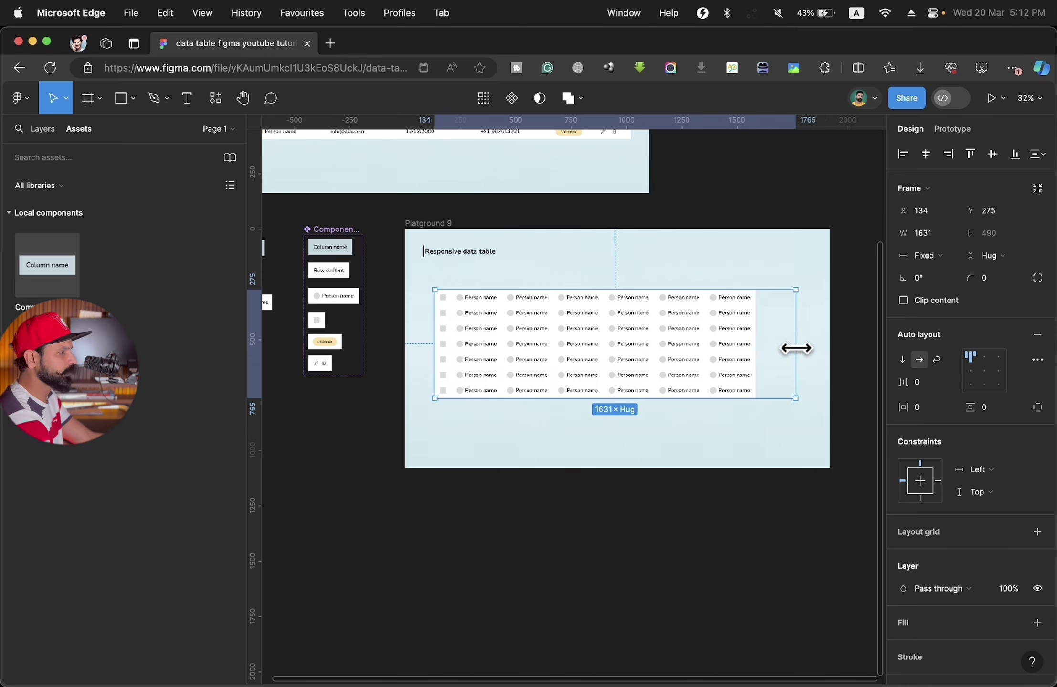
click(735, 370)
shift+click(679, 366)
shift+click(625, 359)
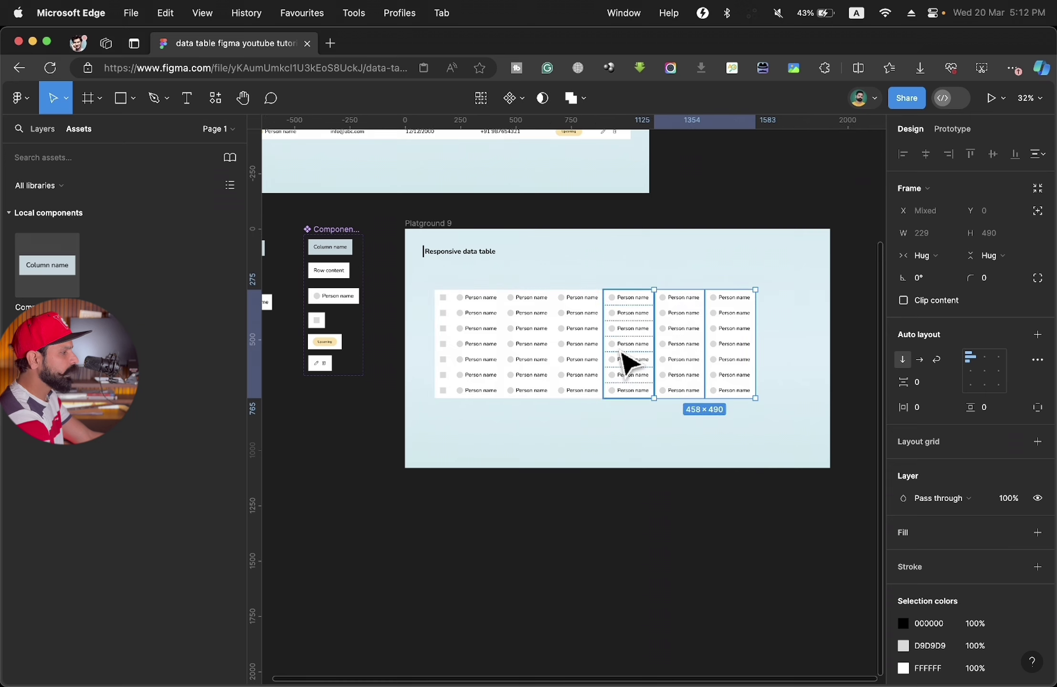
shift+click(567, 354)
shift+click(525, 346)
shift+click(479, 352)
shift+click(446, 354)
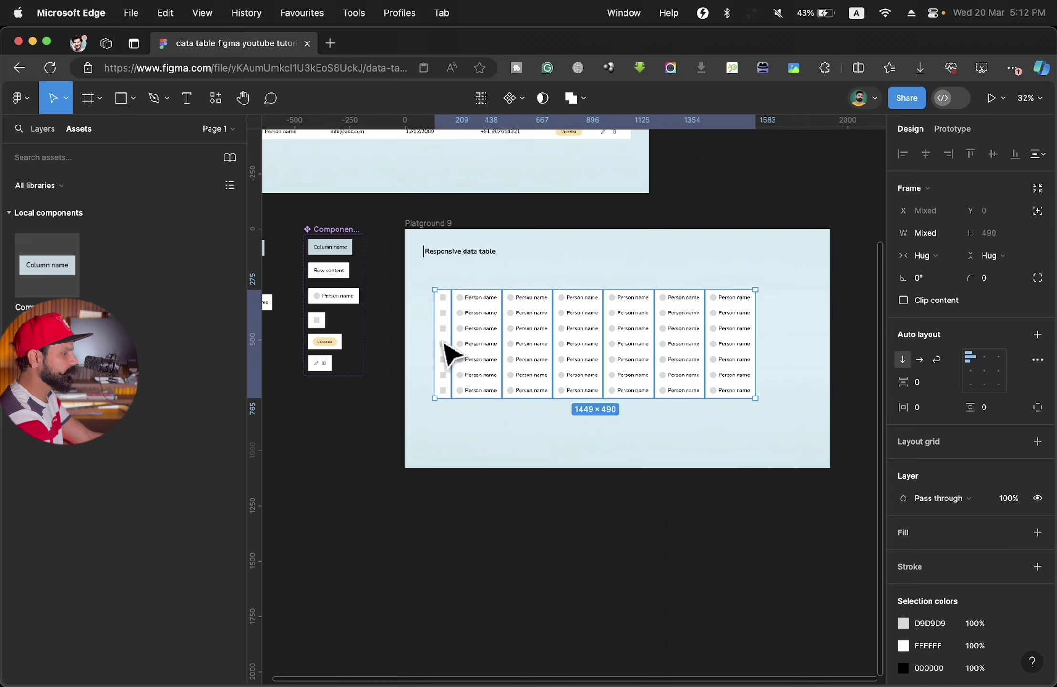
click(947, 261)
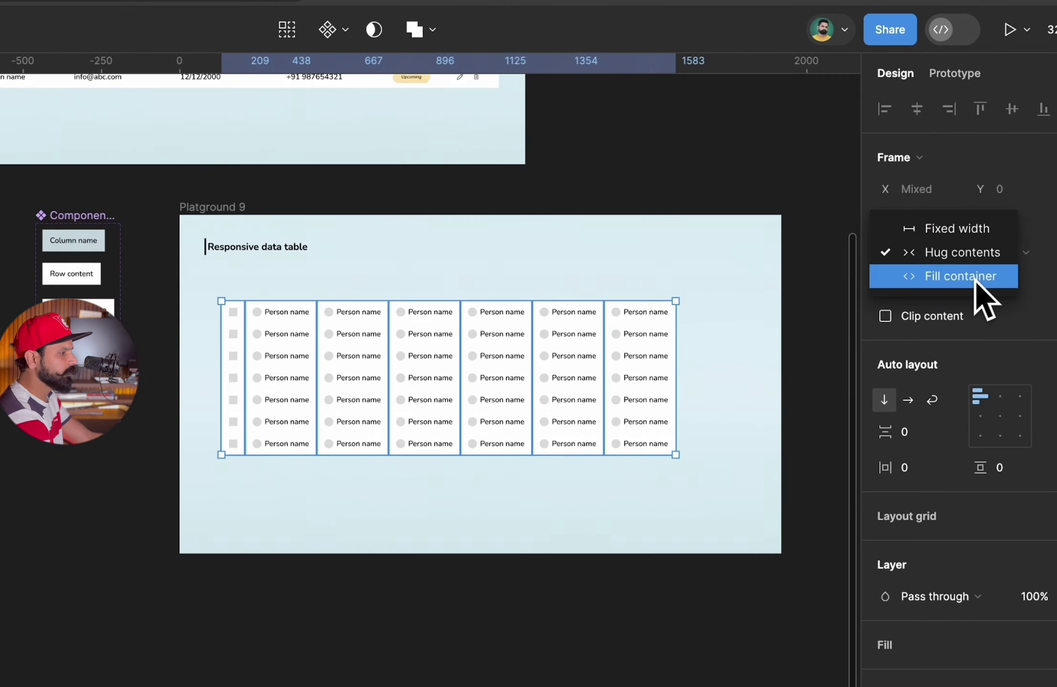
click(983, 279)
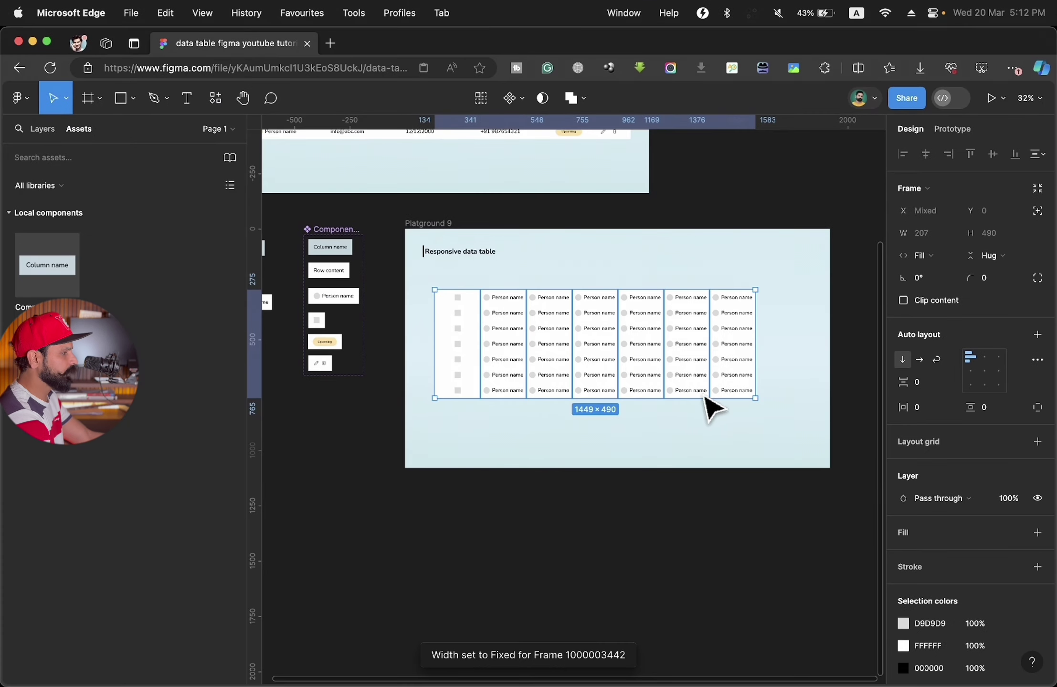
- Narrow the checkbox column to a fixed width of 80
scroll(644, 422, up, 2)
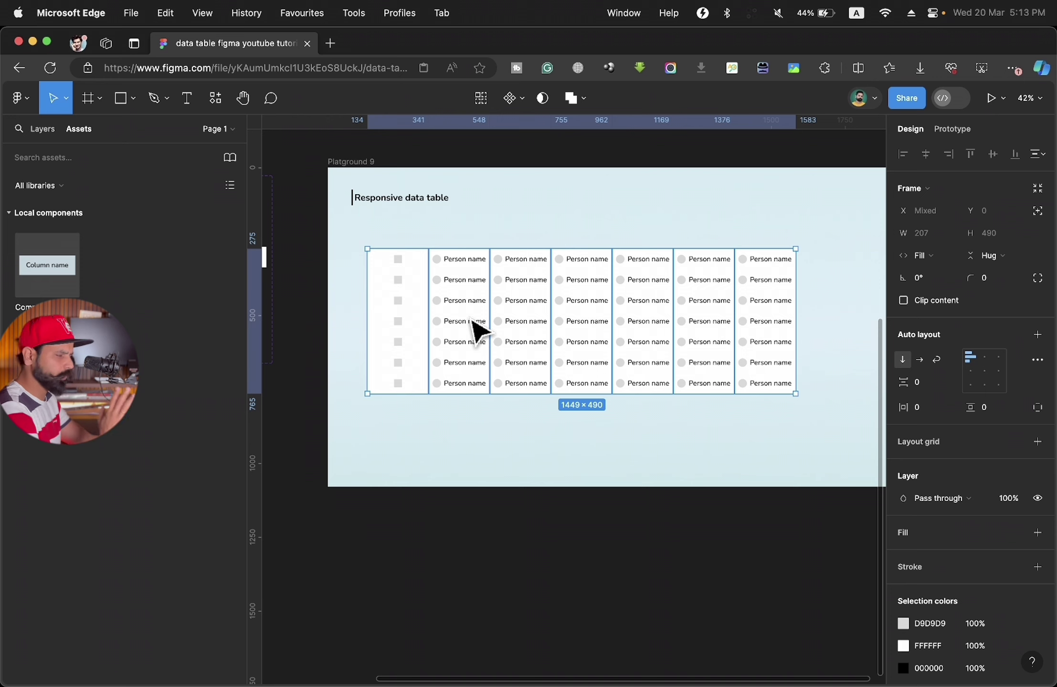
click(524, 446)
click(420, 306)
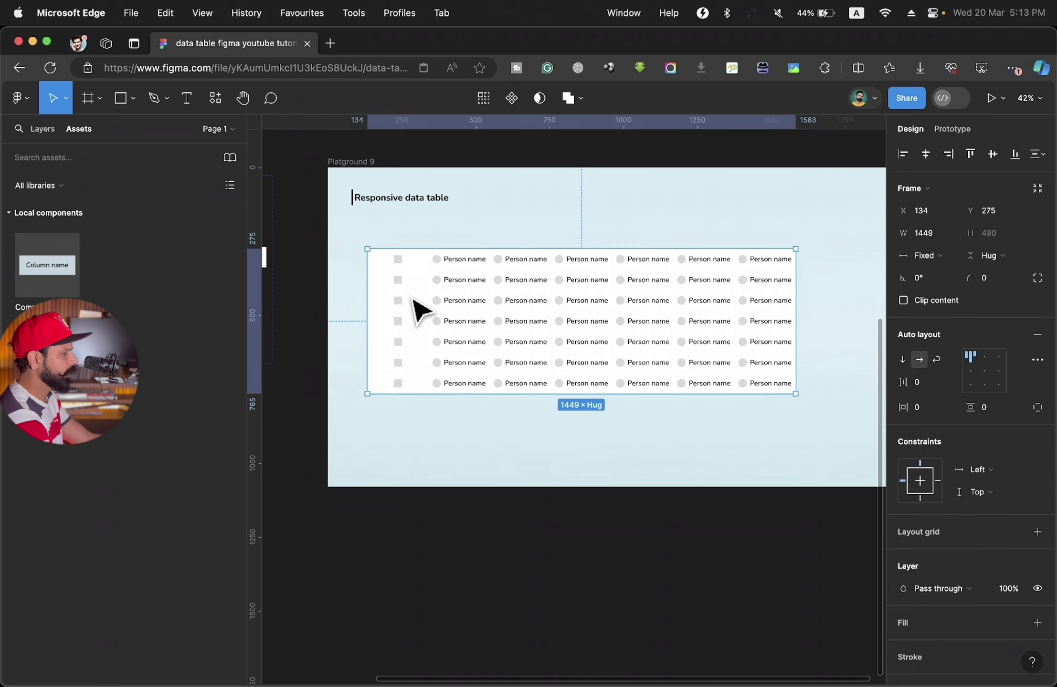
scroll(420, 308, up, 3)
drag(432, 295, 382, 292)
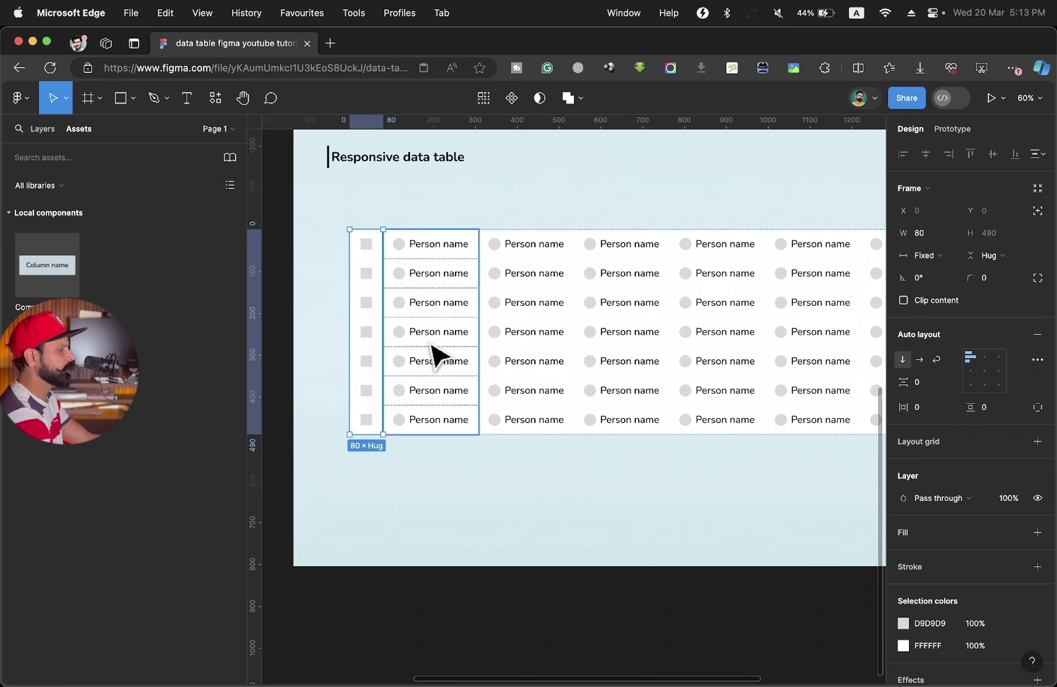
click(538, 488)
scroll(537, 488, right, 2)
- Switch the top cell of all six name columns to the Column name variant
scroll(533, 477, down, 3)
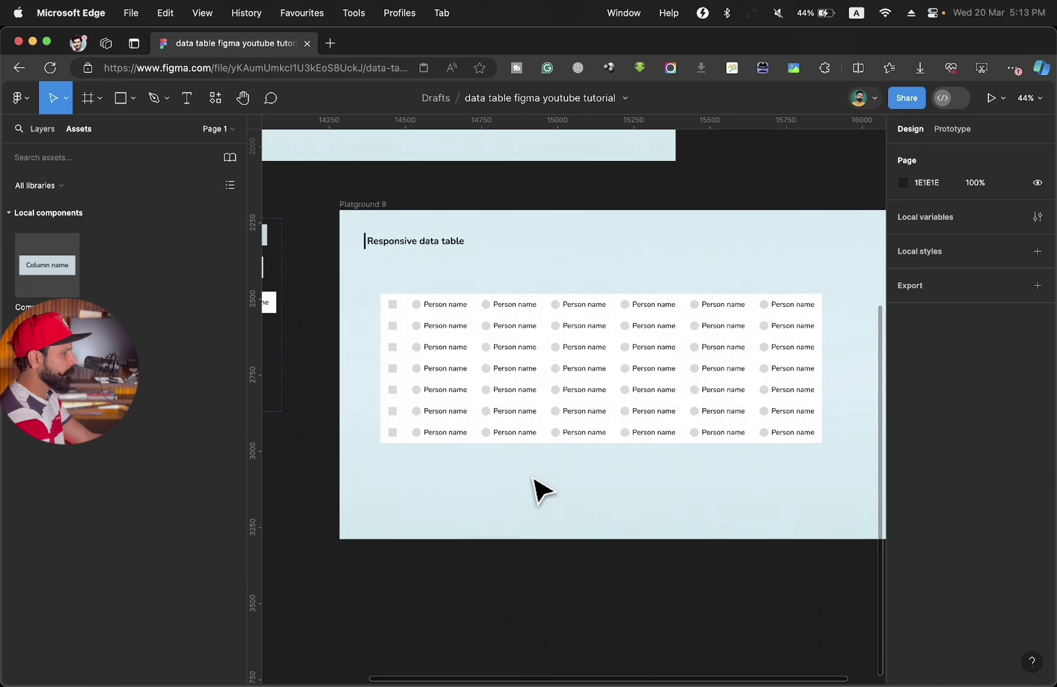
click(763, 320)
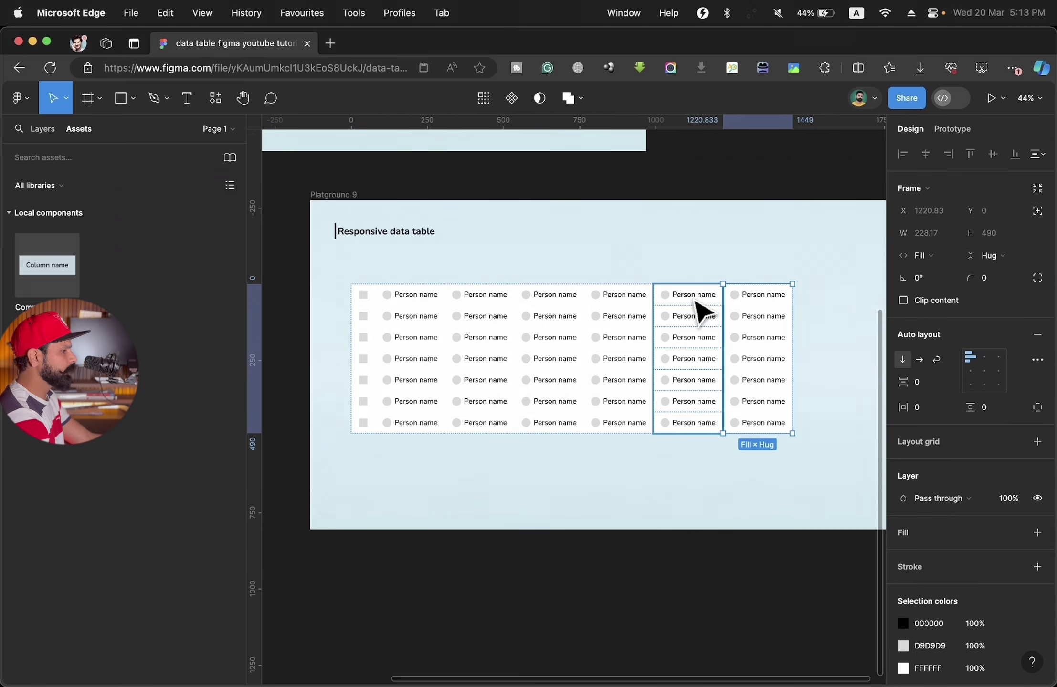
click(771, 302)
shift+click(696, 298)
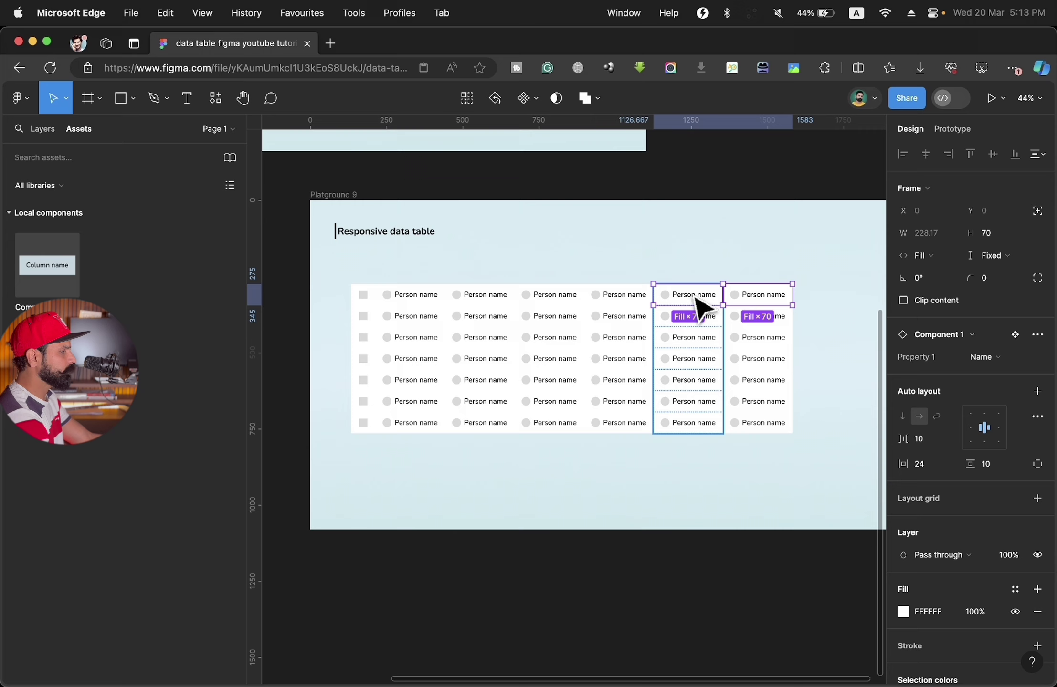
shift+click(624, 300)
shift+click(539, 299)
shift+click(485, 301)
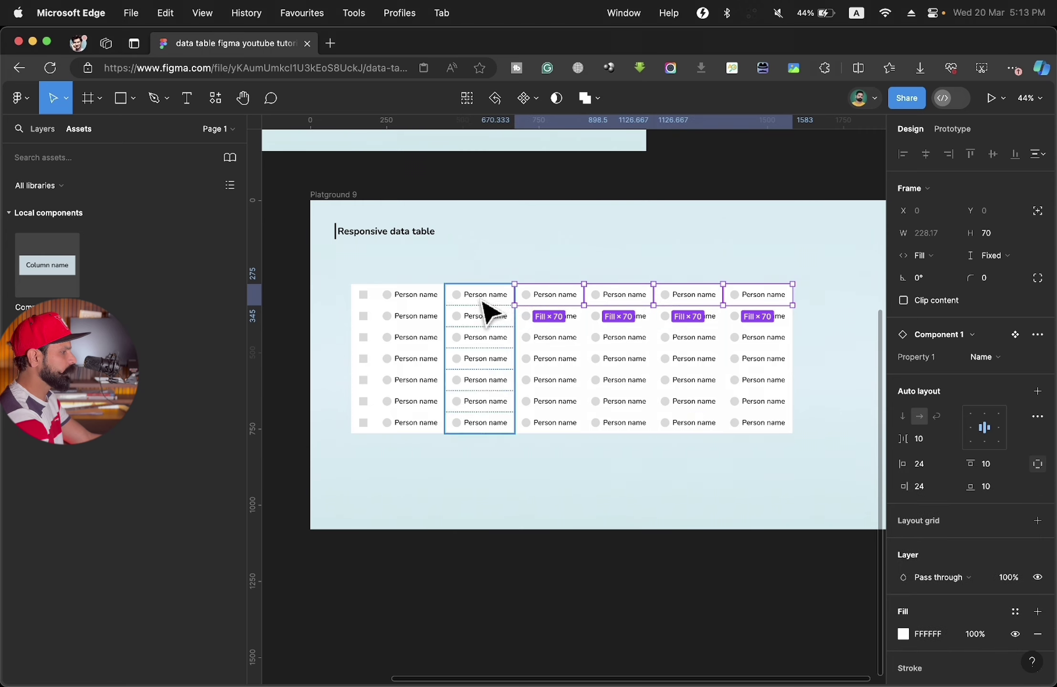
shift+click(409, 299)
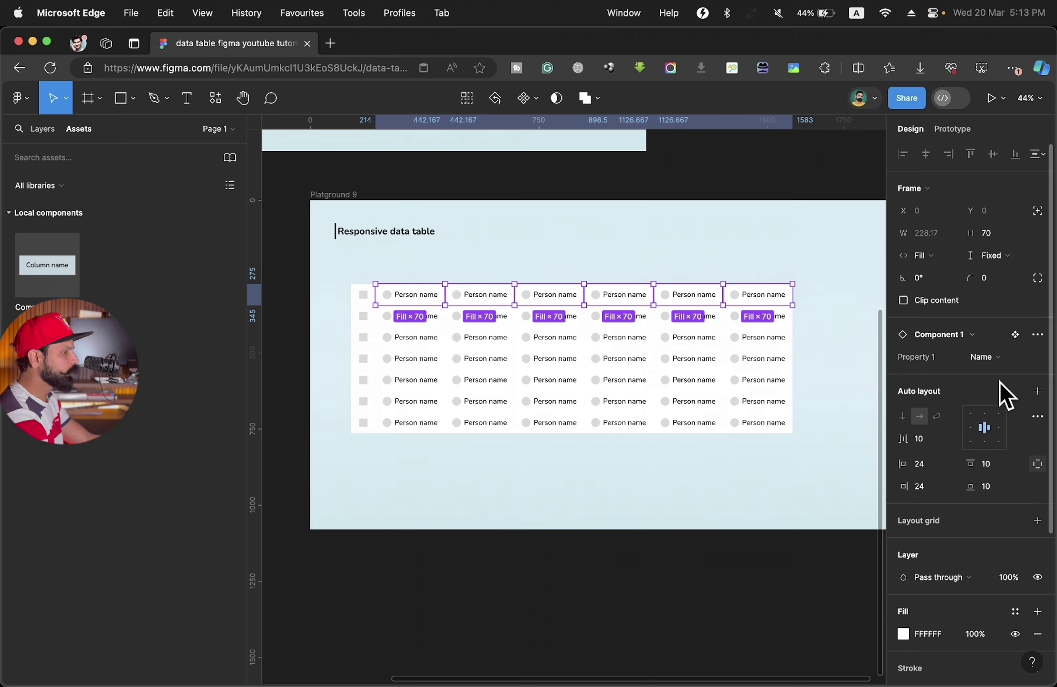
click(999, 359)
click(991, 337)
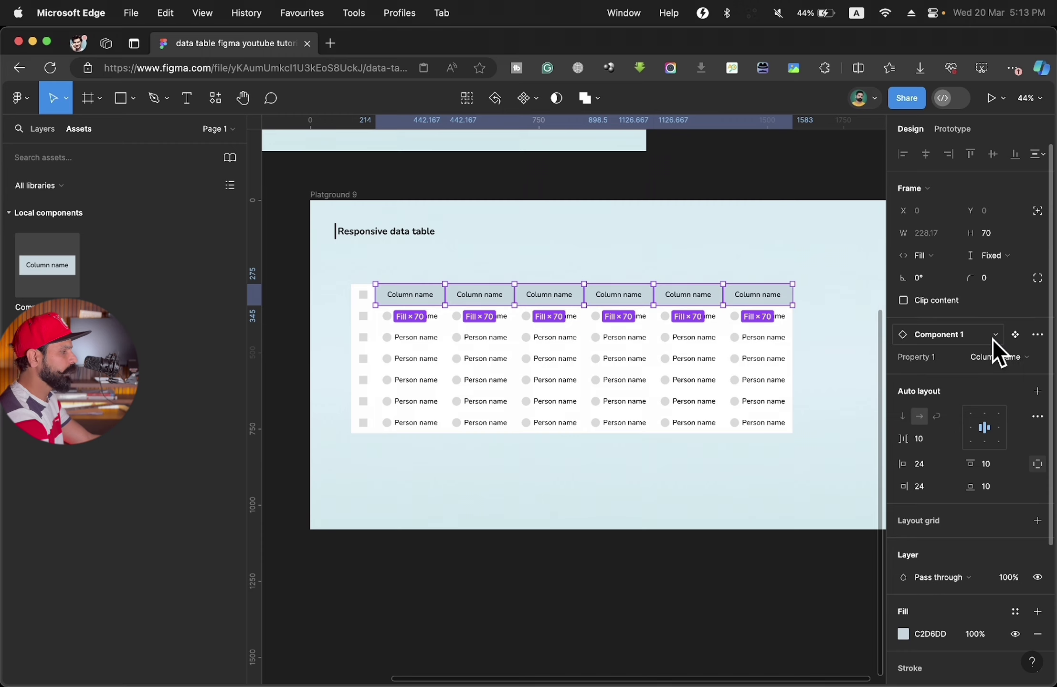
click(833, 489)
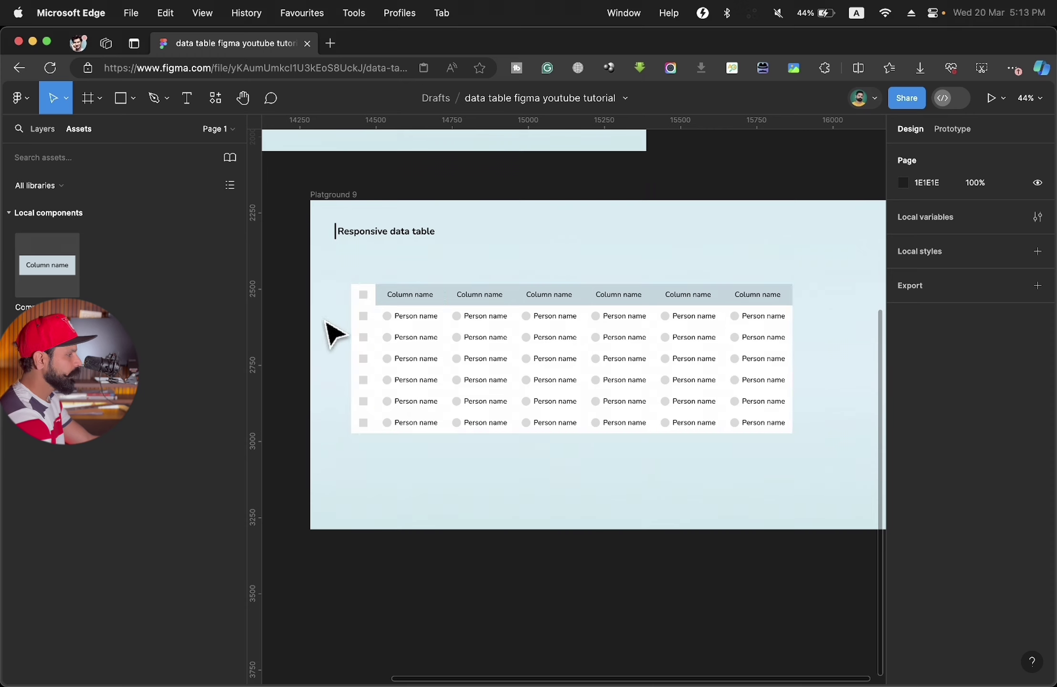
- Copy the header row's fill colour onto the checkbox header cell with the eyedropper
ctrl+scroll(368, 305, up, 5)
click(392, 306)
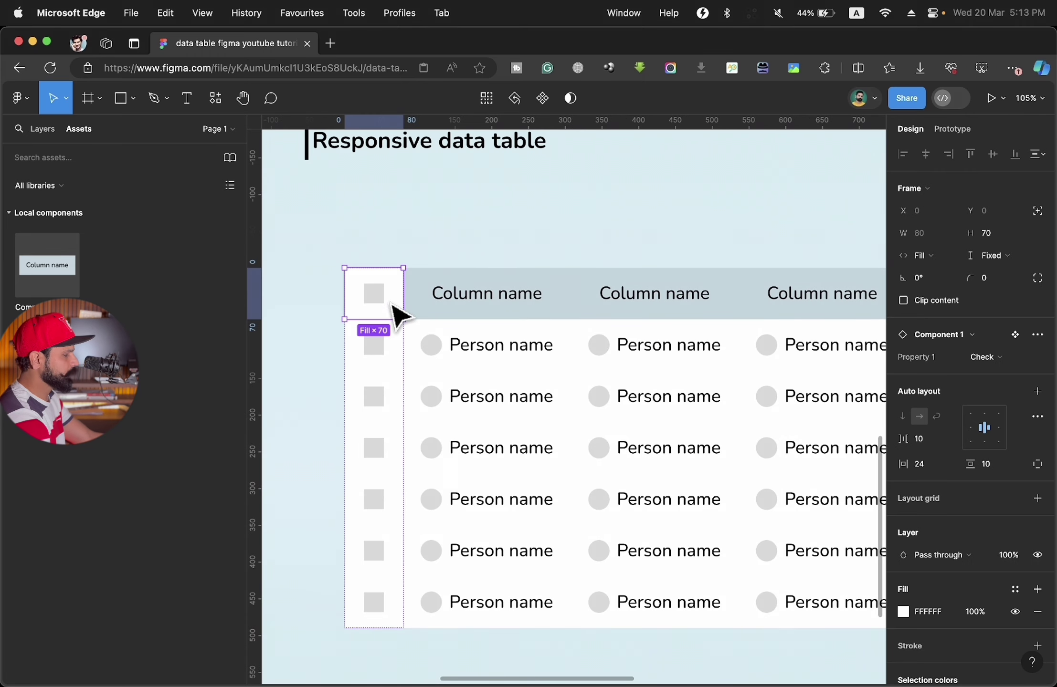
key(i)
click(551, 289)
key(Escape)
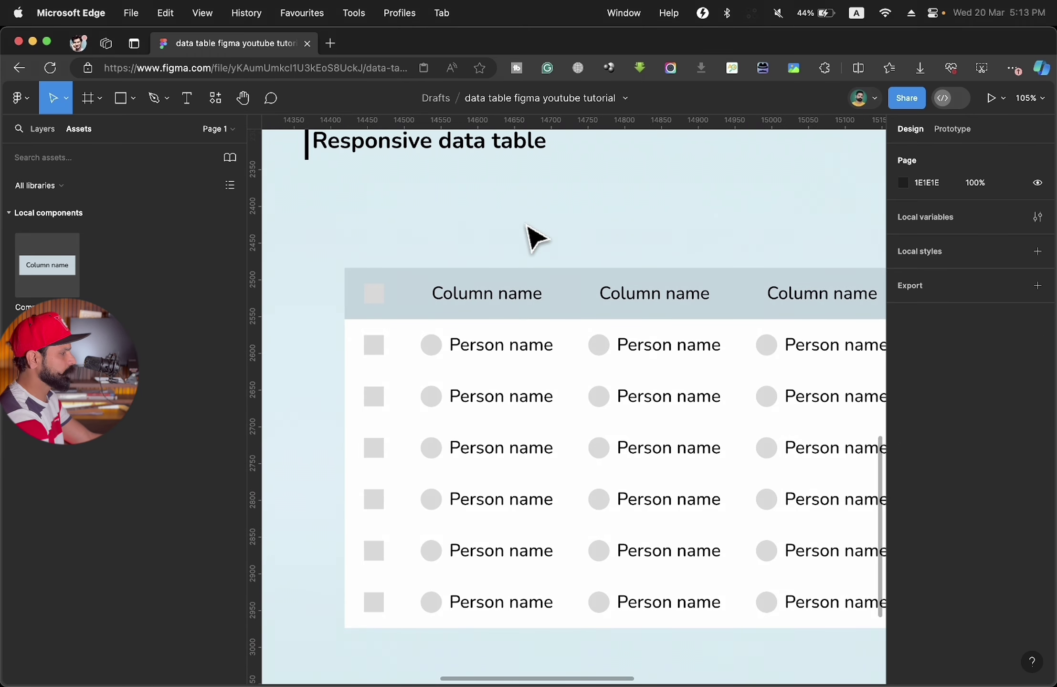
- Select the second table column to begin relabelling its header
ctrl+scroll(424, 288, down, 8)
ctrl+scroll(427, 289, up, 2)
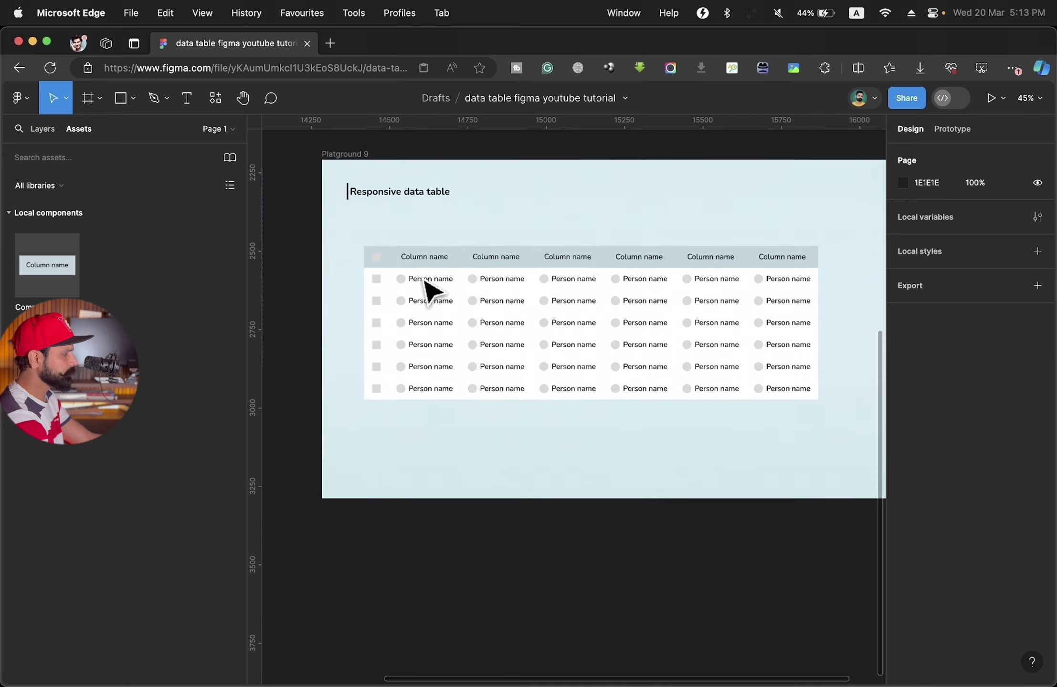
ctrl+scroll(428, 289, up, 1)
double_click(501, 285)
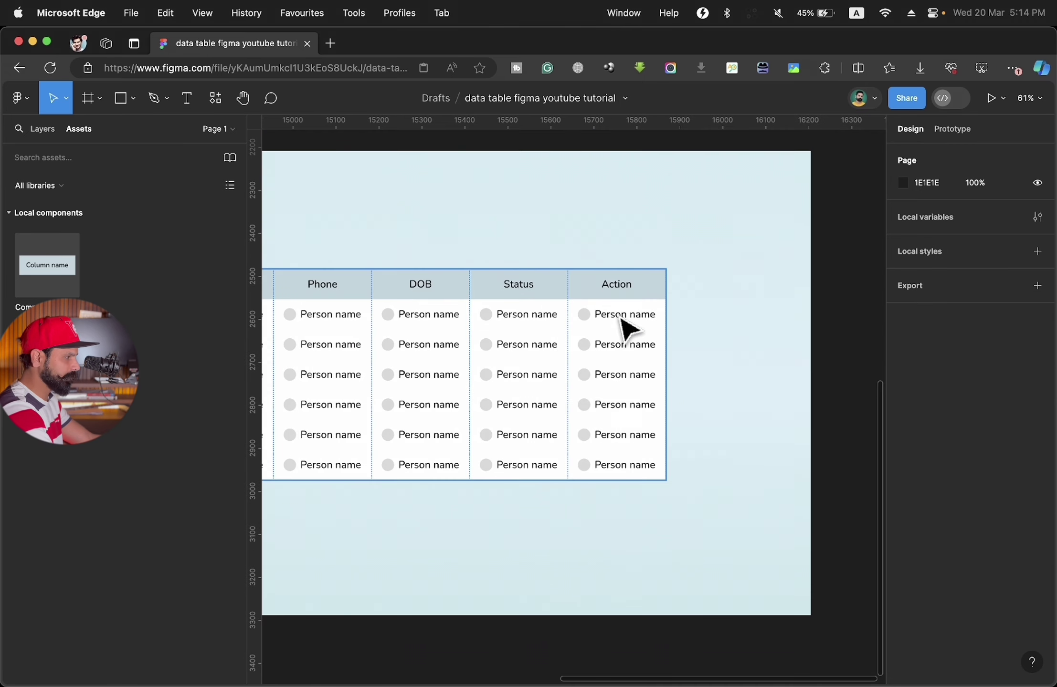
- Switch the Action column cells to the Action variant showing edit and delete icons
click(620, 322)
shift+click(637, 353)
shift+click(639, 377)
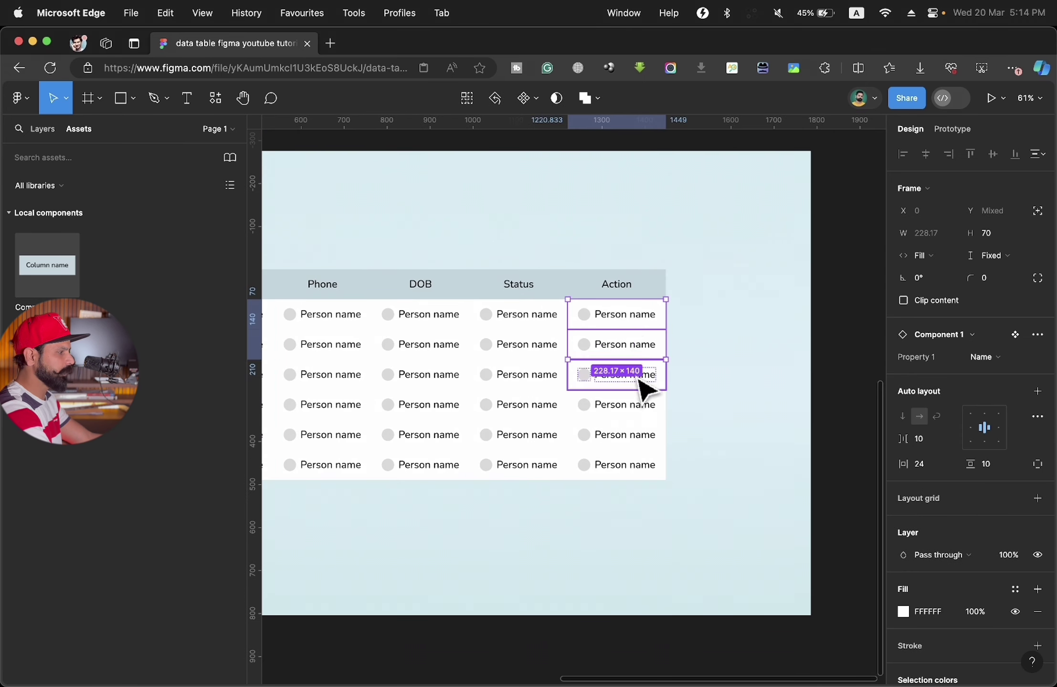
shift+click(639, 408)
shift+click(639, 438)
shift+click(638, 467)
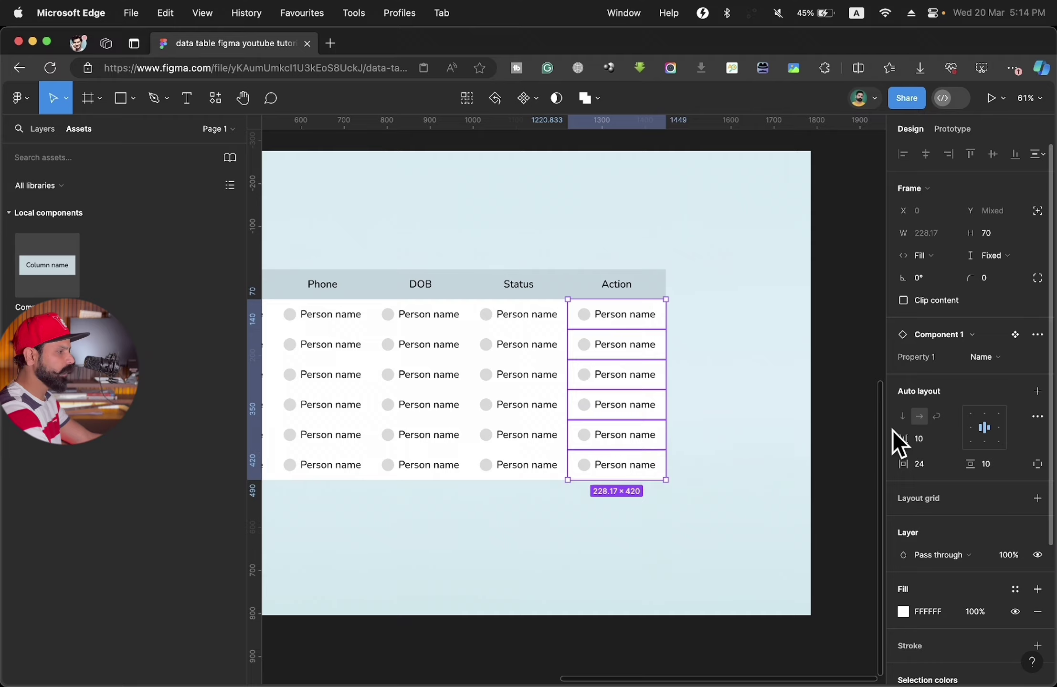
click(983, 357)
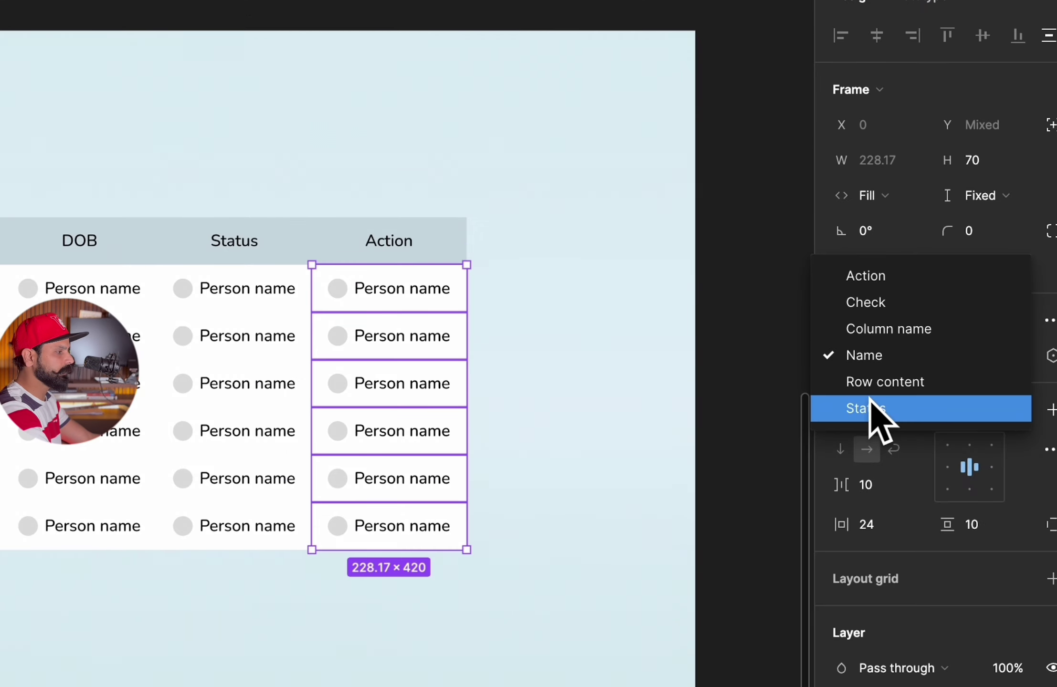
click(878, 281)
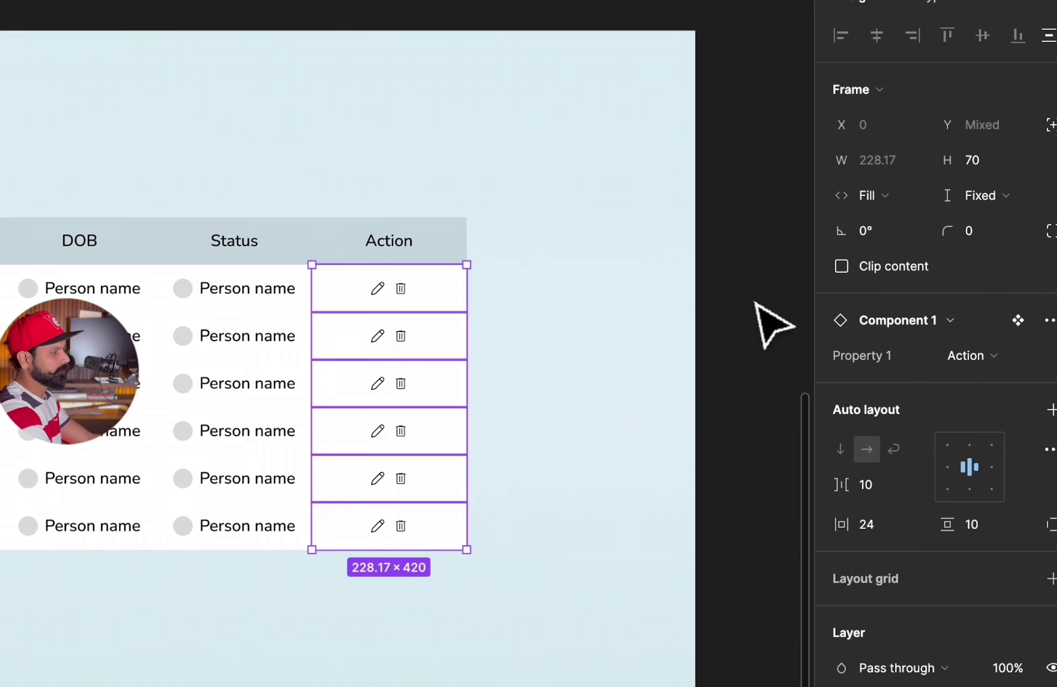
- Switch the six Status column cells to the Status variant with Upcoming badges
click(448, 307)
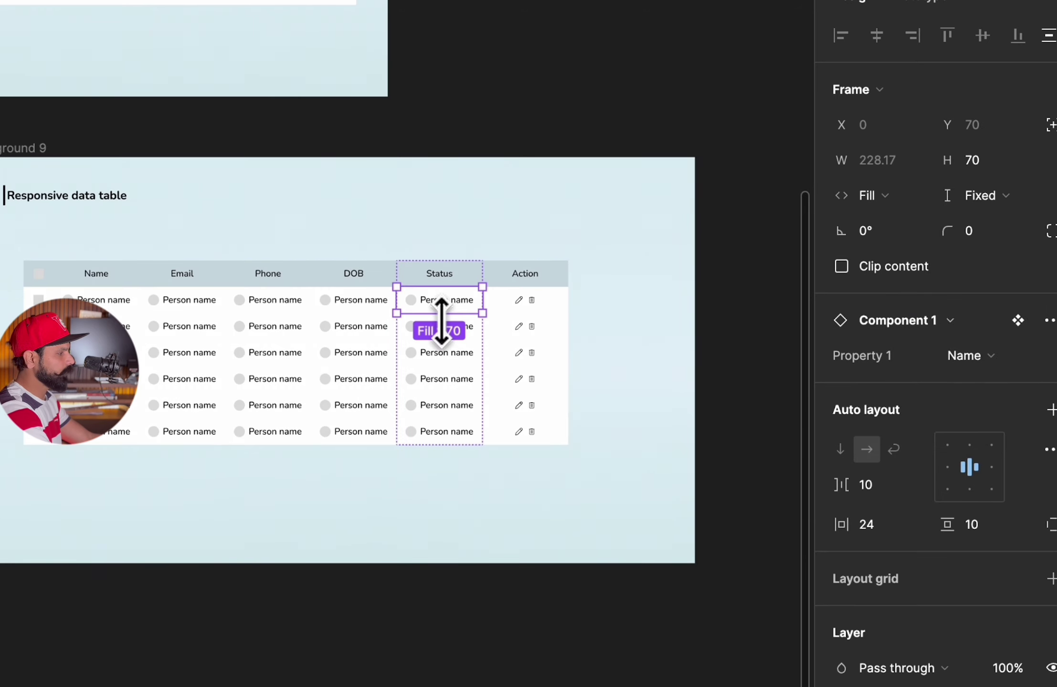
drag(460, 349, 453, 458)
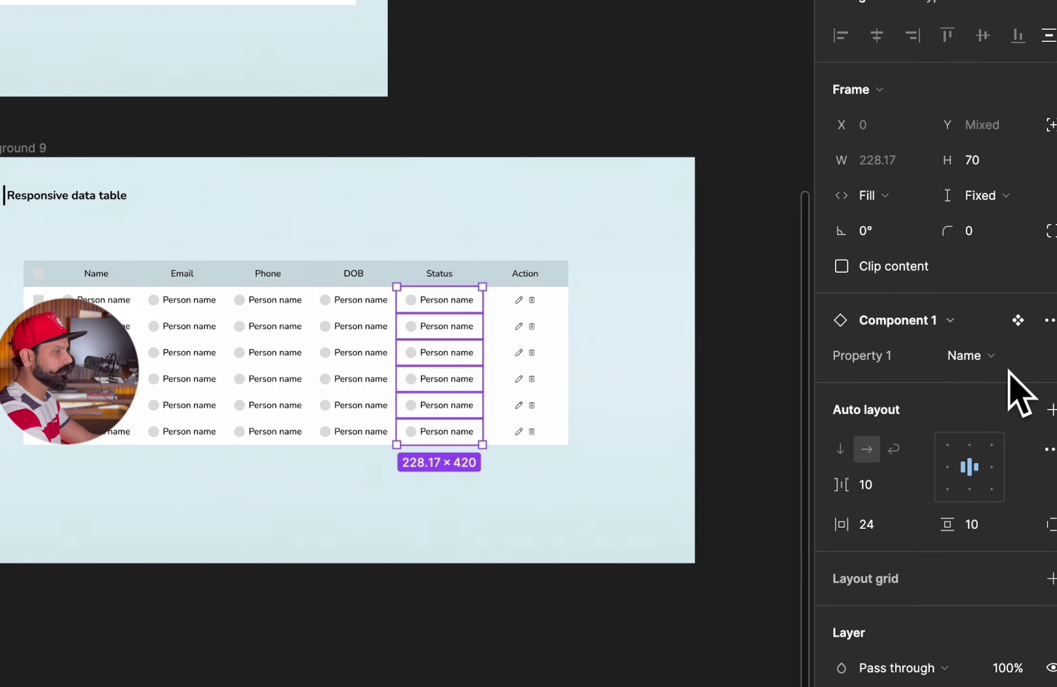
click(990, 356)
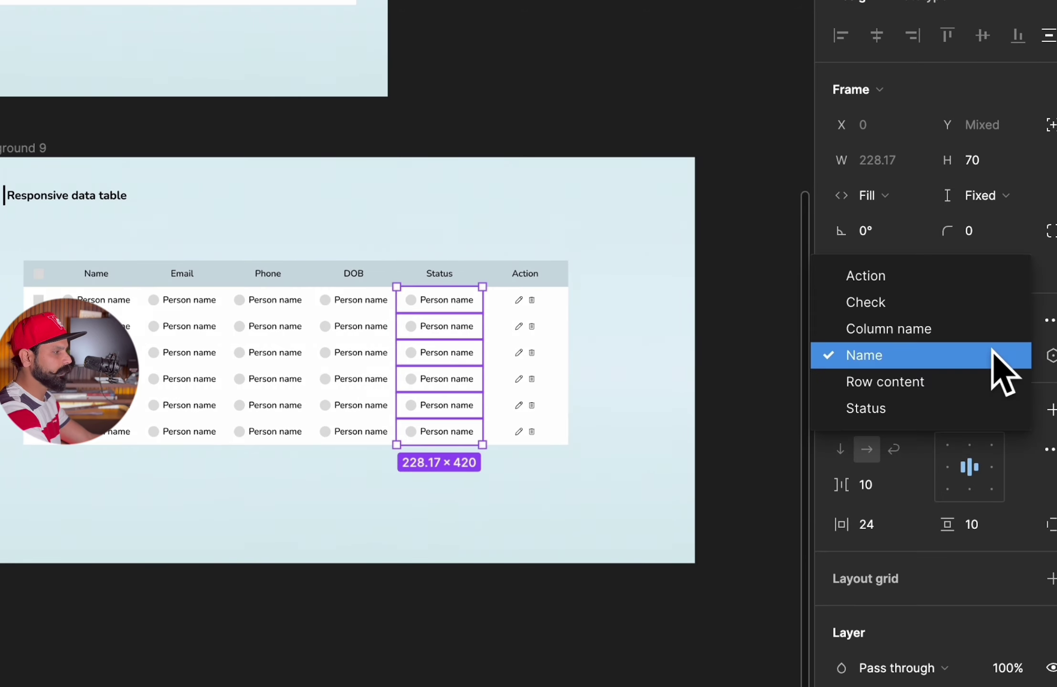
click(928, 412)
scroll(723, 422, down, 3)
- Delete the avatar circles from the Email column cells
click(712, 404)
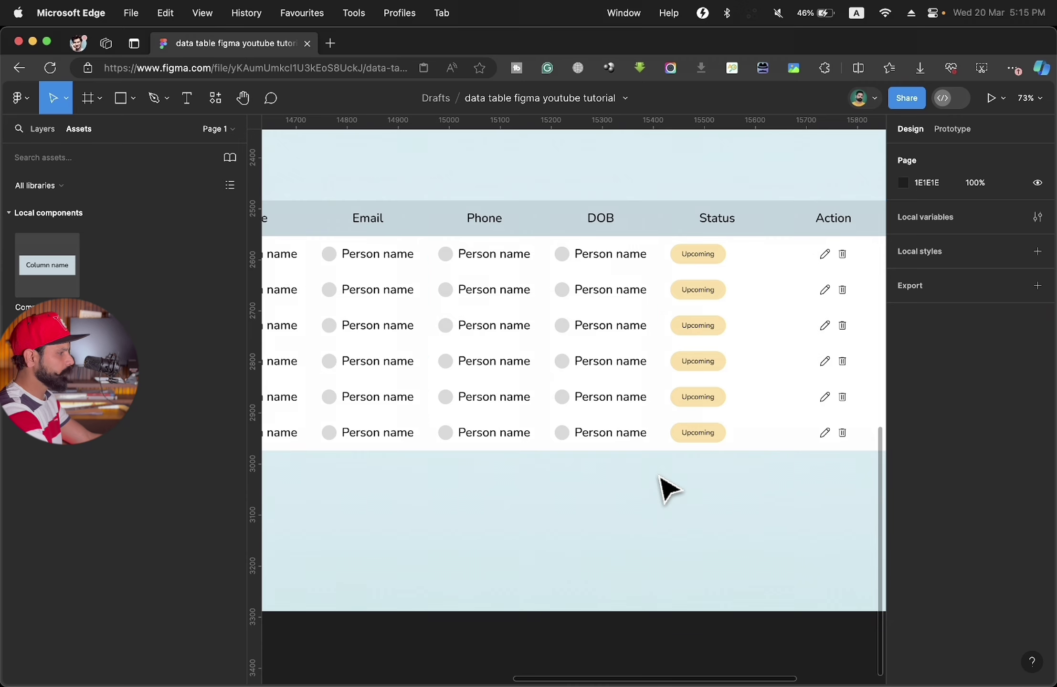
scroll(660, 488, up, 3)
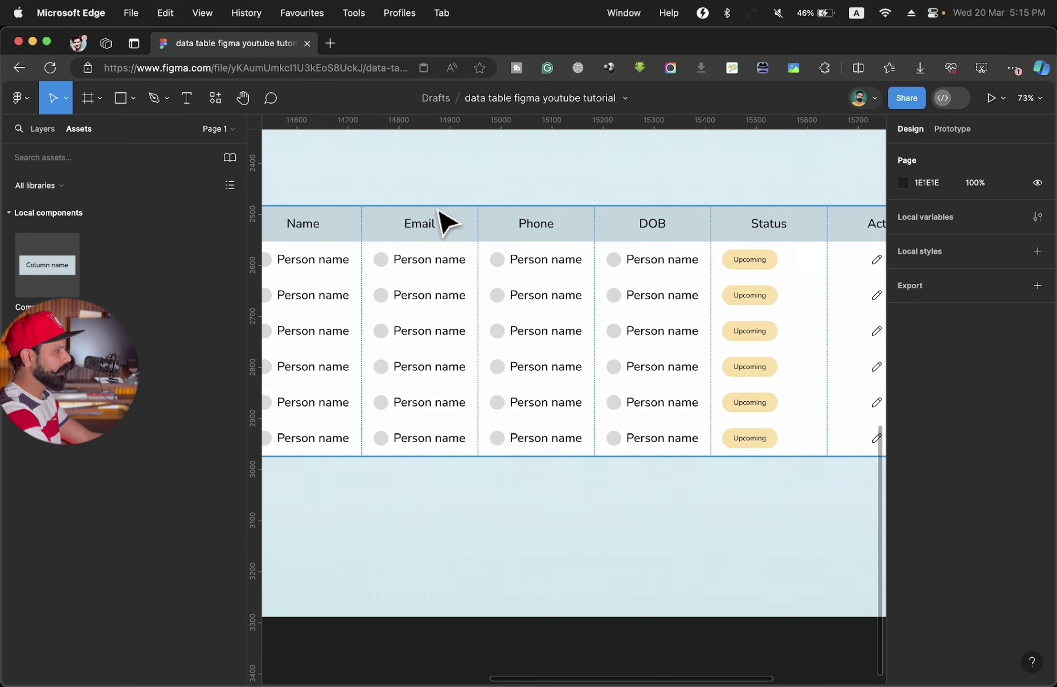
scroll(444, 220, up, 3)
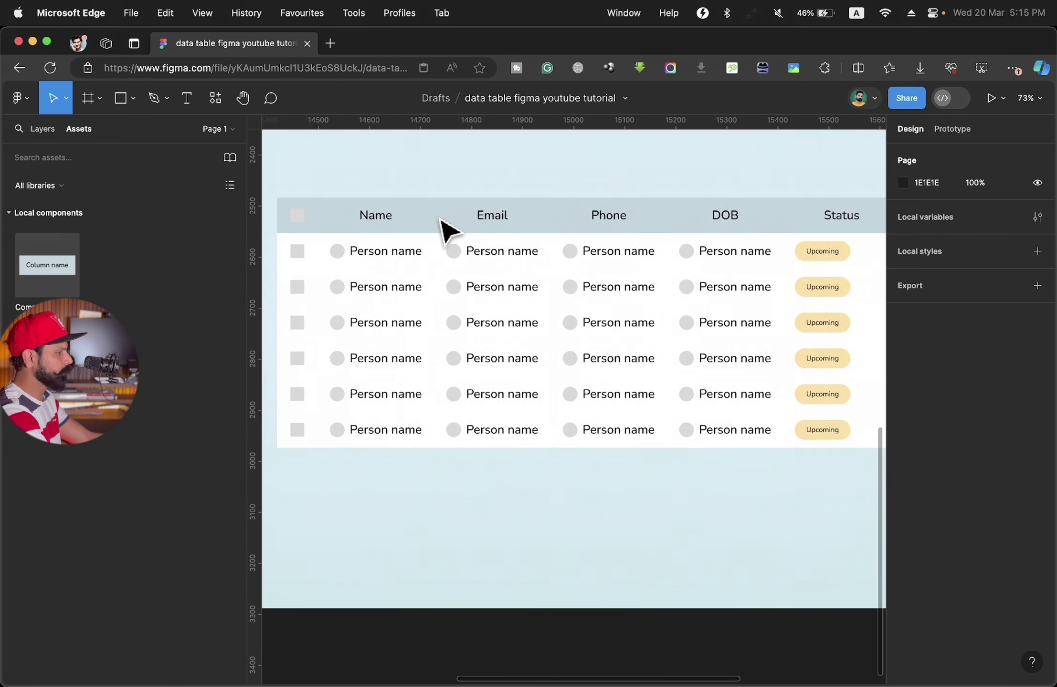
click(517, 236)
click(507, 259)
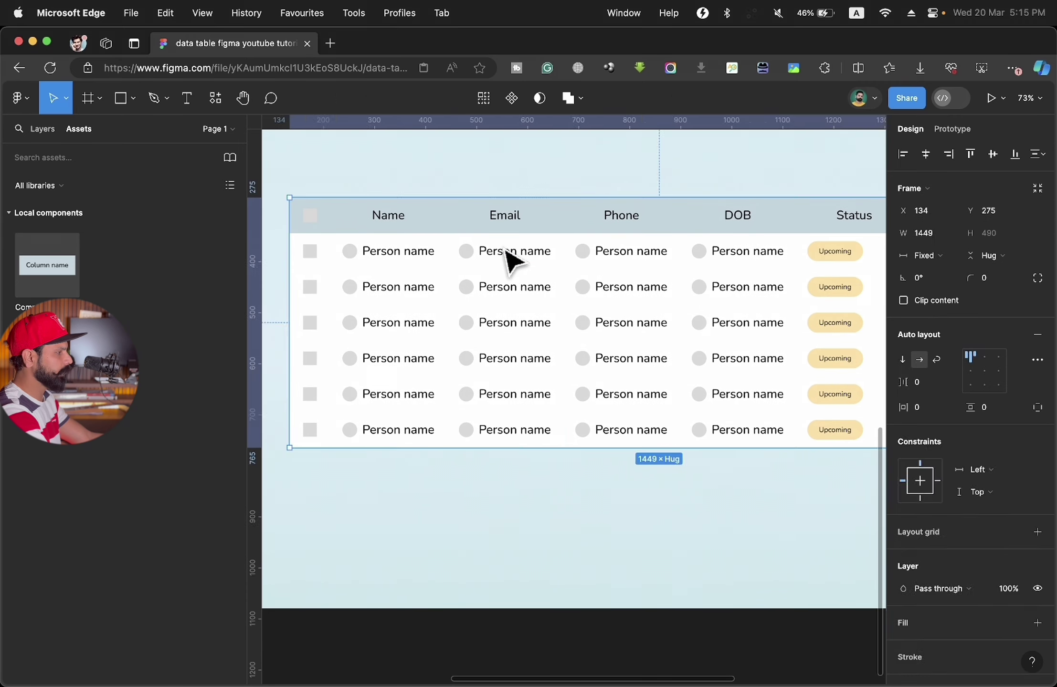
click(467, 253)
shift+click(468, 288)
shift+click(470, 324)
shift+click(470, 359)
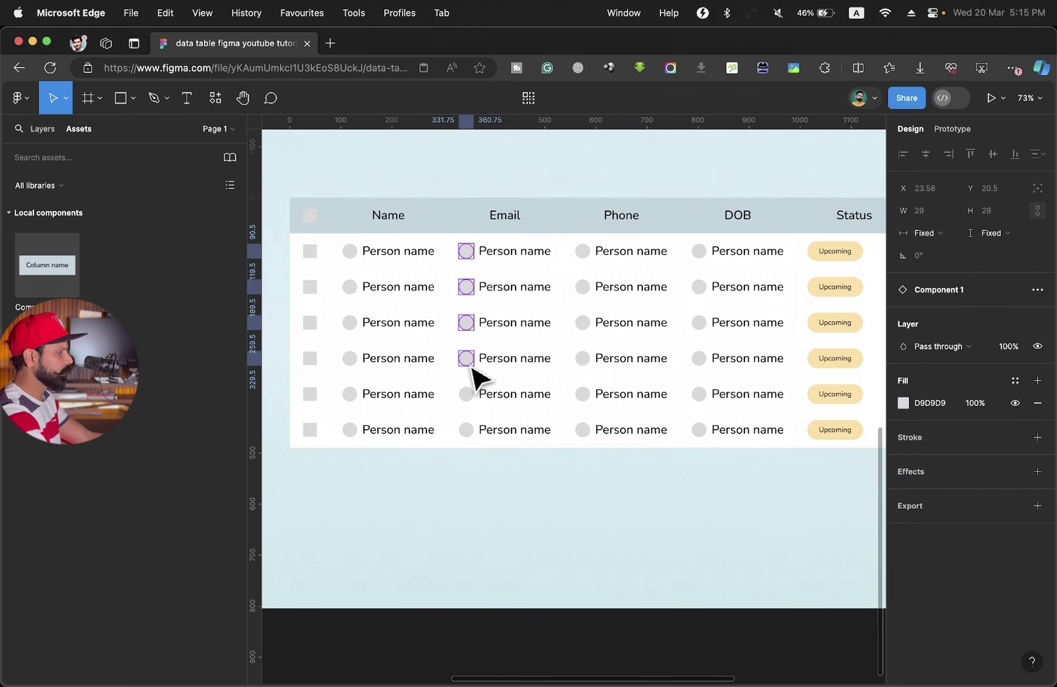
shift+click(467, 395)
key(Delete)
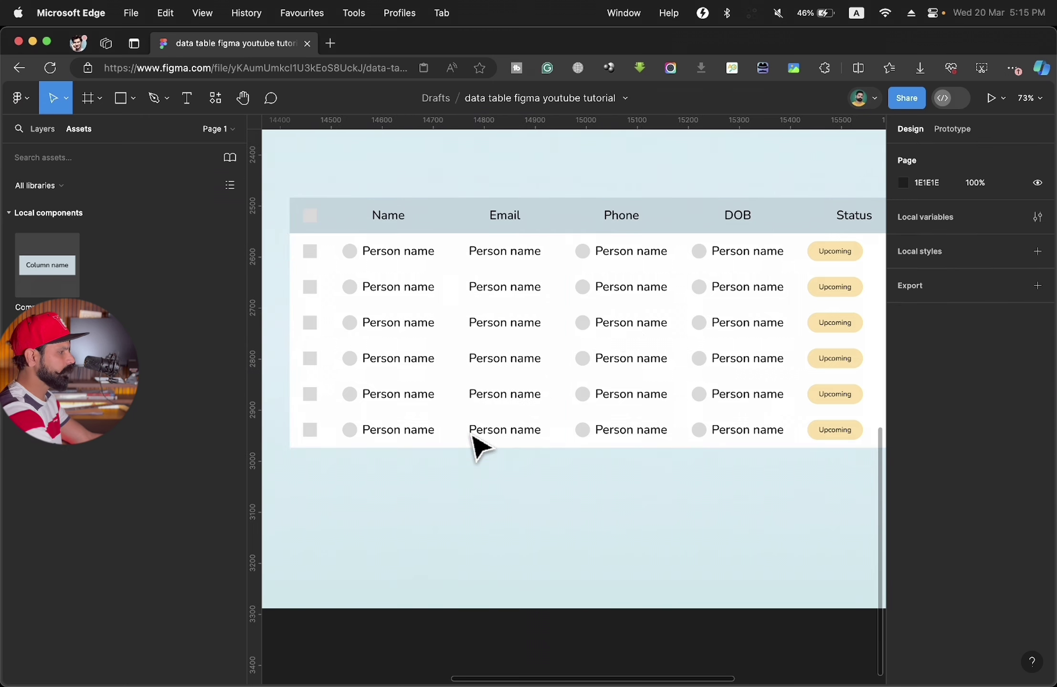
- Delete the avatar circles from the Phone and DOB columns
click(582, 251)
shift+click(582, 287)
shift+click(582, 323)
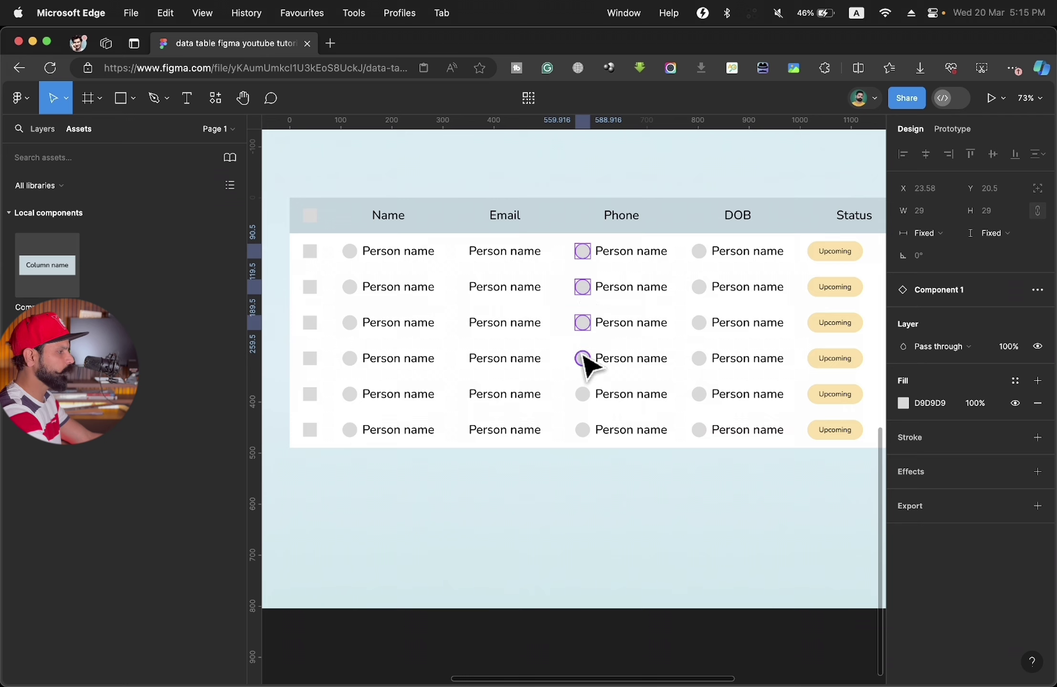
shift+click(583, 358)
shift+click(583, 394)
shift+click(582, 430)
key(Delete)
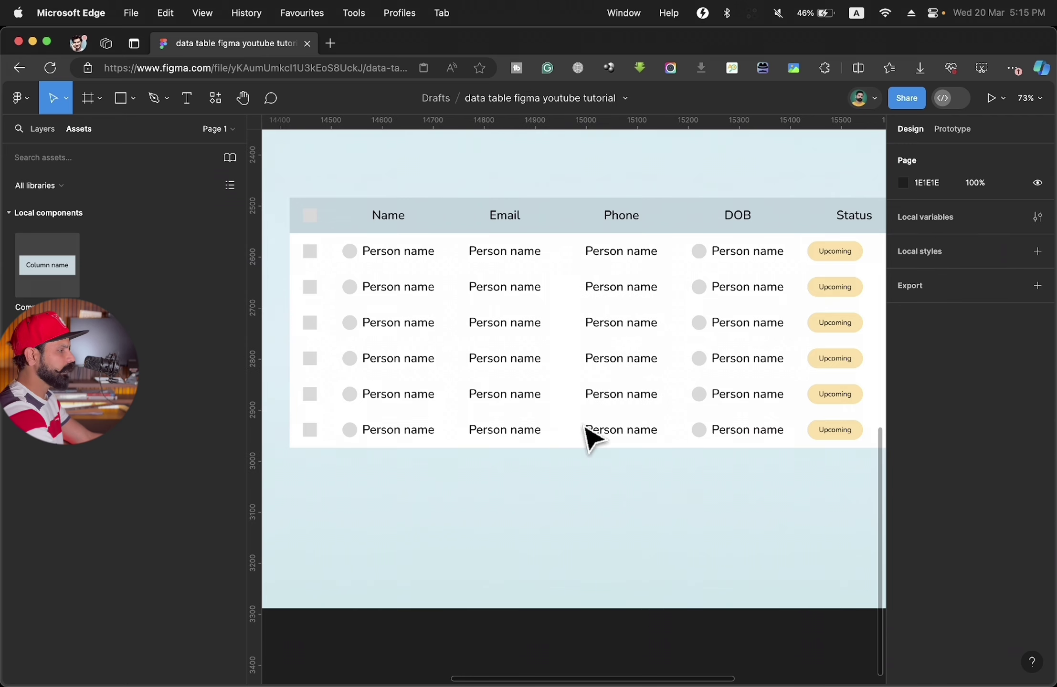
click(698, 251)
key(Delete)
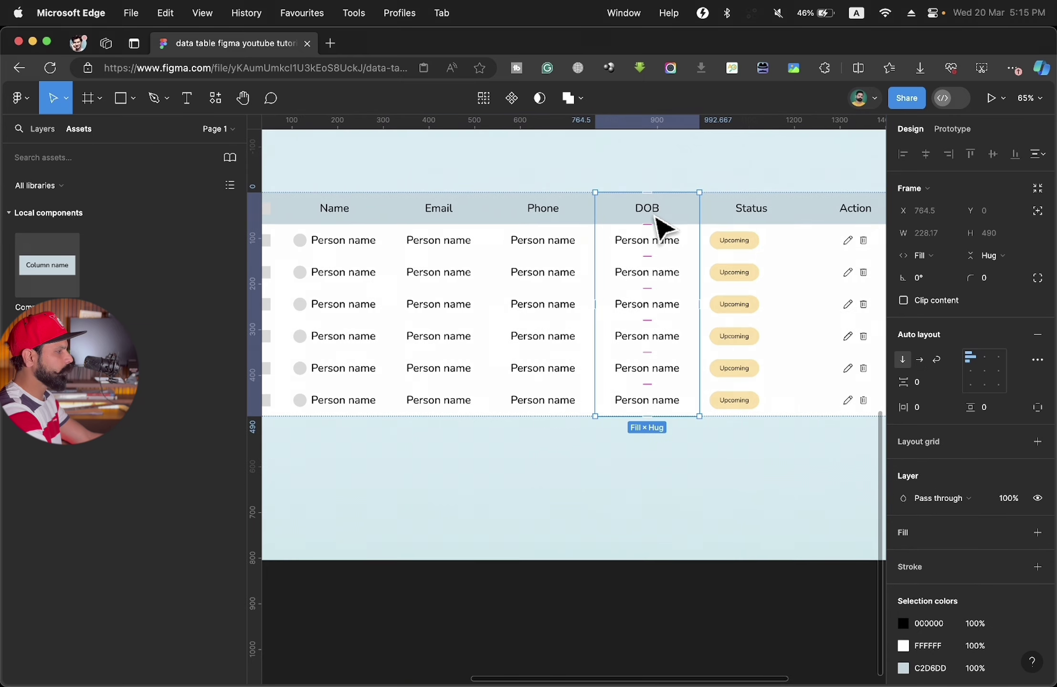
- Left-align the DOB header text
click(668, 242)
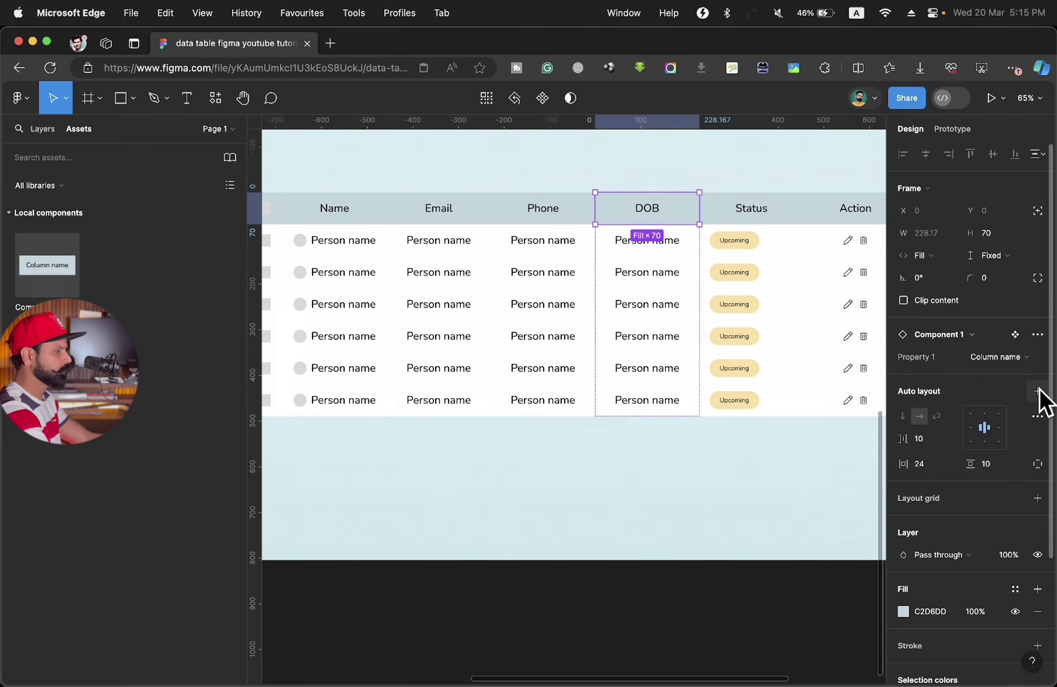
click(970, 429)
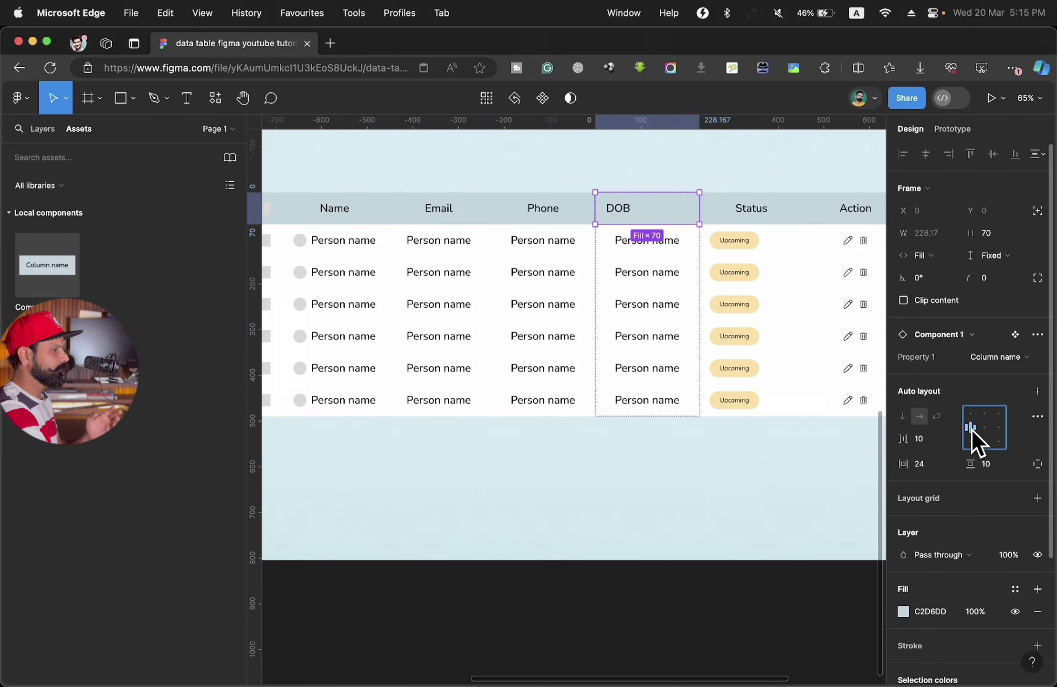
click(689, 243)
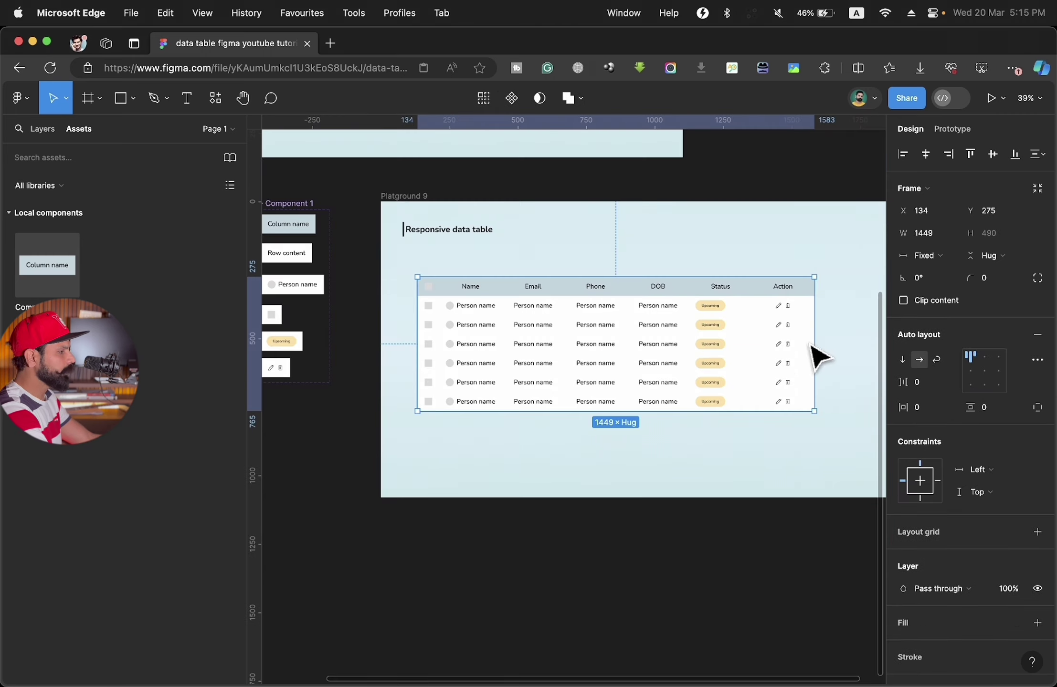
- Narrow the Action and Status columns to fixed widths
mouse_move(791, 344)
mouse_down()
mouse_move(854, 346)
mouse_move(814, 342)
mouse_up()
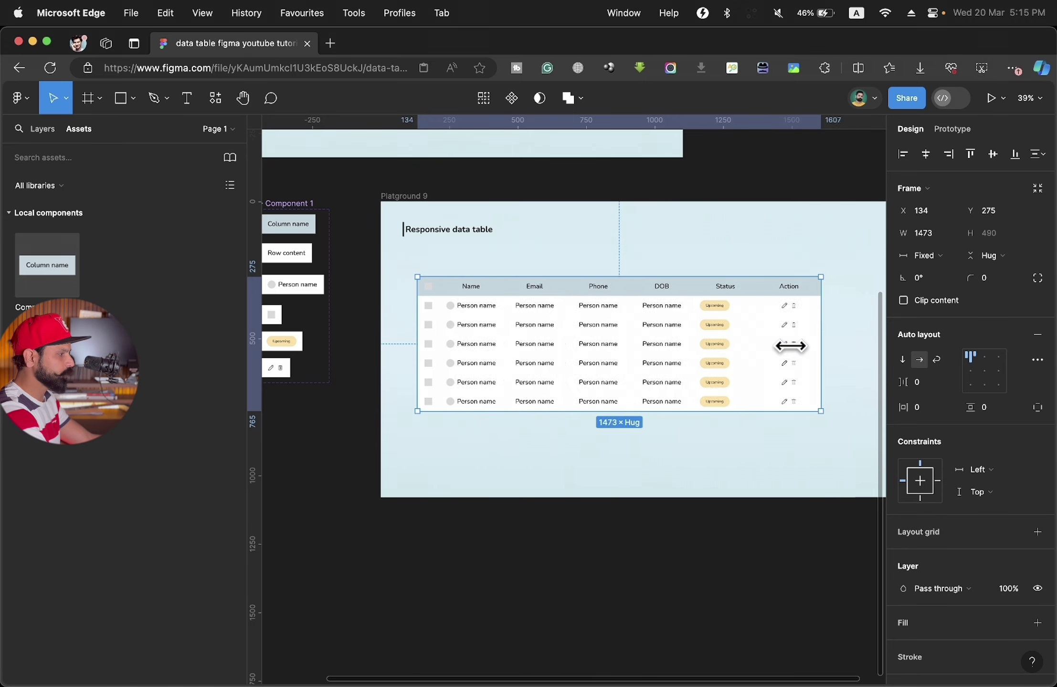
scroll(814, 342, up, 2)
double_click(764, 331)
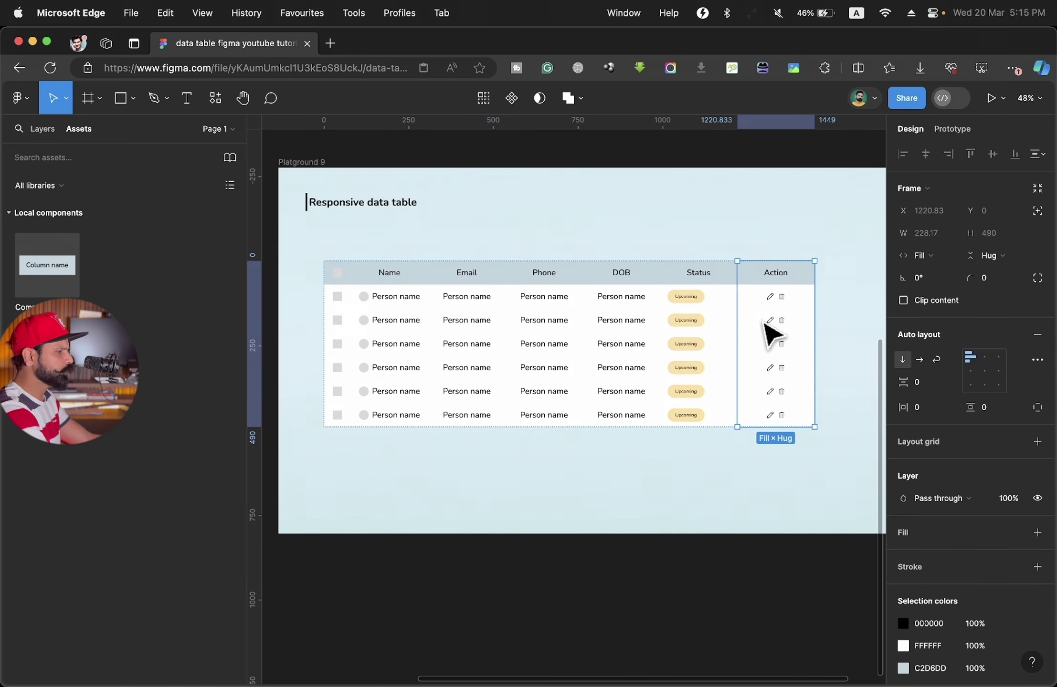
drag(740, 317, 774, 316)
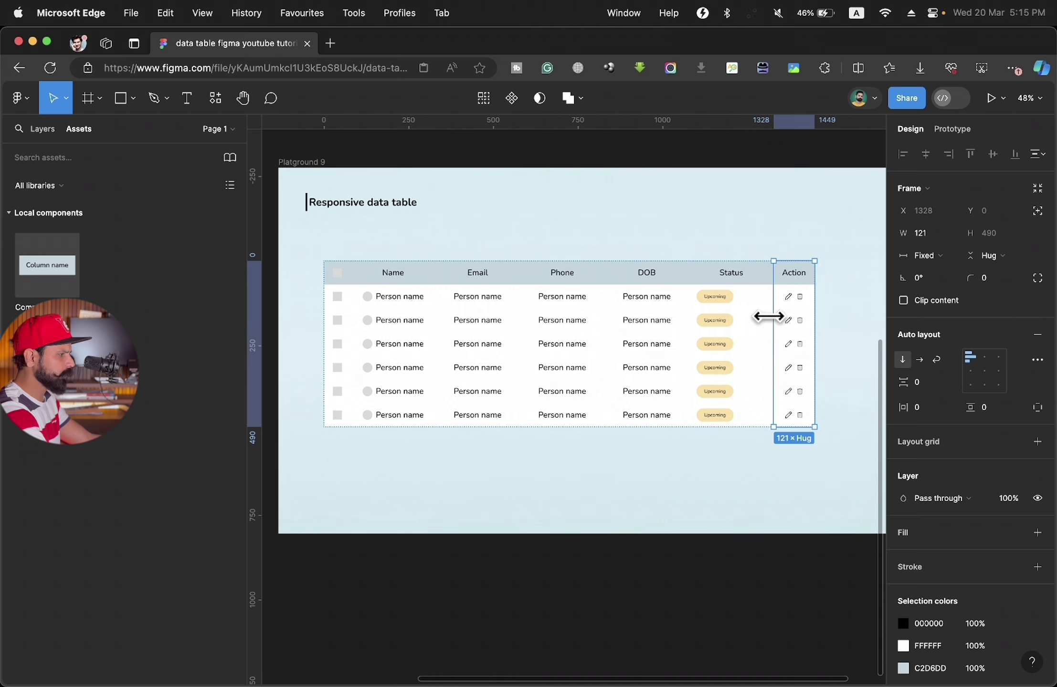
click(732, 333)
drag(693, 321, 713, 321)
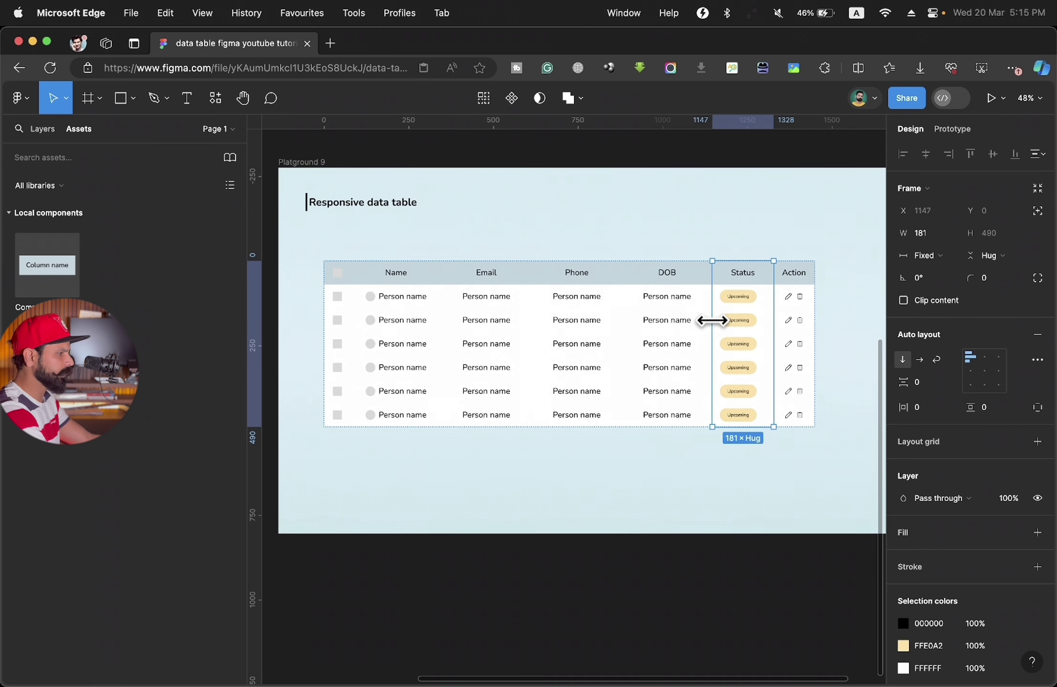
click(714, 496)
- Resize the table narrower and back to test stretching, keeping Status in its original position
click(793, 346)
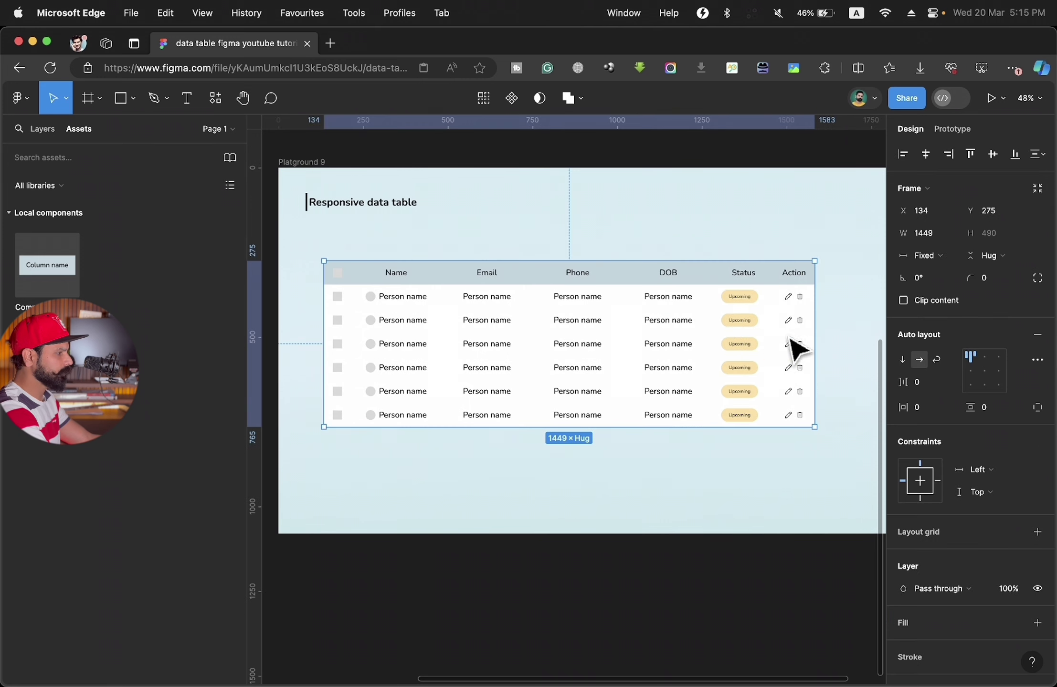
mouse_move(815, 316)
mouse_down()
mouse_move(726, 318)
mouse_move(763, 306)
mouse_up()
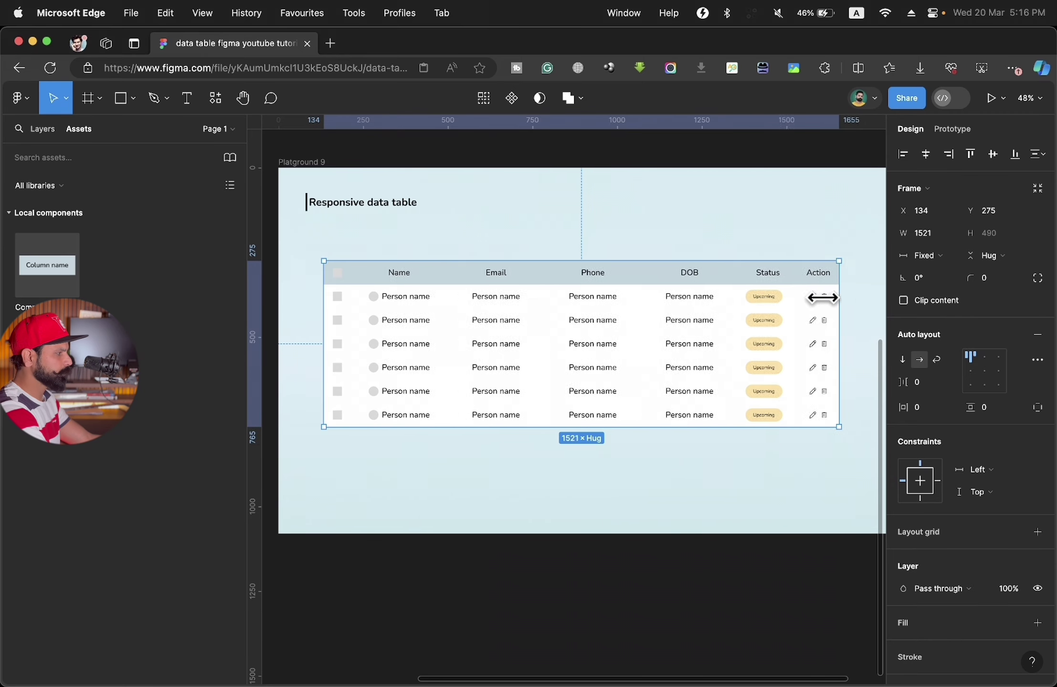
drag(763, 305, 815, 308)
click(723, 326)
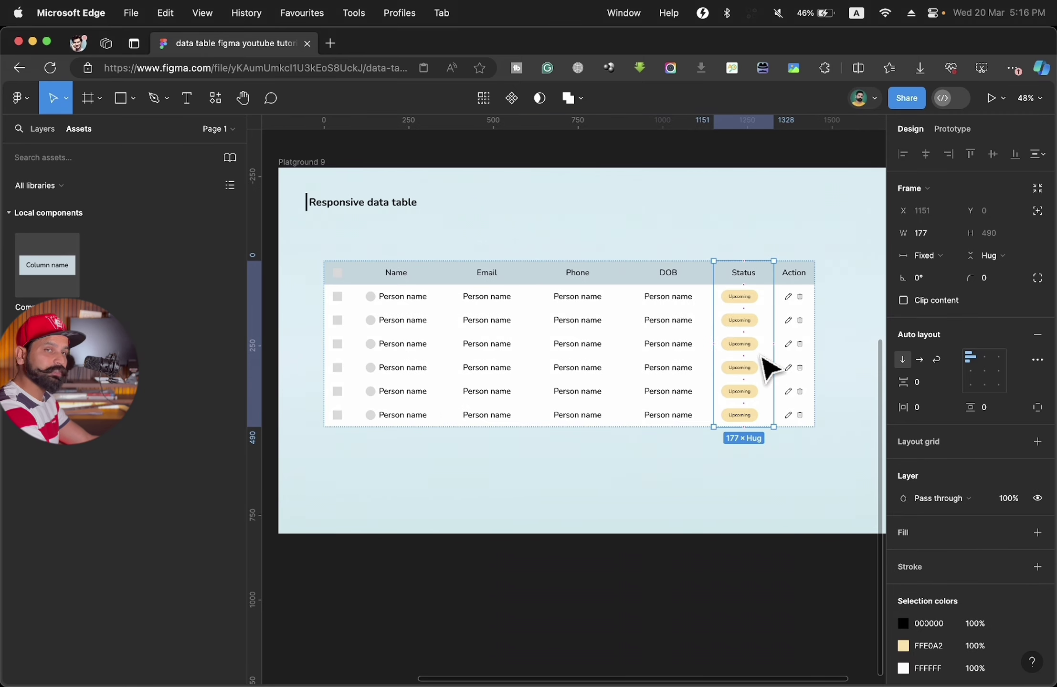
key(Left)
key(Left)
key(Left)
key(Left)
key(Right)
key(Right)
key(Right)
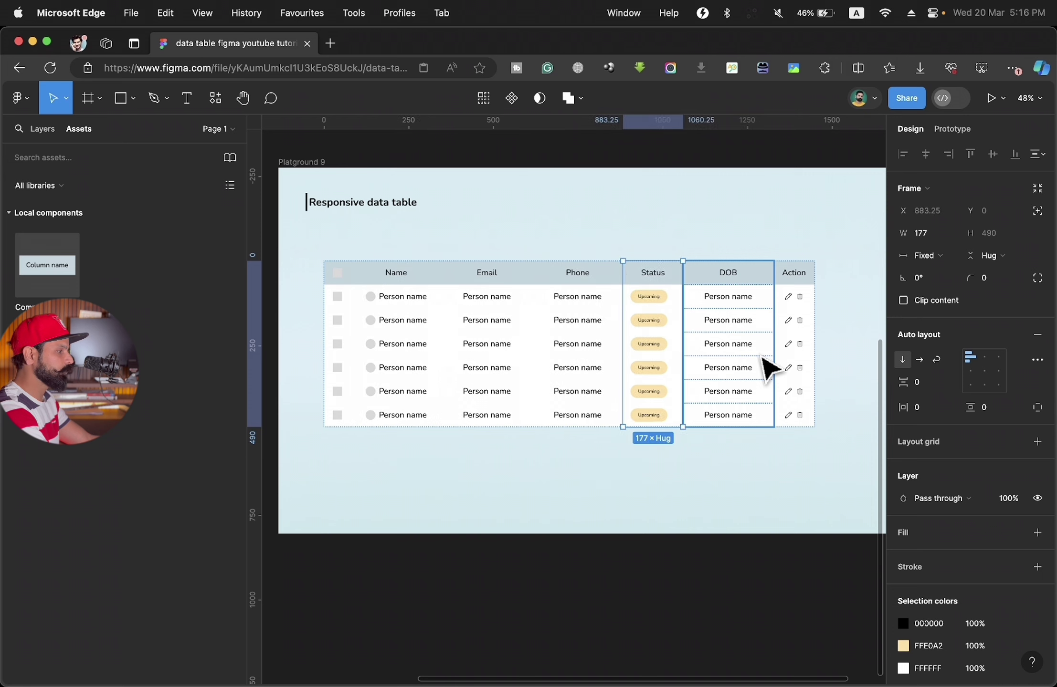
key(Right)
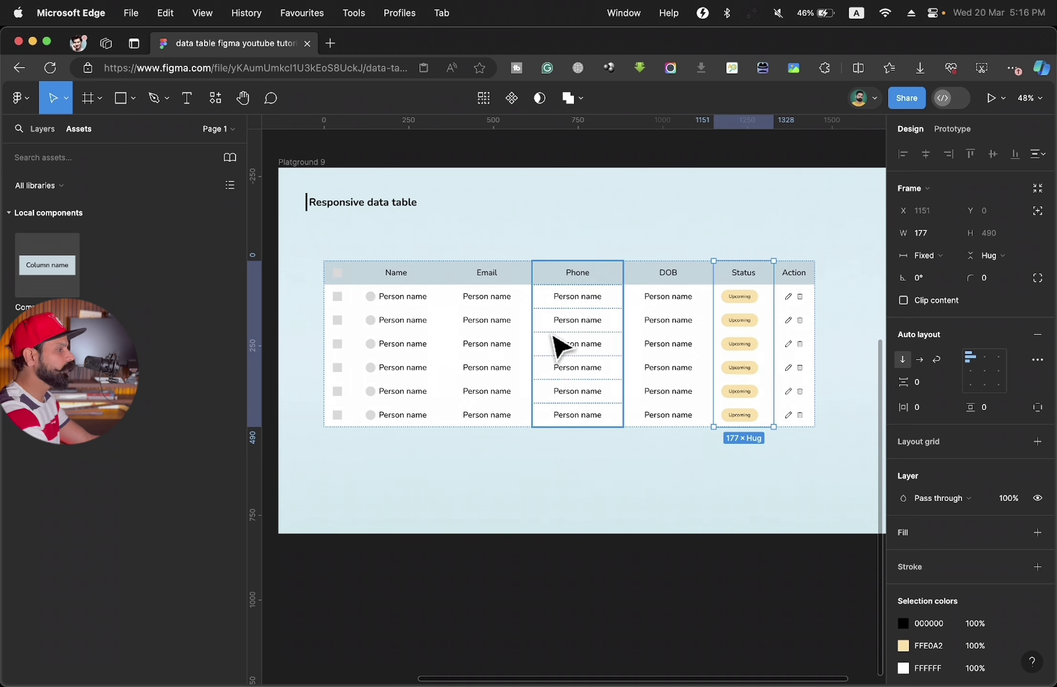
- Duplicate the DOB column, then delete the duplicate
click(677, 336)
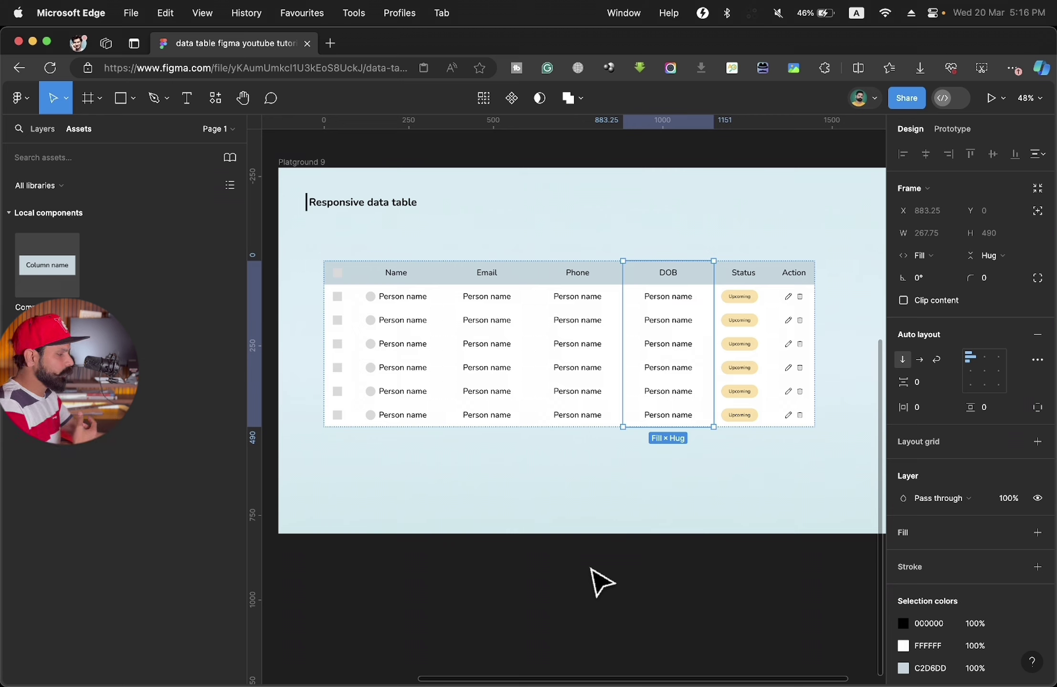
key(ctrl+d)
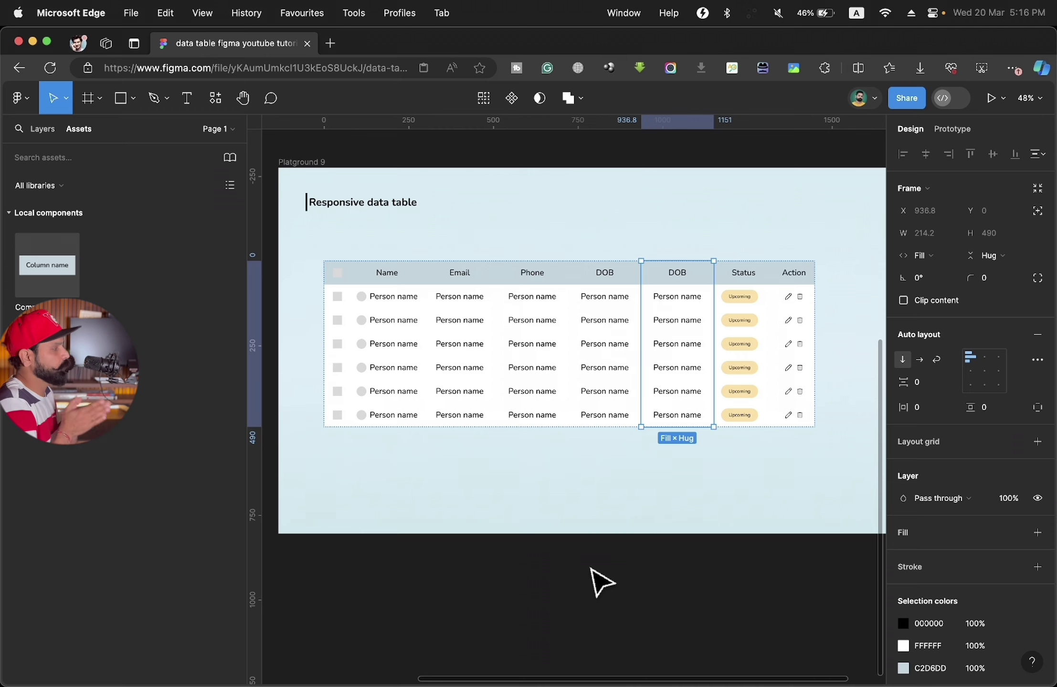
key(BackSpace)
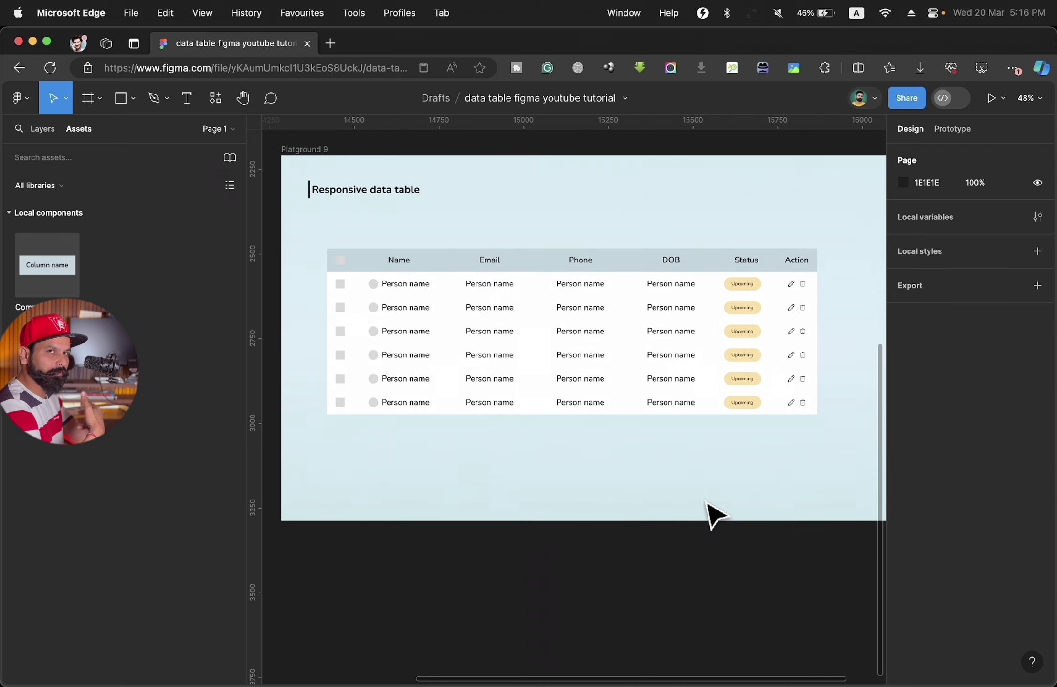
- Select the Upcoming pill inside the first Status cell
scroll(770, 293, up, 5)
click(731, 283)
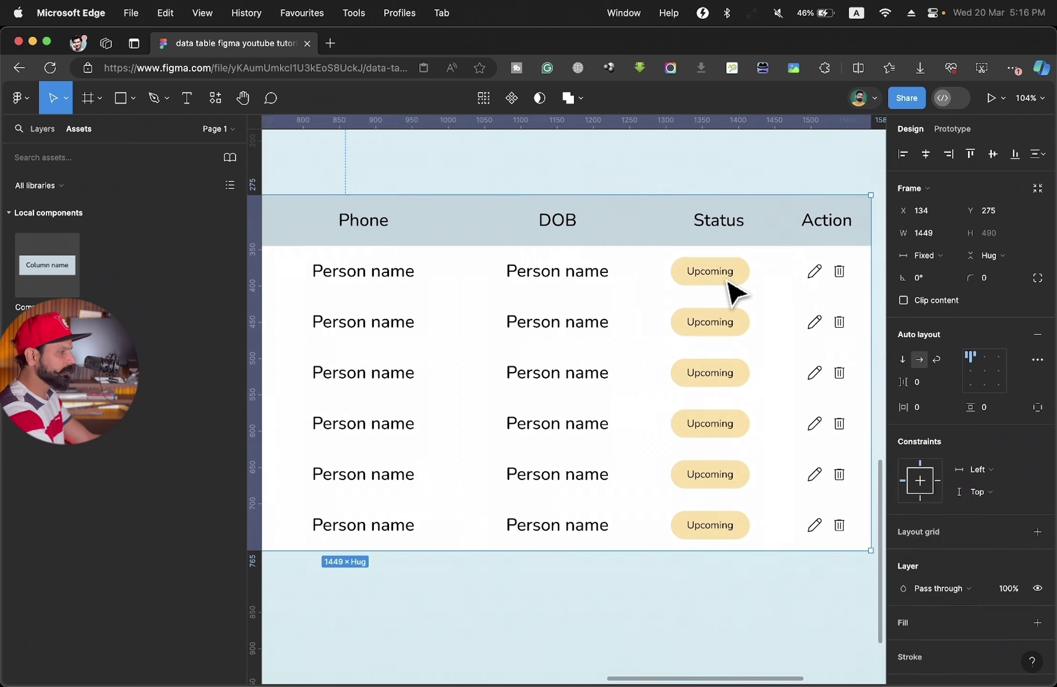
double_click(731, 291)
double_click(718, 278)
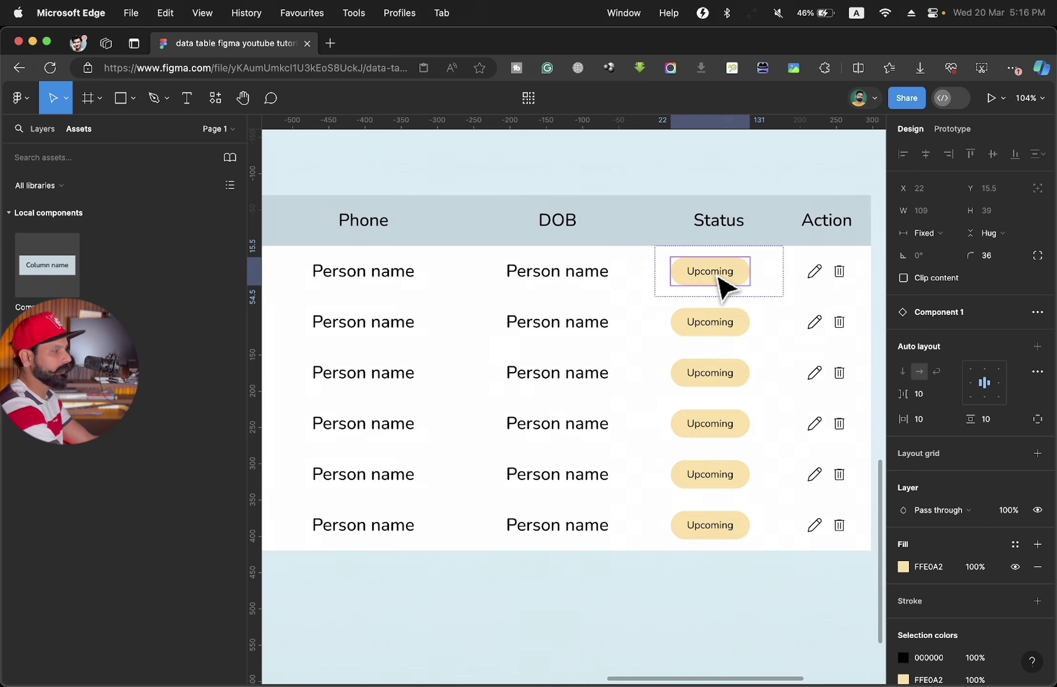
- Delete the loose sample elements beside Component 1
scroll(725, 288, down, 3)
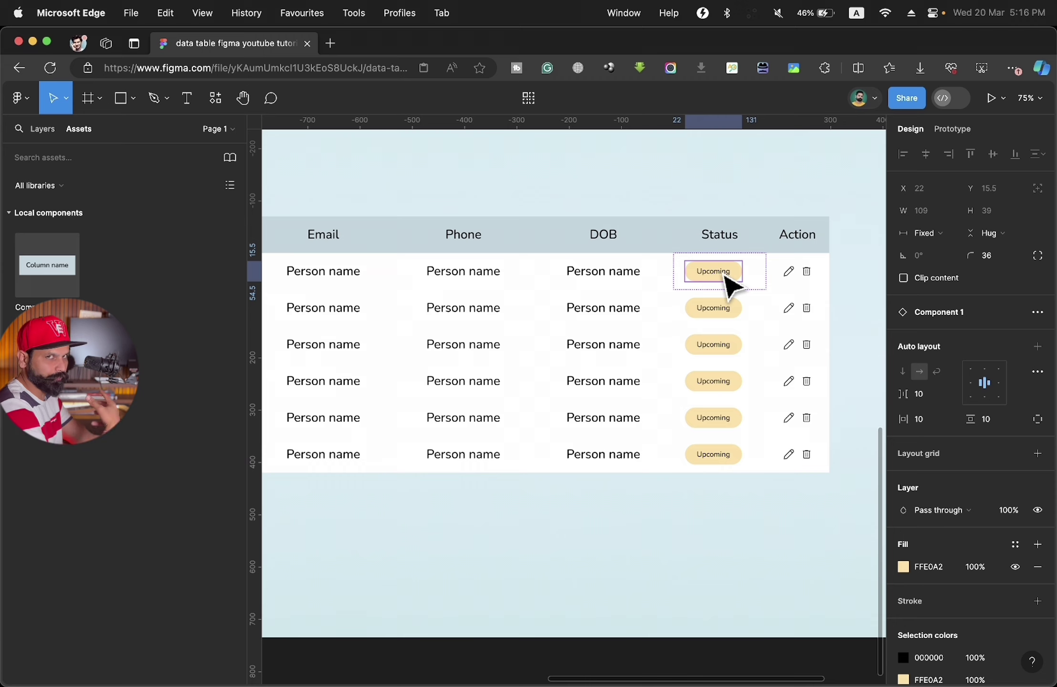
scroll(724, 277, down, 5)
scroll(734, 273, down, 3)
scroll(472, 219, left, 5)
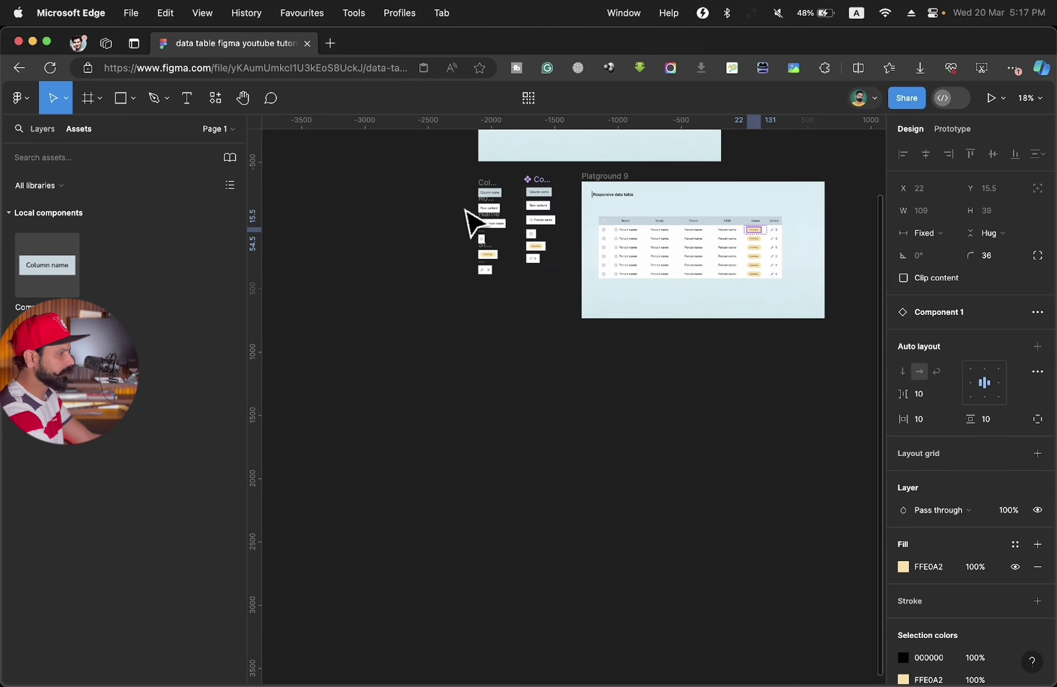
scroll(479, 223, up, 3)
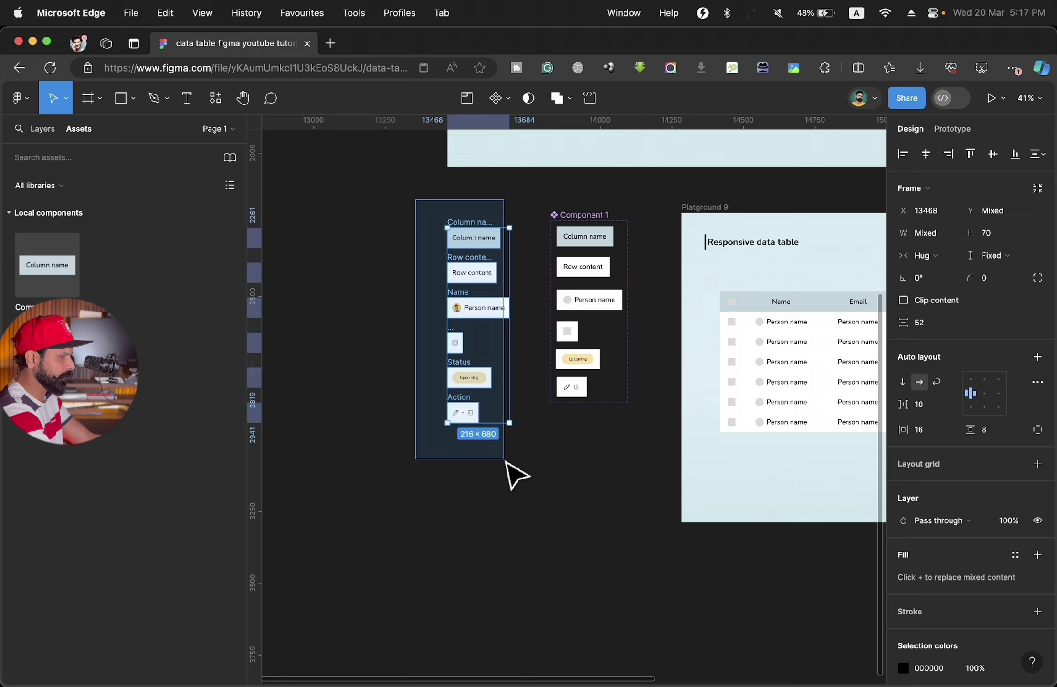
drag(414, 198, 531, 490)
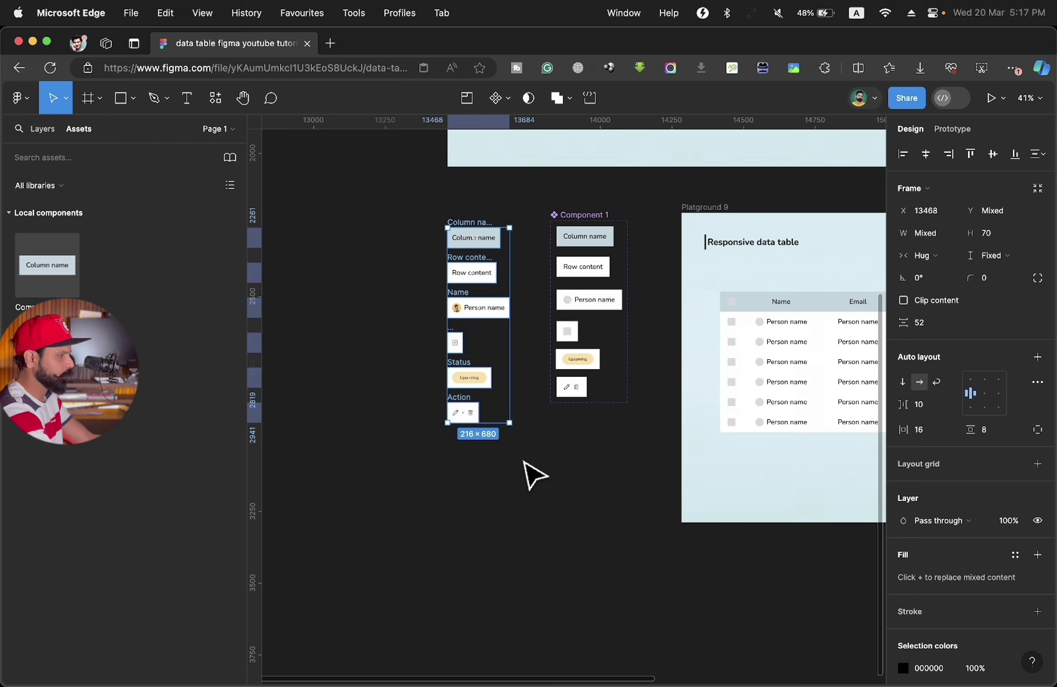
key(Delete)
- Select the Upcoming pill in Component 1
scroll(613, 394, up, 5)
scroll(611, 392, up, 5)
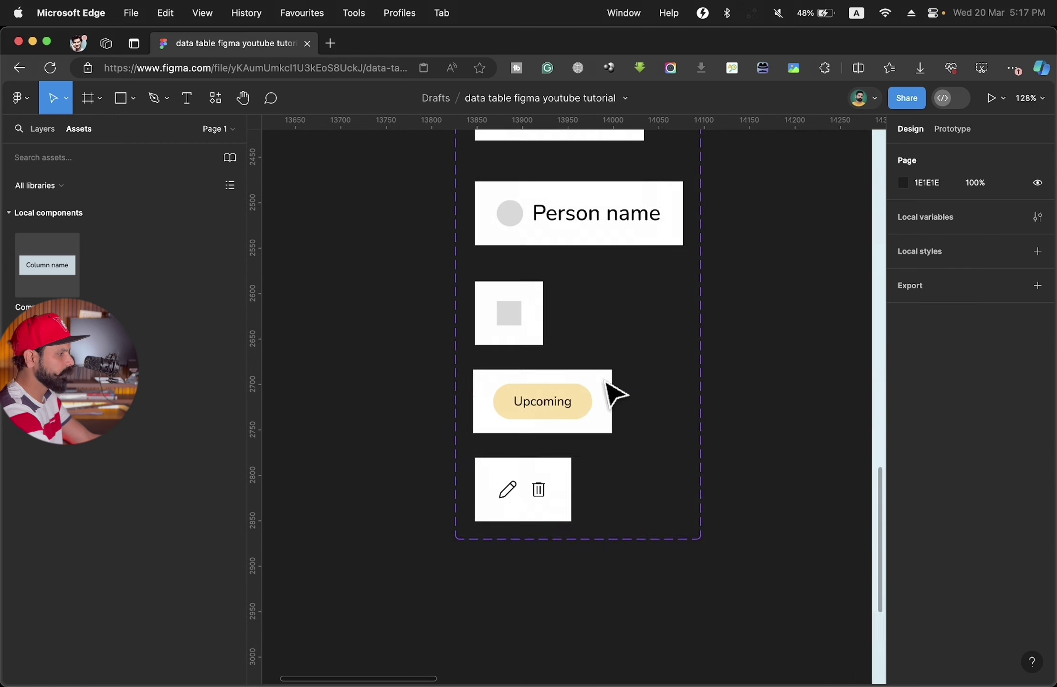
click(552, 418)
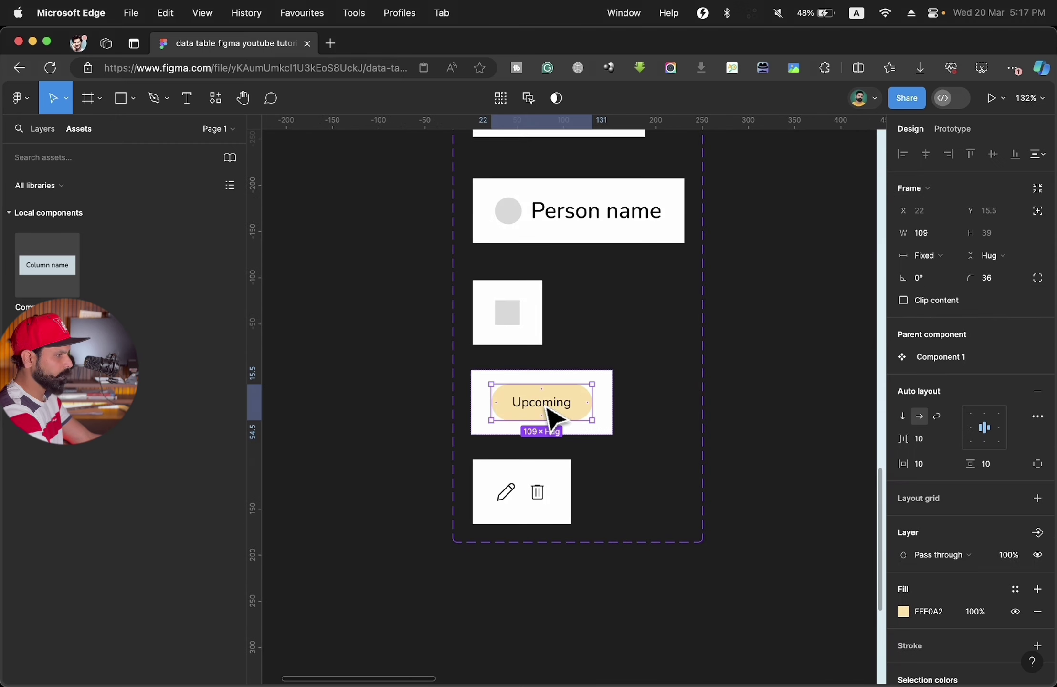
scroll(552, 418, left, 5)
scroll(552, 419, down, 2)
- Make three stacked copies of the Upcoming status pill on the canvas
mouse_move(707, 344)
mouse_down()
mouse_move(507, 370)
mouse_move(439, 397)
mouse_up()
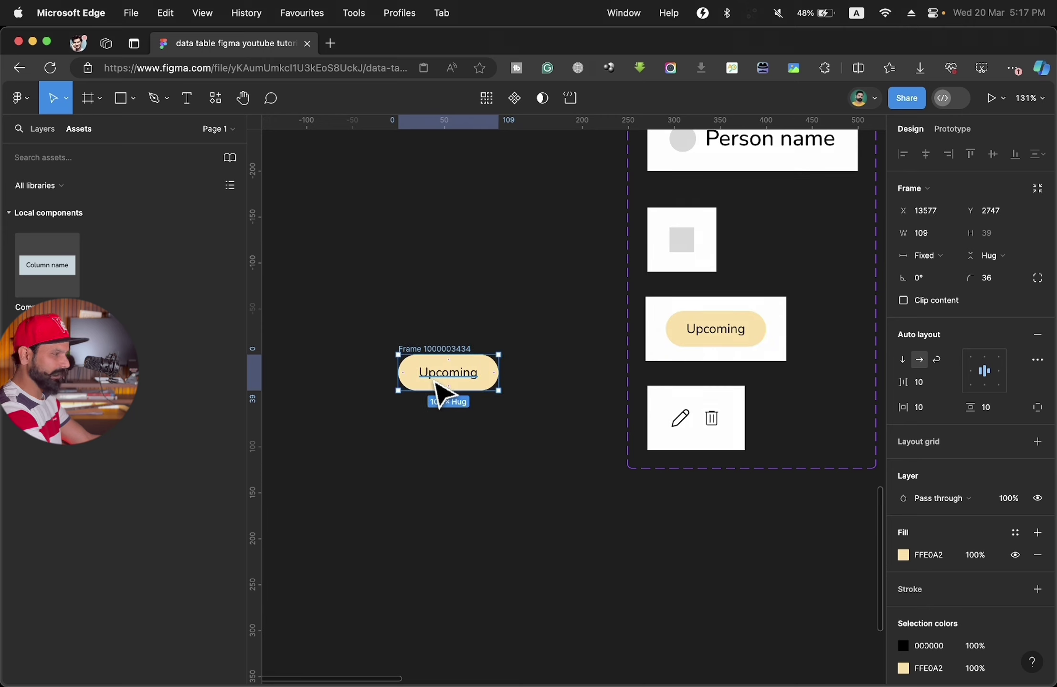
drag(444, 350, 444, 410)
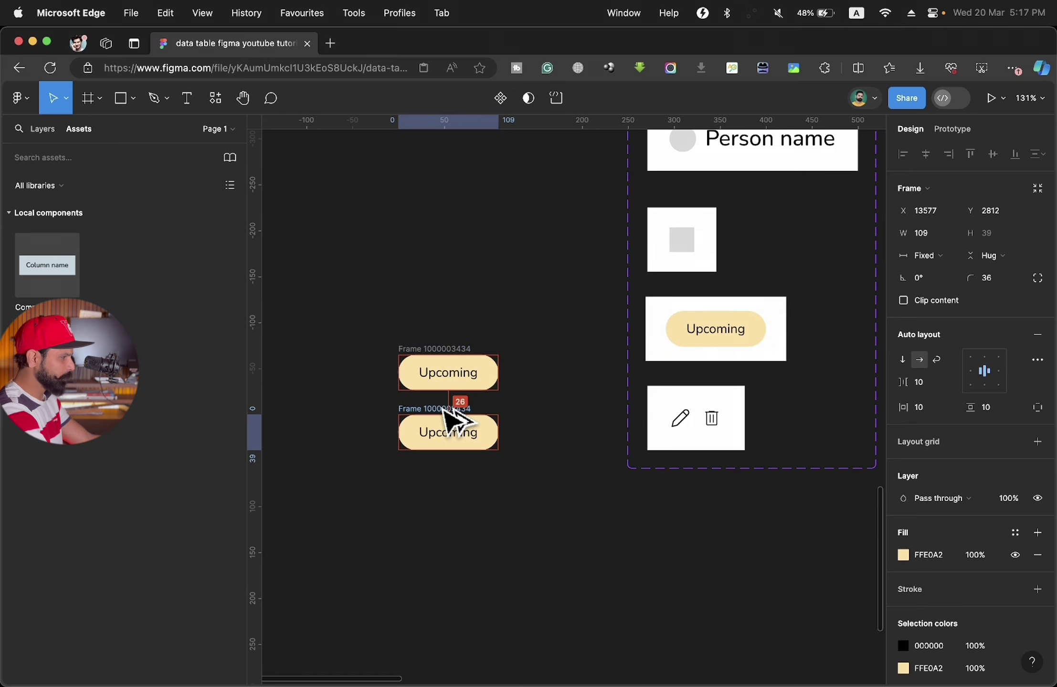
key(super+d)
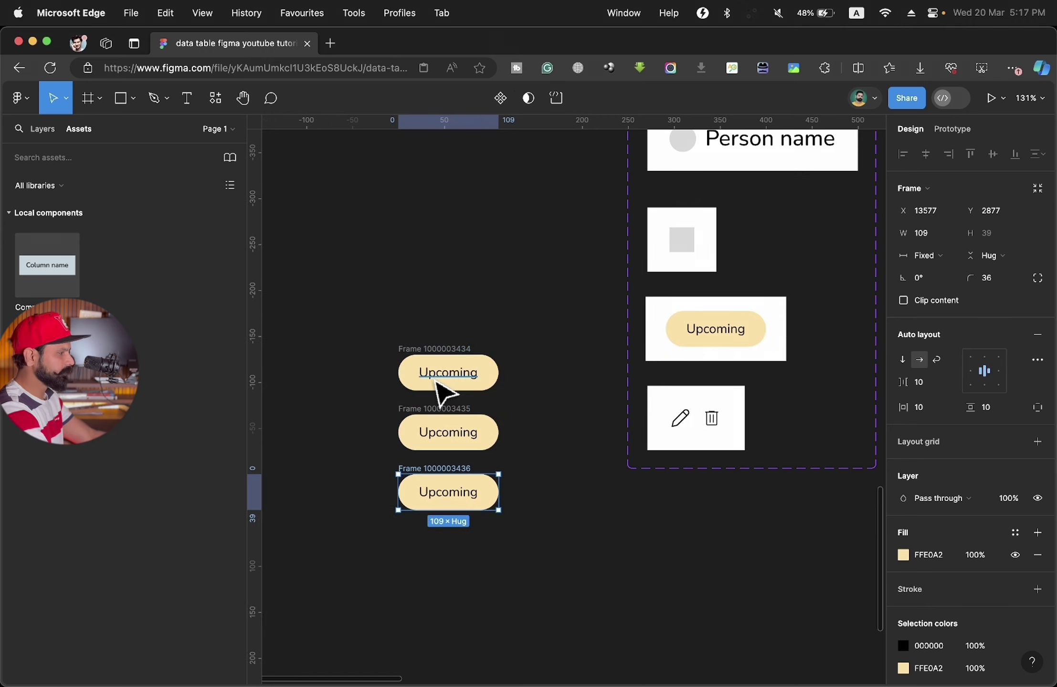
scroll(436, 398, up, 5)
scroll(436, 392, up, 2)
- Name the first pill's frame 'Upcoming'
double_click(438, 380)
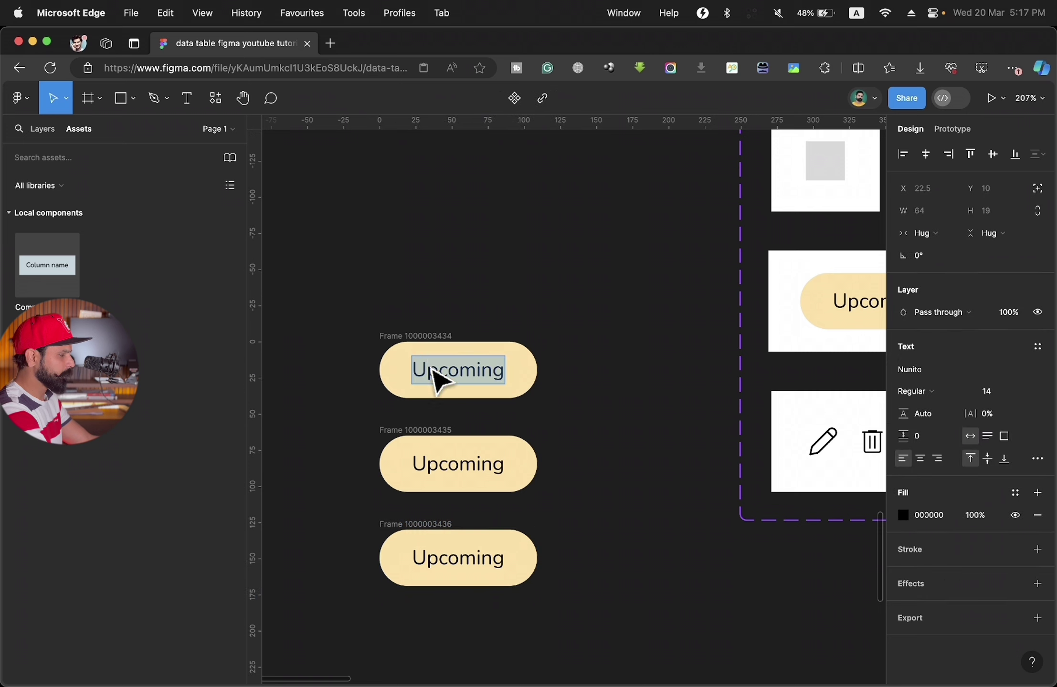
double_click(407, 336)
text(Upcoming)
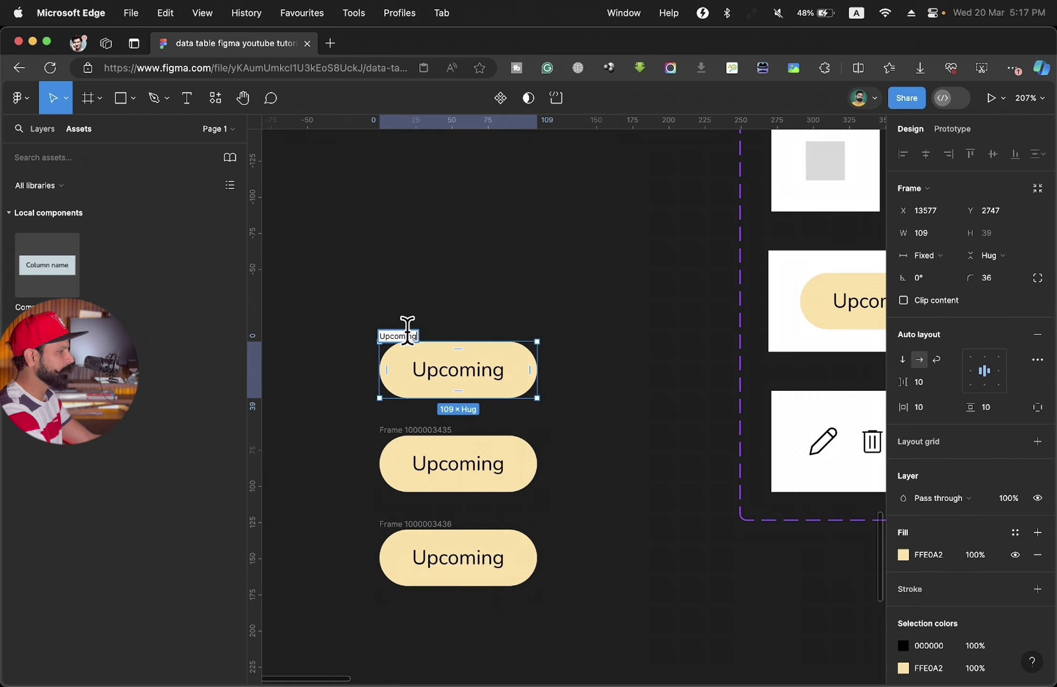
click(436, 441)
- Label and name the second pill 'Completed' and start naming the third 'Canceled'
double_click(433, 463)
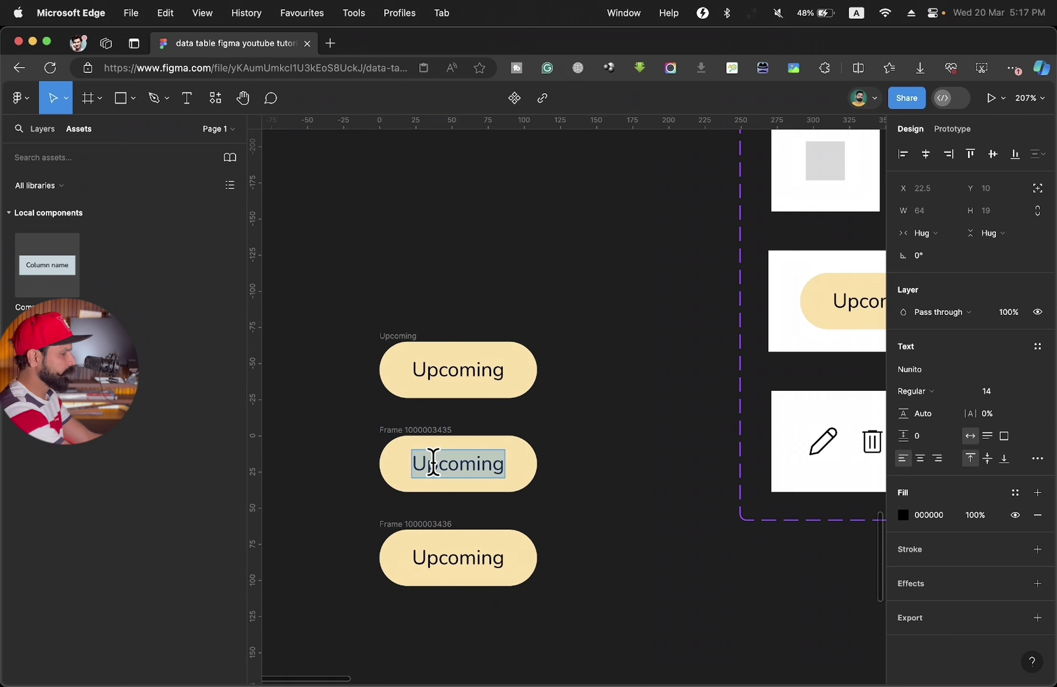
text(Completed)
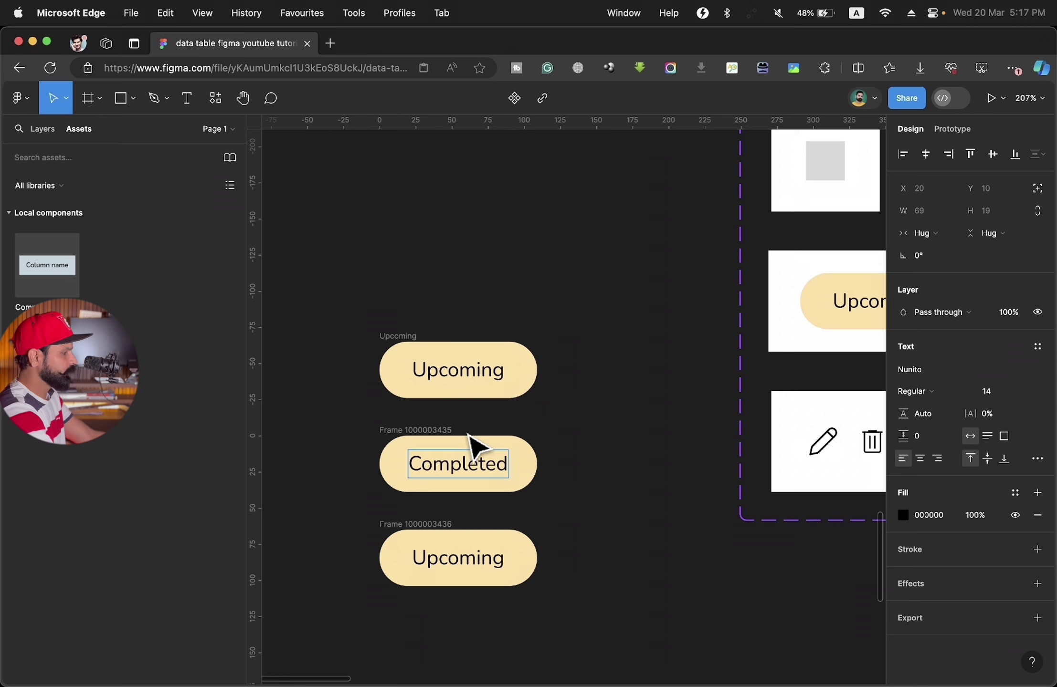
key(super+a)
key(super+c)
key(Escape)
double_click(442, 431)
key(super+v)
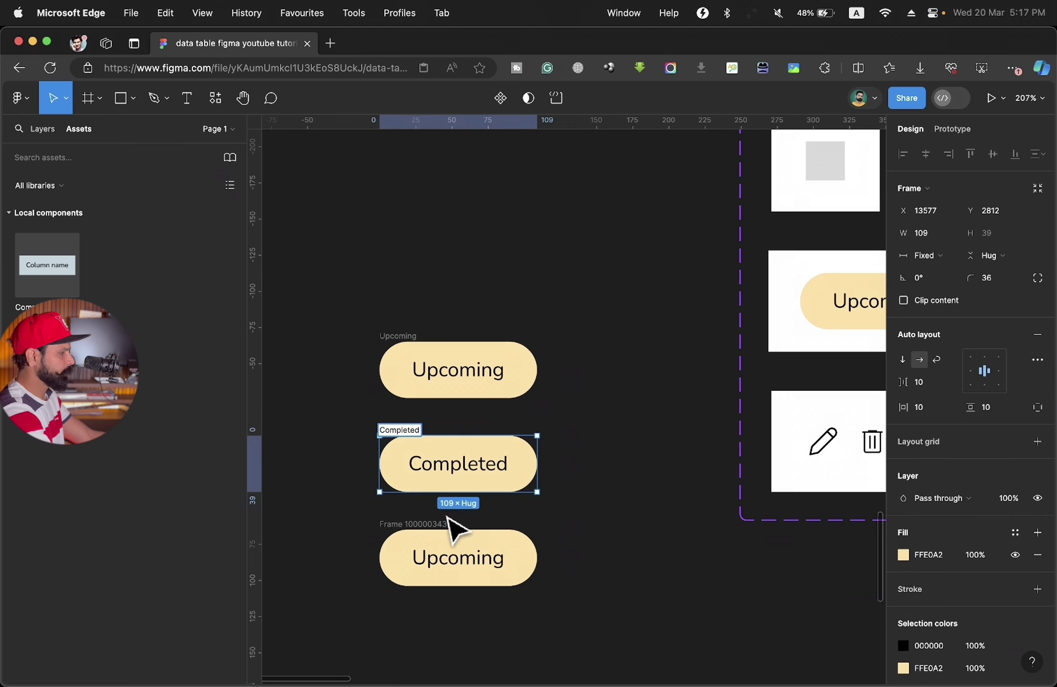
double_click(445, 524)
text(Canceled)
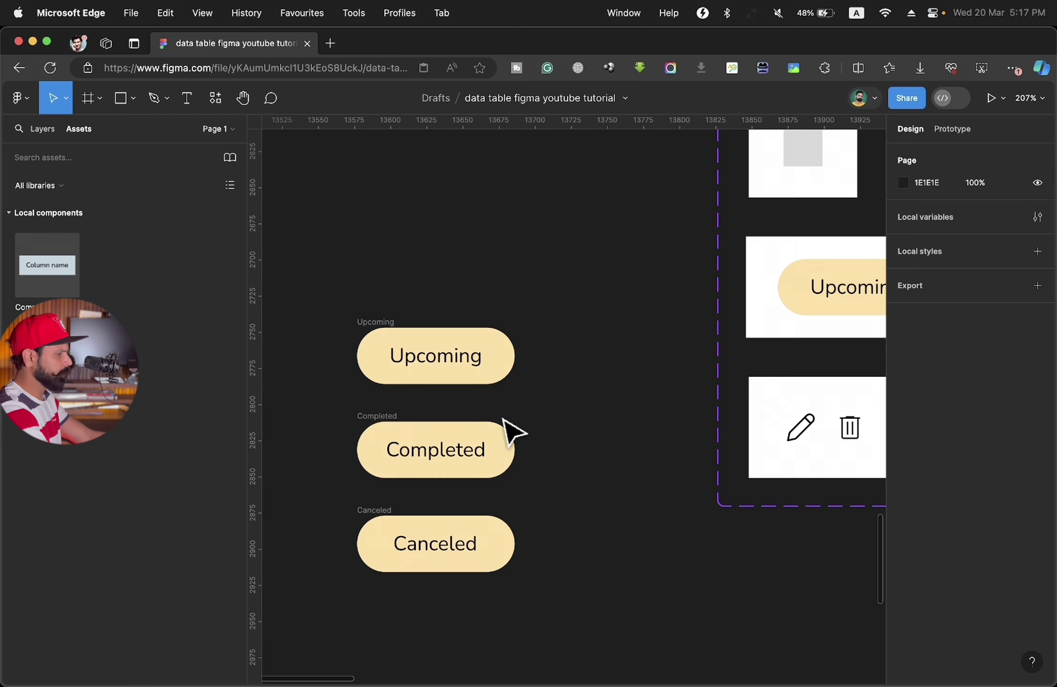
- Give the Completed pill a light green fill and select all three pills
click(508, 434)
click(903, 555)
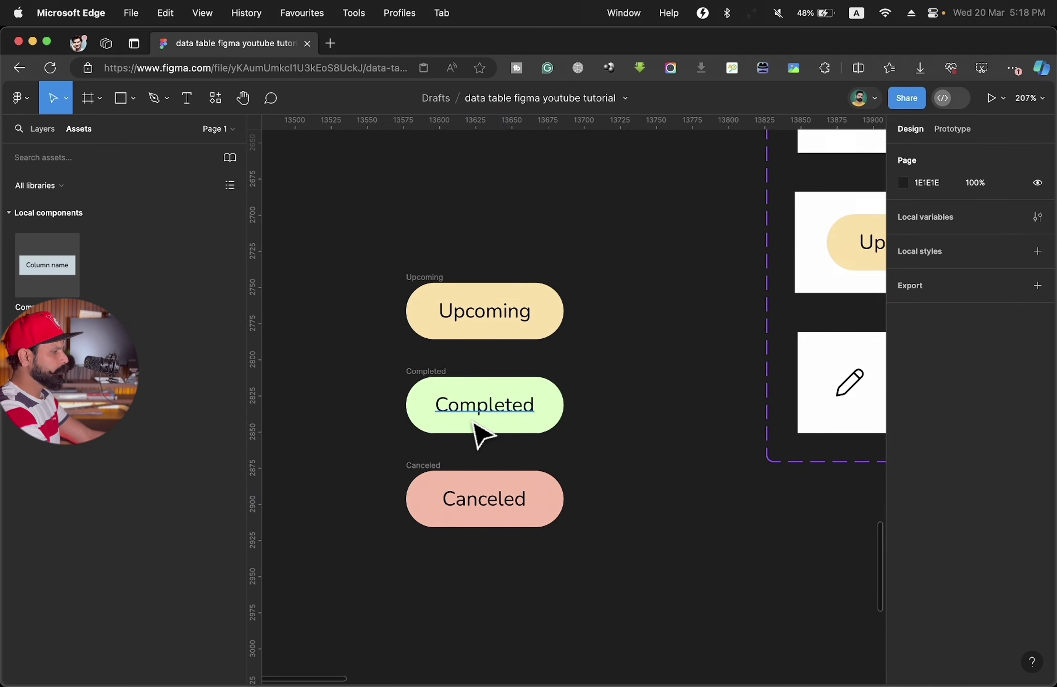
drag(354, 255, 611, 566)
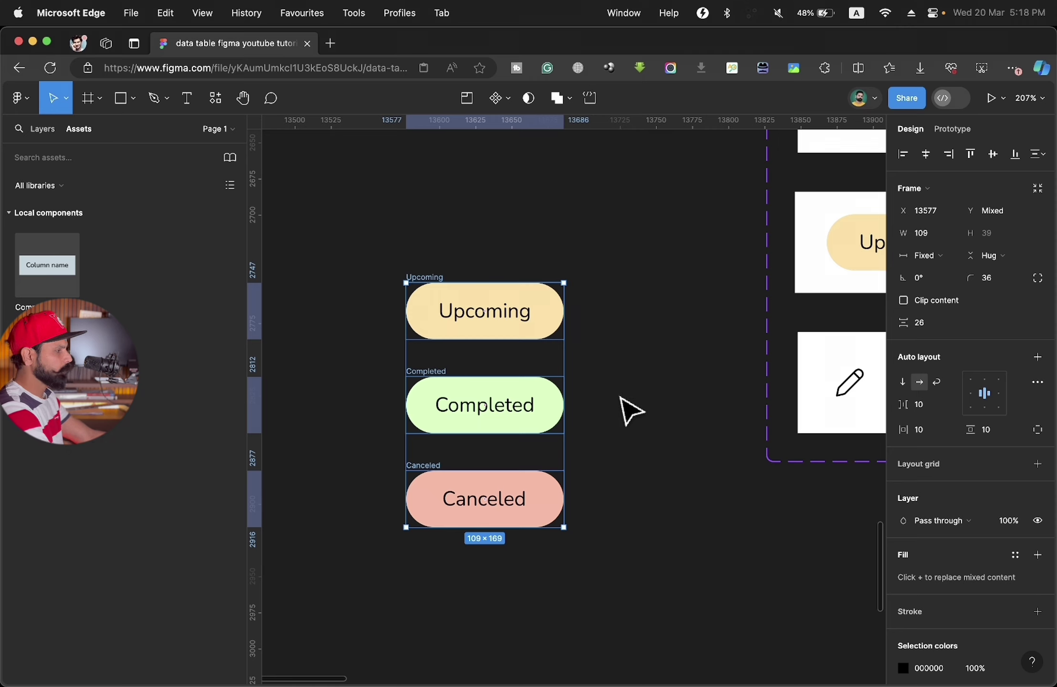
- Combine the three status pills into one component set with three variants
click(507, 99)
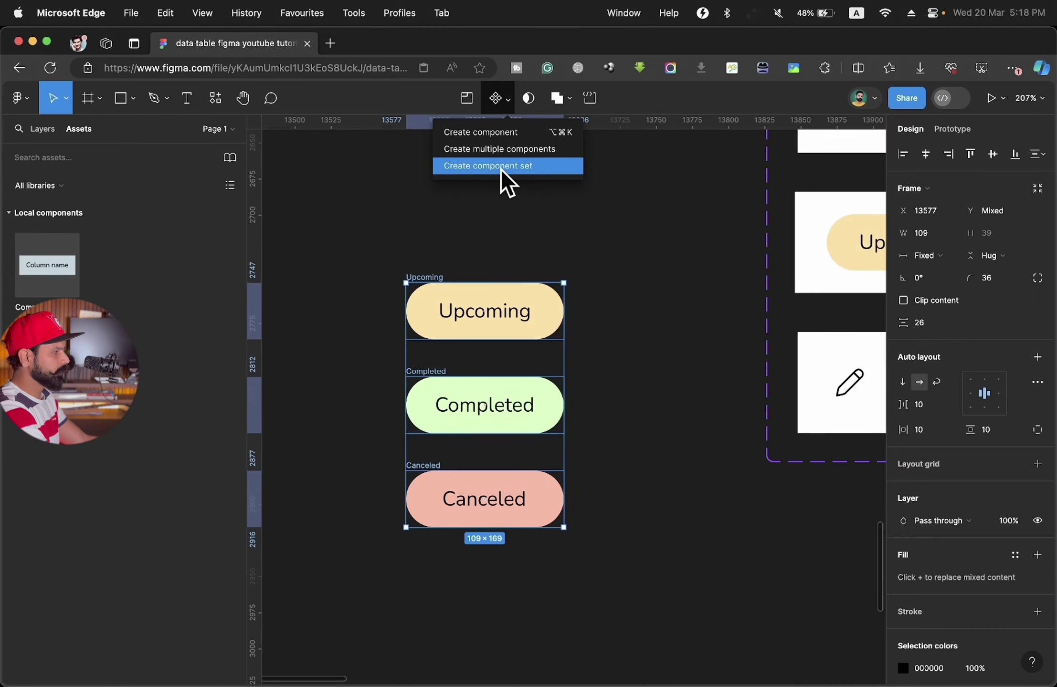
click(521, 168)
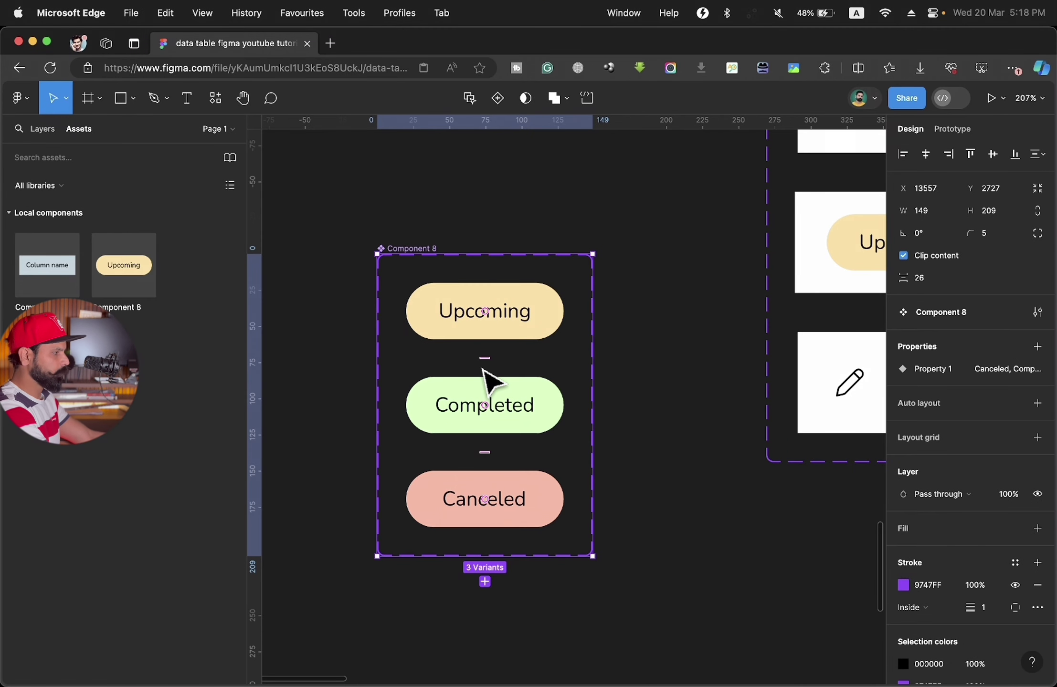
mouse_move(123, 267)
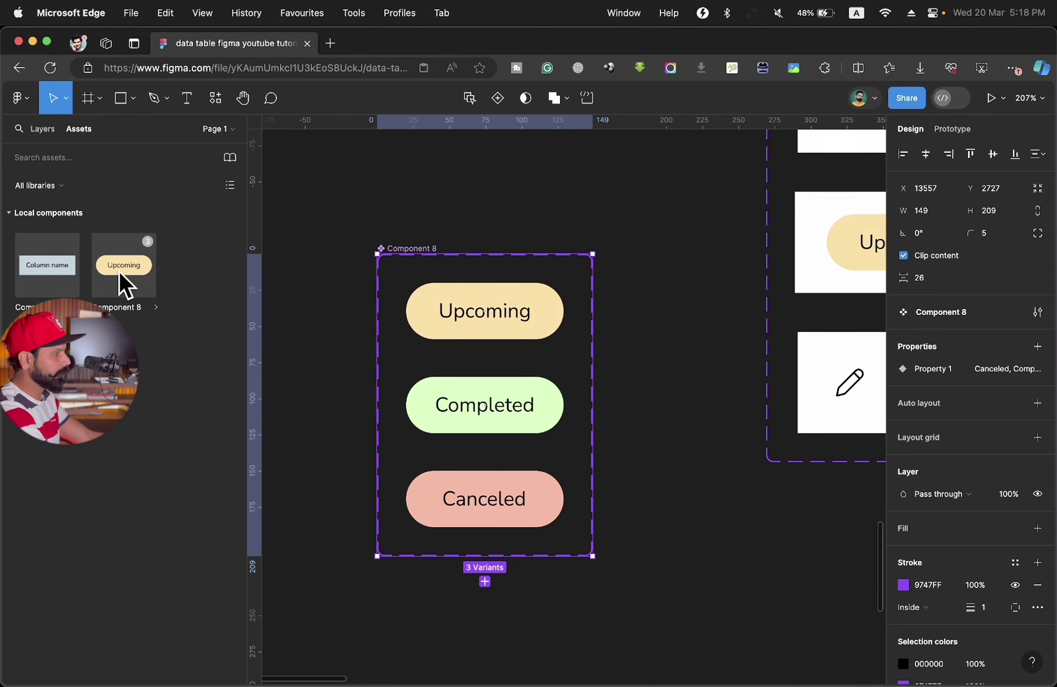
scroll(377, 314, down, 2)
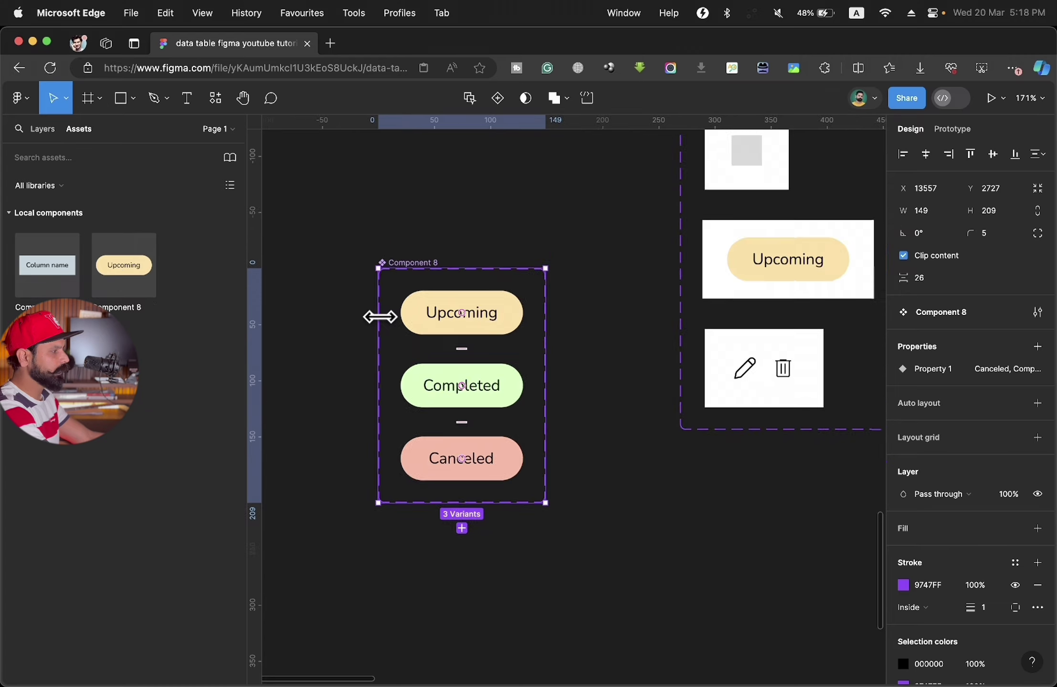
- Place an Upcoming badge instance in the Status cell and delete the old pill
mouse_move(141, 277)
mouse_down()
mouse_move(592, 310)
mouse_move(585, 299)
mouse_up()
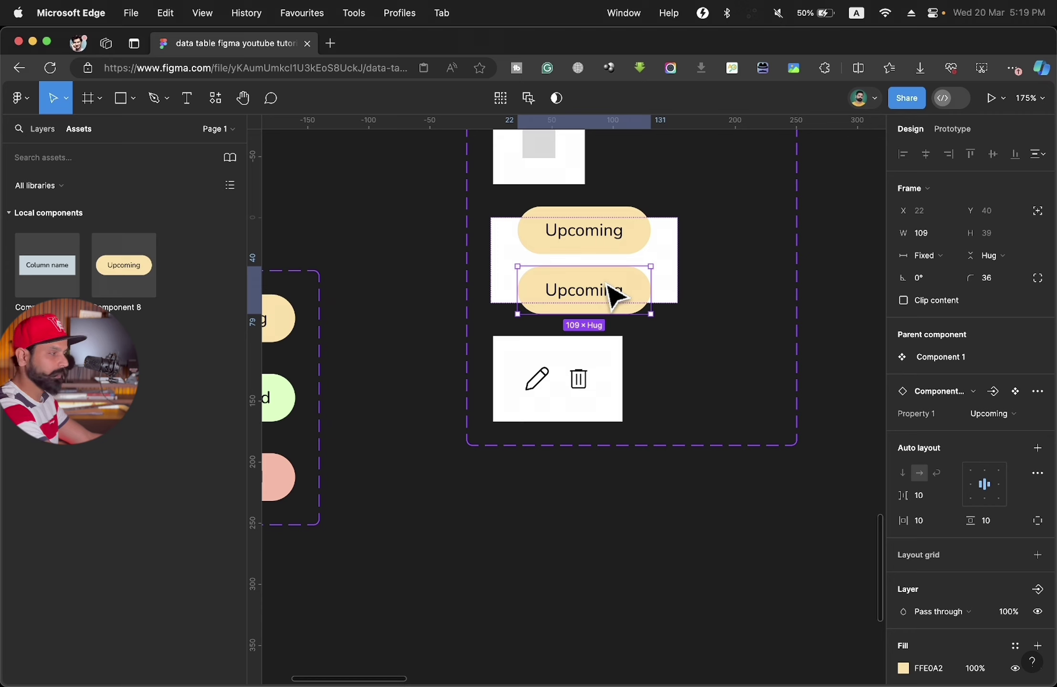
click(617, 252)
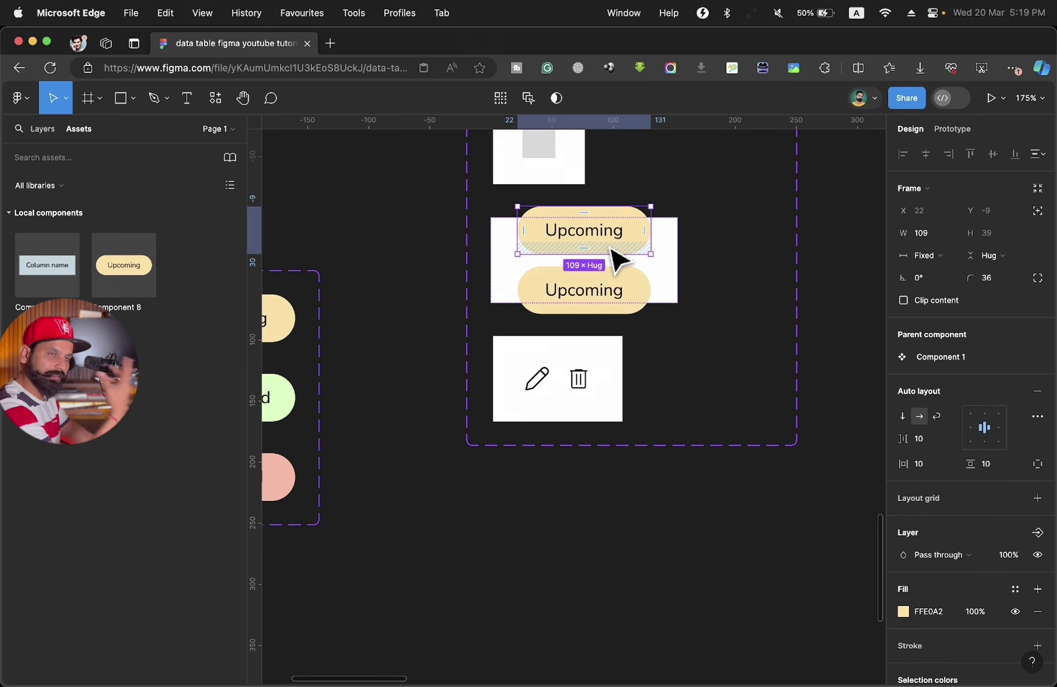
key(BackSpace)
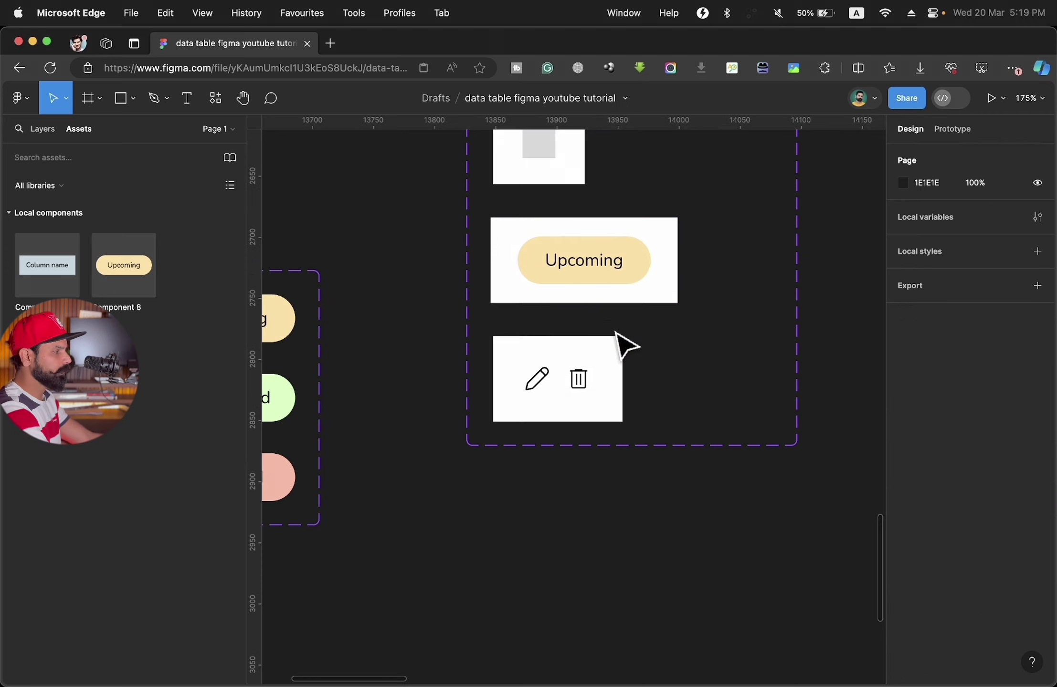
- Set the first row's status badge to Completed
scroll(617, 333, down, 5)
scroll(617, 333, down, 3)
scroll(617, 333, up, 3)
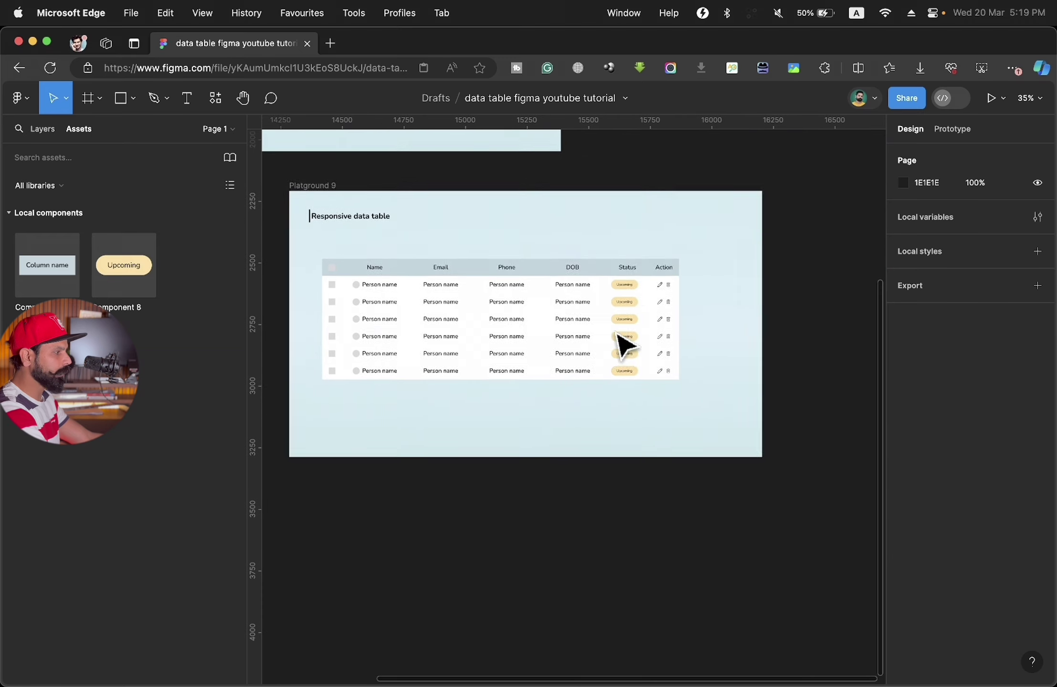
scroll(618, 334, up, 3)
scroll(619, 338, up, 3)
scroll(684, 258, up, 5)
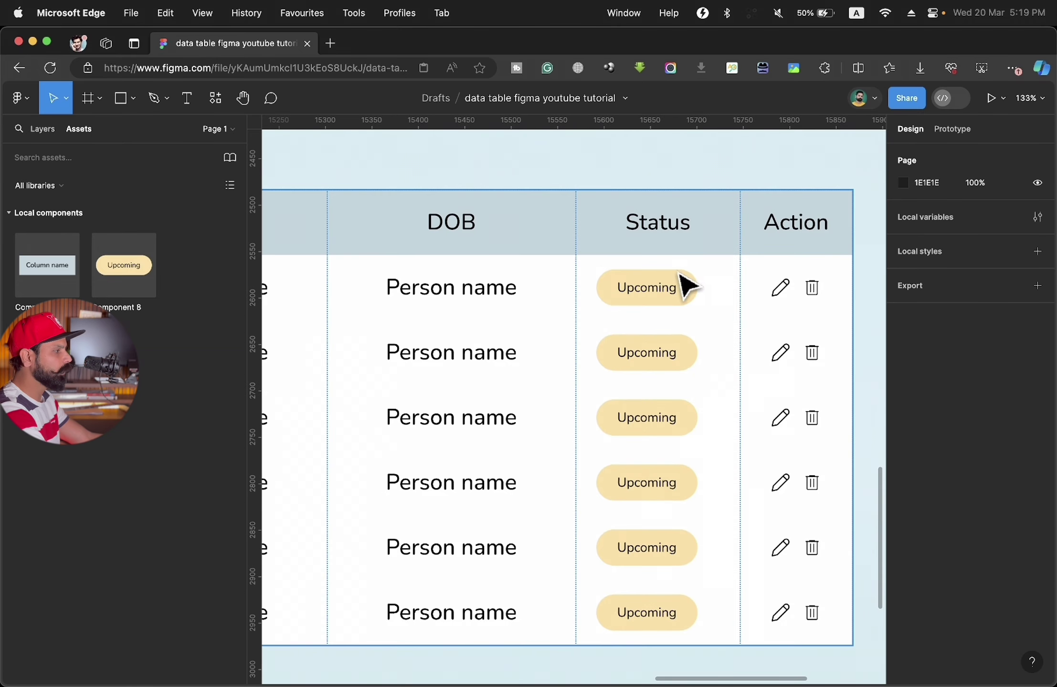
click(685, 283)
click(686, 289)
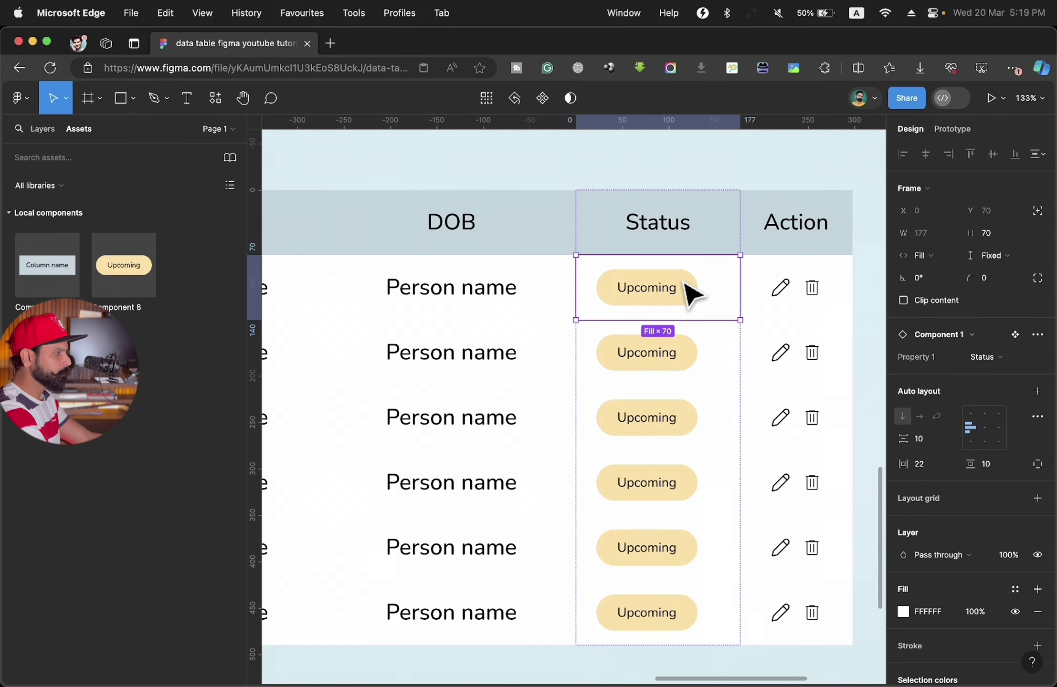
click(687, 289)
click(1018, 331)
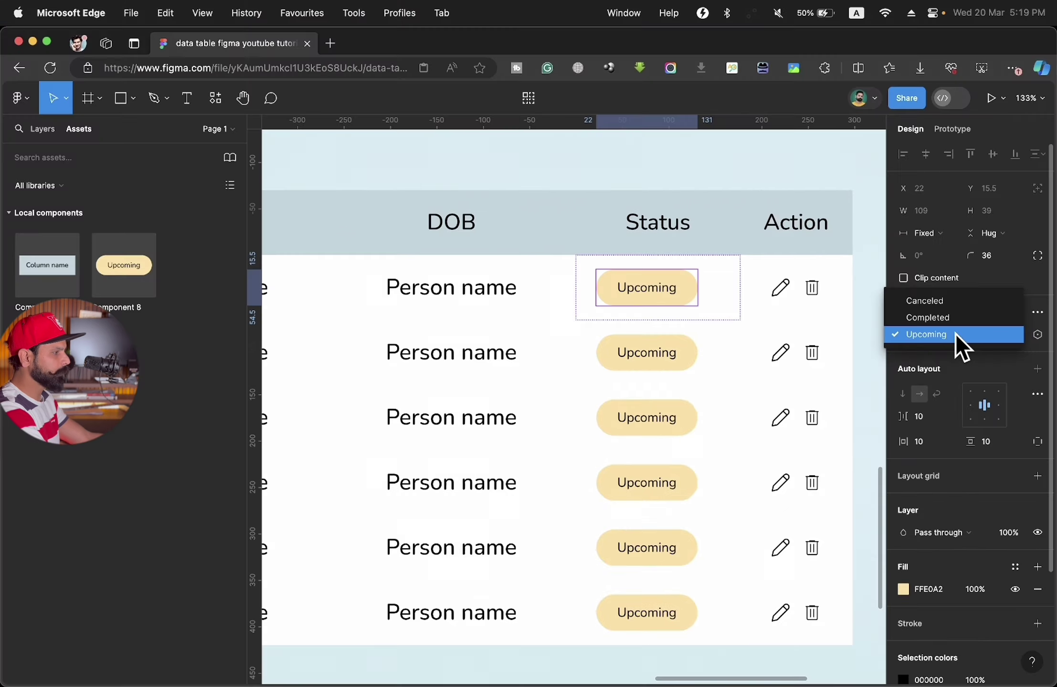
click(947, 318)
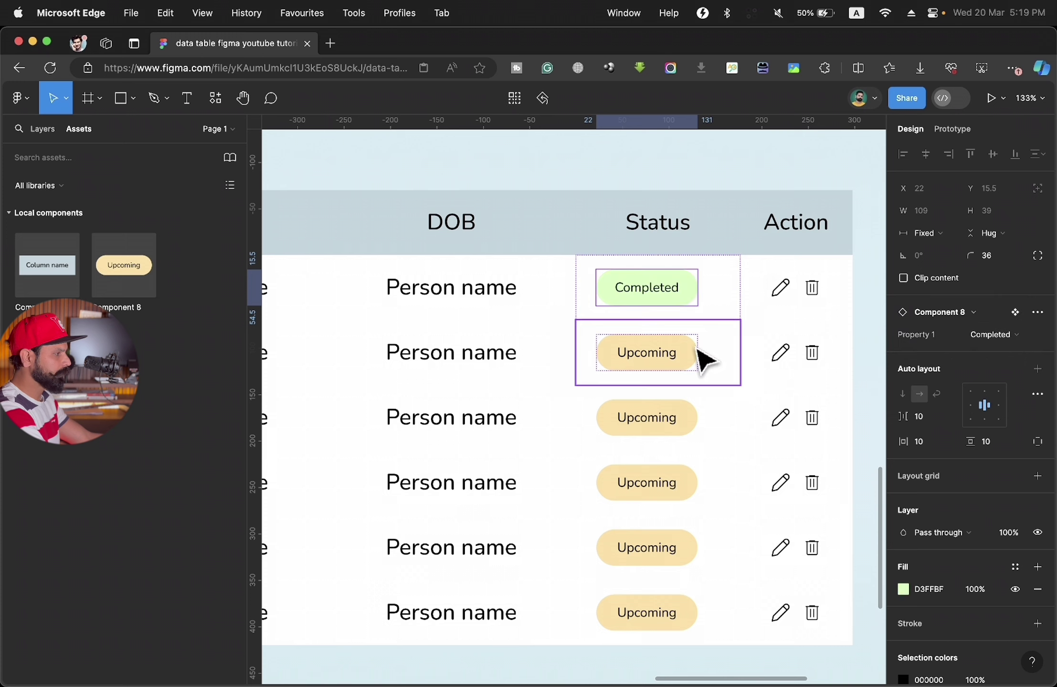
- Set row 4's badge to Completed and rows 5–6 to Canceled
click(691, 361)
click(647, 483)
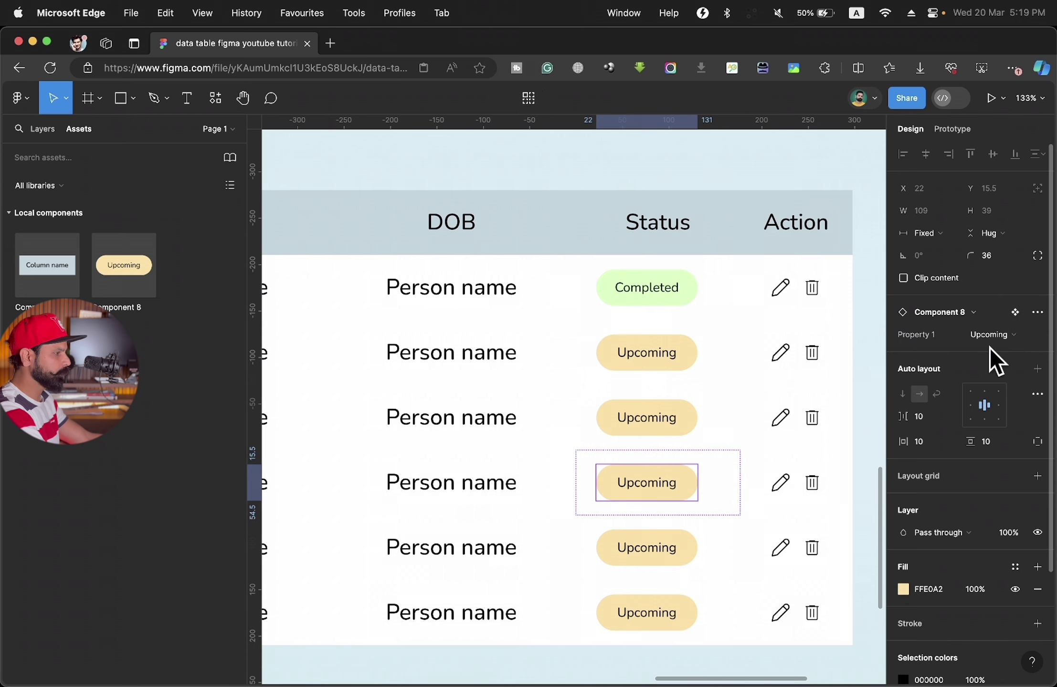
click(993, 335)
click(946, 318)
click(647, 548)
shift+click(695, 620)
scroll(759, 428, down, 5)
scroll(837, 406, down, 2)
click(837, 406)
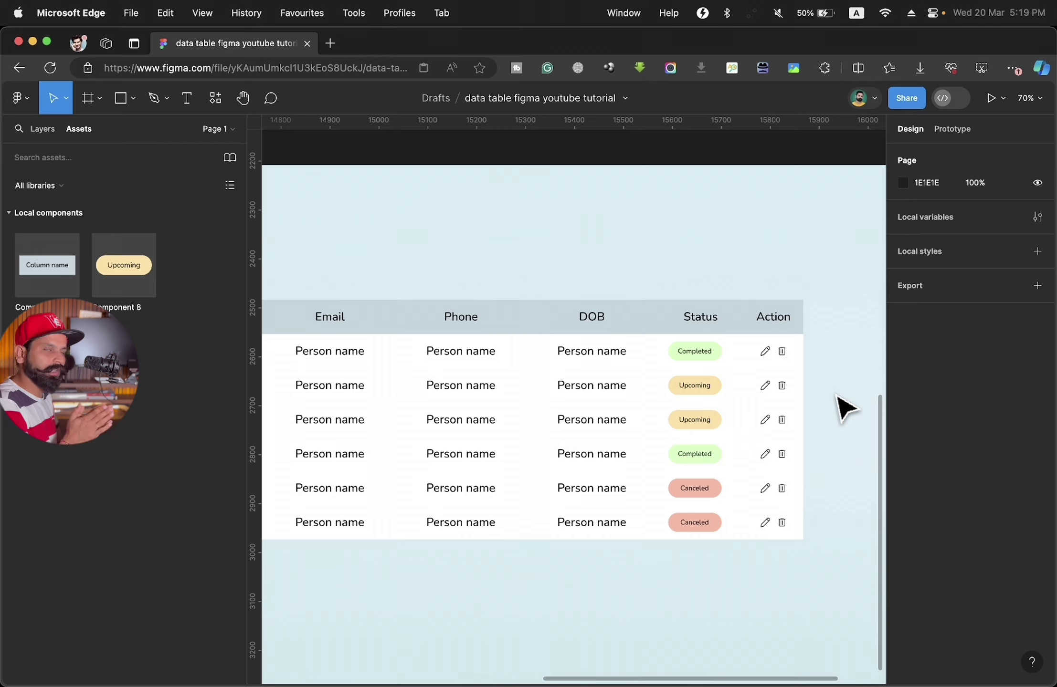
scroll(843, 408, left, 10)
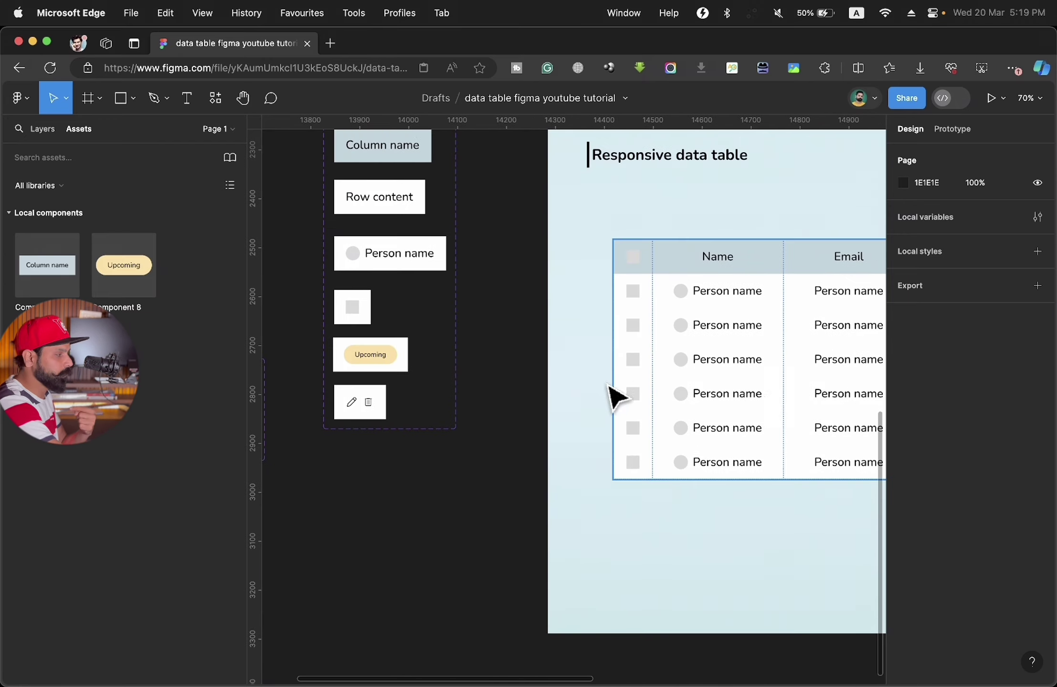
scroll(604, 398, left, 6)
scroll(601, 401, left, 4)
scroll(601, 401, up, 2)
scroll(600, 402, left, 2)
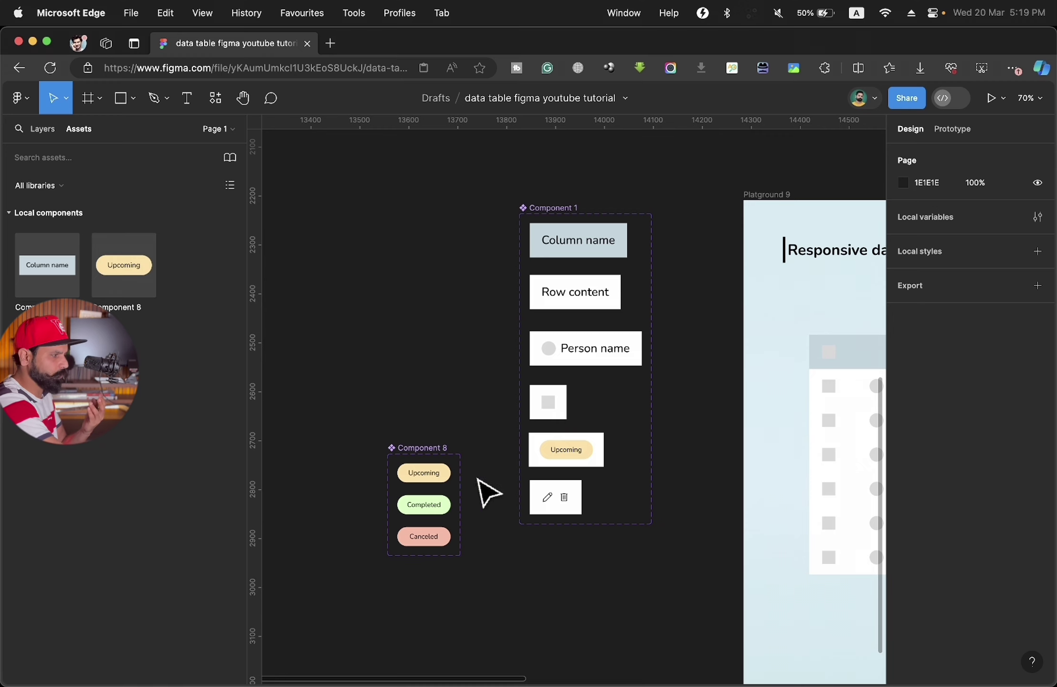
ctrl+scroll(459, 514, up, 2)
ctrl+scroll(463, 518, up, 3)
ctrl+scroll(456, 510, up, 2)
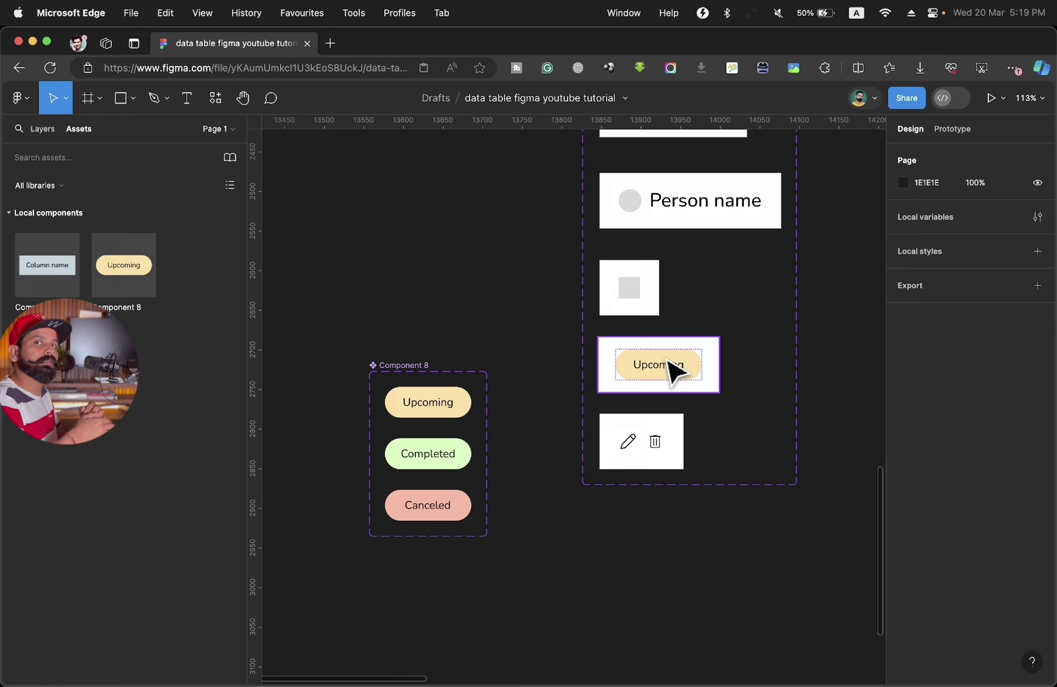
scroll(621, 239, up, 3)
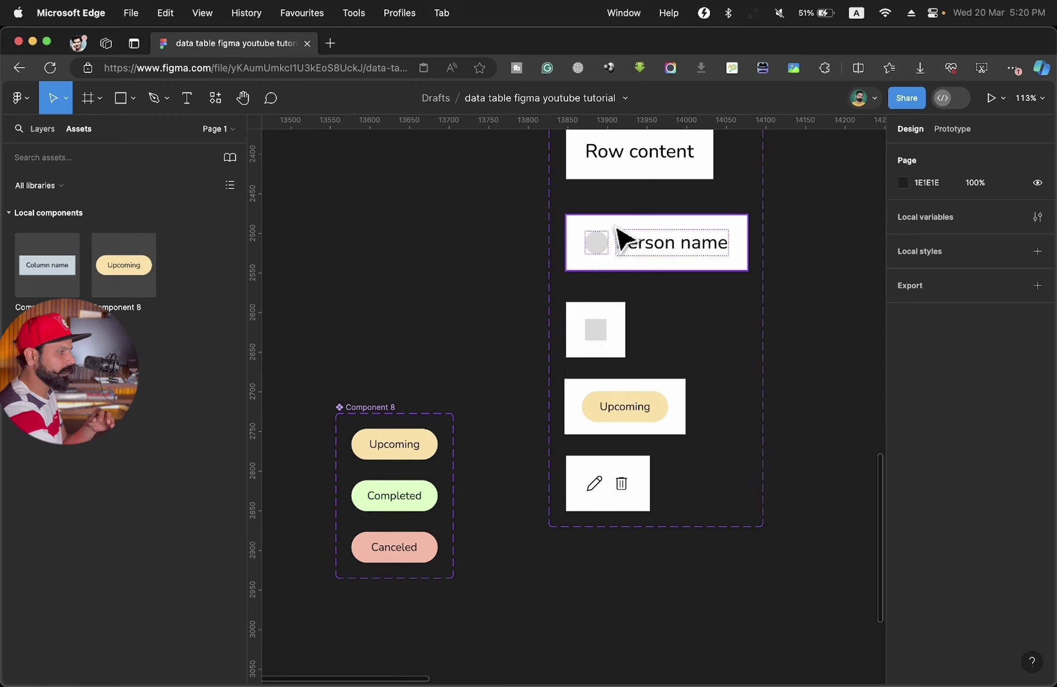
ctrl+scroll(621, 414, down, 5)
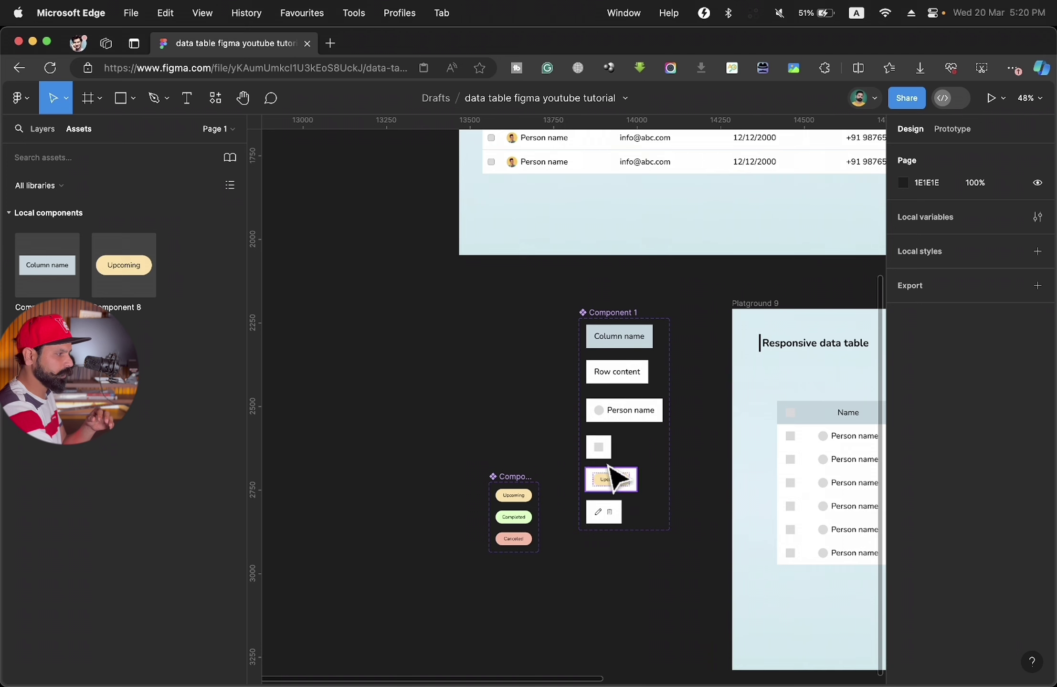
ctrl+scroll(614, 537, up, 4)
ctrl+scroll(608, 543, up, 2)
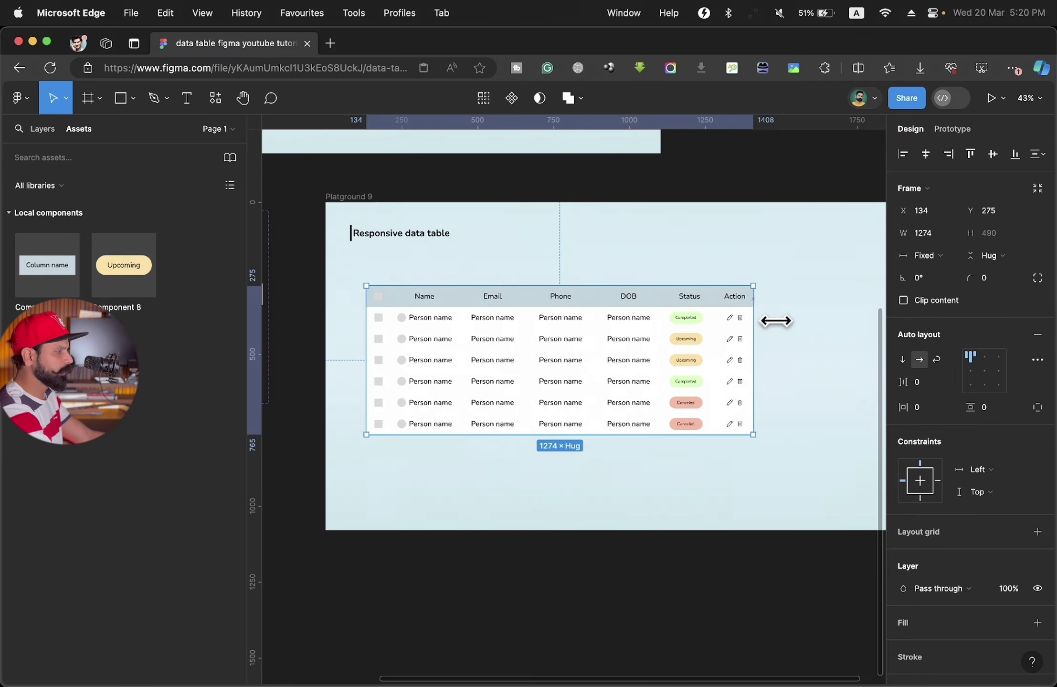
- Resize the table, delete the DOB column to test stretching, then restore it
drag(773, 316, 806, 334)
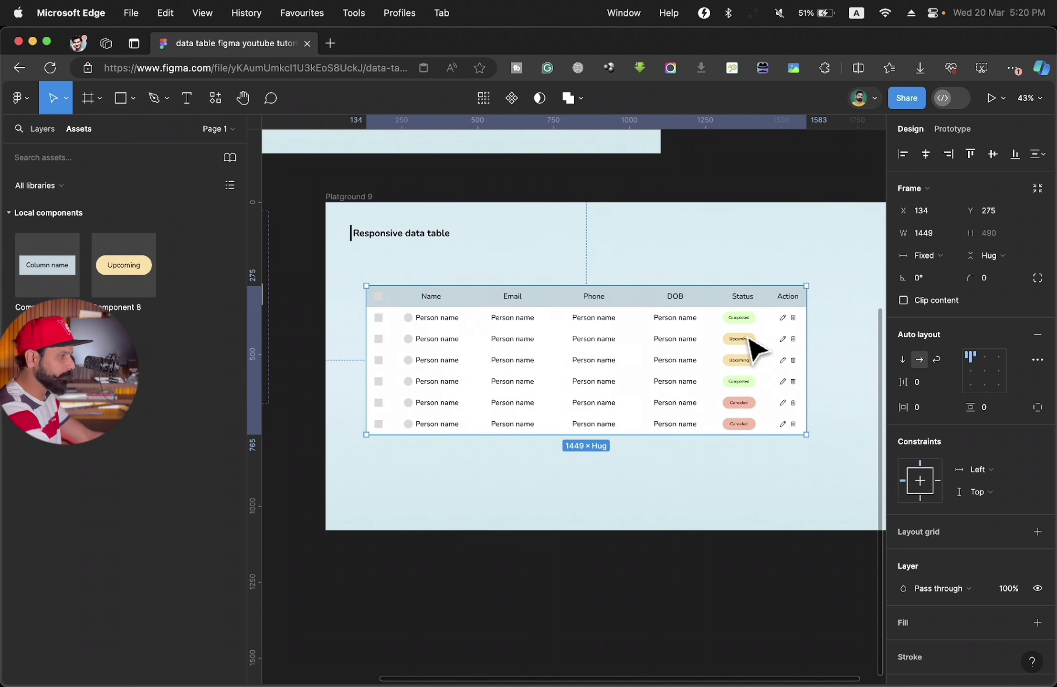
click(670, 362)
key(Delete)
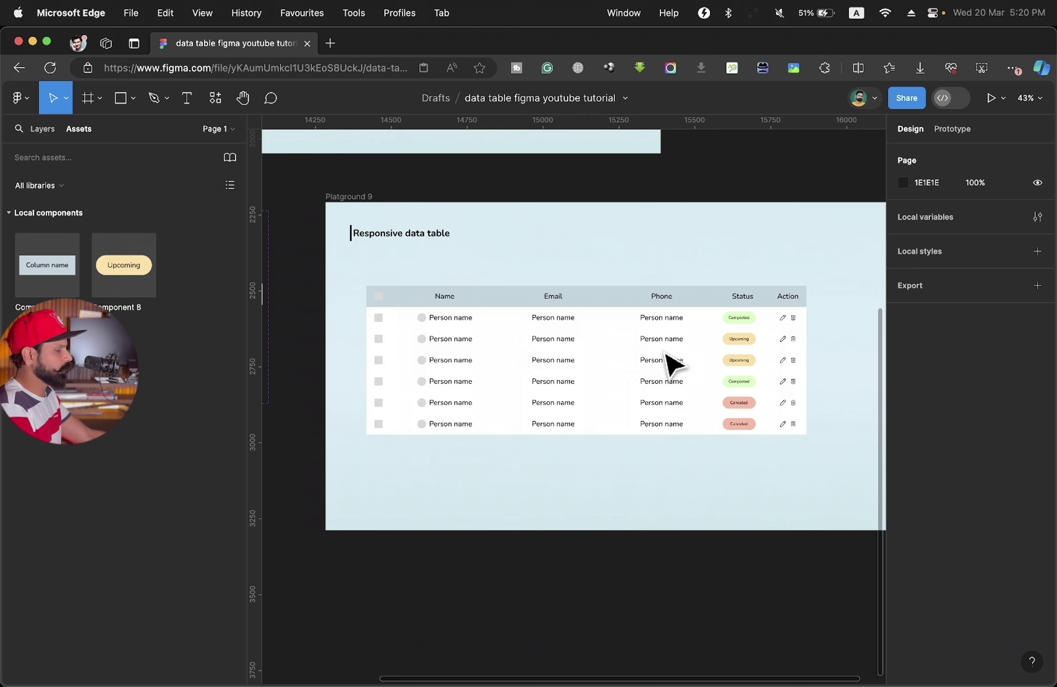
key(super+v)
click(640, 506)
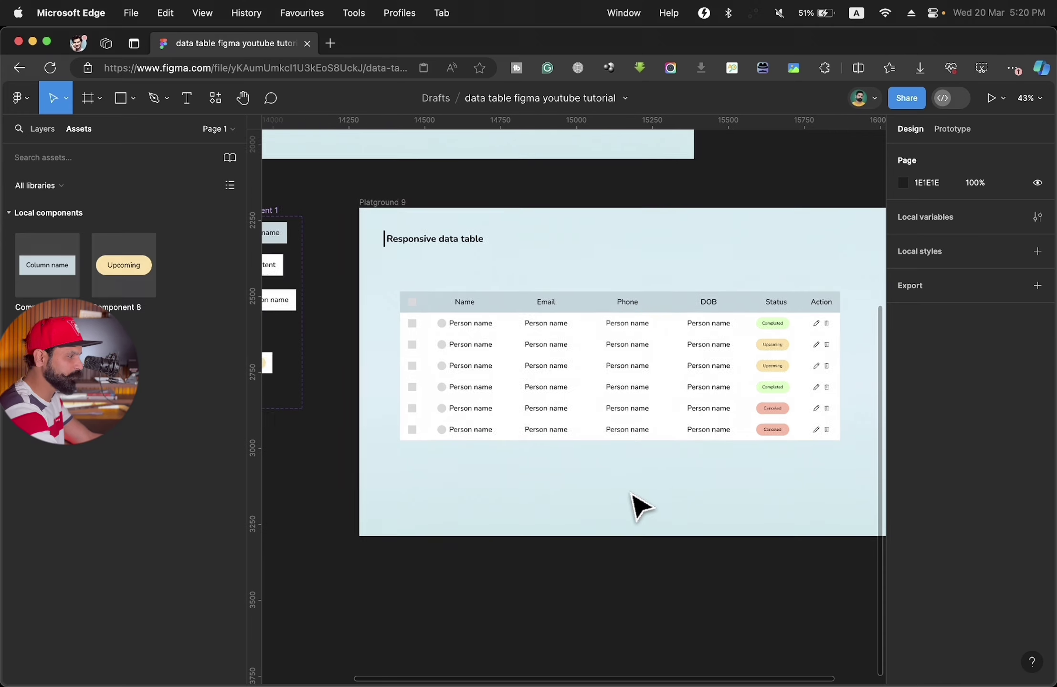
scroll(424, 400, up, 5)
scroll(426, 400, up, 3)
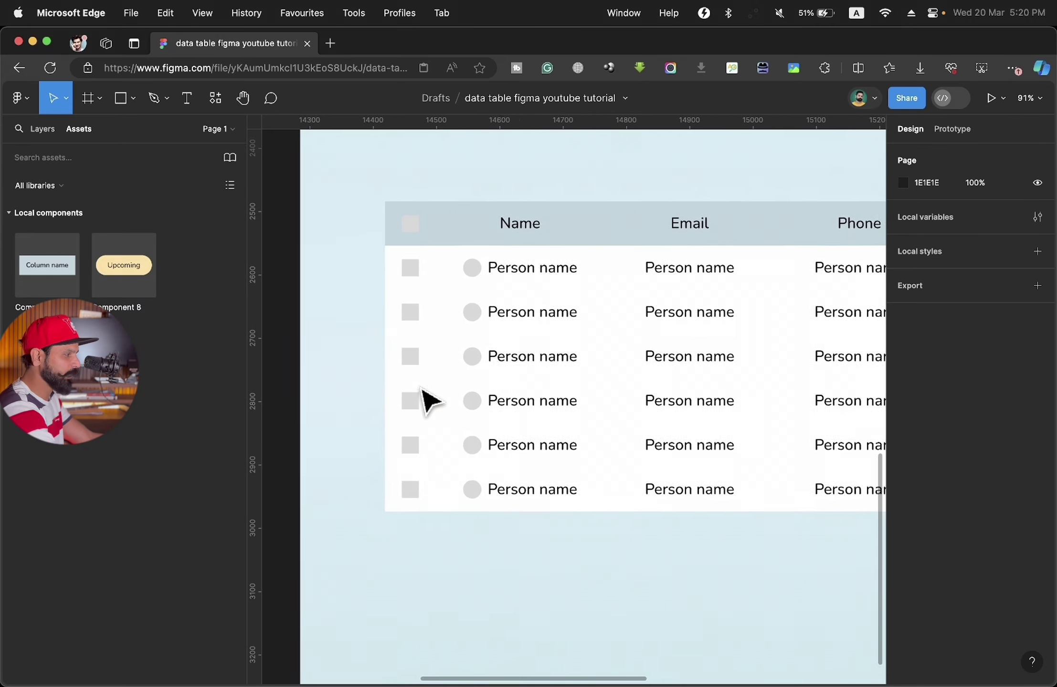
scroll(477, 358, right, 3)
- Fill the six selected avatar circles with Content Reel's Avatars (female) photos
shift+click(603, 365)
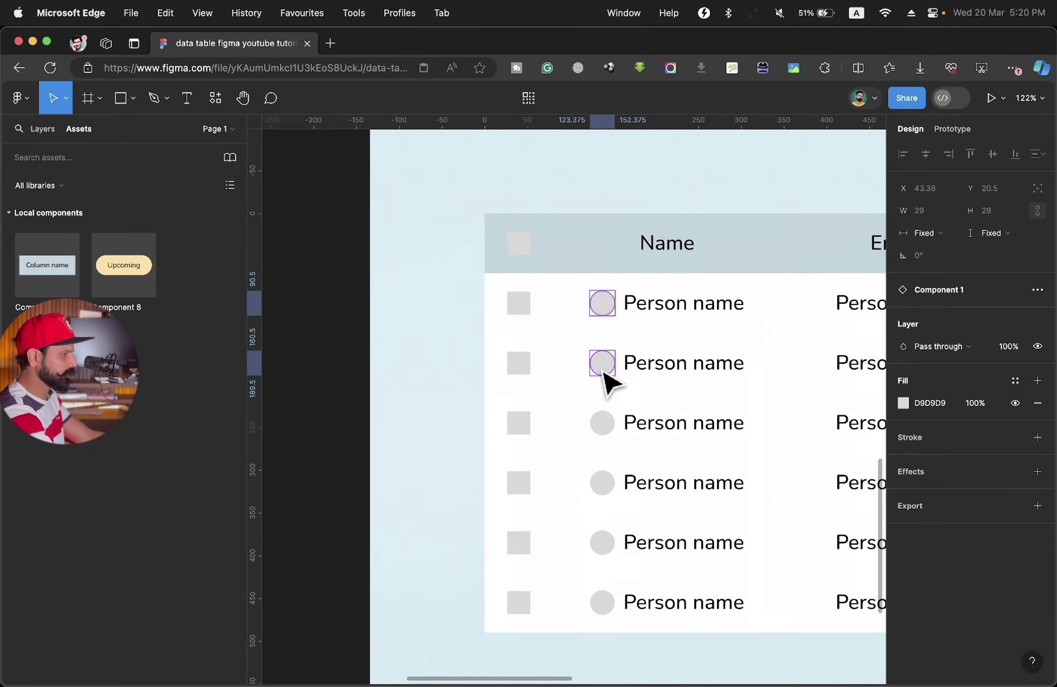
shift+click(604, 424)
shift+click(604, 483)
shift+click(602, 543)
shift+click(603, 602)
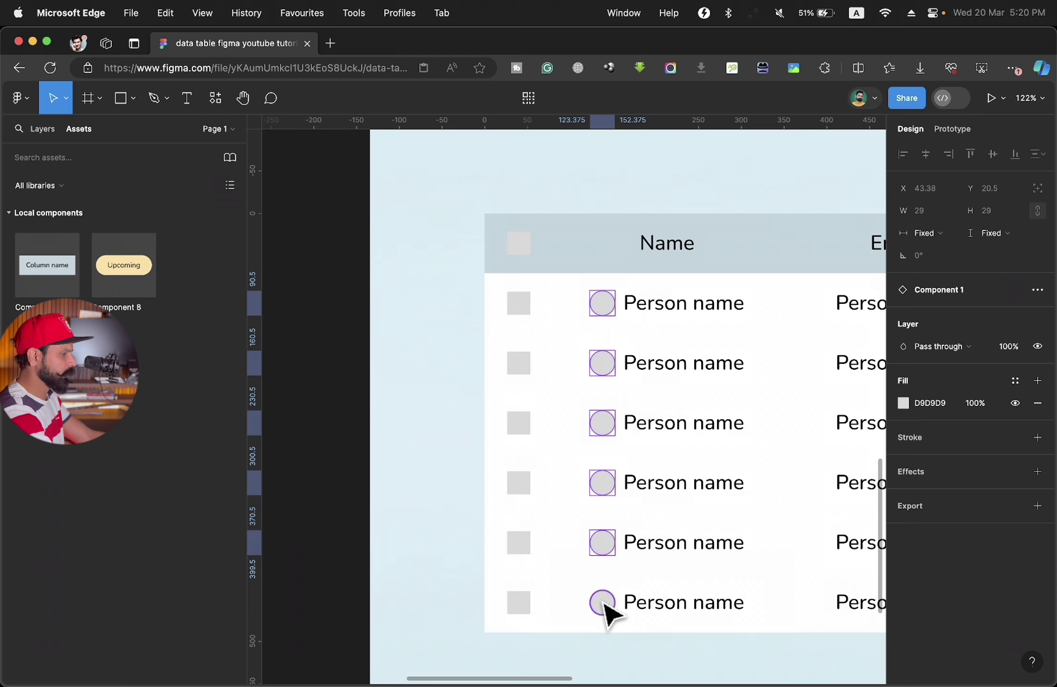
click(213, 101)
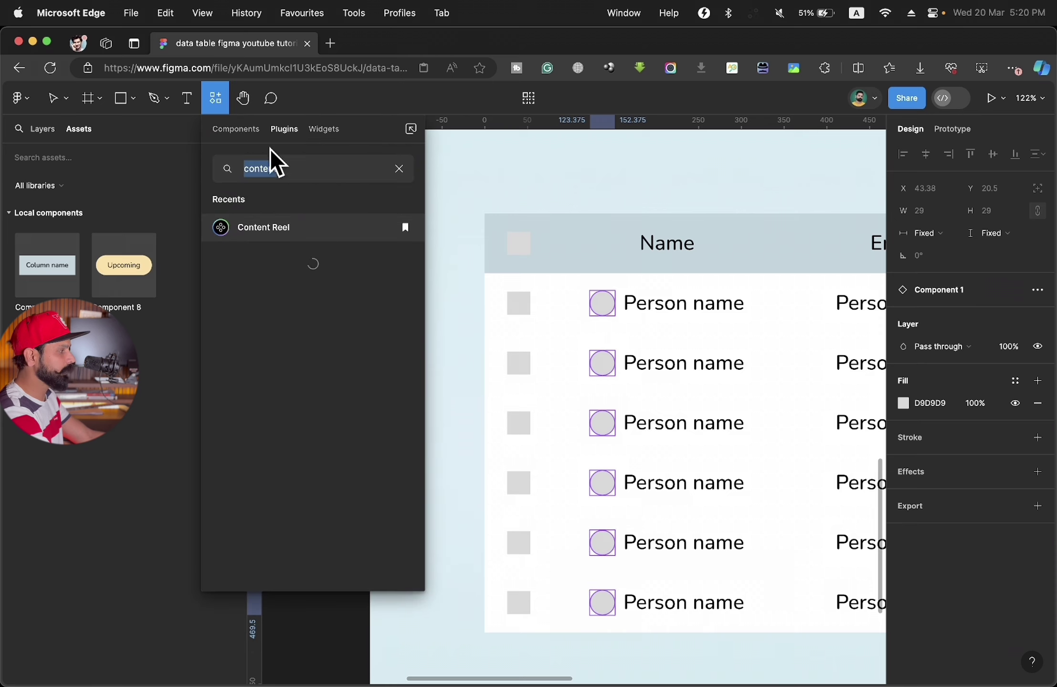
click(270, 229)
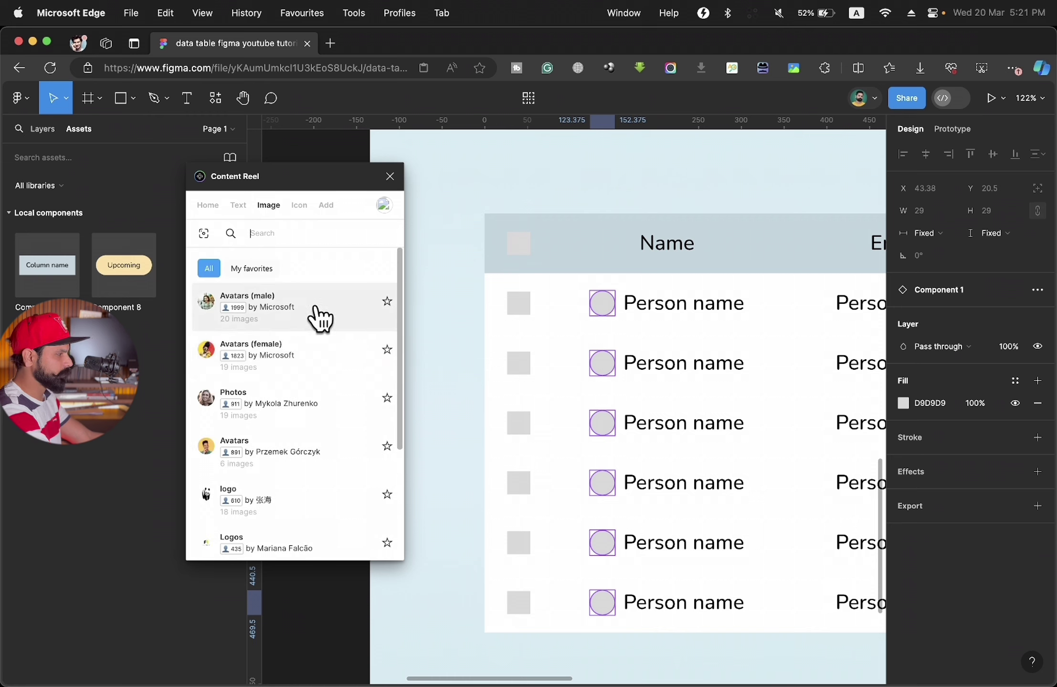
click(312, 353)
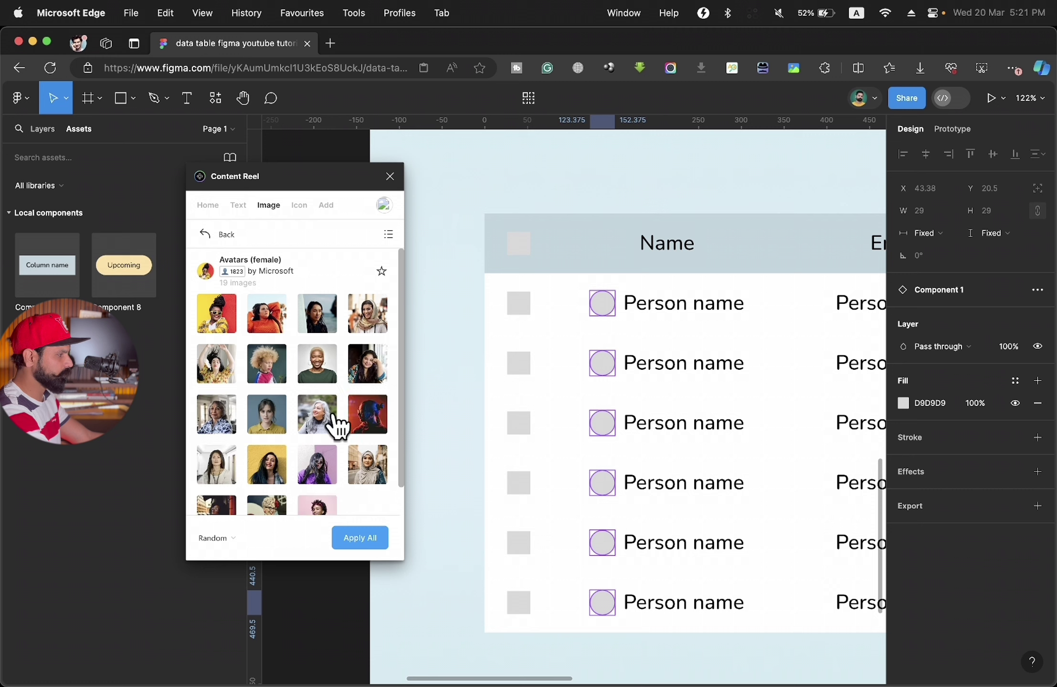
click(351, 547)
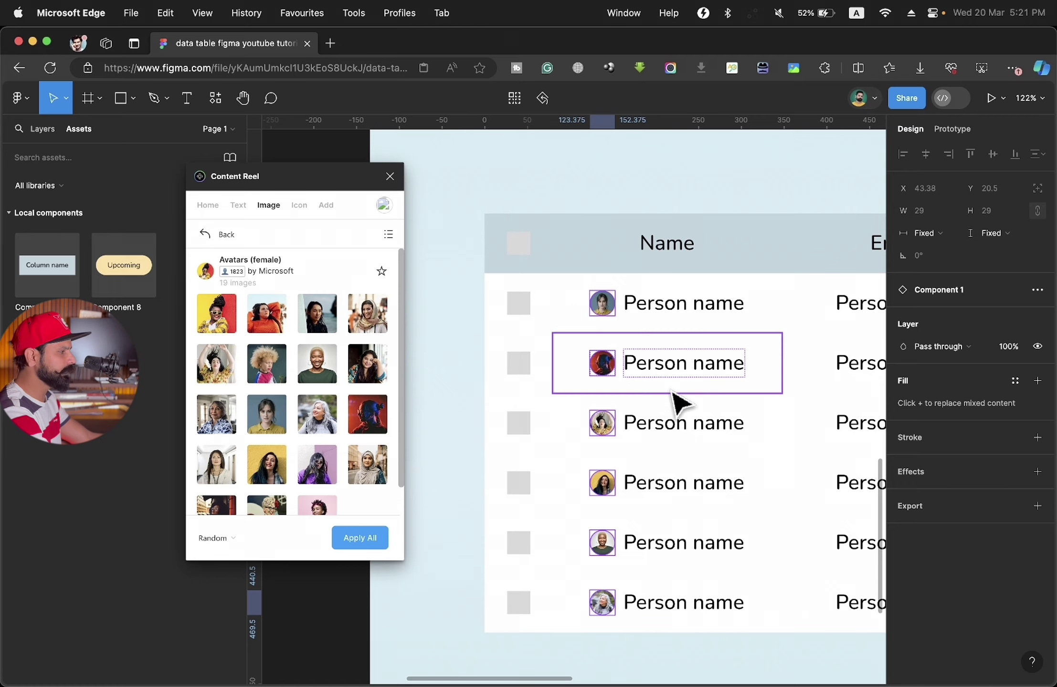
- Select the six placeholder name texts in the Name column
scroll(673, 401, down, 2)
scroll(673, 401, right, 3)
scroll(678, 401, left, 1)
click(594, 276)
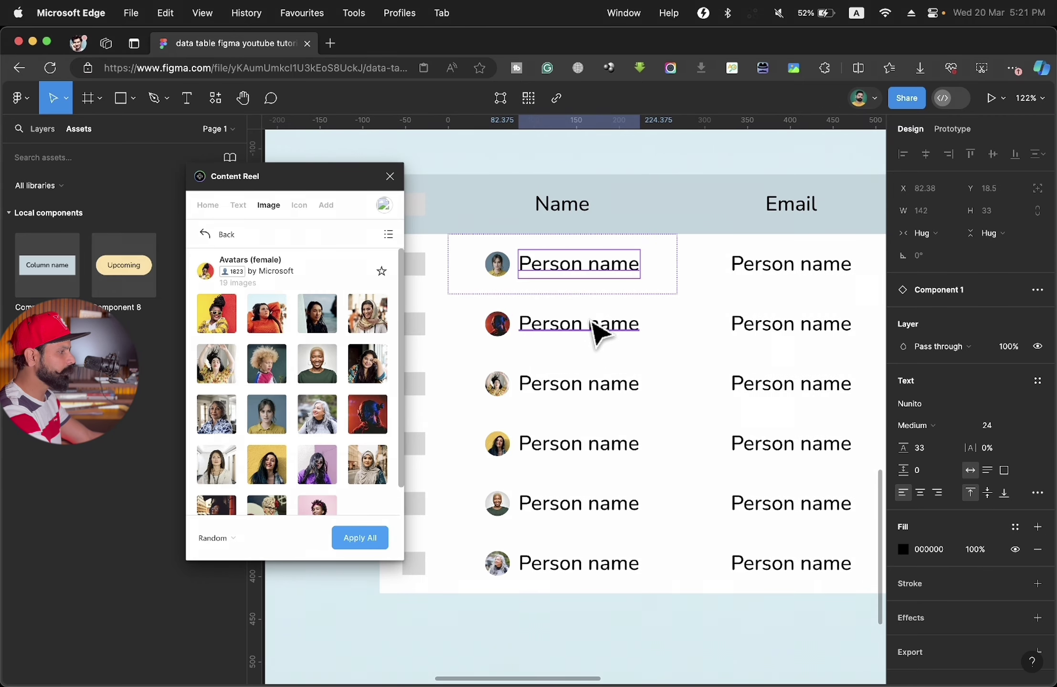
shift+click(595, 327)
shift+click(594, 387)
shift+click(587, 504)
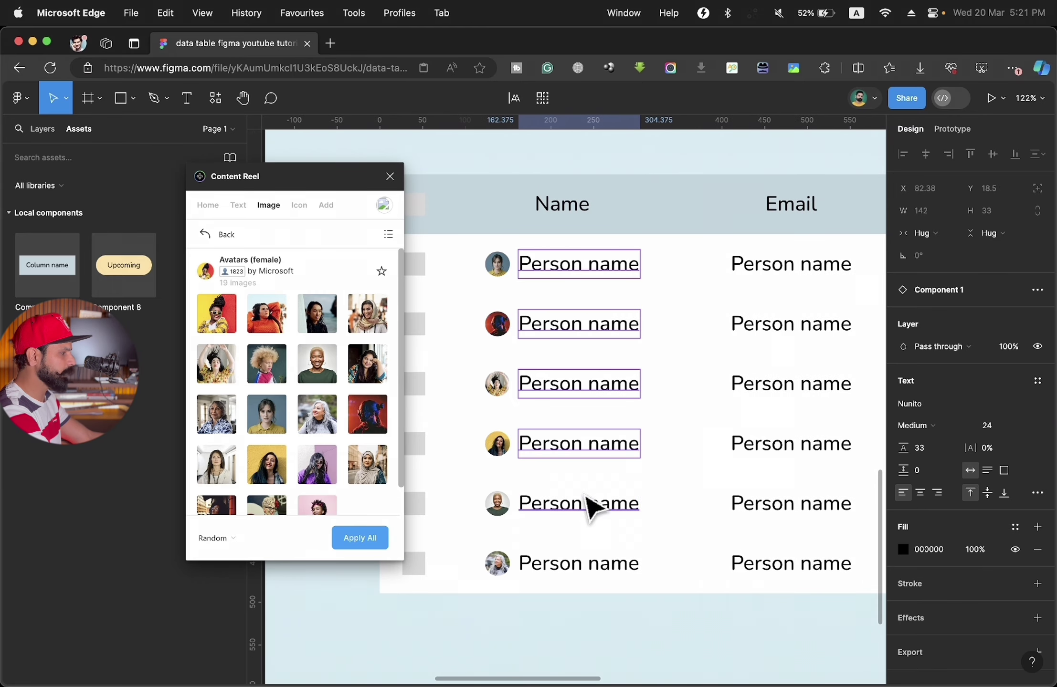
shift+click(583, 562)
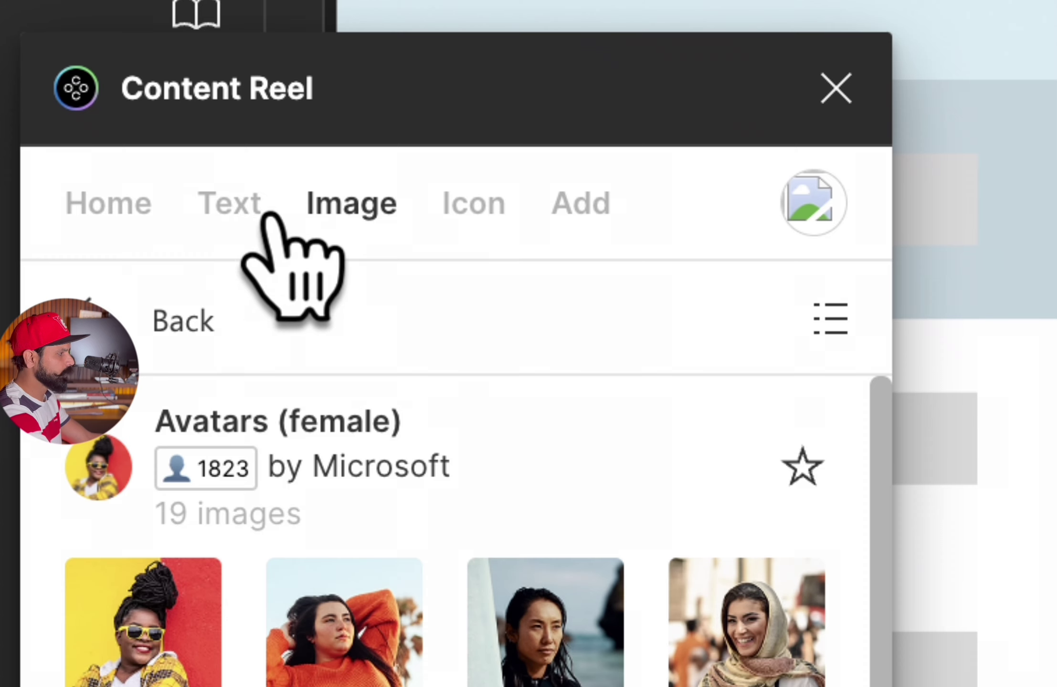
- Replace the placeholder names with Content Reel First Name data such as Cameron and Colleen
click(224, 203)
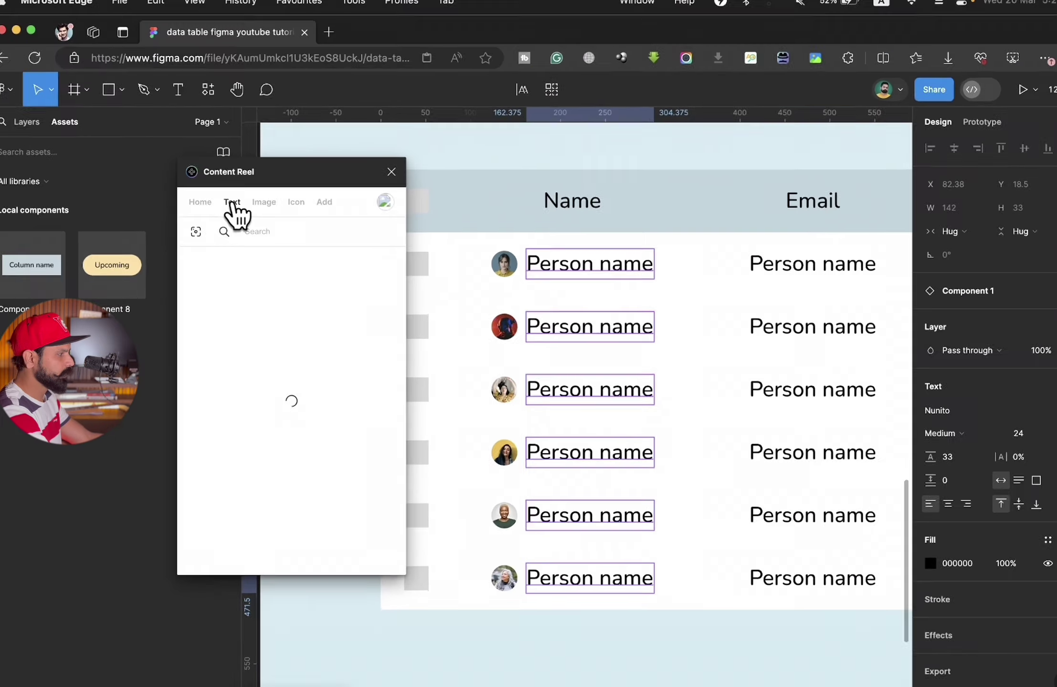
click(266, 233)
text(name)
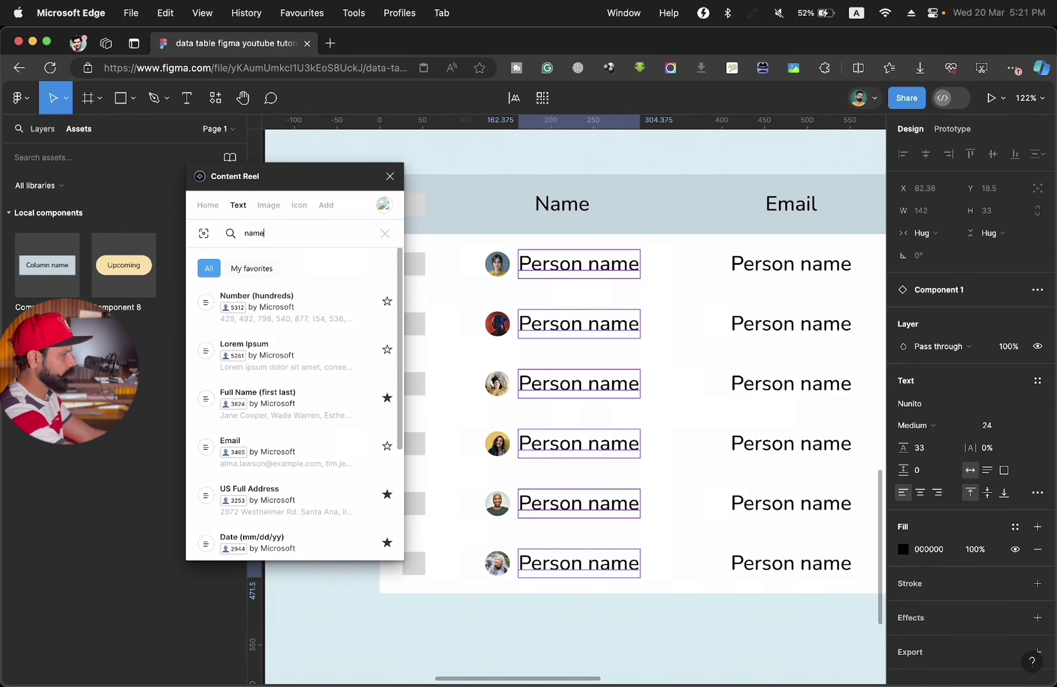
scroll(284, 411, down, 2)
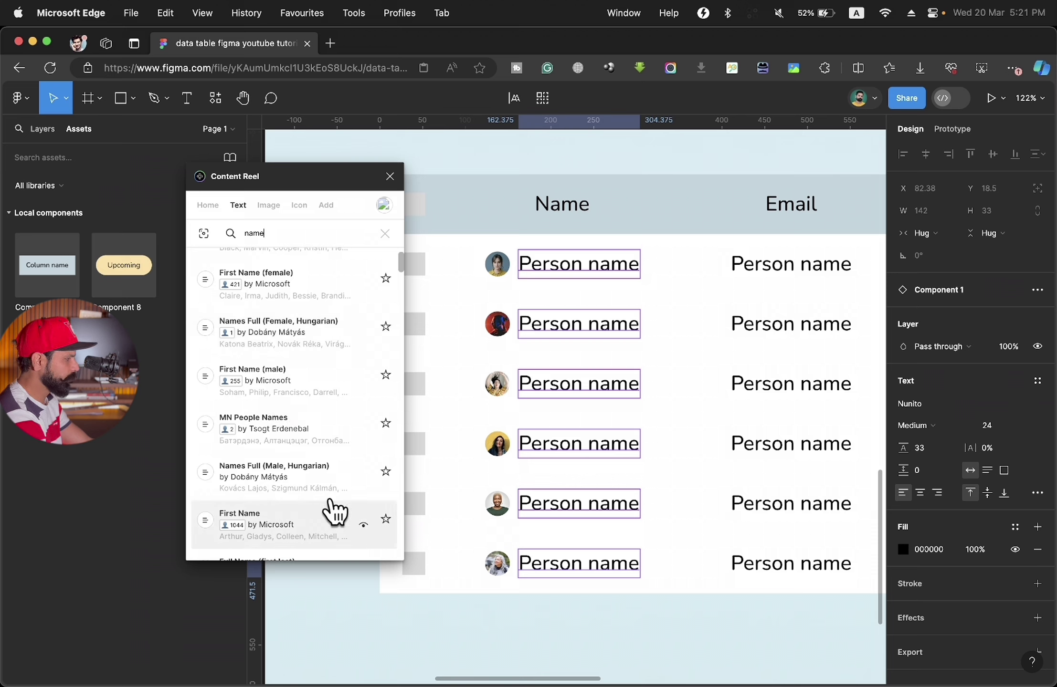
scroll(299, 415, down, 1)
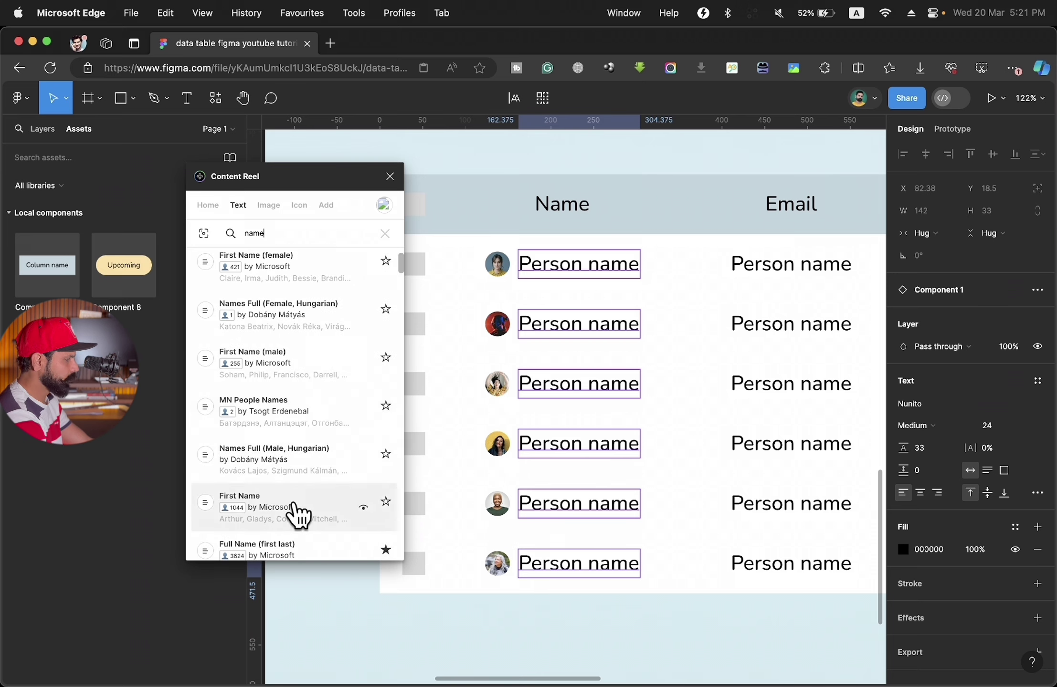
click(296, 511)
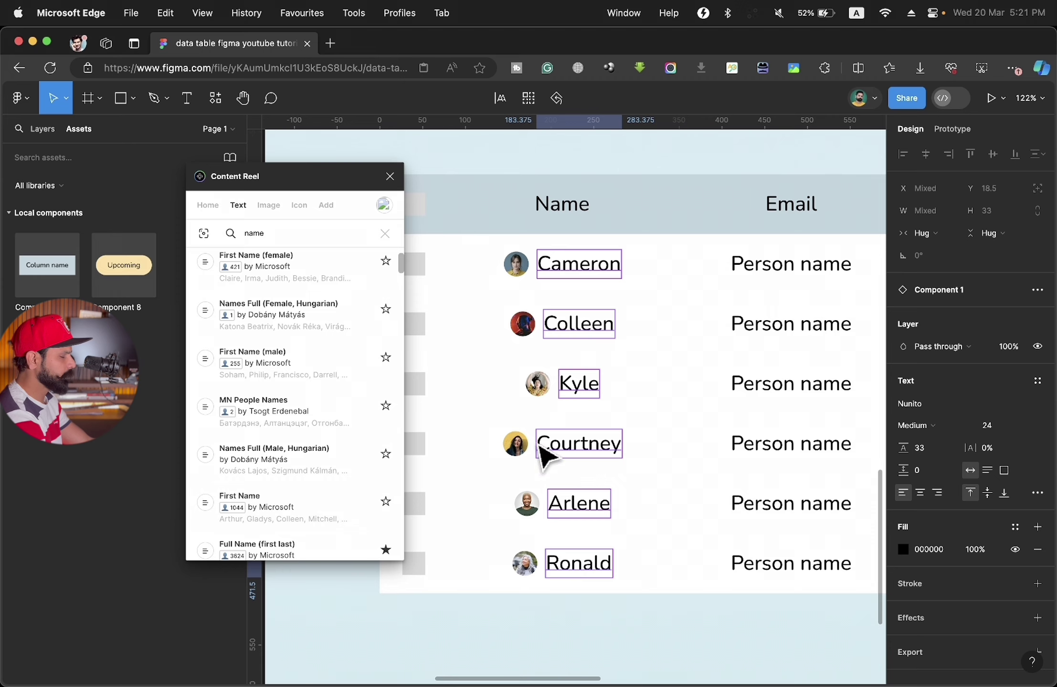
scroll(542, 453, down, 5)
- Set the six Name cells' auto layout alignment to left-middle
click(570, 568)
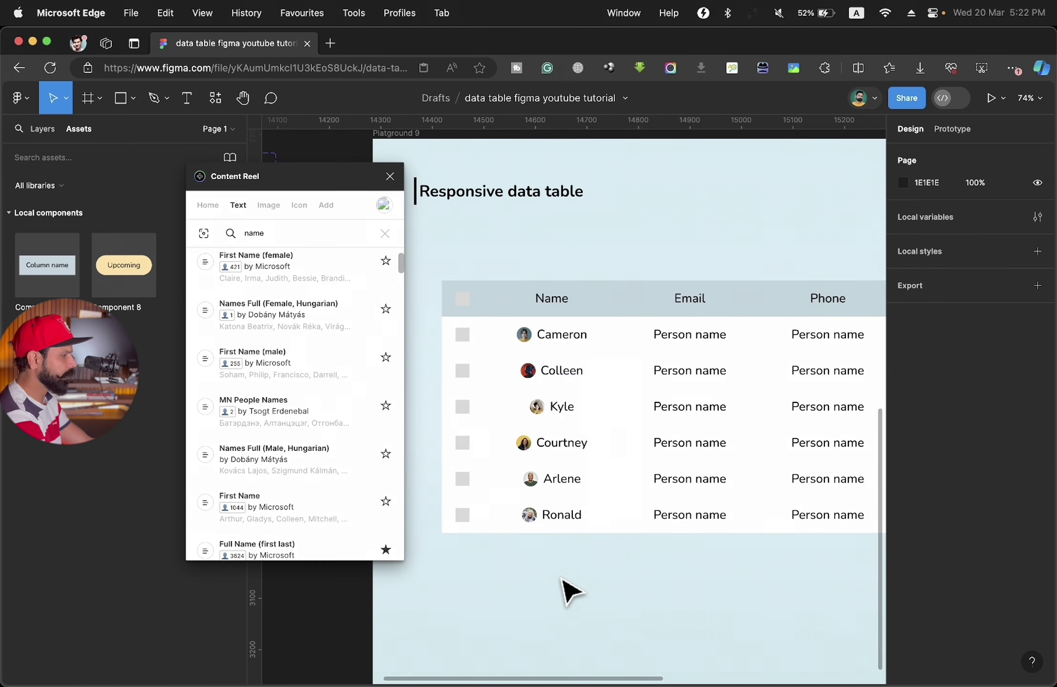
click(562, 341)
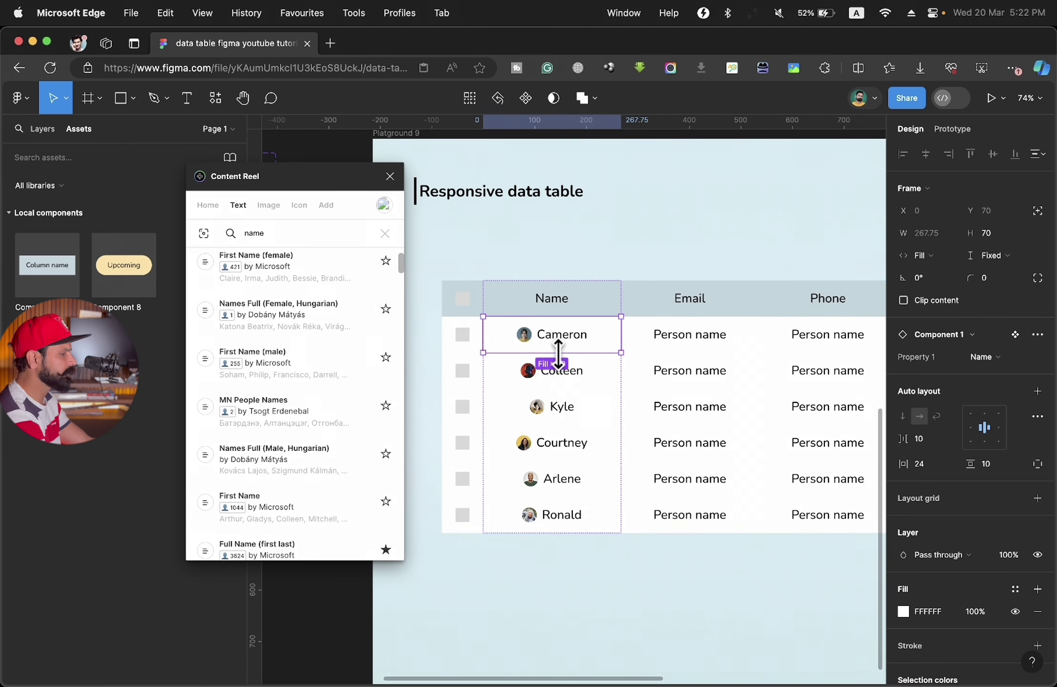
mouse_move(558, 354)
mouse_down()
mouse_move(578, 520)
mouse_move(568, 525)
mouse_up()
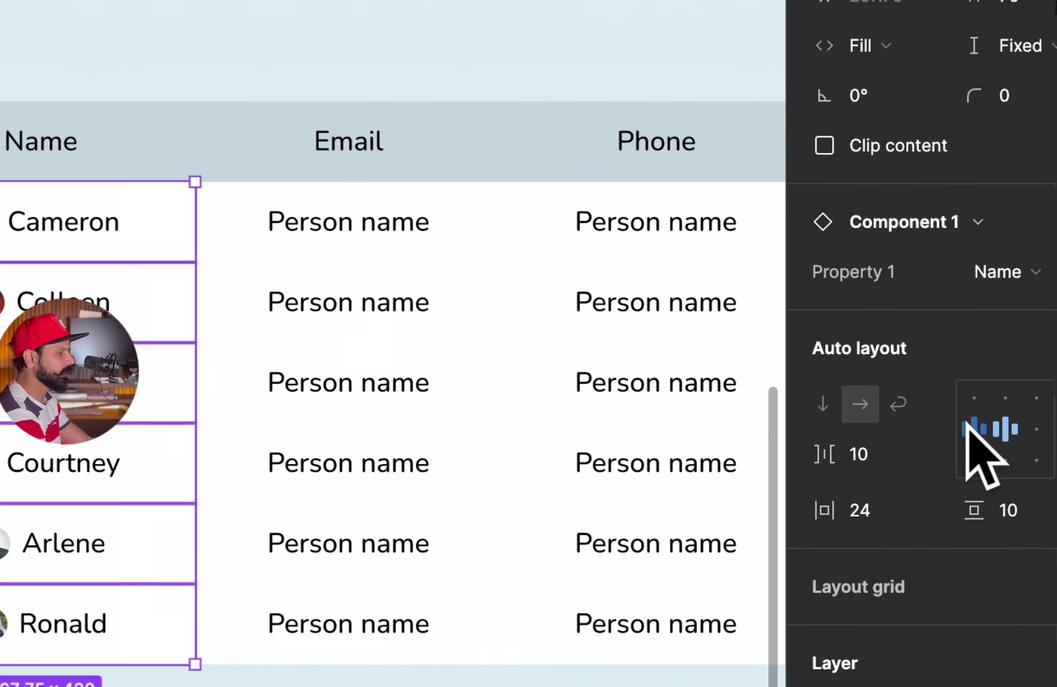
click(969, 428)
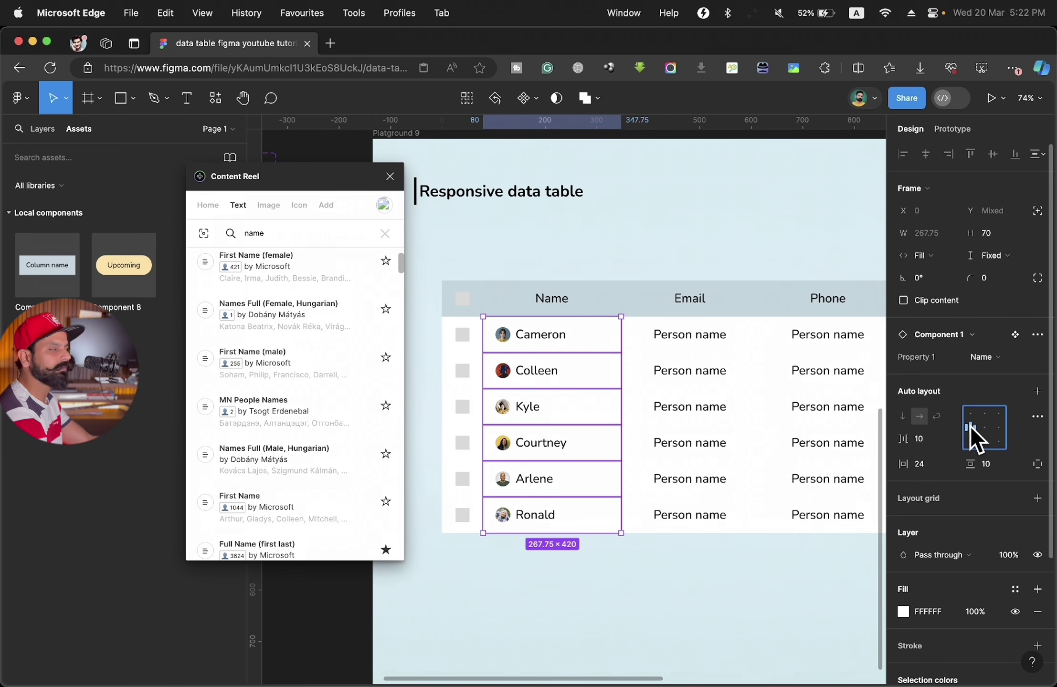
- Begin selecting the Email column's placeholder texts
right_click(592, 595)
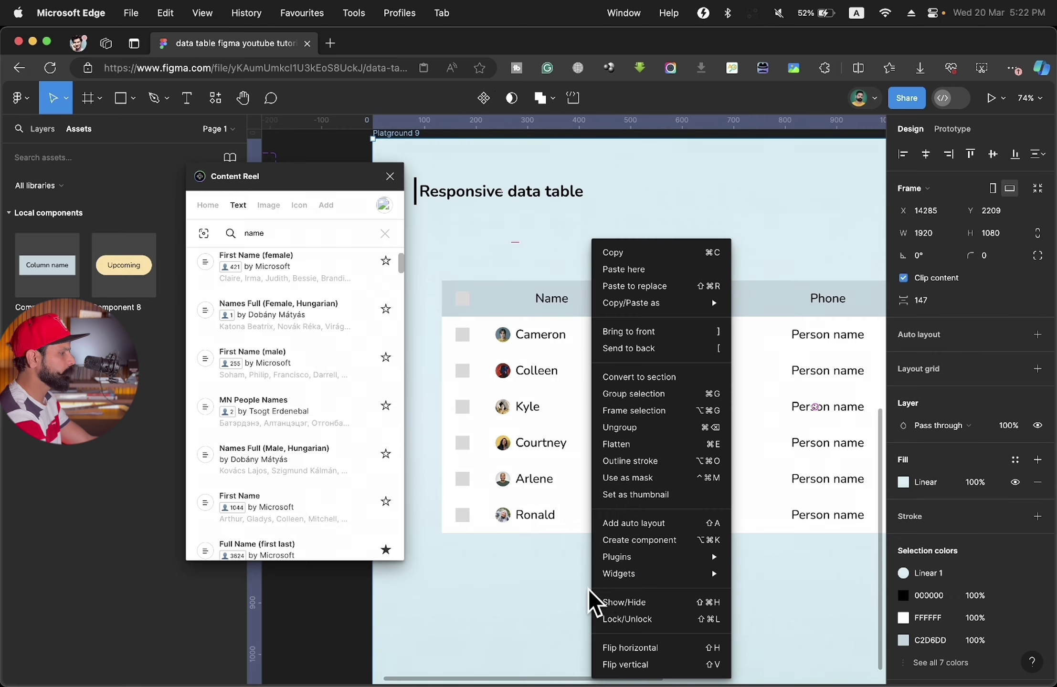
click(437, 592)
scroll(597, 586, right, 3)
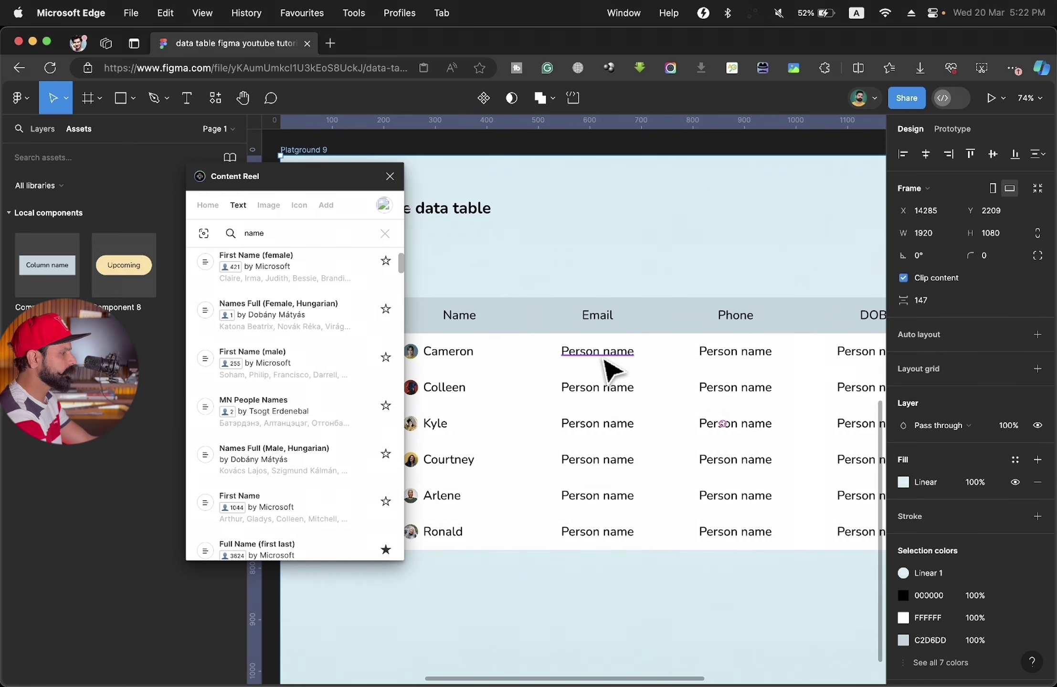
- Fill the Email texts with Content Reel email addresses and left-align them in their cells
click(603, 354)
shift+click(604, 387)
text(email)
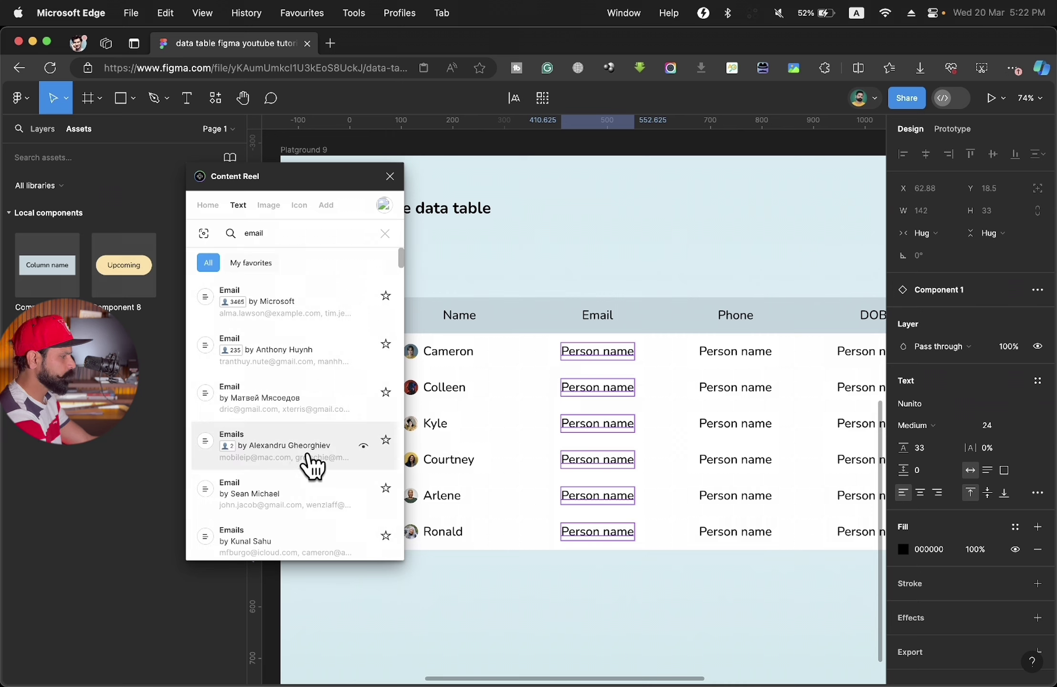
click(313, 466)
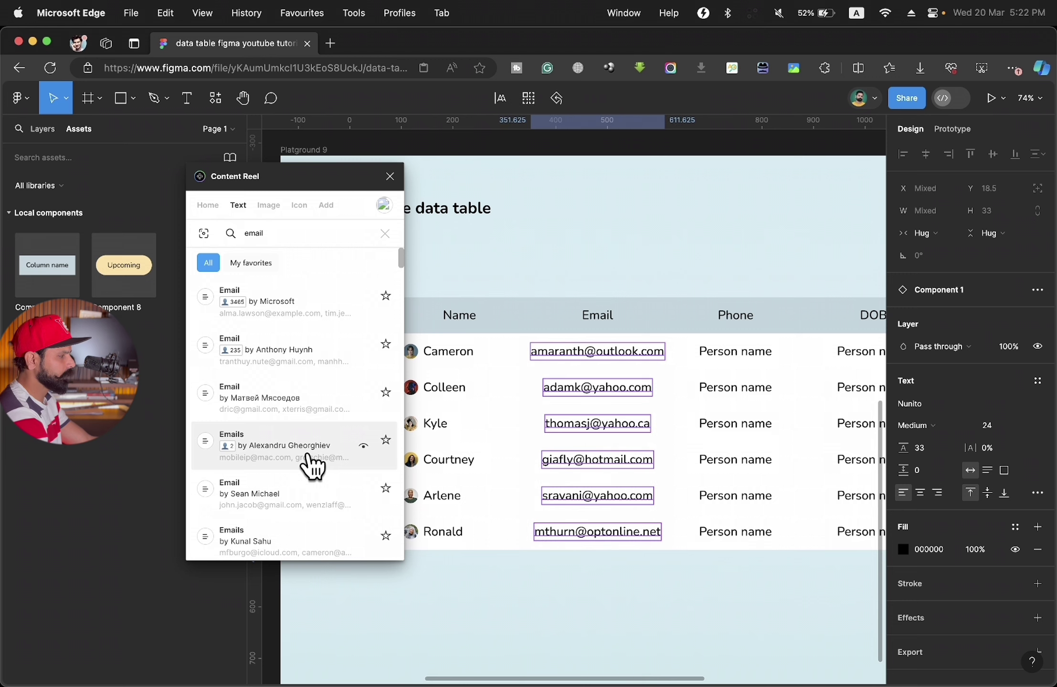
key(Escape)
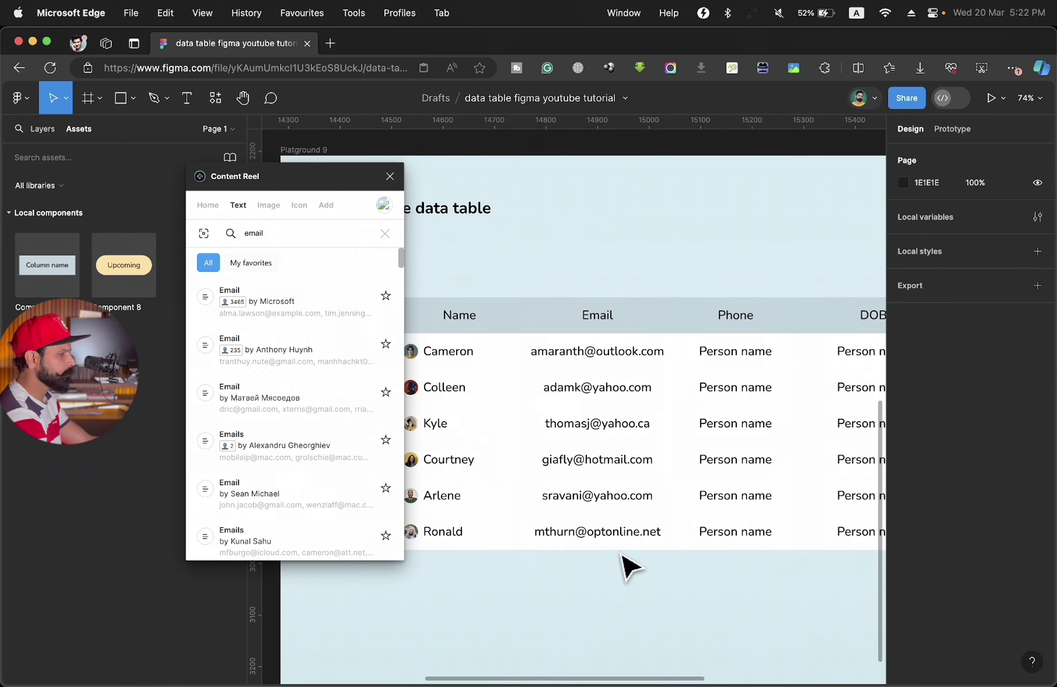
click(971, 428)
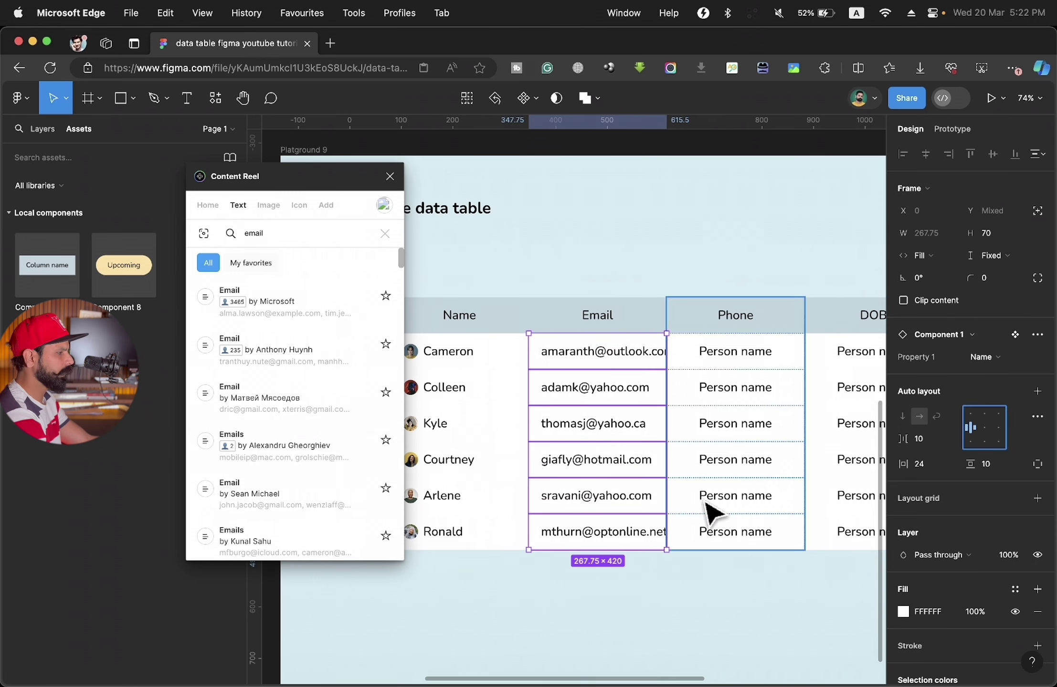
- Narrow the Name column to about 210 px
scroll(593, 526, right, 3)
scroll(593, 526, left, 5)
click(599, 538)
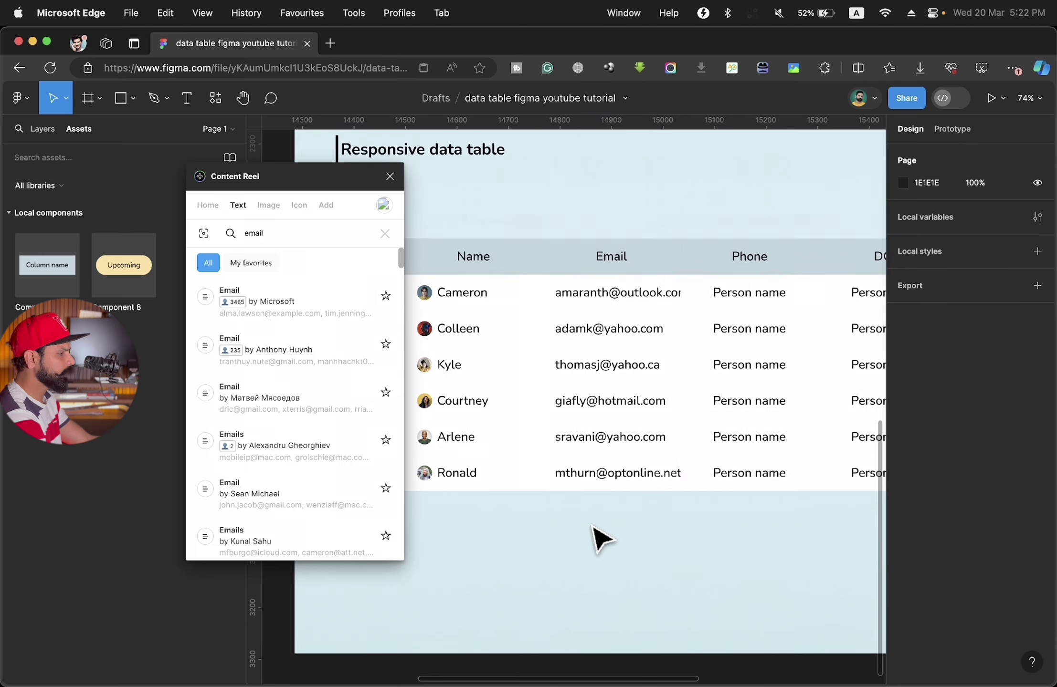
click(671, 357)
scroll(673, 357, down, 3)
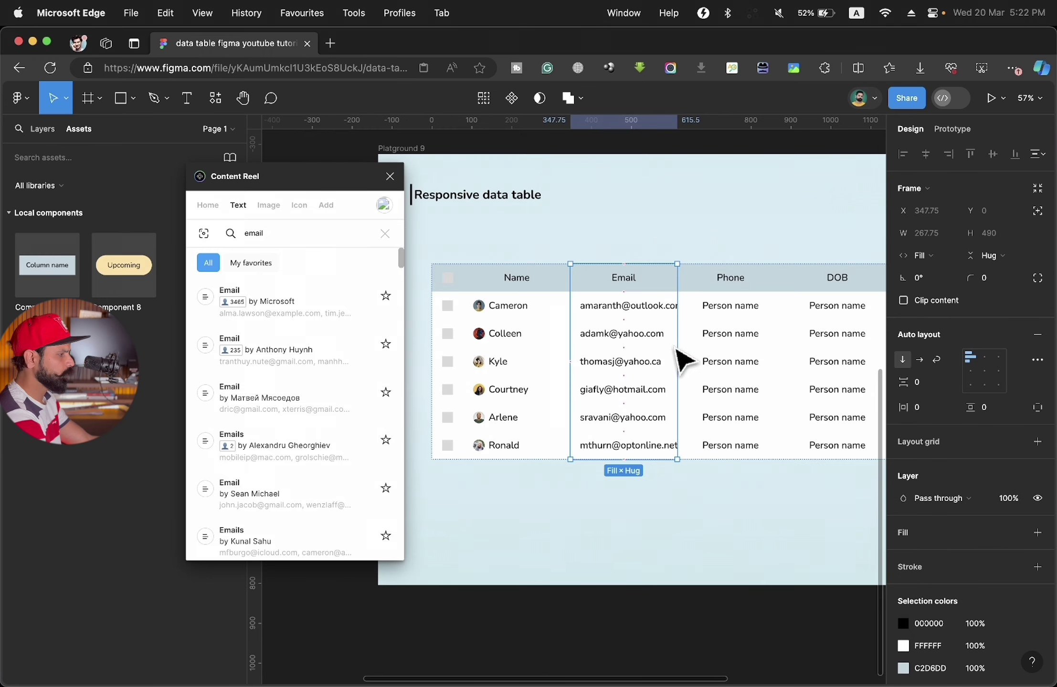
click(559, 351)
drag(570, 347, 546, 347)
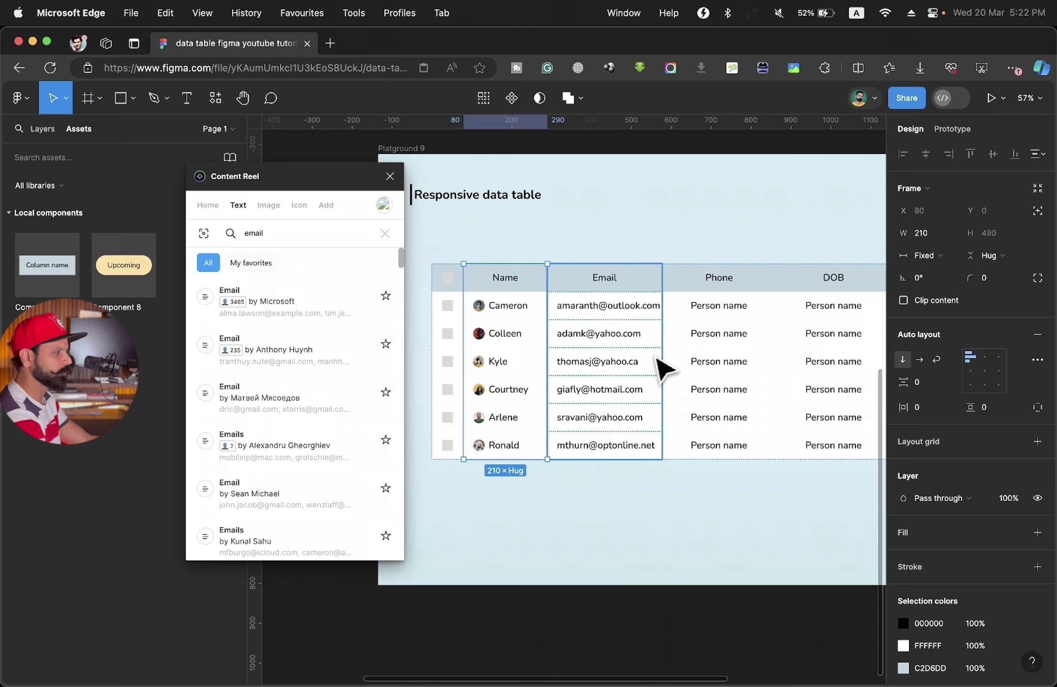
- Fill the Phone column with UK phone numbers found by searching 'phone' in Content Reel
scroll(656, 430, right, 3)
click(589, 325)
double_click(599, 339)
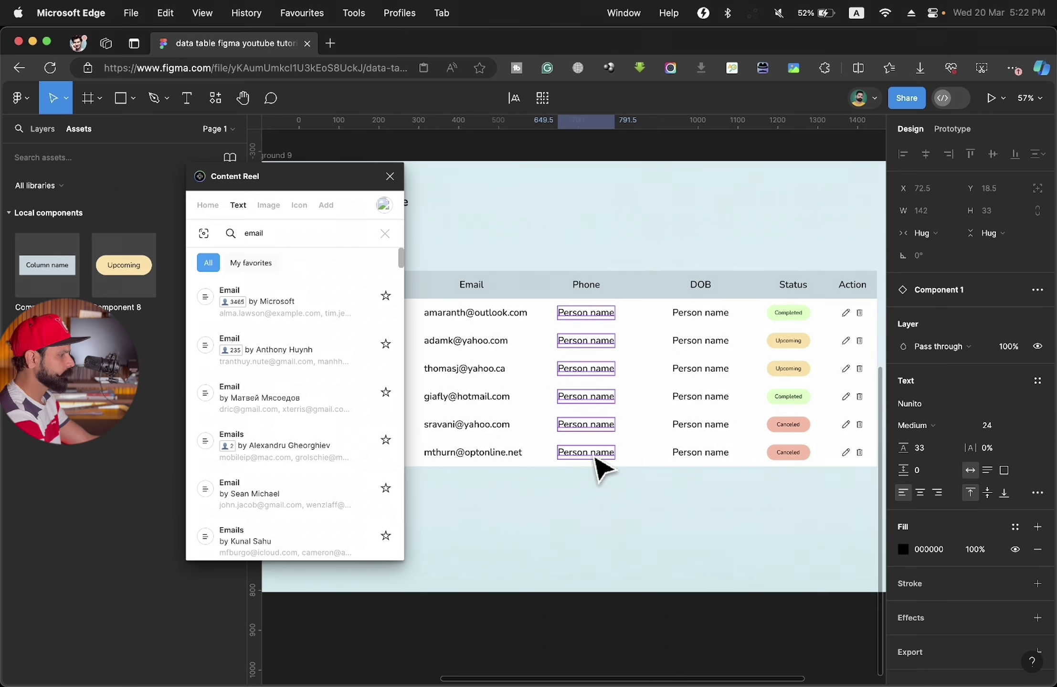
double_click(254, 233)
text(phone)
click(303, 326)
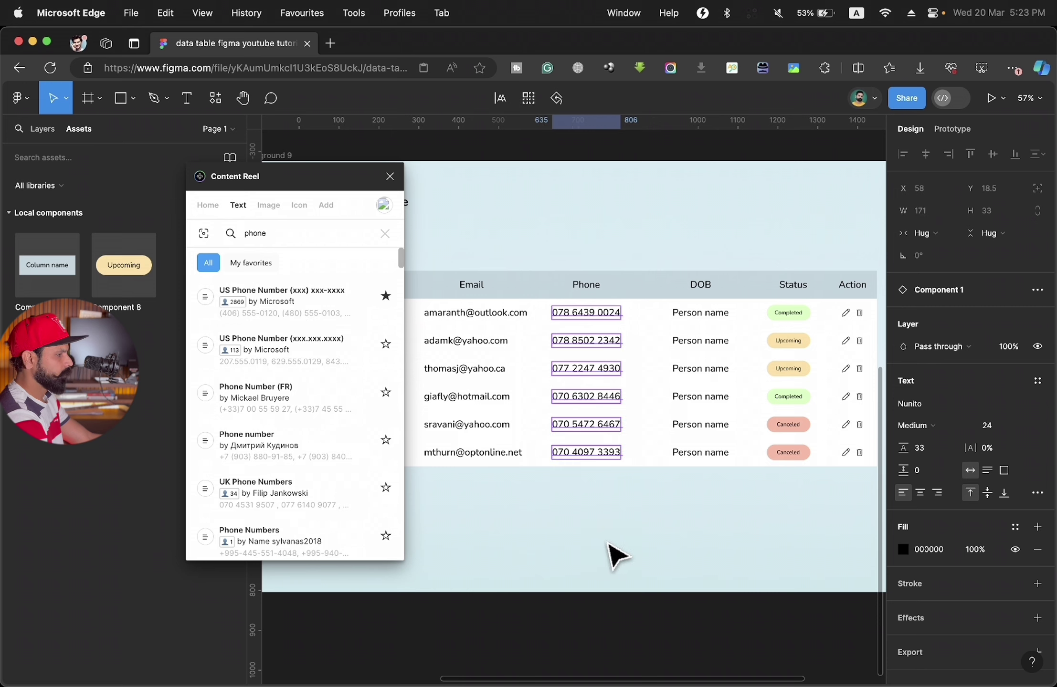
click(677, 539)
- Fill the DOB column placeholders with birth dates from a Content Reel DOB list
scroll(682, 537, right, 3)
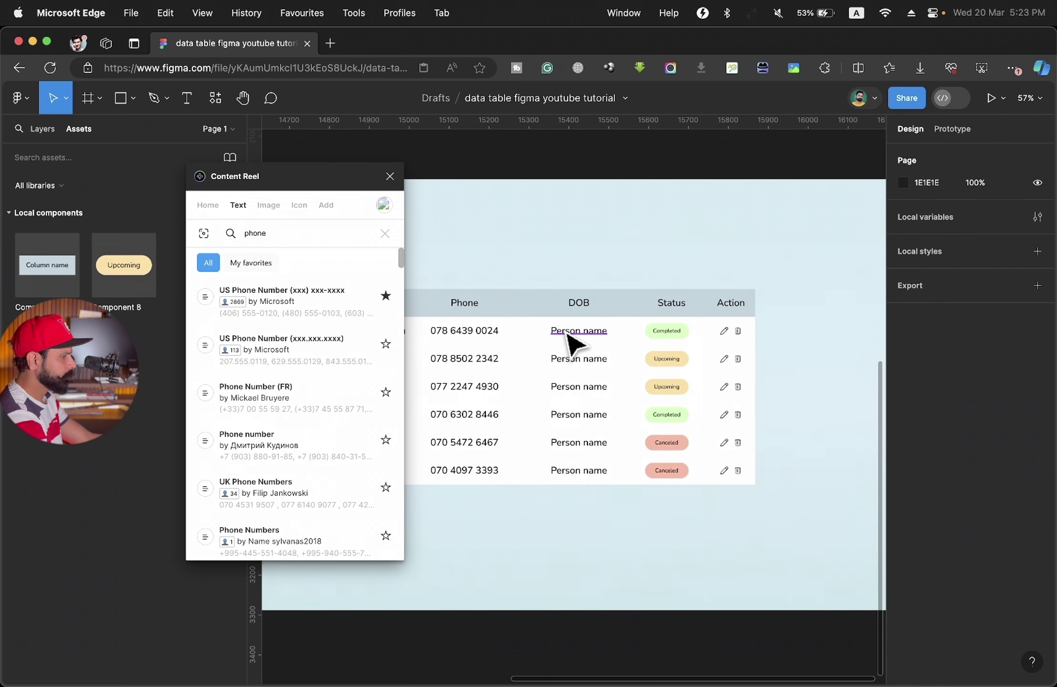
click(579, 331)
shift+click(579, 359)
shift+click(578, 387)
shift+click(578, 415)
text(OB)
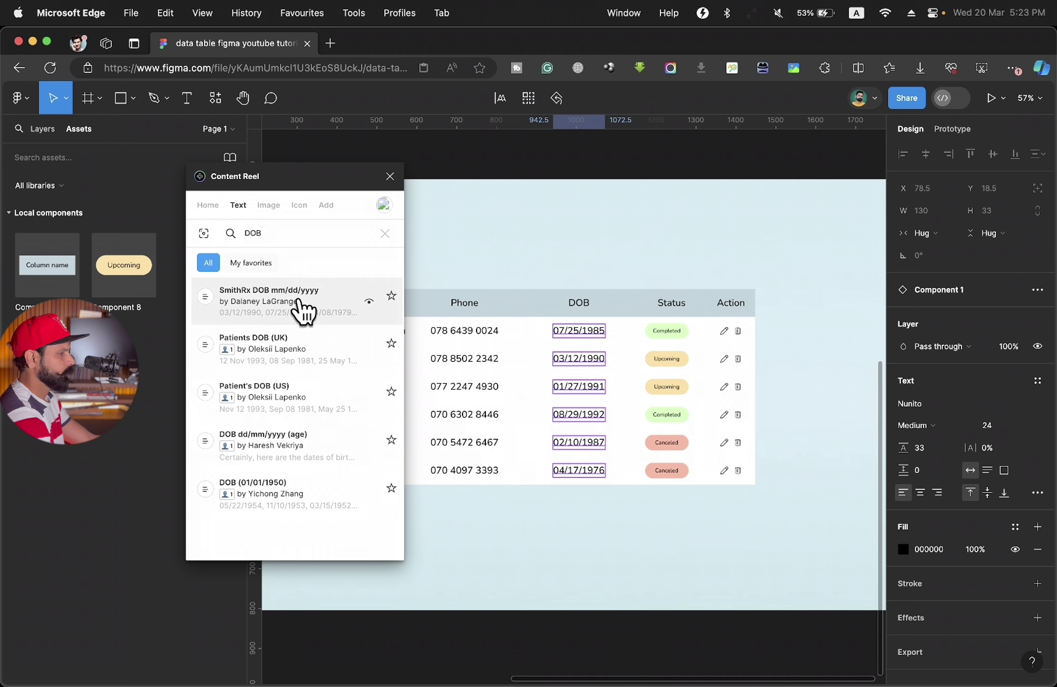
- Close the Content Reel panel and review the populated table
scroll(669, 396, right, 1)
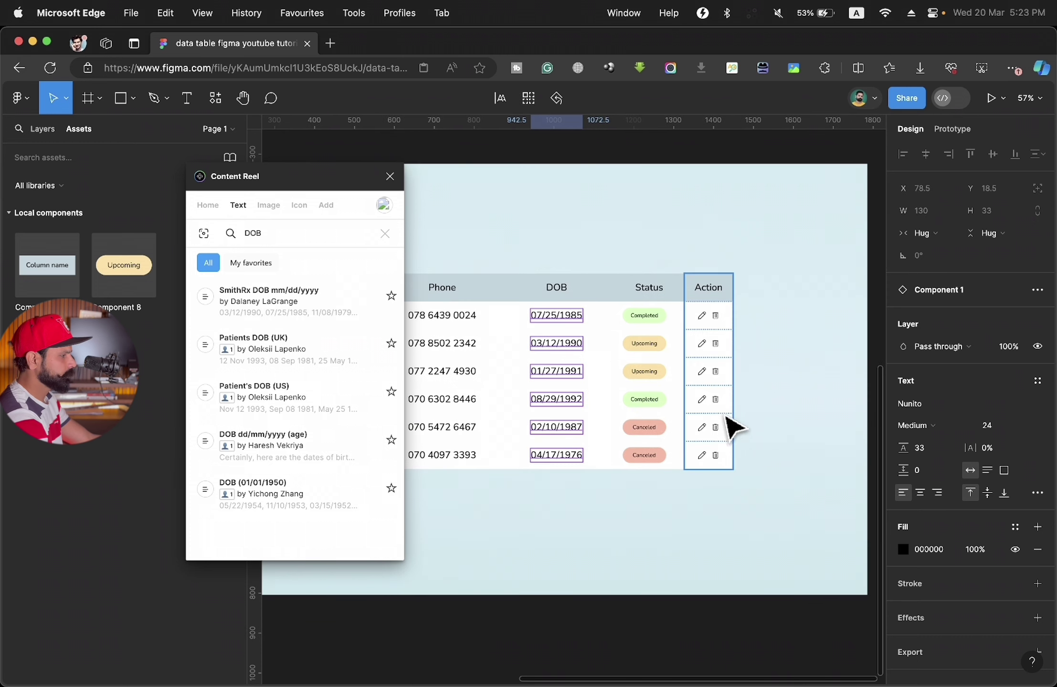
click(725, 456)
click(390, 176)
scroll(495, 285, down, 2)
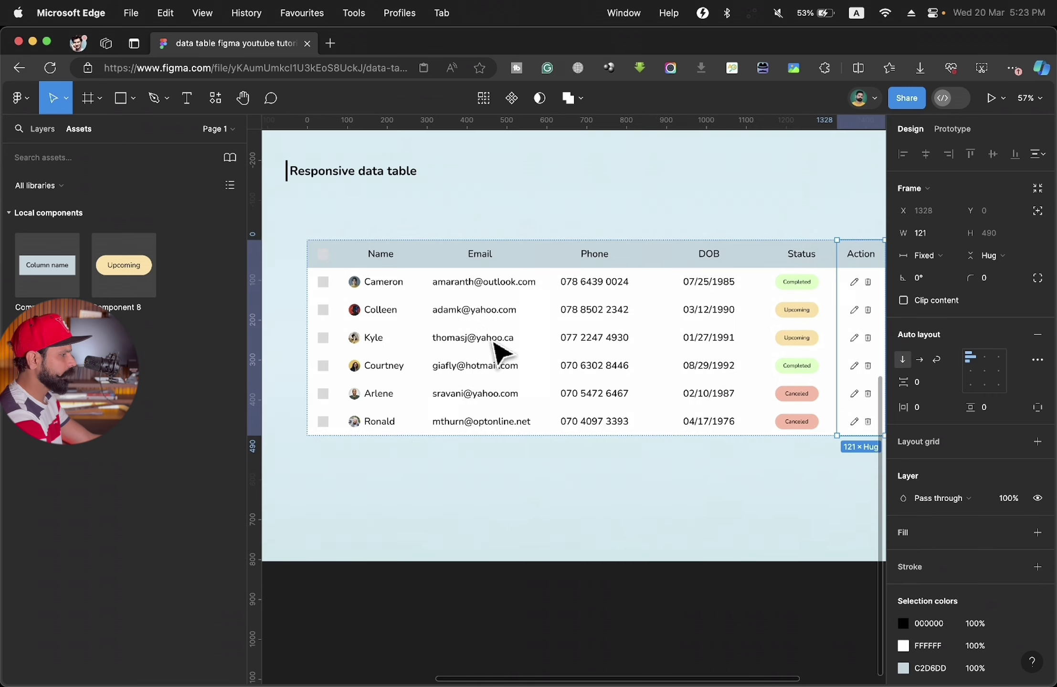
scroll(495, 285, down, 2)
click(521, 409)
click(550, 452)
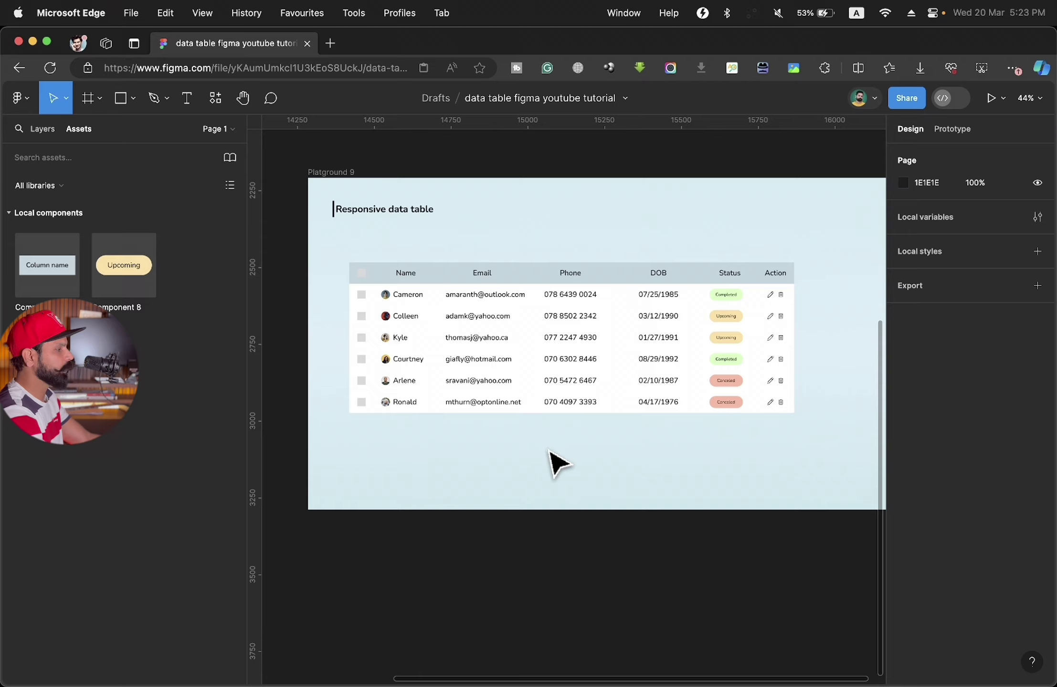